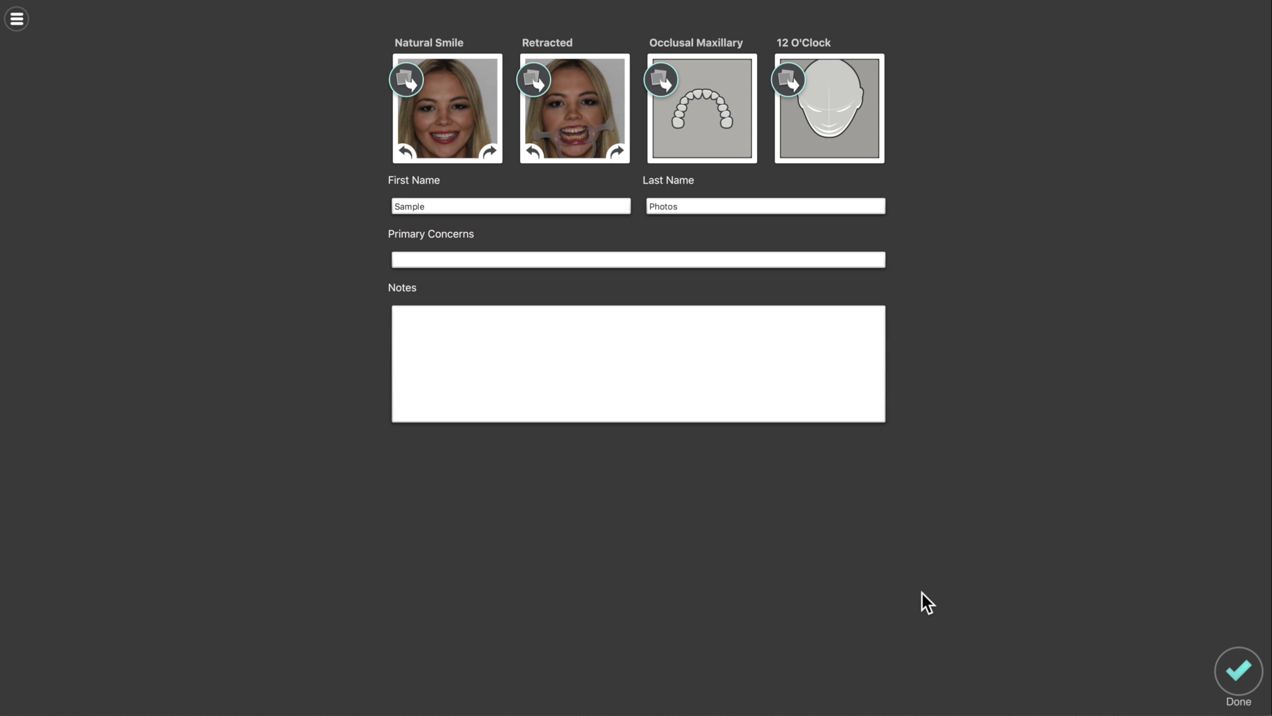
Confirm the loaded photos, then align the vertical midline with the face's center and the lower reference line with the mouth corners
{"action": "left_click", "coordinate": [1234, 668]}
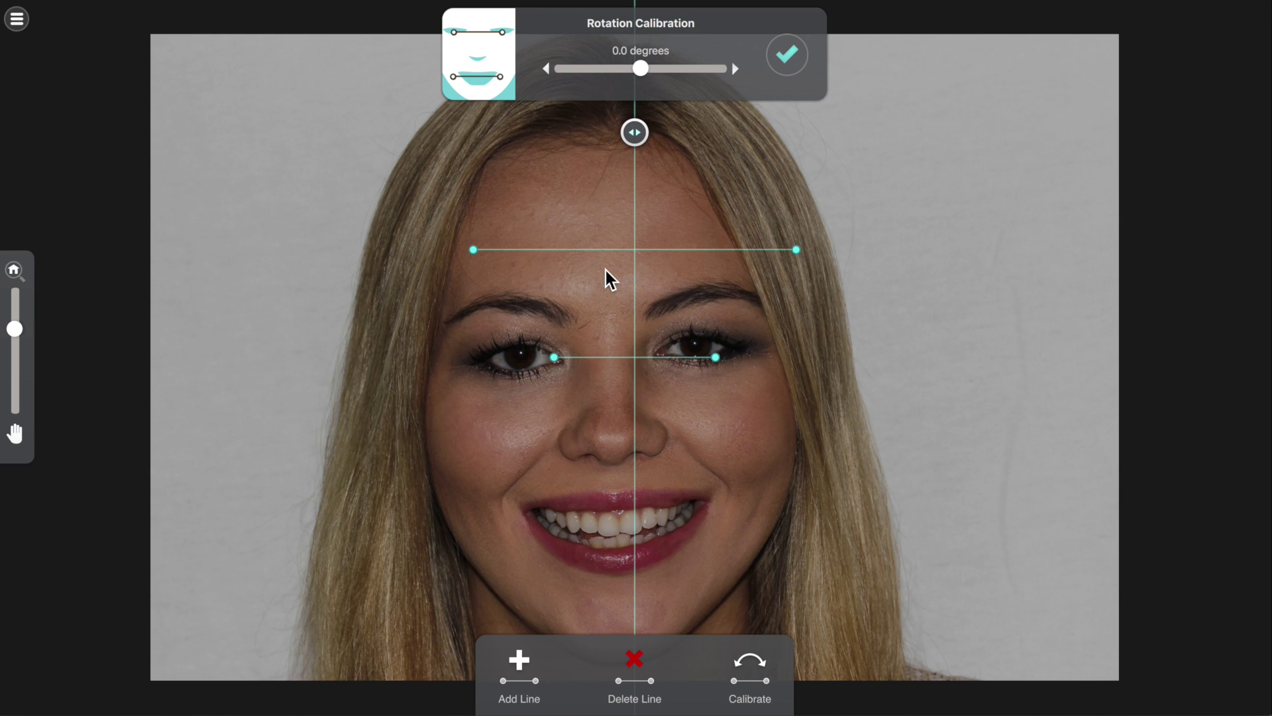
{"action": "left_click_drag", "start_coordinate": [636, 133], "coordinate": [622, 133]}
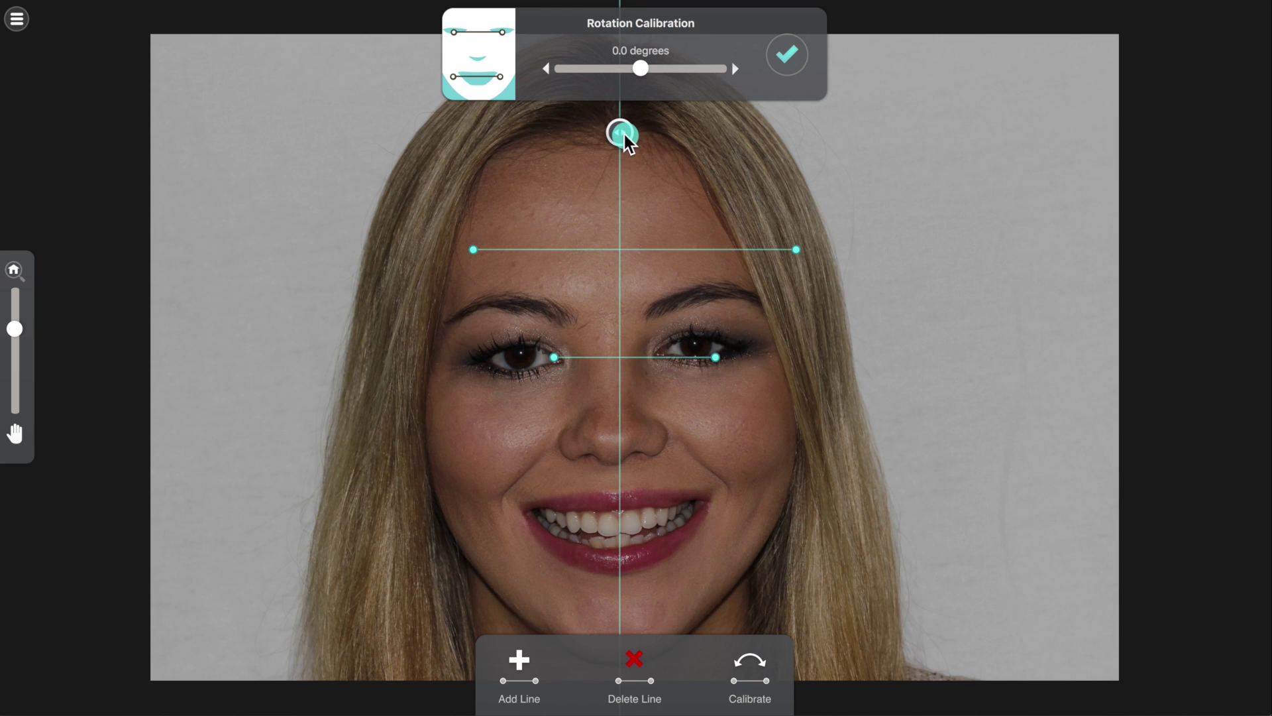
{"action": "left_click_drag", "start_coordinate": [714, 359], "coordinate": [710, 500]}
{"action": "left_click_drag", "start_coordinate": [554, 359], "coordinate": [521, 510]}
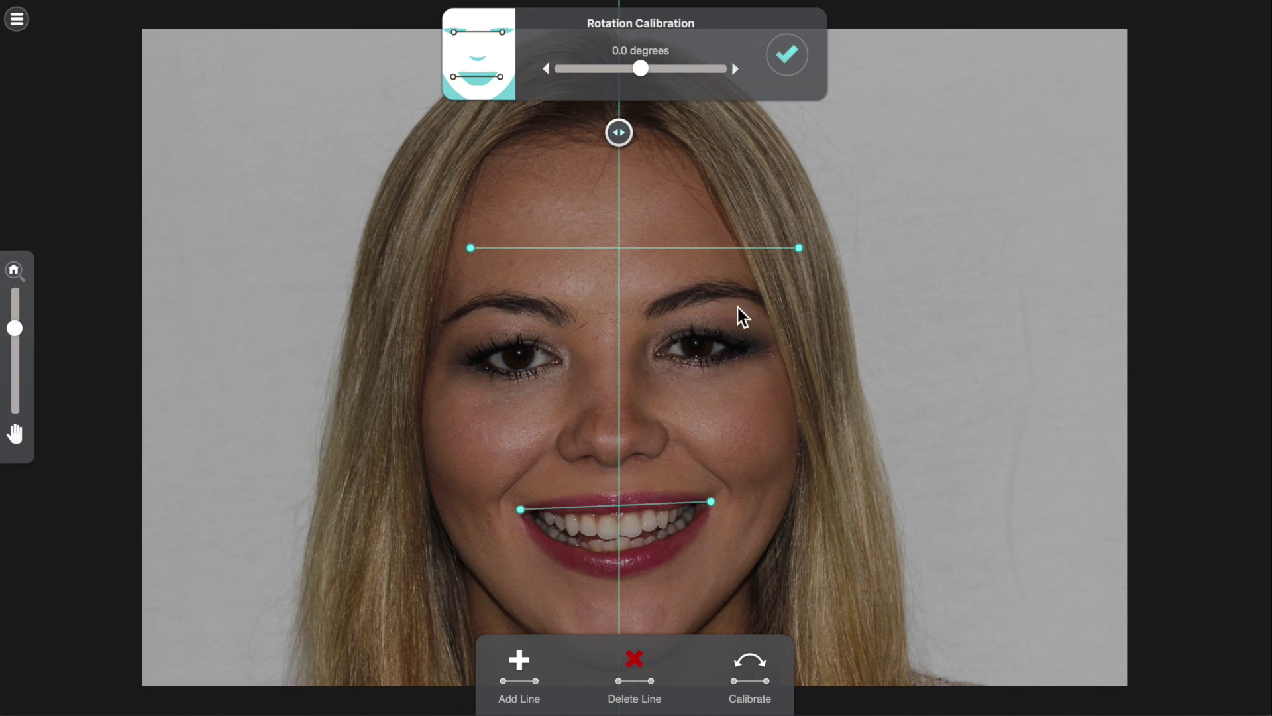
Place one end of the forehead reference line on the patient's left pupil and delete the reference line across the mouth
{"action": "left_click_drag", "start_coordinate": [799, 248], "coordinate": [694, 345]}
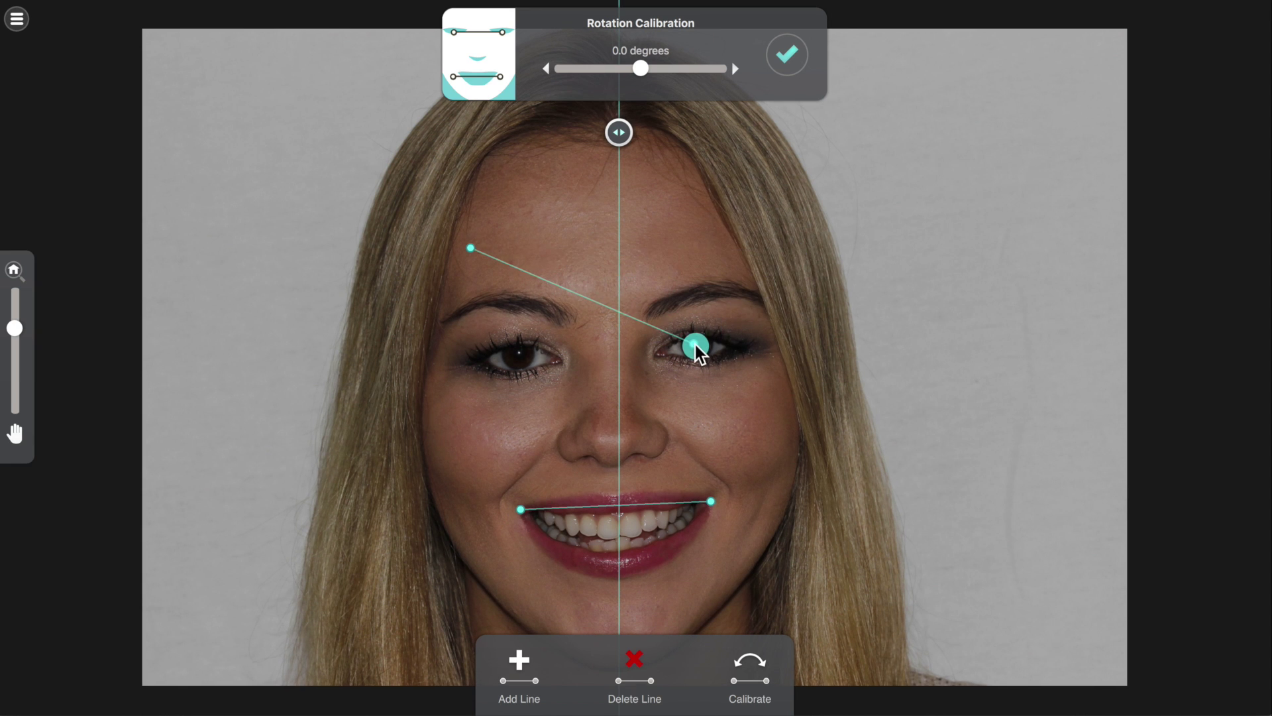
{"action": "left_click", "coordinate": [630, 664]}
{"action": "left_click", "coordinate": [518, 674]}
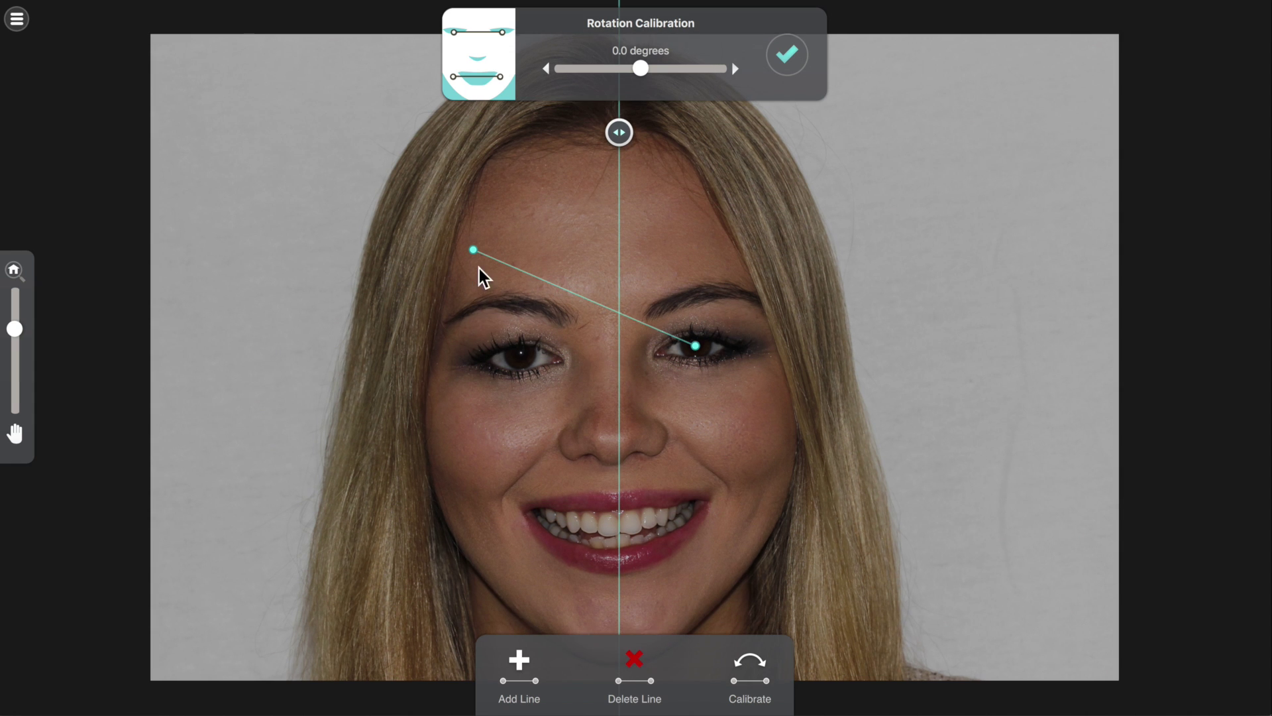
Complete the interpupillary line by placing its other end on the patient's right pupil, and calibrate the photo's rotation to it
{"action": "left_click_drag", "start_coordinate": [473, 251], "coordinate": [523, 356]}
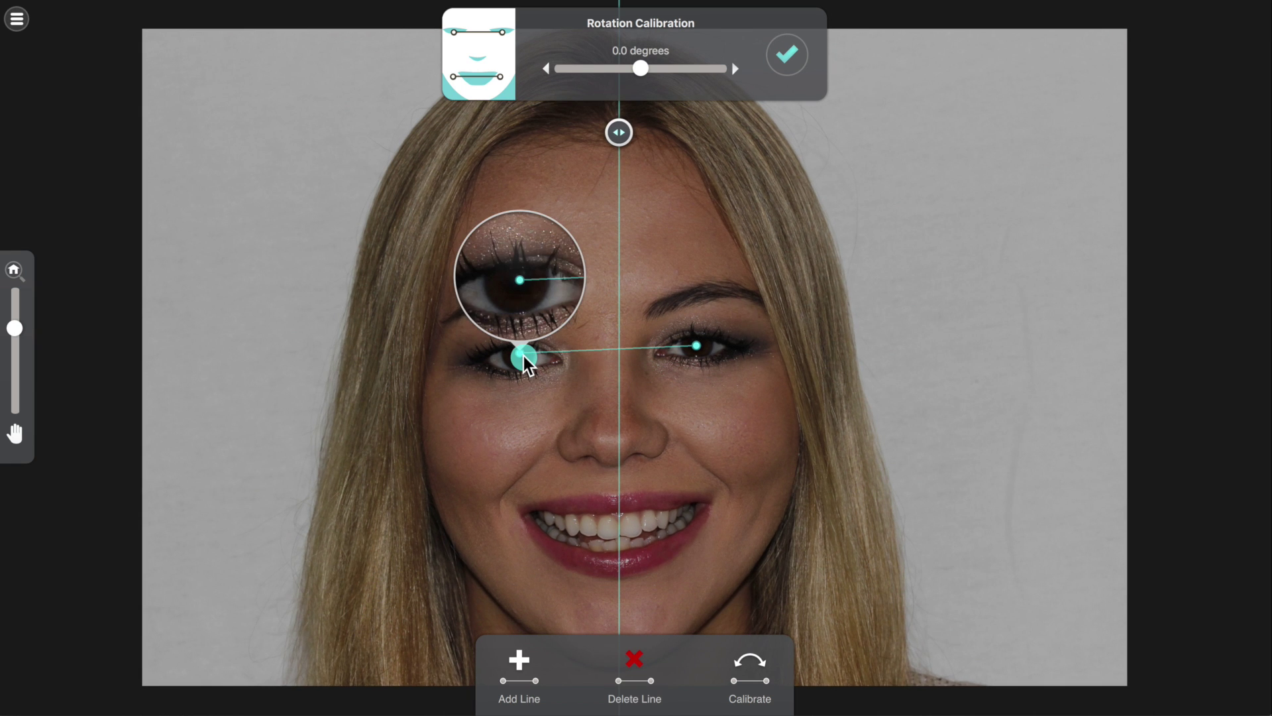
{"action": "left_click_drag", "start_coordinate": [524, 356], "coordinate": [524, 356]}
{"action": "left_click_drag", "start_coordinate": [522, 356], "coordinate": [522, 355]}
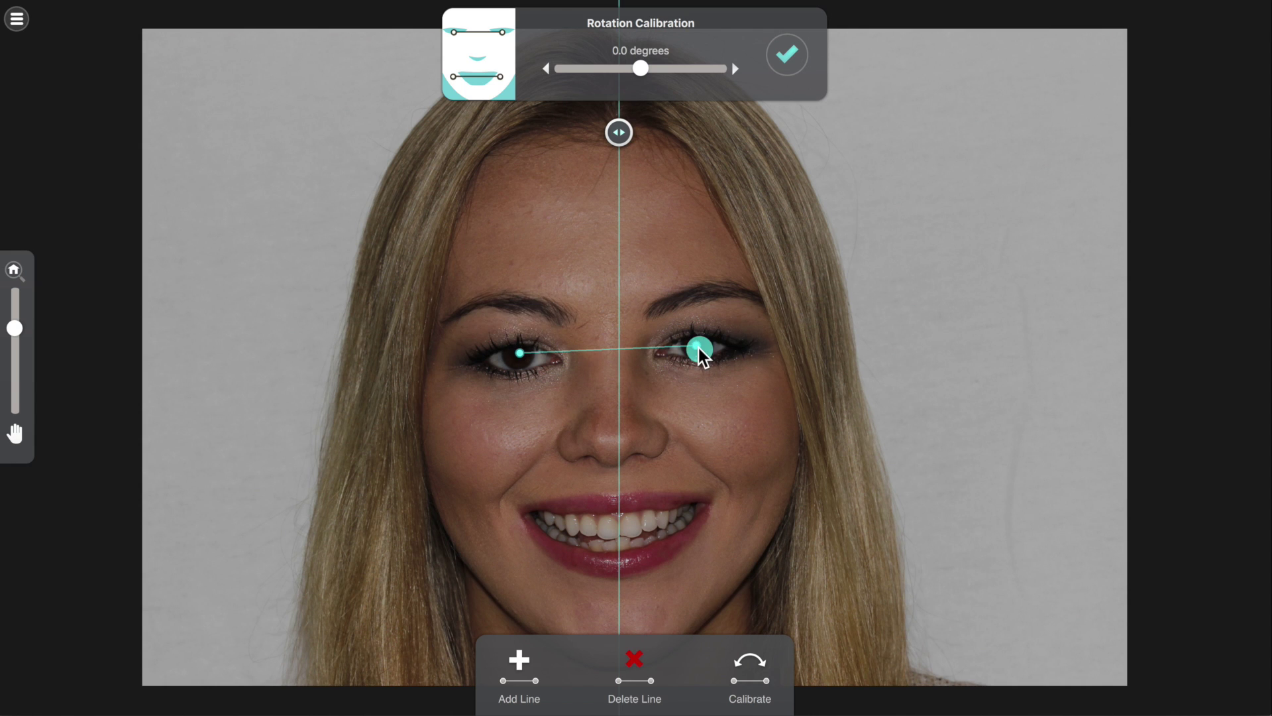
{"action": "left_click_drag", "start_coordinate": [699, 348], "coordinate": [697, 344]}
{"action": "left_click", "coordinate": [750, 662]}
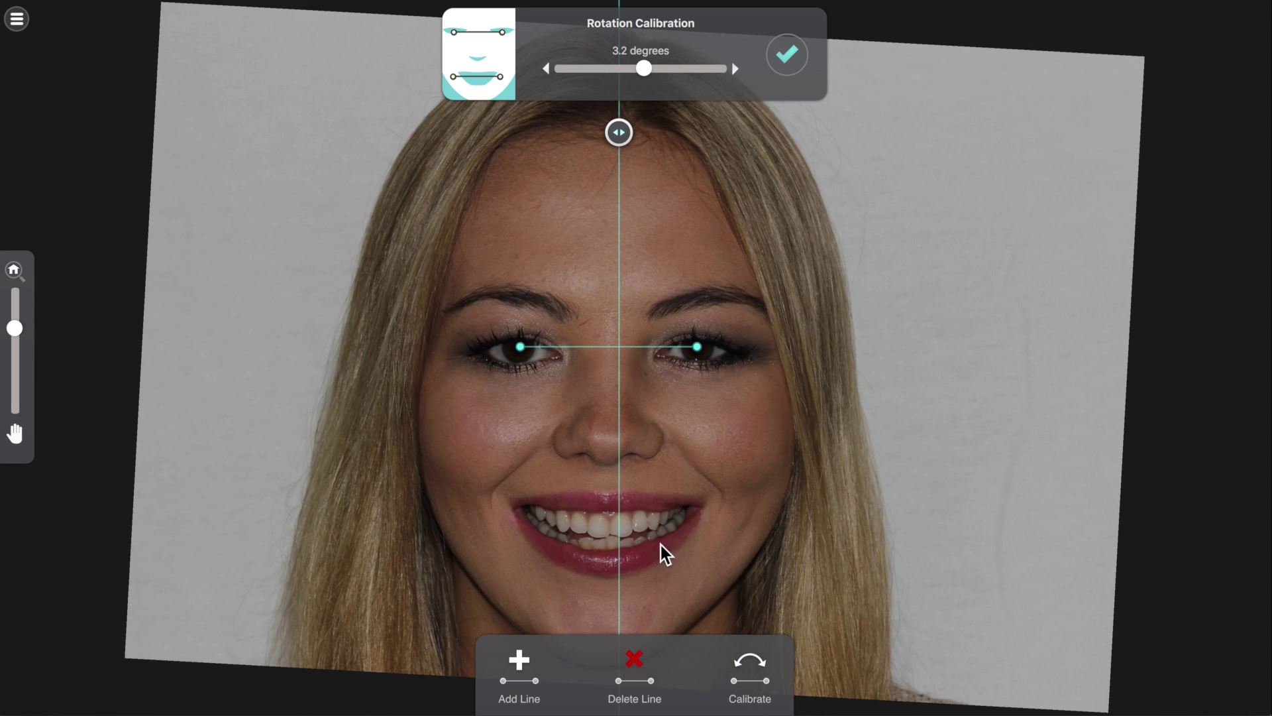
Fine-tune the rotation to 3.0 degrees, recenter the vertical midline on the nose and mouth, and accept the rotation calibration
{"action": "left_click_drag", "start_coordinate": [618, 138], "coordinate": [607, 141]}
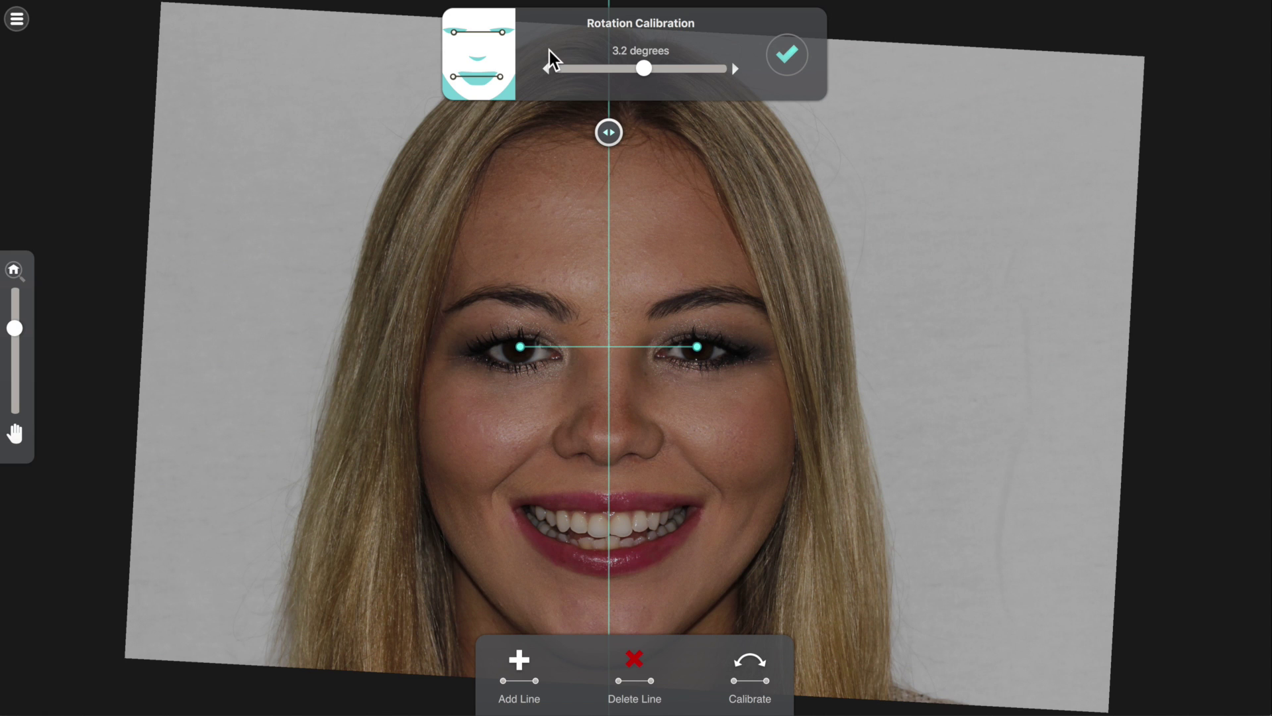
{"action": "left_click", "coordinate": [547, 69]}
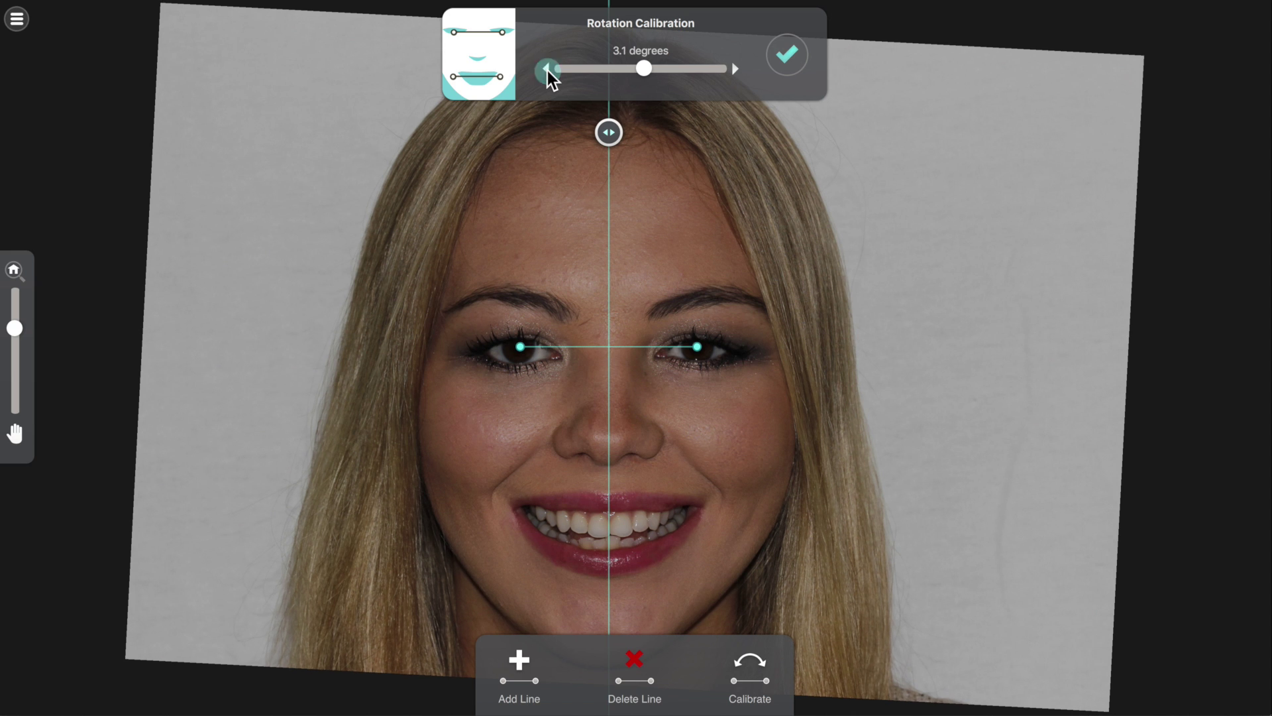
{"action": "left_click", "coordinate": [548, 69]}
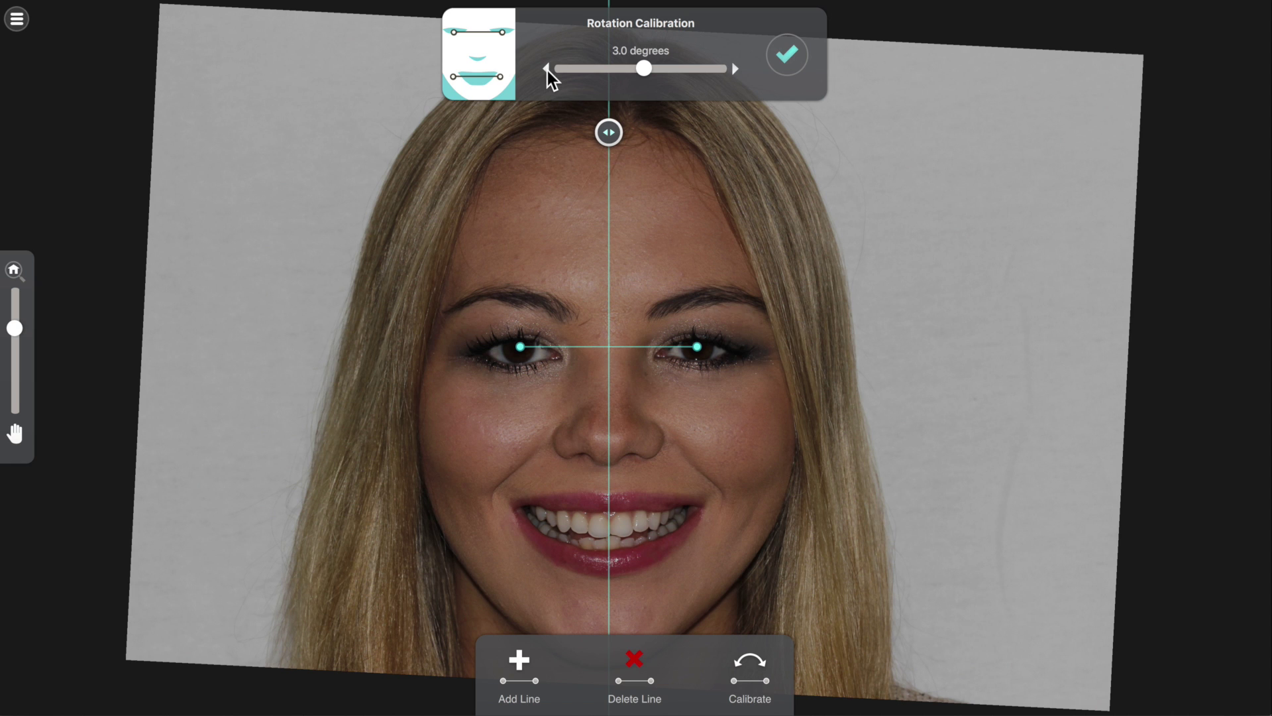
{"action": "left_click", "coordinate": [547, 69]}
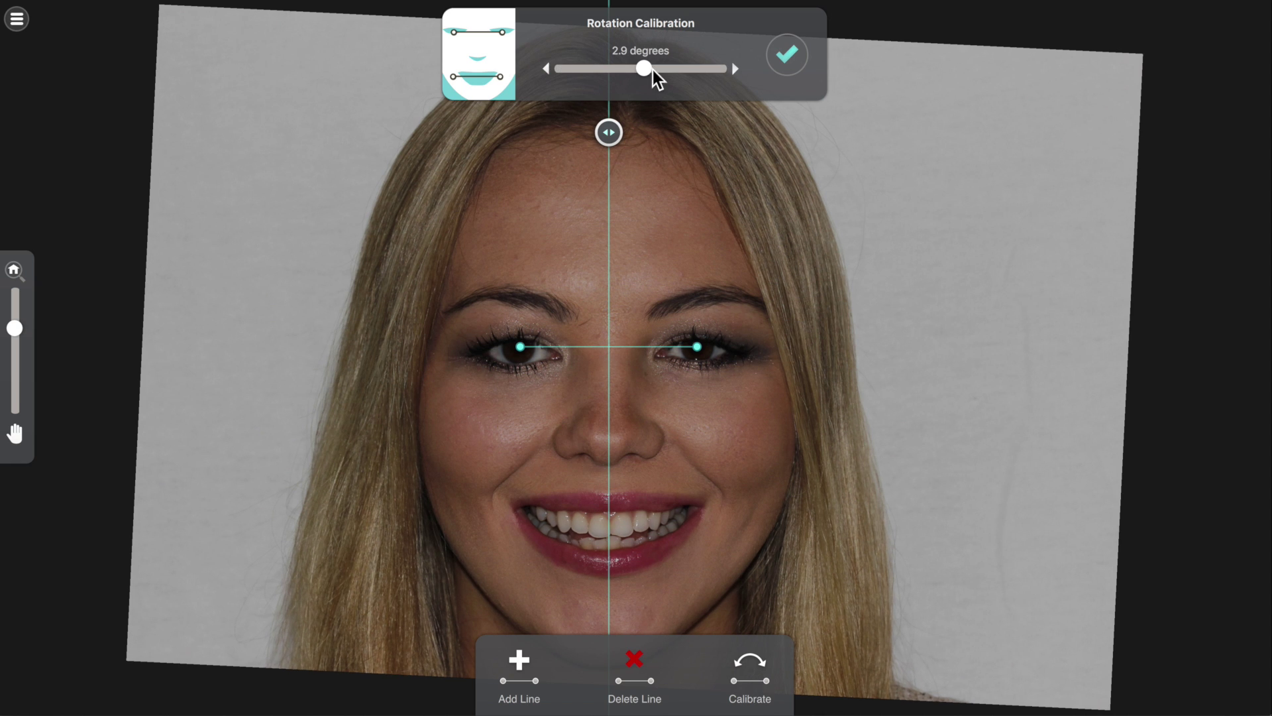
{"action": "left_click", "coordinate": [734, 68]}
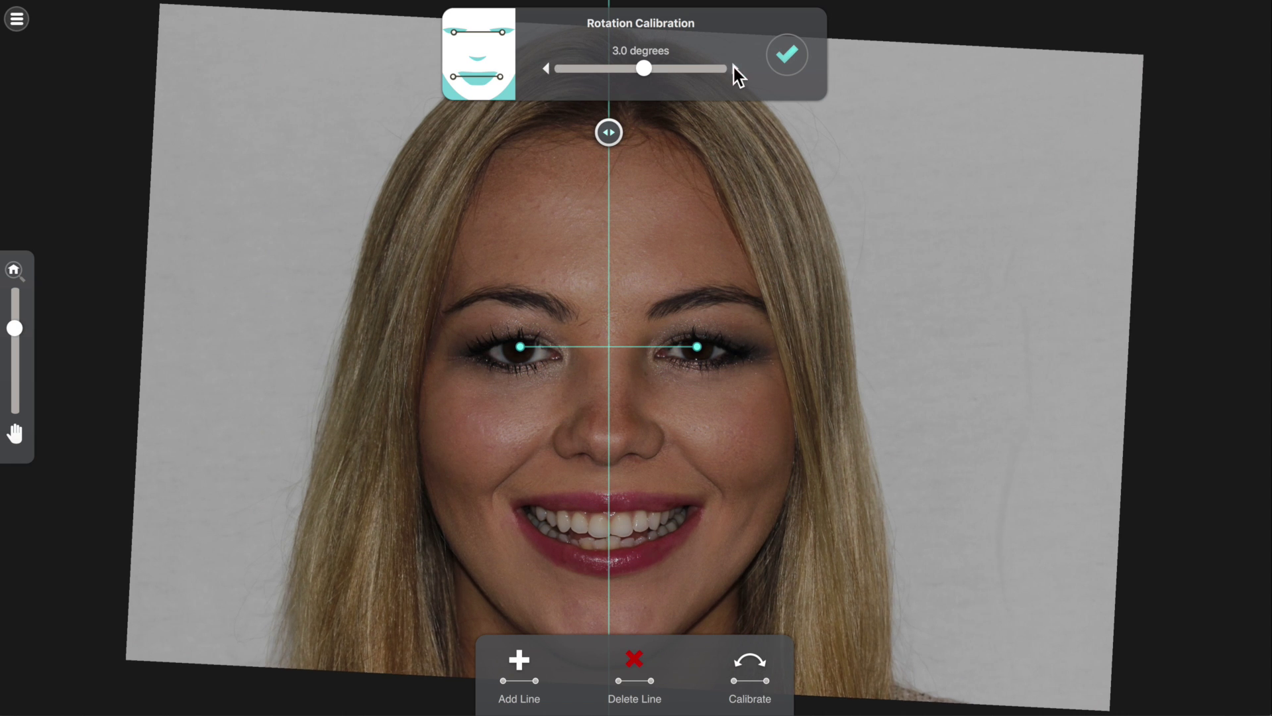
{"action": "left_click_drag", "start_coordinate": [608, 136], "coordinate": [611, 137]}
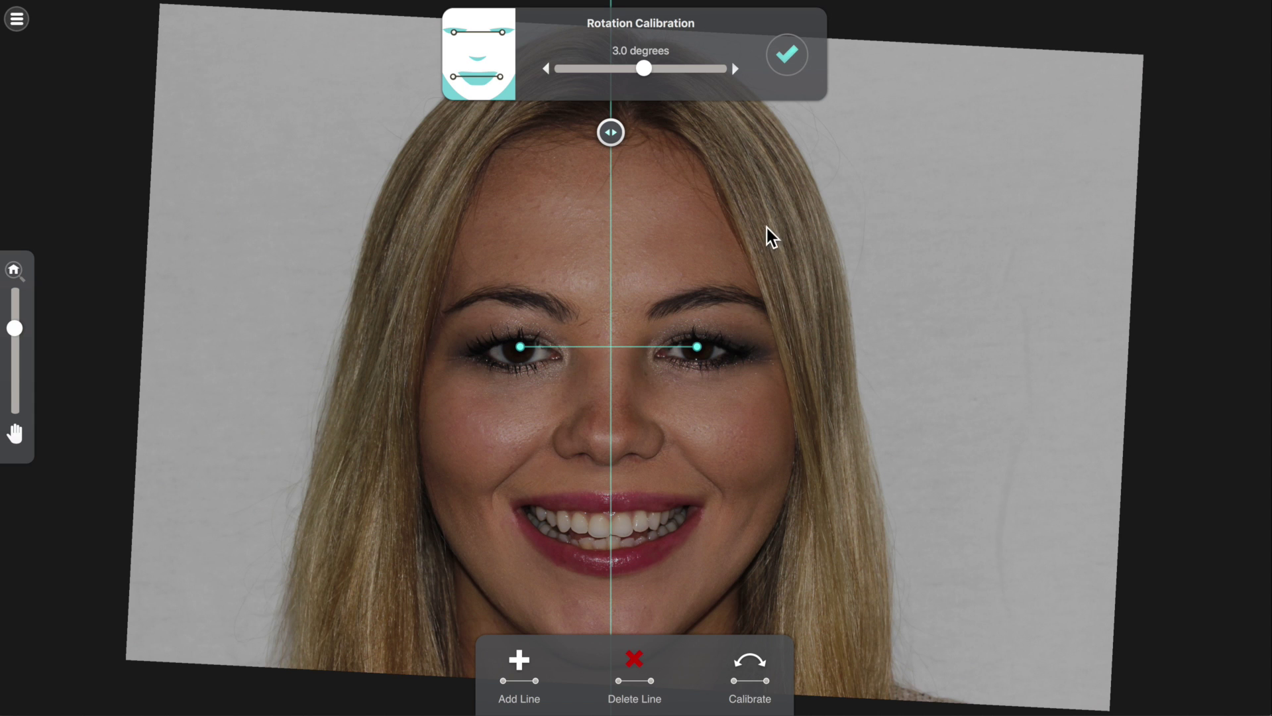
{"action": "left_click", "coordinate": [788, 61]}
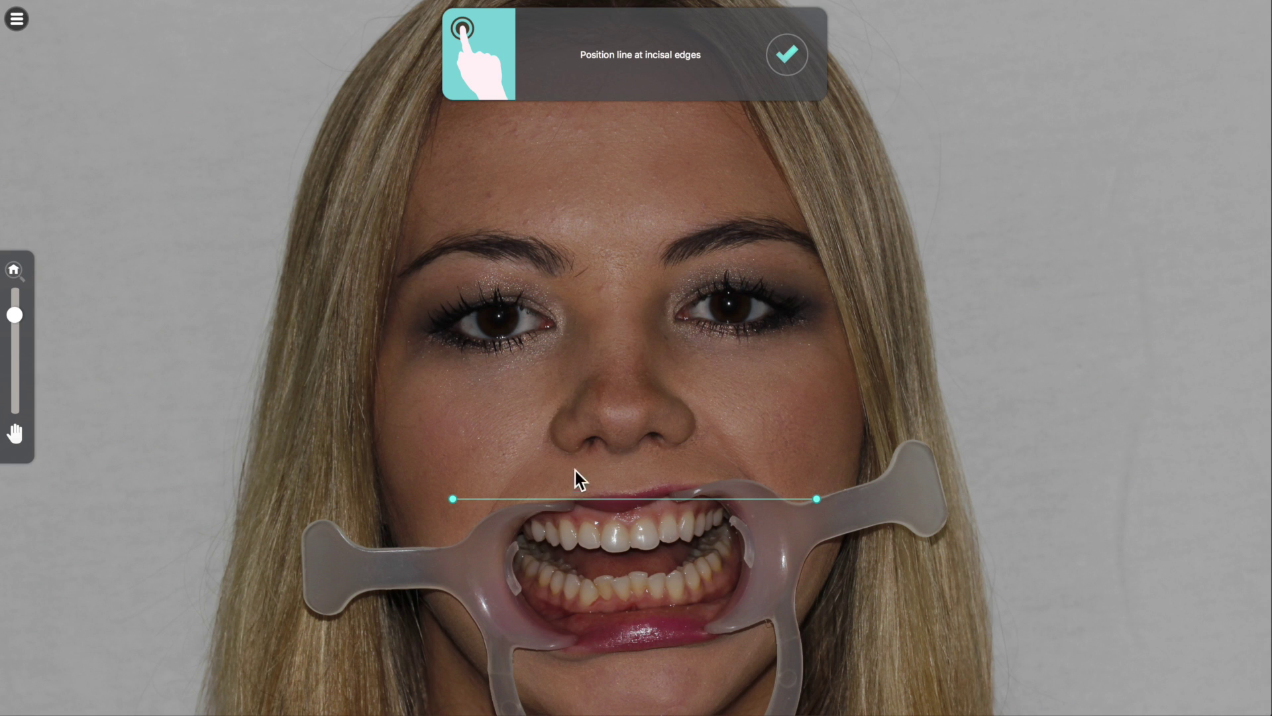
Position the line on the retracted photo across the incisal edges of the two upper central incisors, outer corner to outer corner, and accept it
{"action": "left_click_drag", "start_coordinate": [579, 448], "coordinate": [497, 255]}
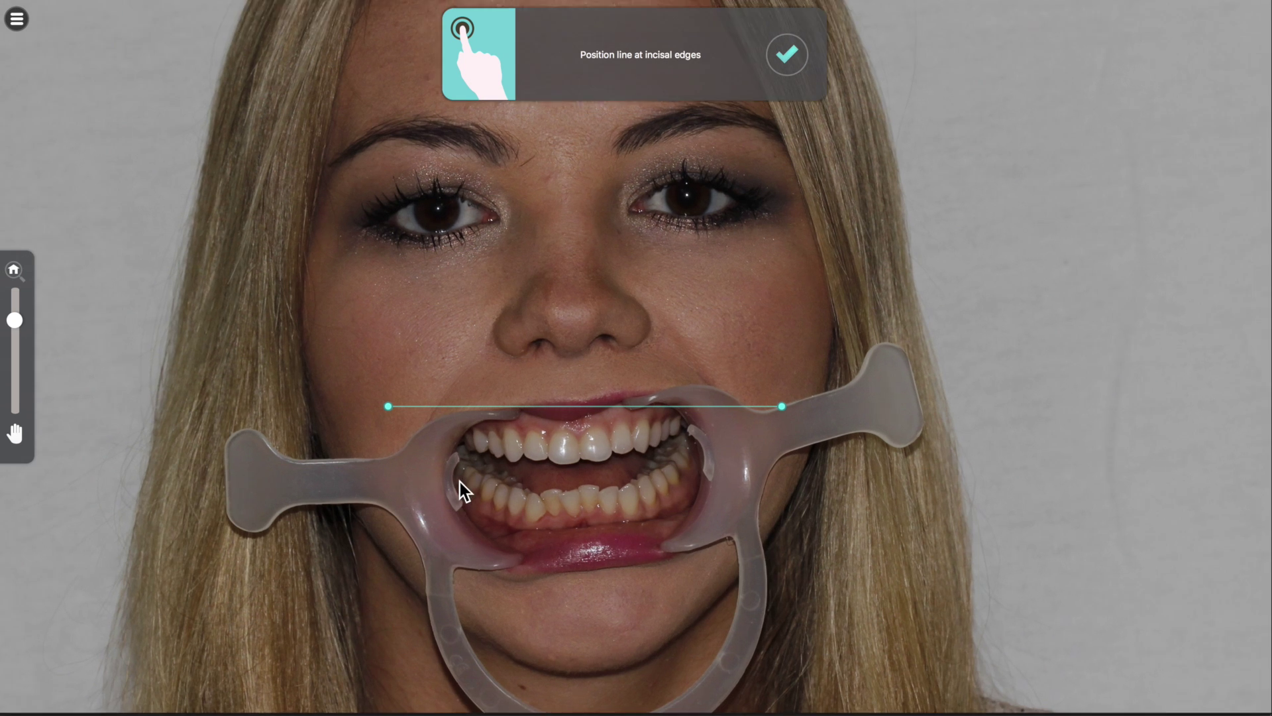
{"action": "scroll", "coordinate": [460, 482], "scroll_direction": "up", "scroll_amount": 3}
{"action": "left_click_drag", "start_coordinate": [237, 437], "coordinate": [495, 520]}
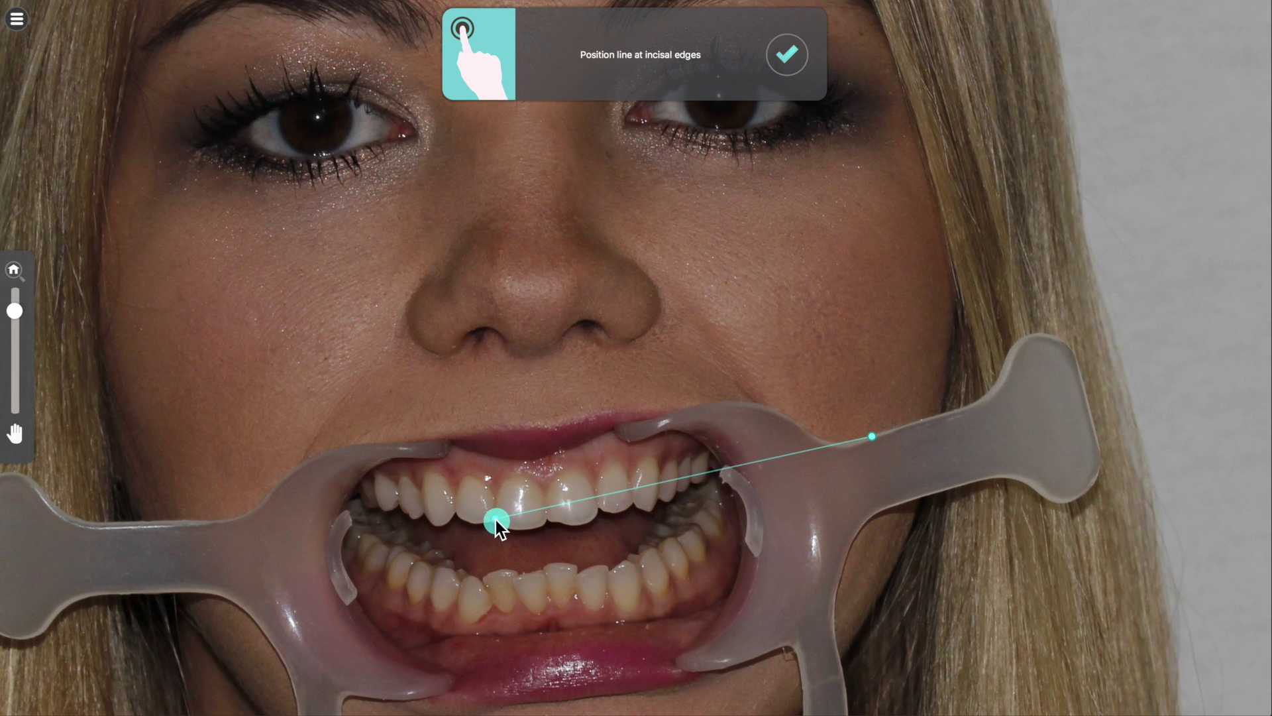
{"action": "left_click", "coordinate": [496, 519]}
{"action": "left_click_drag", "start_coordinate": [869, 439], "coordinate": [602, 512]}
{"action": "left_click", "coordinate": [602, 509]}
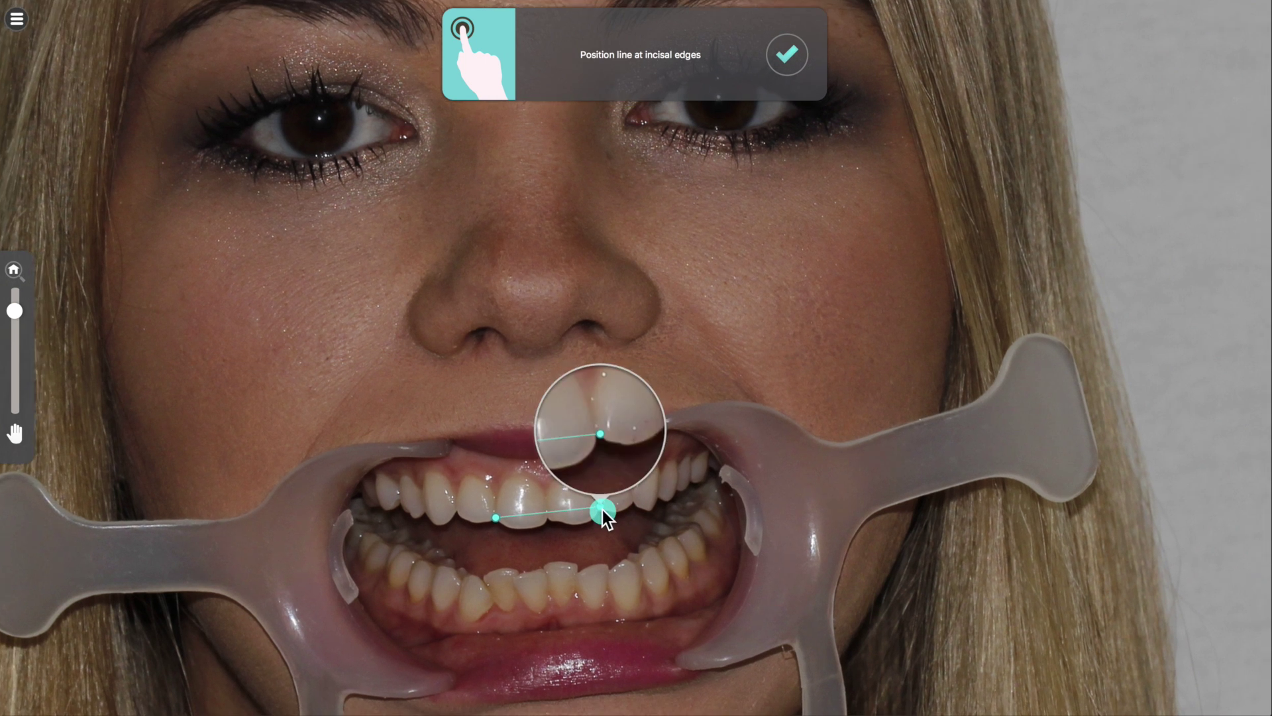
{"action": "left_click_drag", "start_coordinate": [602, 509], "coordinate": [602, 507]}
{"action": "left_click", "coordinate": [788, 56]}
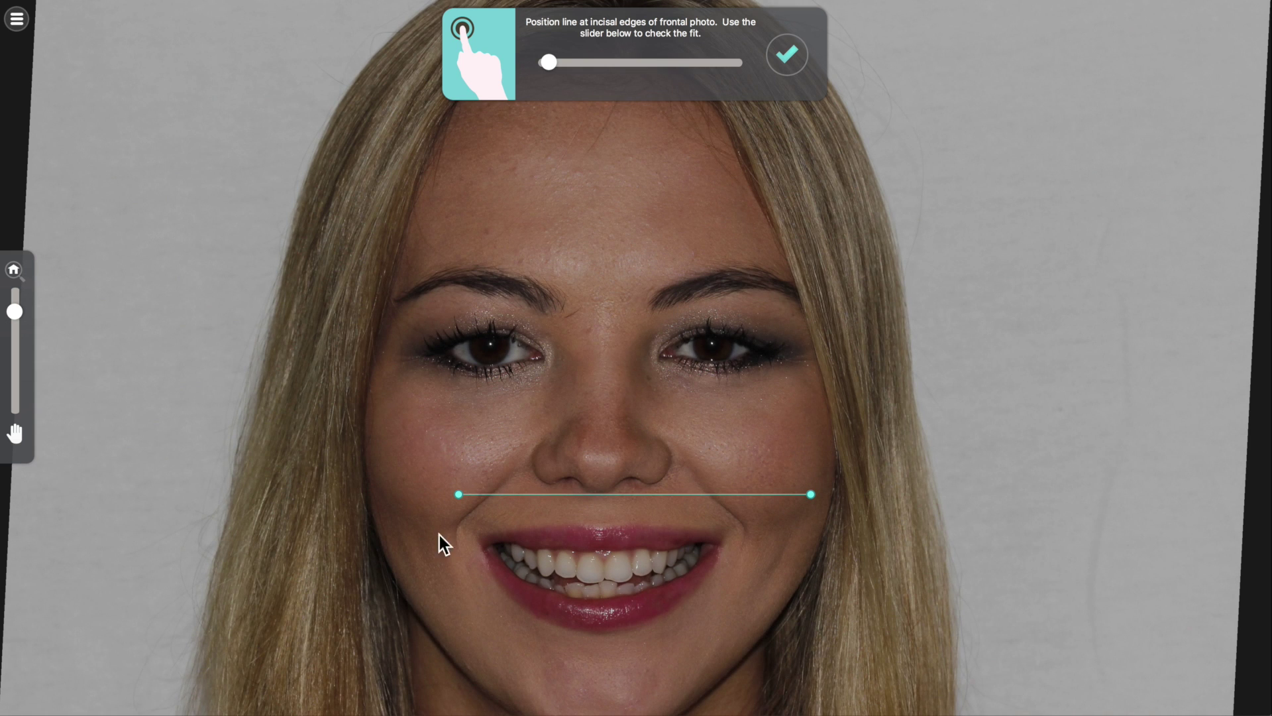
Position the matching line on the natural smile photo across the outer incisal corners of the two upper central incisors
{"action": "left_click_drag", "start_coordinate": [460, 495], "coordinate": [576, 579]}
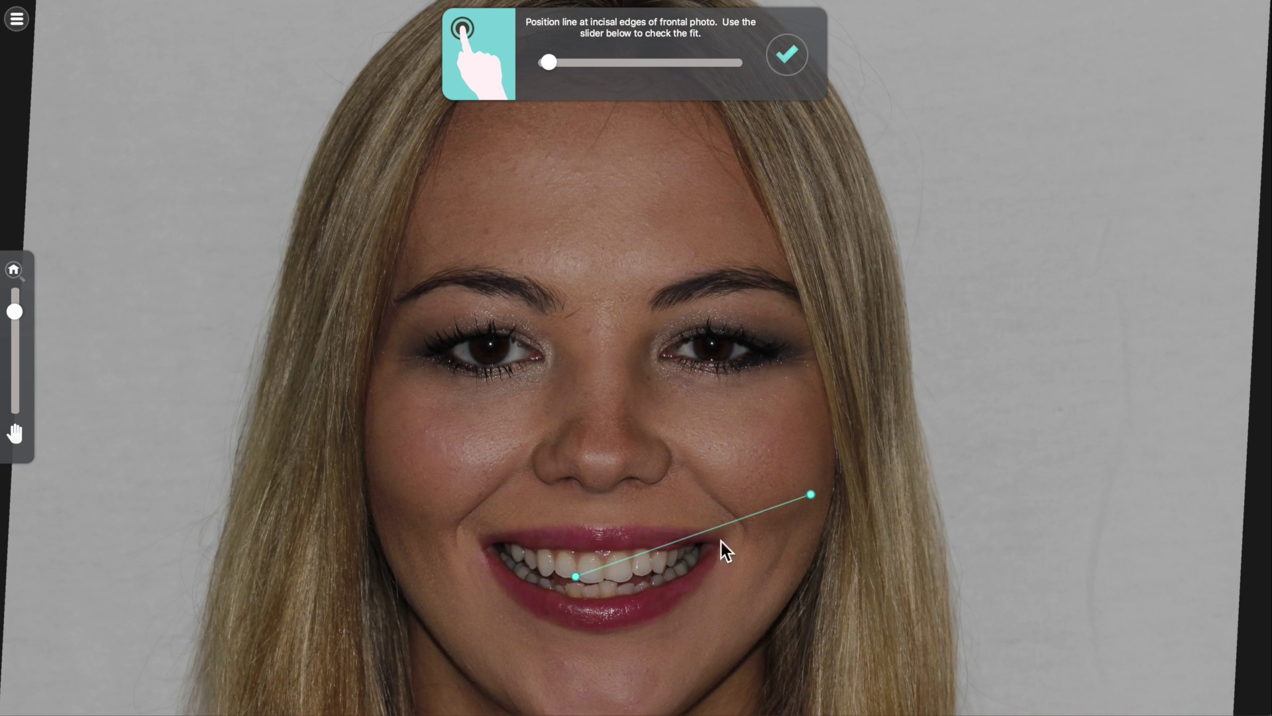
{"action": "left_click_drag", "start_coordinate": [810, 496], "coordinate": [635, 575]}
{"action": "scroll", "coordinate": [676, 455], "scroll_direction": "up", "scroll_amount": 5}
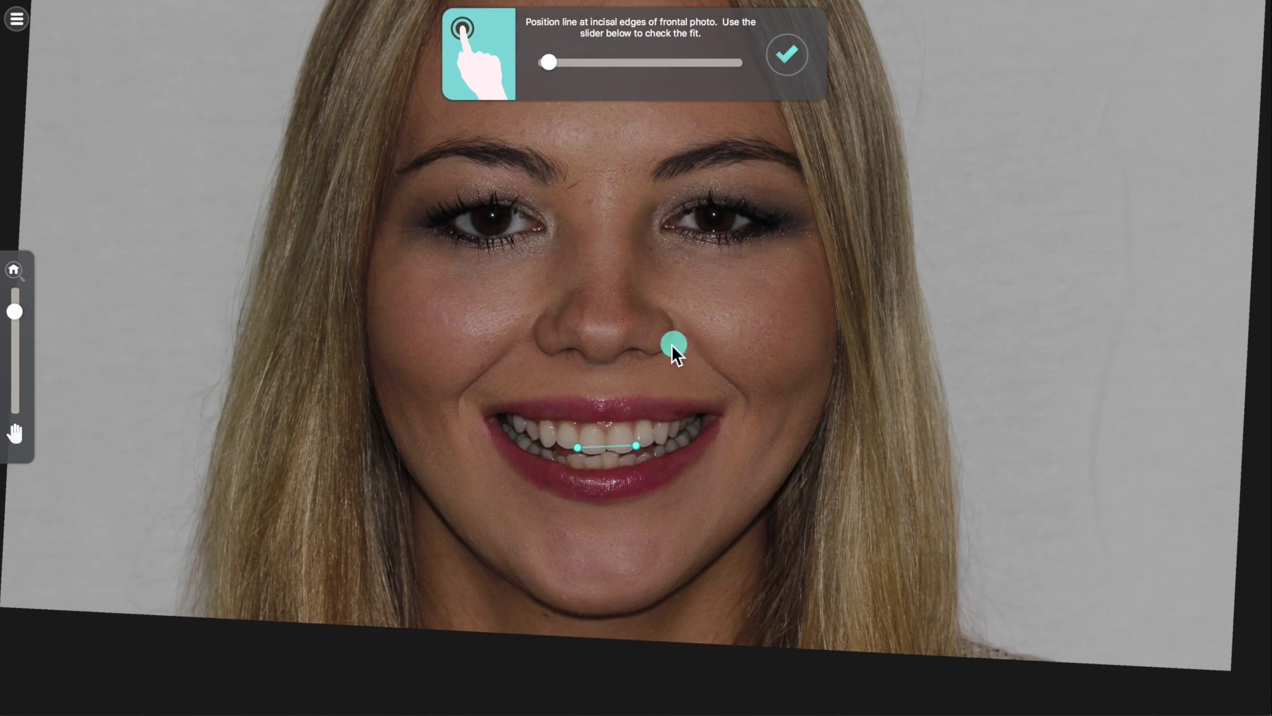
{"action": "scroll", "coordinate": [666, 387], "scroll_direction": "up", "scroll_amount": 2}
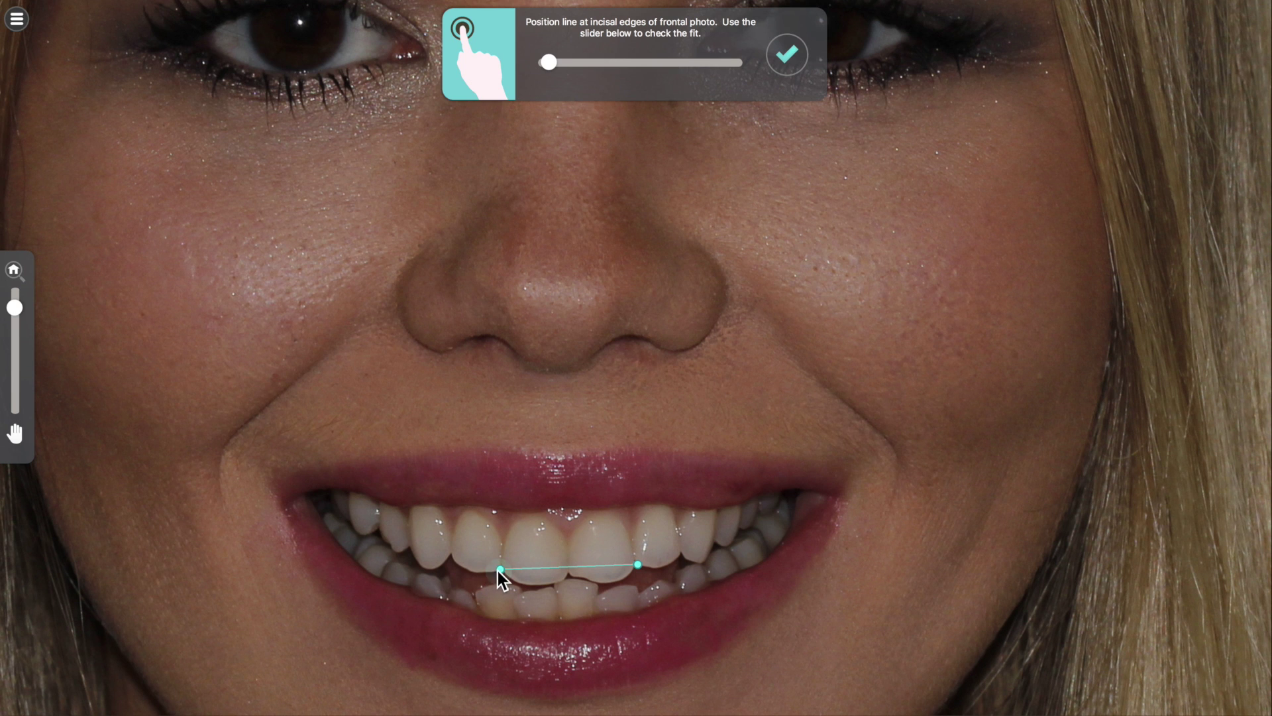
{"action": "left_click_drag", "start_coordinate": [497, 569], "coordinate": [502, 560]}
{"action": "left_click_drag", "start_coordinate": [639, 566], "coordinate": [629, 550]}
{"action": "scroll", "coordinate": [665, 482], "scroll_direction": "down", "scroll_amount": 2}
{"action": "scroll", "coordinate": [665, 482], "scroll_direction": "down", "scroll_amount": 2}
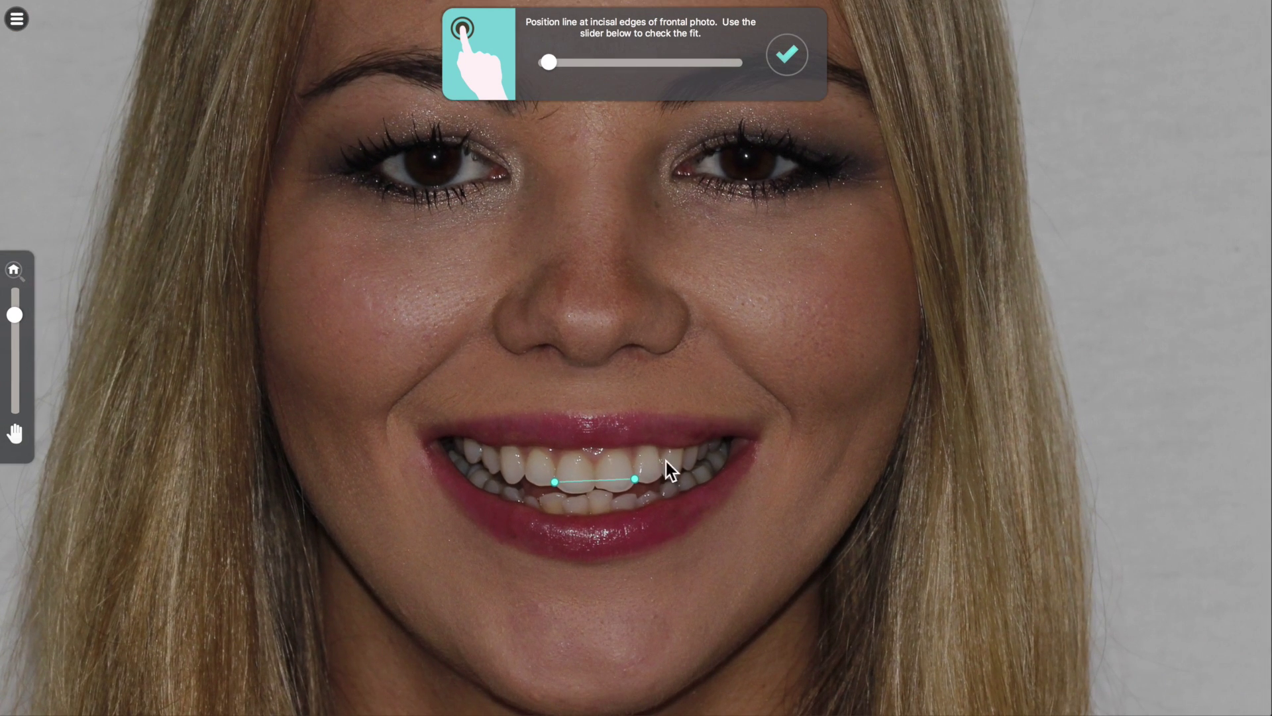
Blend in the retracted photo to check the fit, refine both line ends until the upper teeth overlap, and accept the alignment
{"action": "left_click_drag", "start_coordinate": [553, 61], "coordinate": [658, 67]}
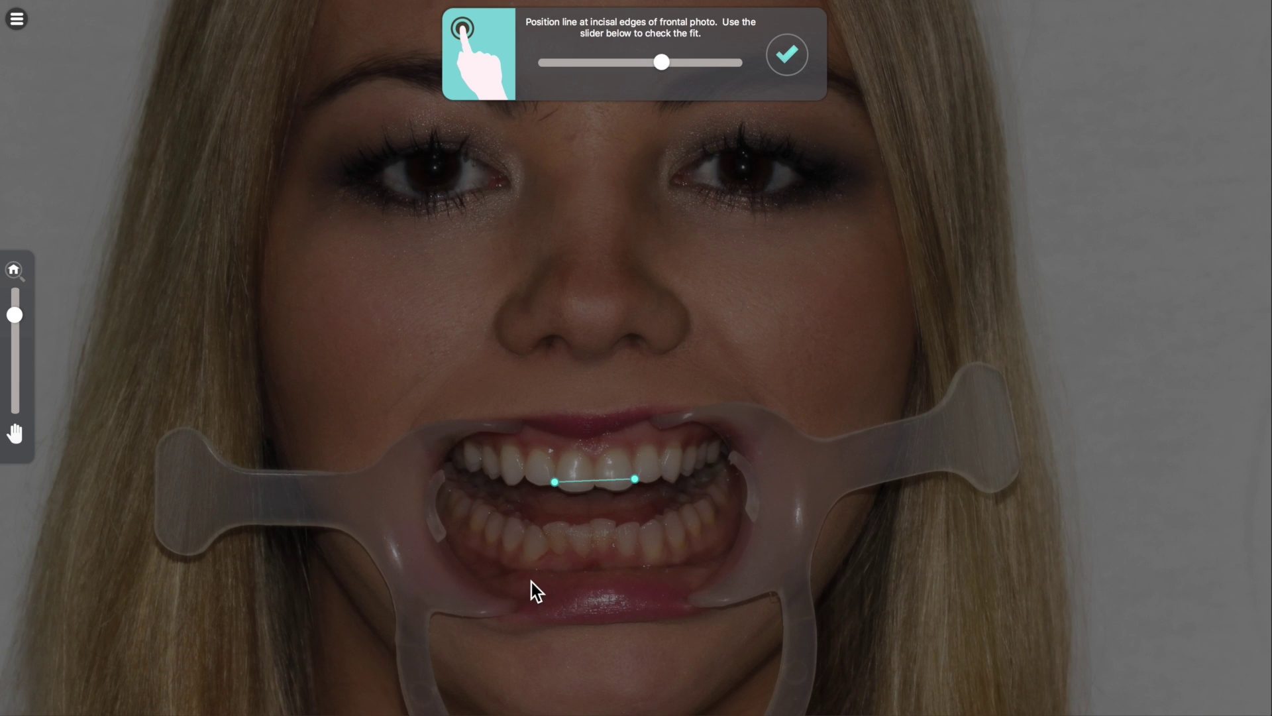
{"action": "left_click_drag", "start_coordinate": [598, 531], "coordinate": [605, 435]}
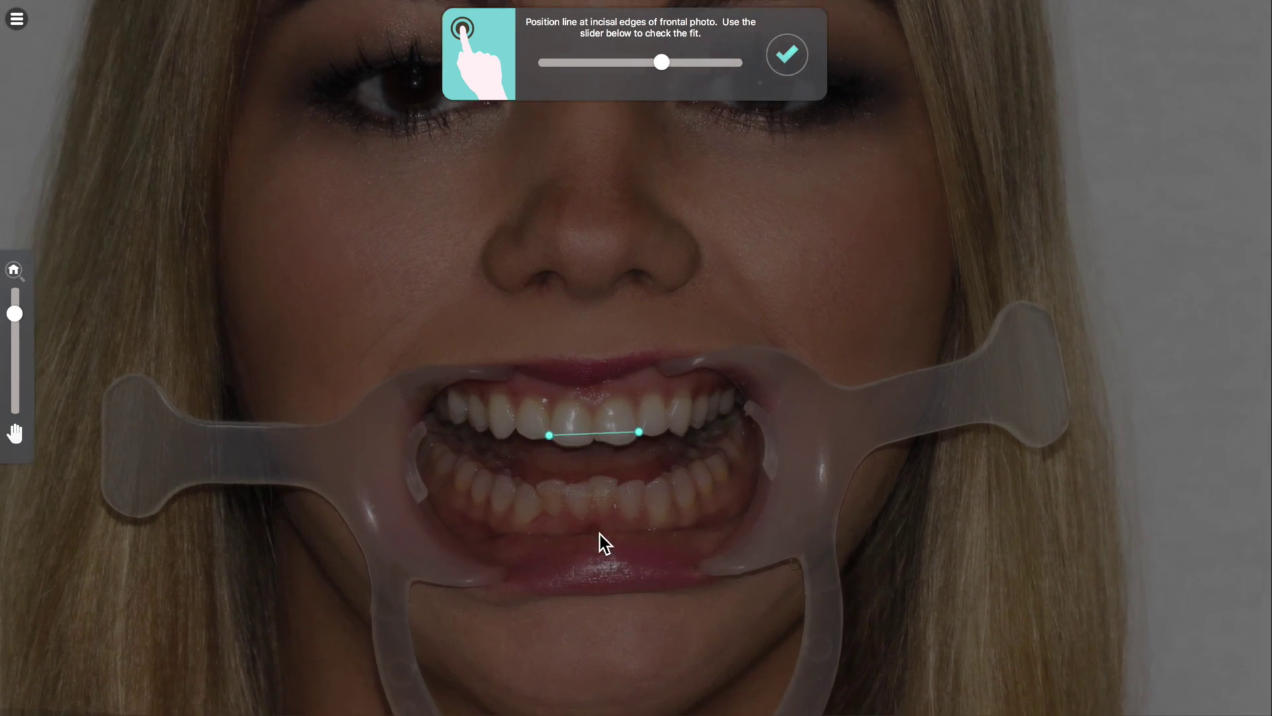
{"action": "scroll", "coordinate": [599, 534], "scroll_direction": "up", "scroll_amount": 3}
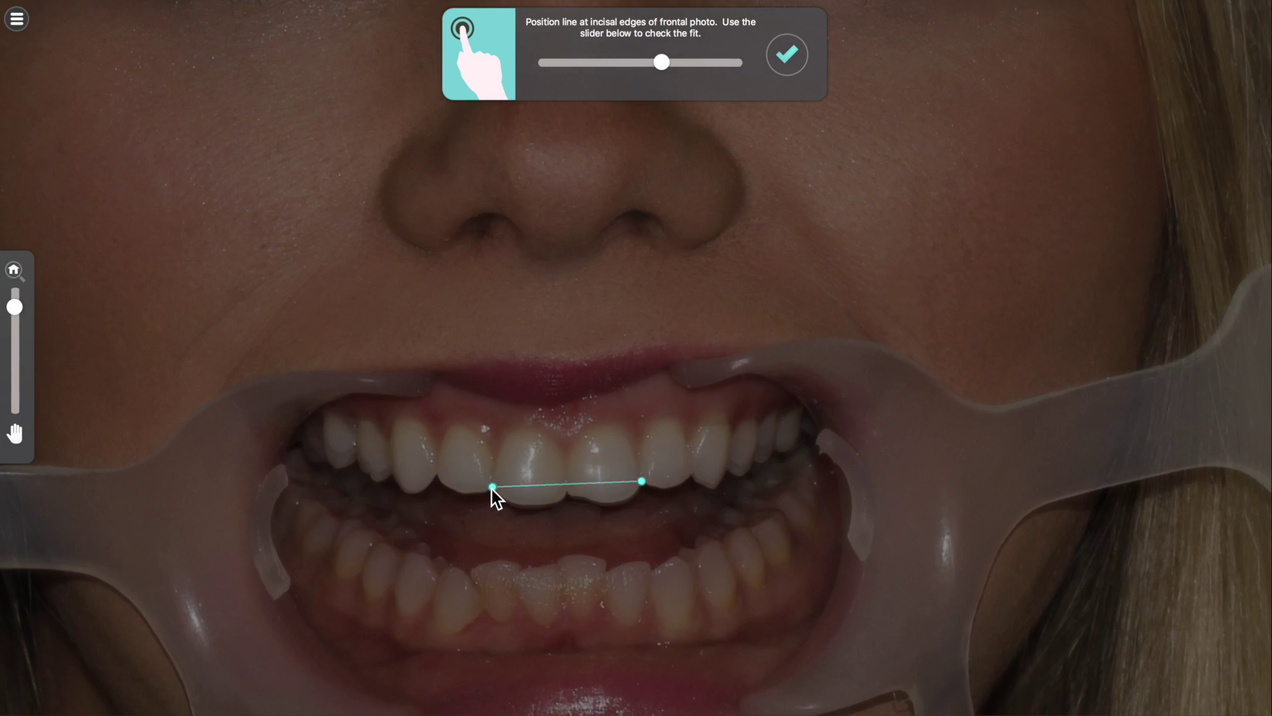
{"action": "left_click_drag", "start_coordinate": [492, 489], "coordinate": [491, 497]}
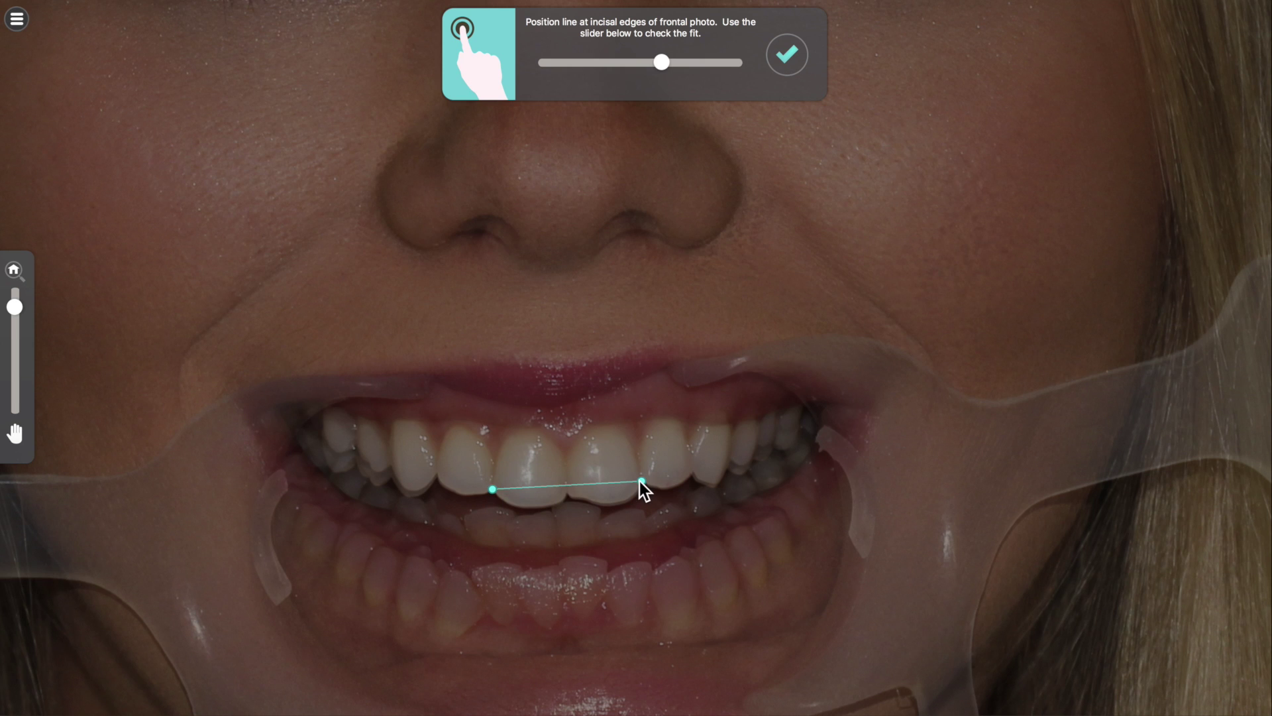
{"action": "left_click_drag", "start_coordinate": [641, 480], "coordinate": [638, 490]}
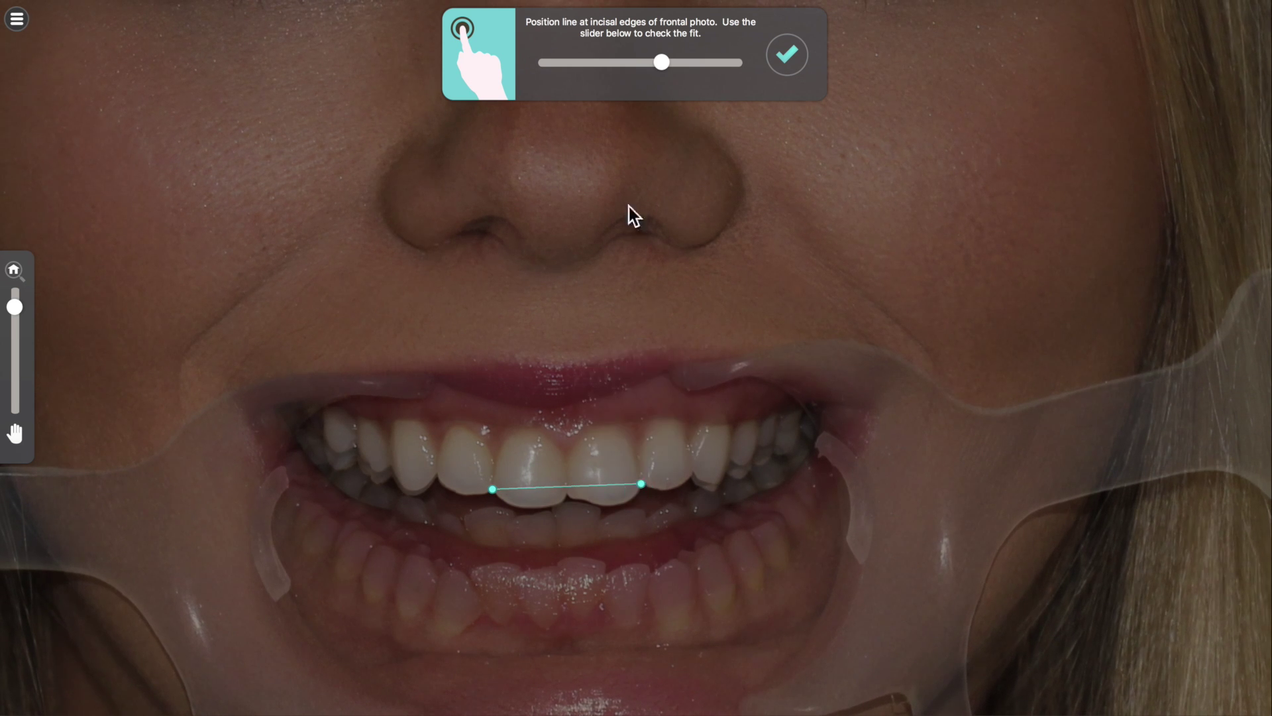
{"action": "left_click_drag", "start_coordinate": [651, 53], "coordinate": [716, 72]}
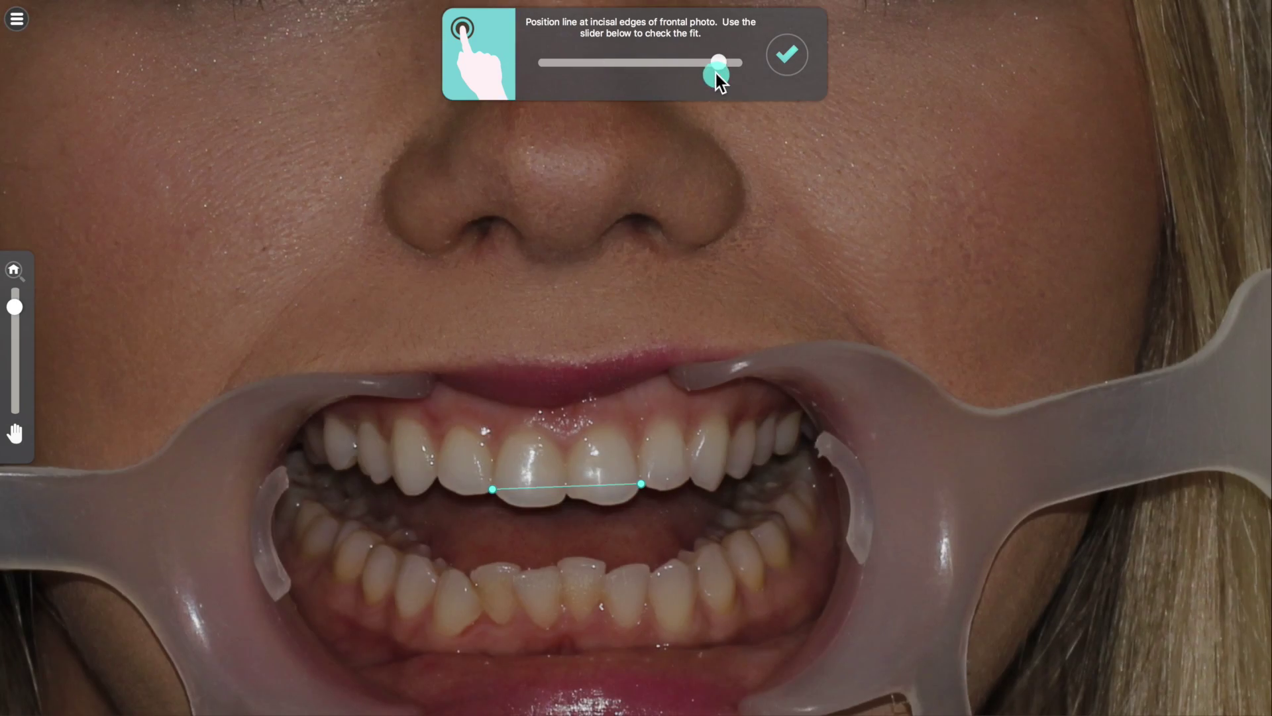
{"action": "scroll", "coordinate": [749, 237], "scroll_direction": "down", "scroll_amount": 5}
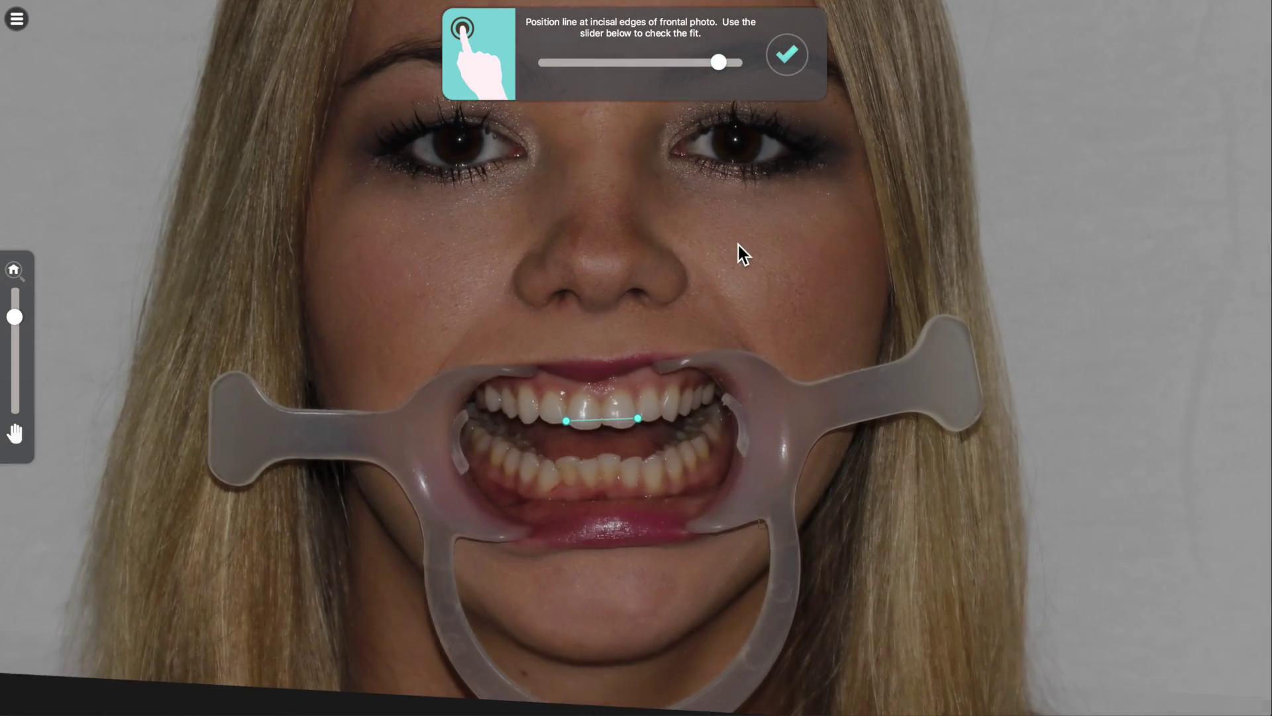
{"action": "left_click", "coordinate": [788, 59]}
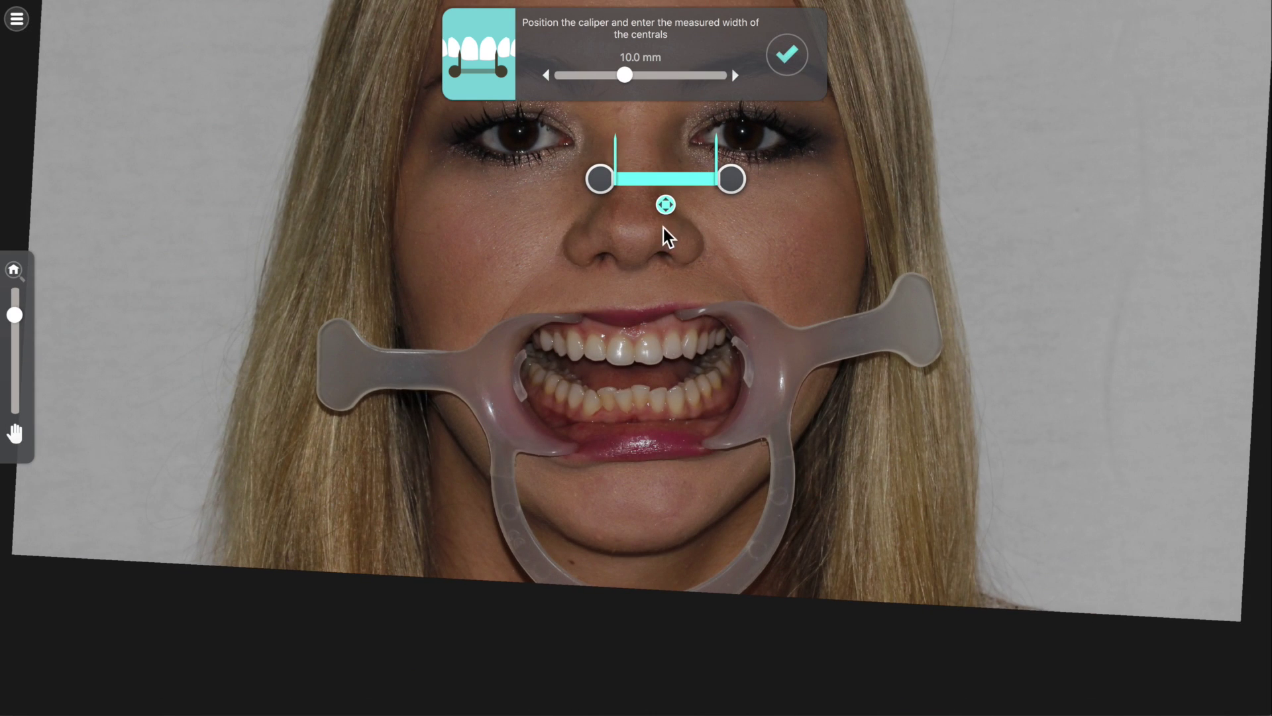
Place the caliper just below the upper central incisors and narrow it to their combined width
{"action": "left_click_drag", "start_coordinate": [665, 207], "coordinate": [646, 456]}
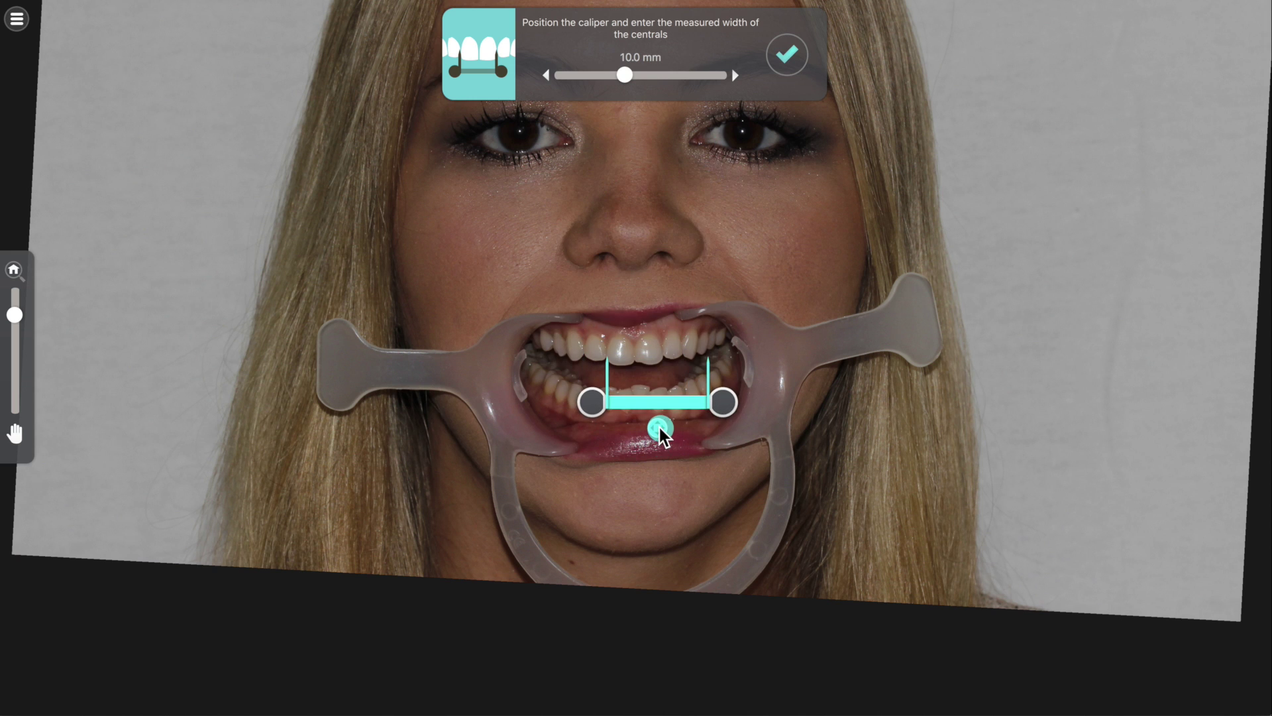
{"action": "left_click_drag", "start_coordinate": [660, 428], "coordinate": [659, 428]}
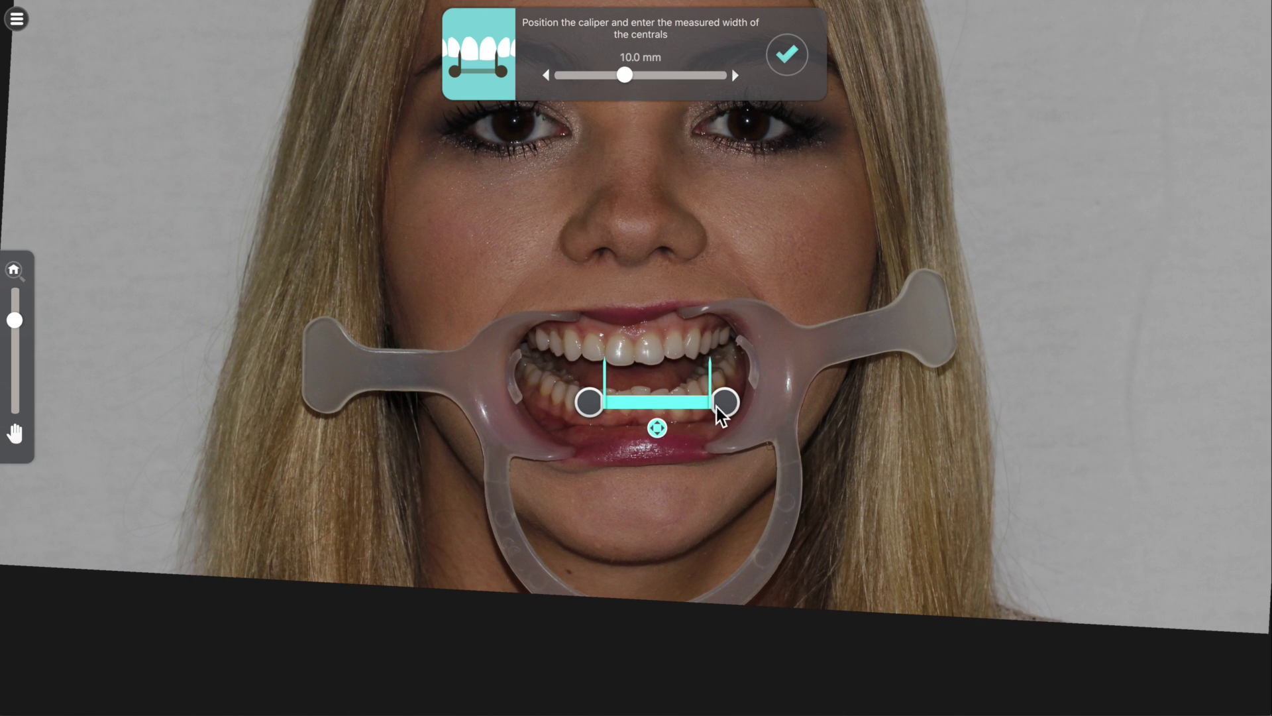
{"action": "left_click_drag", "start_coordinate": [722, 402], "coordinate": [680, 402]}
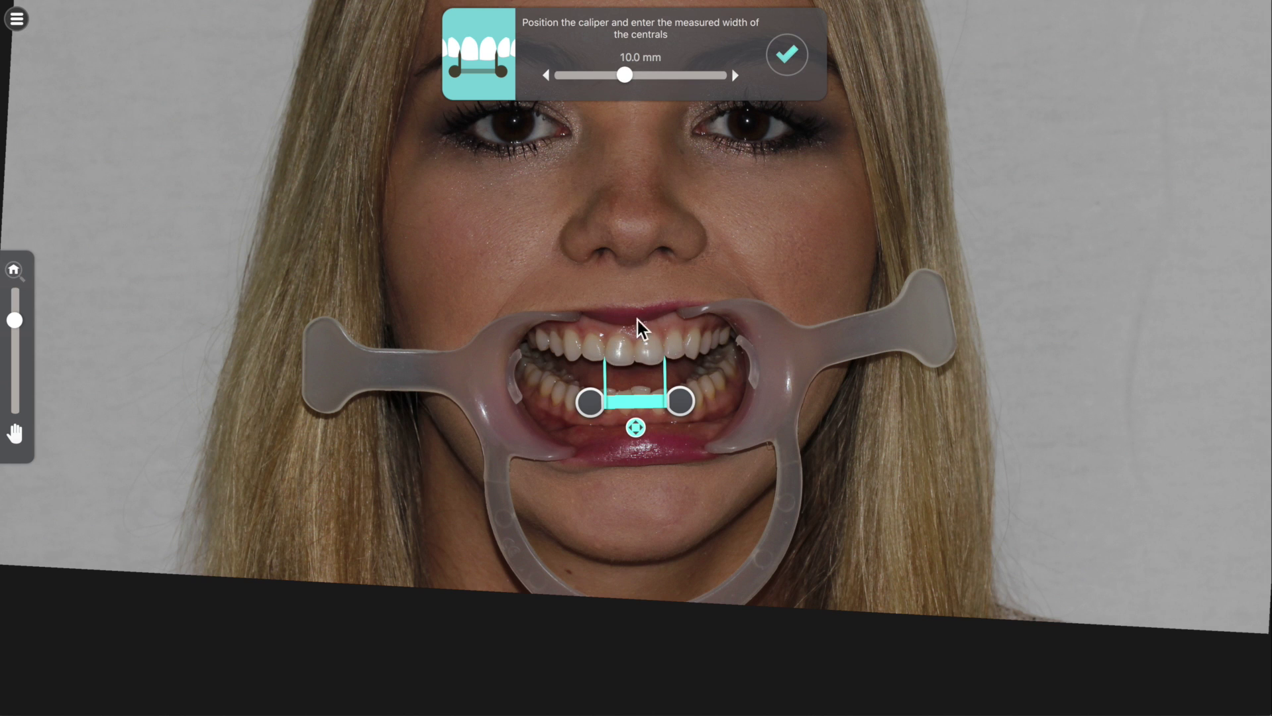
Set the measured width of the two central incisors to 16.0 mm and accept the scale calibration
{"action": "left_click_drag", "start_coordinate": [625, 75], "coordinate": [661, 76]}
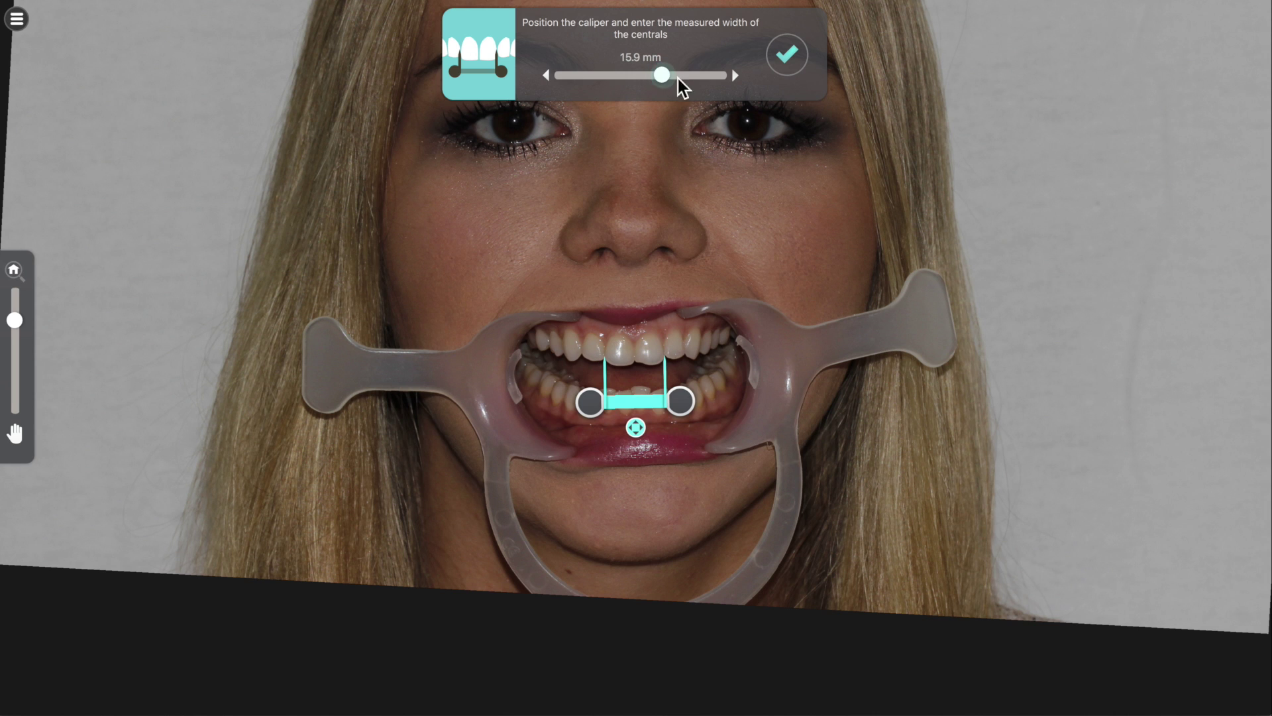
{"action": "left_click", "coordinate": [735, 76]}
{"action": "left_click", "coordinate": [734, 75]}
{"action": "left_click", "coordinate": [546, 76]}
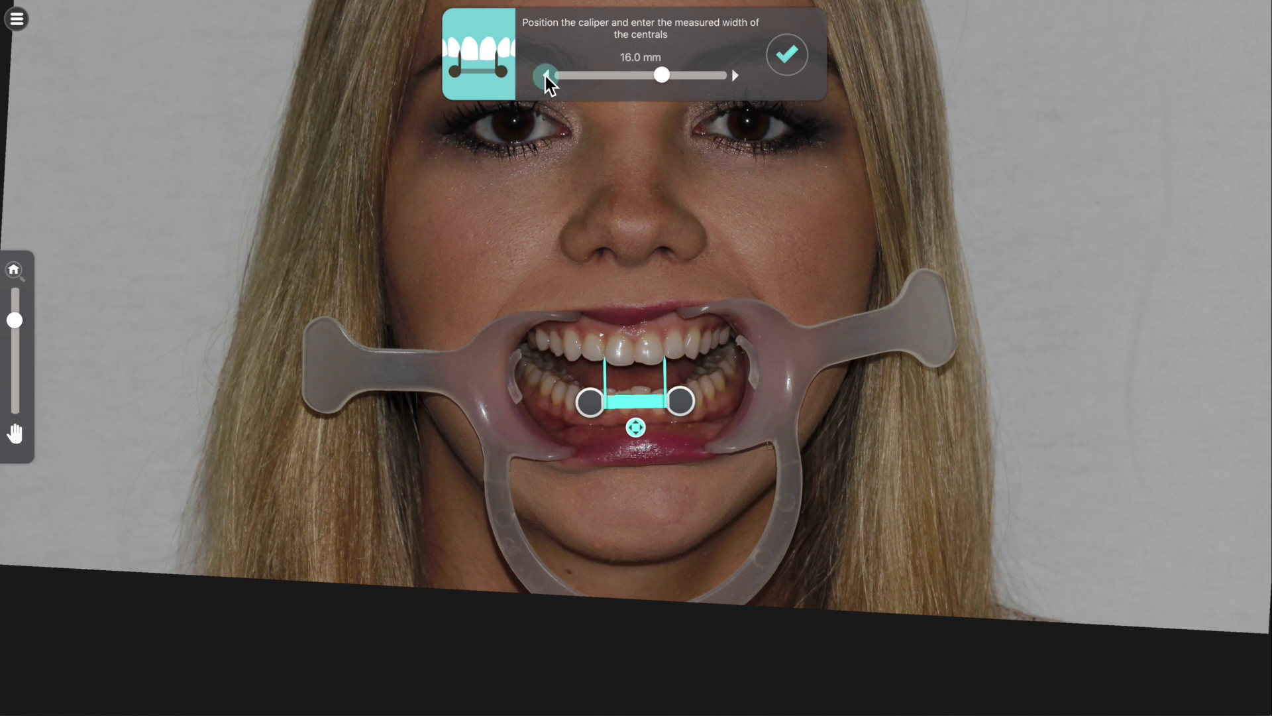
{"action": "left_click", "coordinate": [546, 76]}
{"action": "left_click", "coordinate": [734, 74]}
{"action": "left_click", "coordinate": [790, 58]}
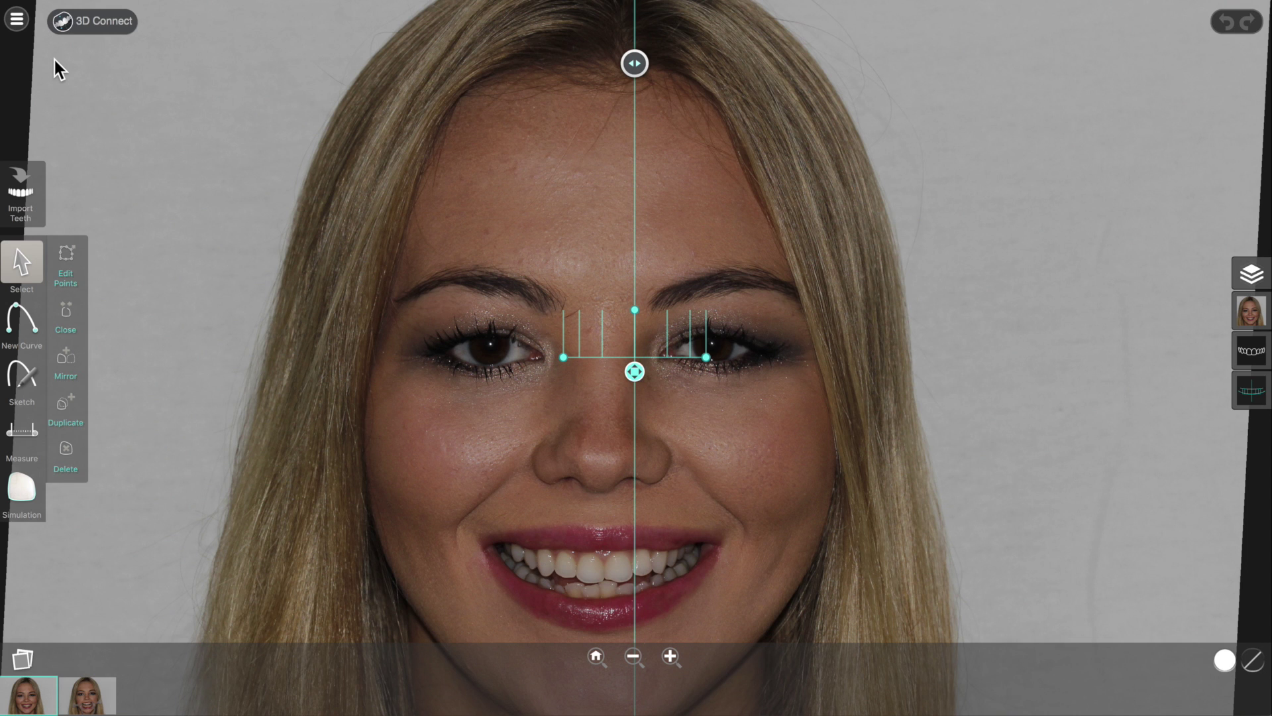
{"action": "left_click", "coordinate": [18, 18]}
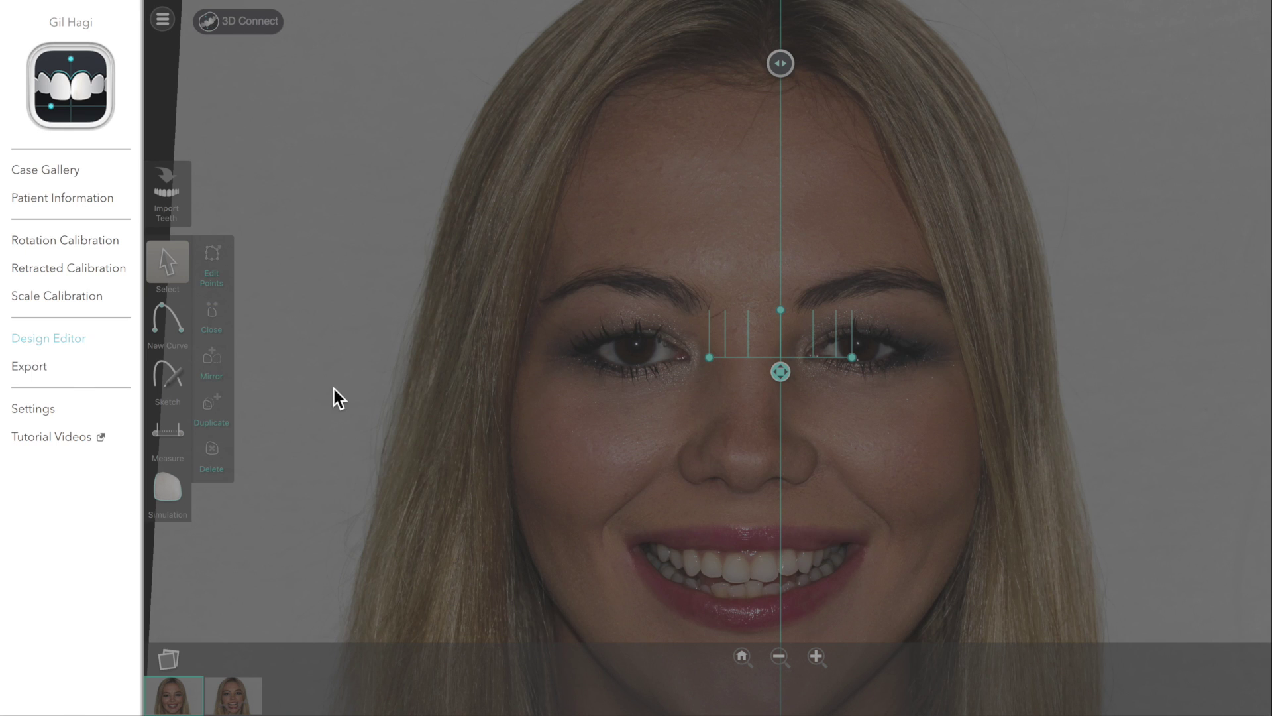
{"action": "left_click", "coordinate": [385, 373]}
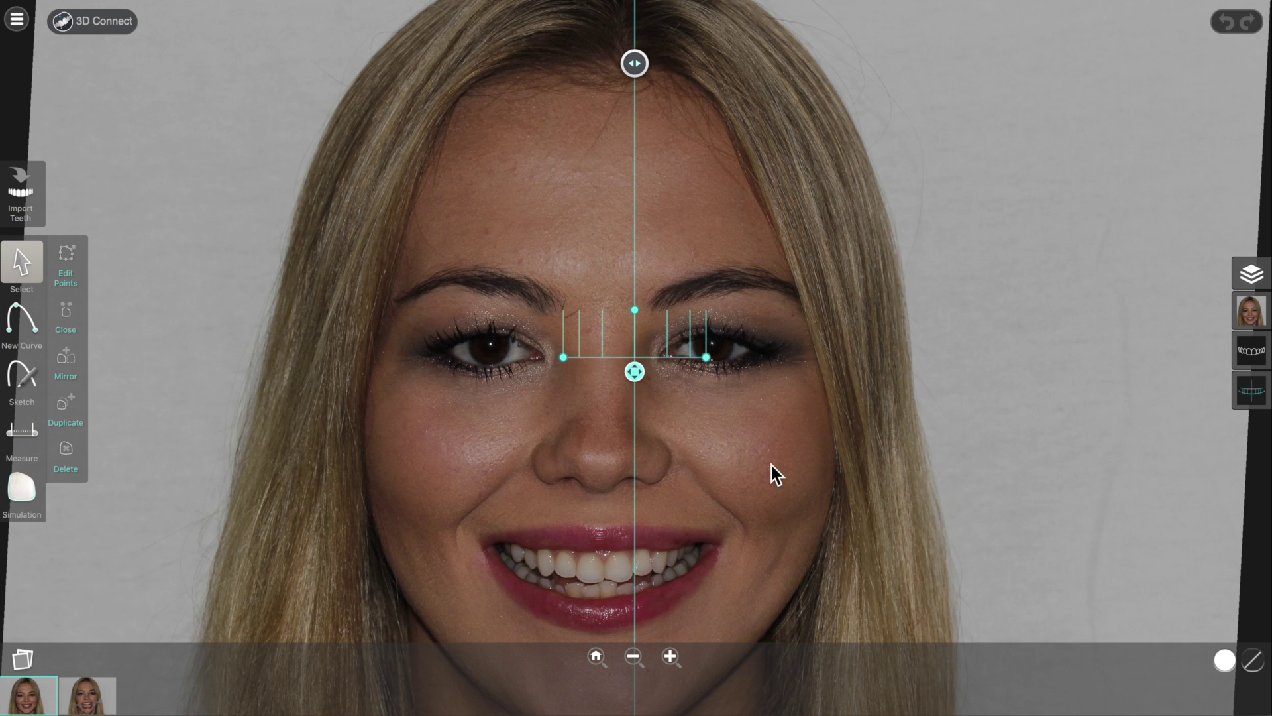
{"action": "left_click_drag", "start_coordinate": [779, 500], "coordinate": [825, 323]}
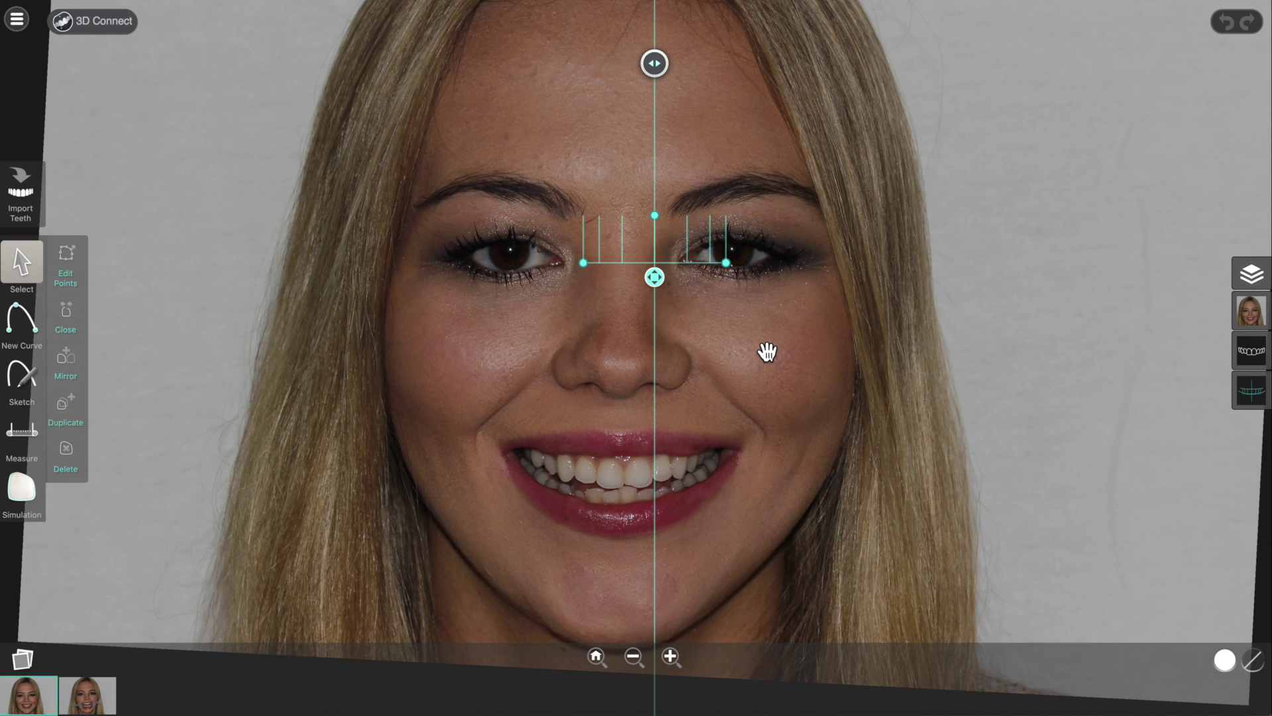
{"action": "mouse_move", "coordinate": [770, 351]}
{"action": "left_mouse_down"}
{"action": "mouse_move", "coordinate": [689, 304]}
{"action": "mouse_move", "coordinate": [795, 312]}
{"action": "mouse_move", "coordinate": [772, 381]}
{"action": "mouse_move", "coordinate": [740, 355]}
{"action": "left_mouse_up"}
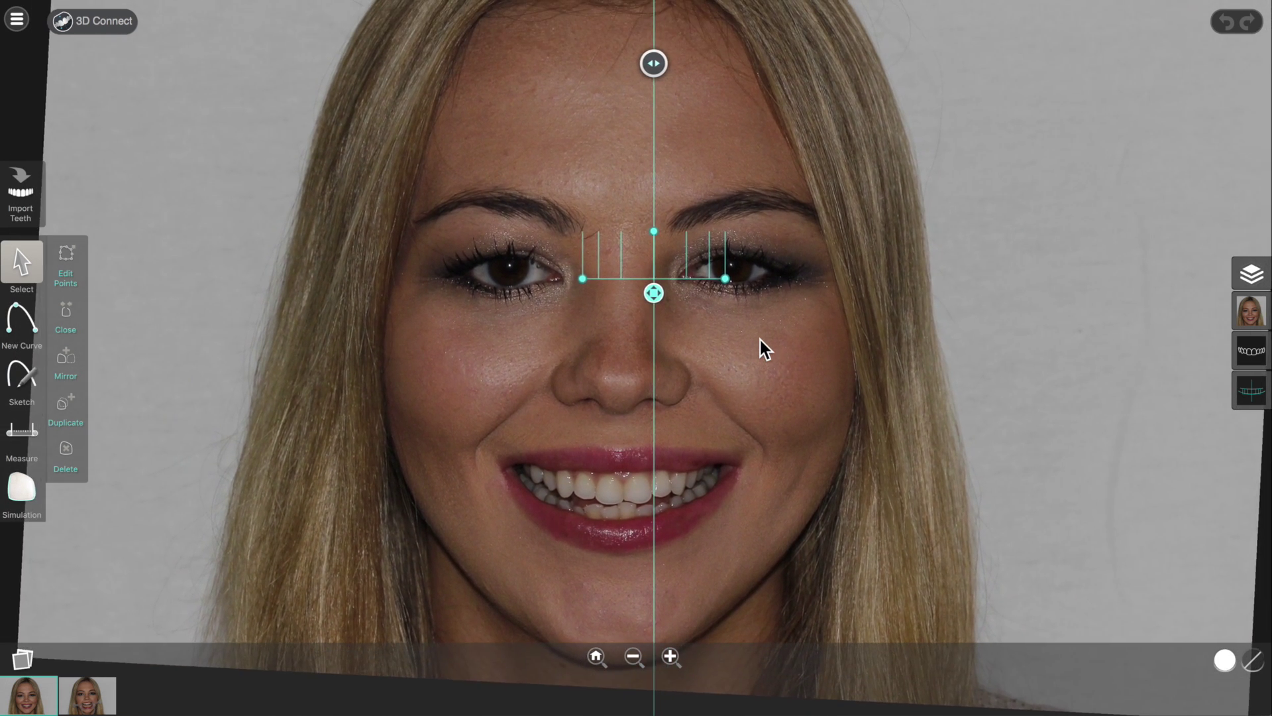
{"action": "scroll", "coordinate": [760, 339], "scroll_direction": "up", "scroll_amount": 5}
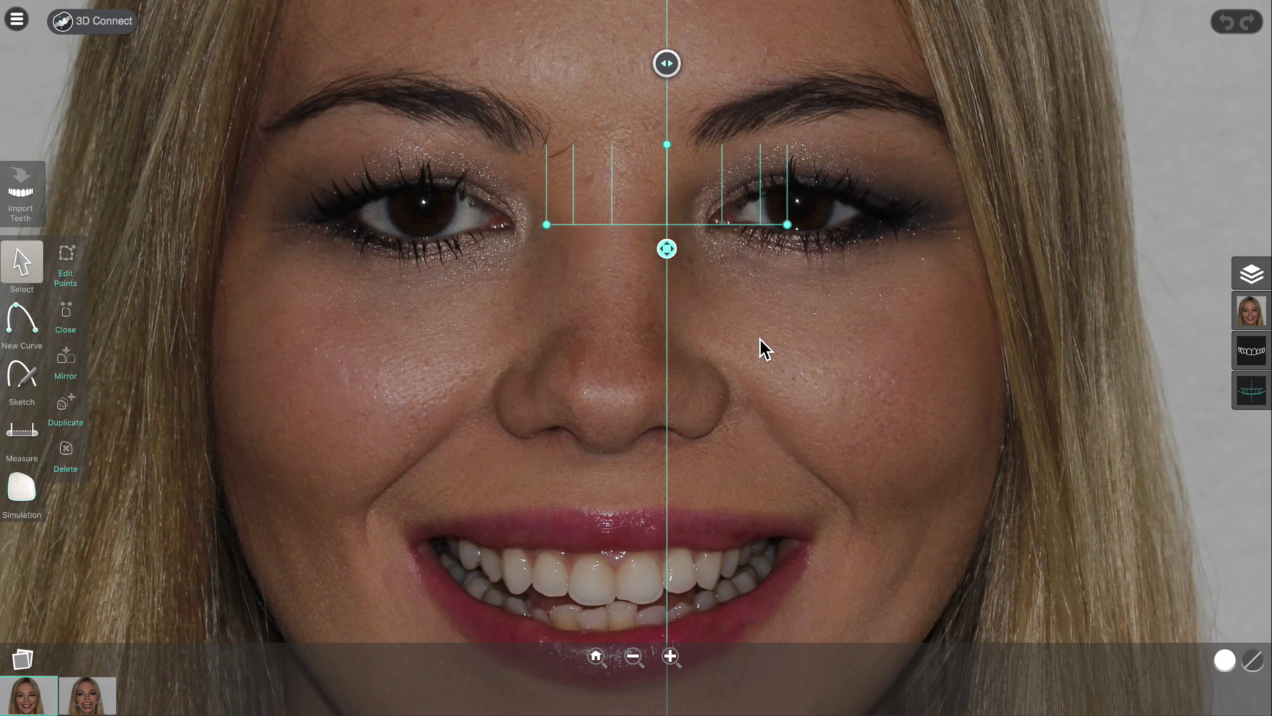
{"action": "scroll", "coordinate": [760, 340], "scroll_direction": "down", "scroll_amount": 3}
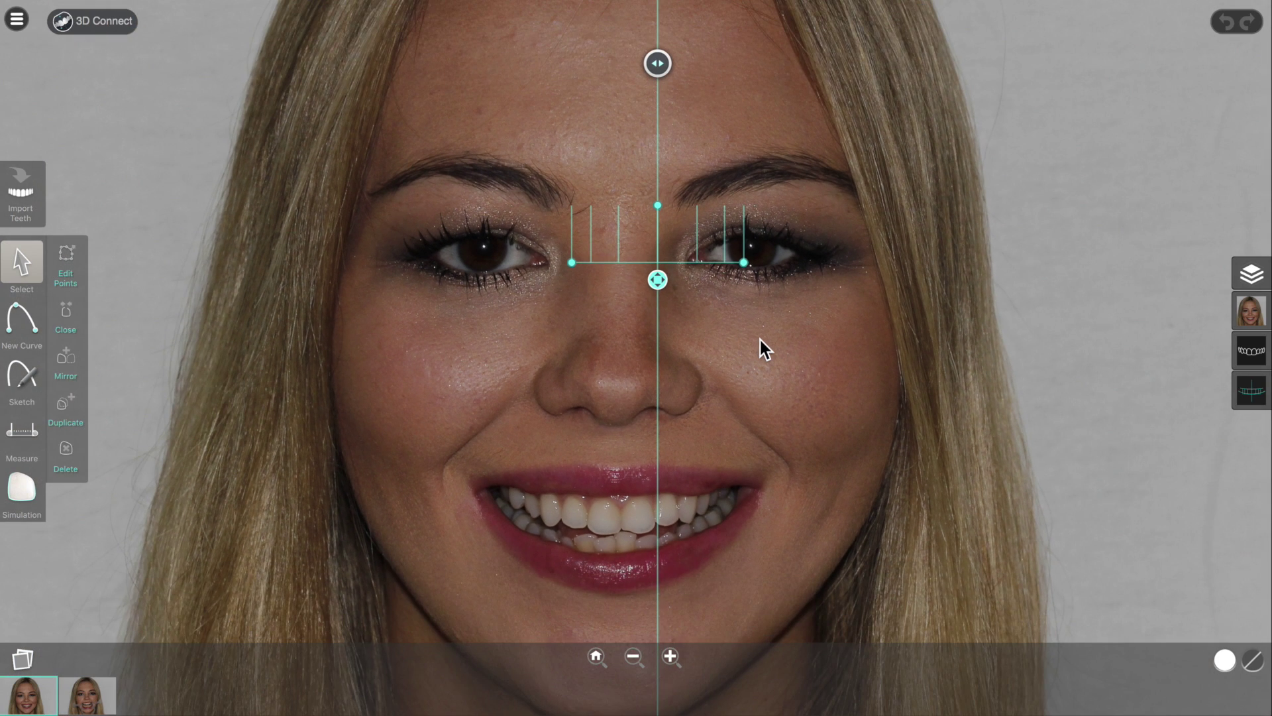
{"action": "scroll", "coordinate": [760, 340], "scroll_direction": "up", "scroll_amount": 5}
{"action": "scroll", "coordinate": [761, 340], "scroll_direction": "down", "scroll_amount": 3}
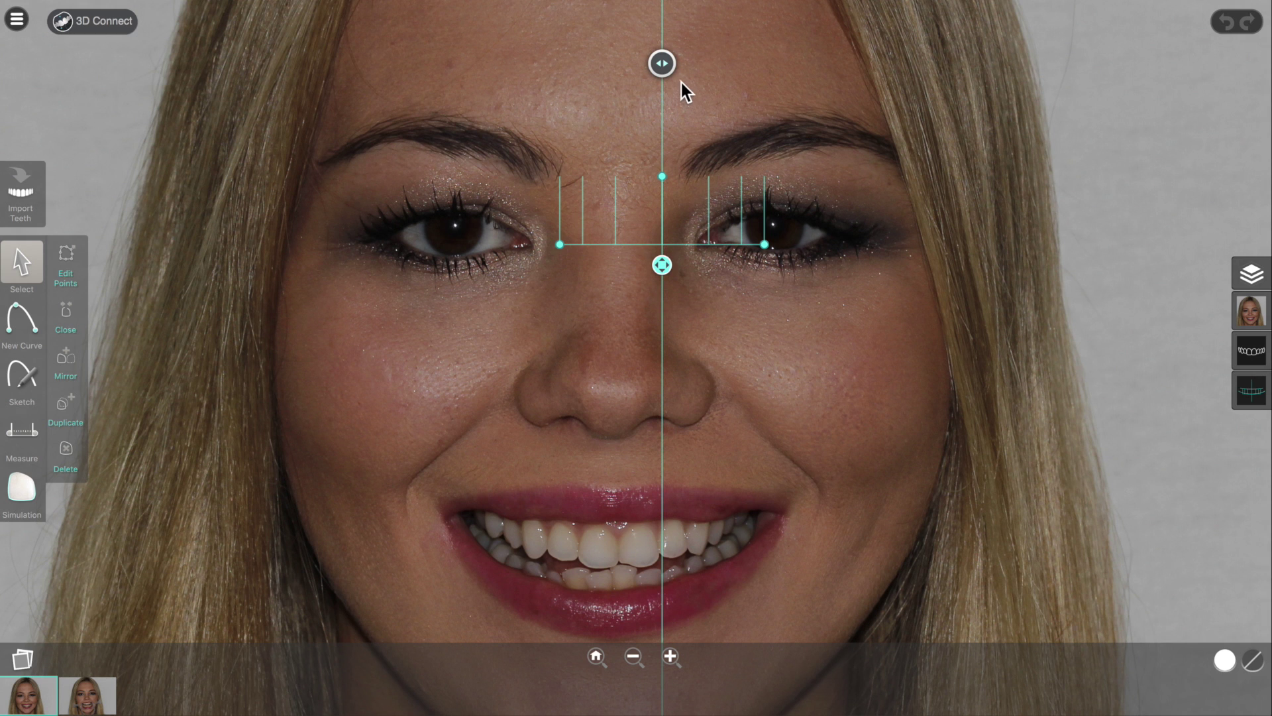
Shift the midline onto the contact between the upper central incisors and move the proportion guide down over the upper teeth
{"action": "left_click_drag", "start_coordinate": [660, 65], "coordinate": [615, 70]}
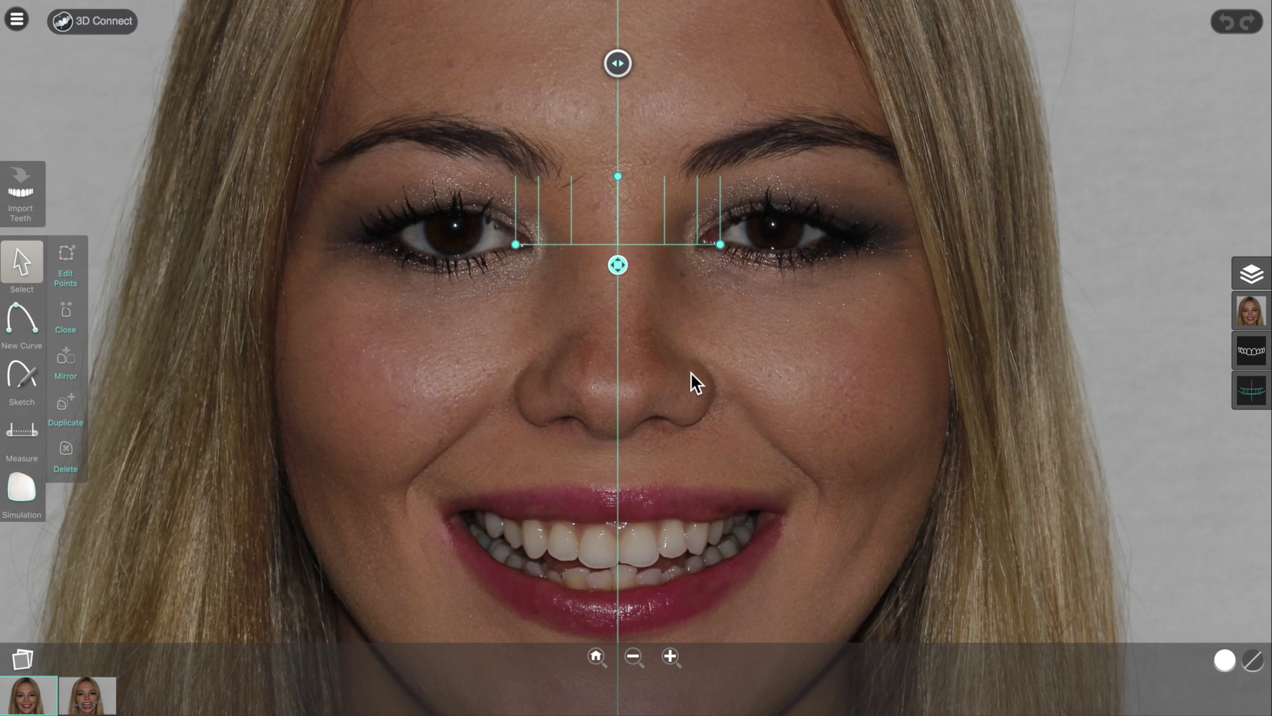
{"action": "left_click_drag", "start_coordinate": [747, 411], "coordinate": [745, 276]}
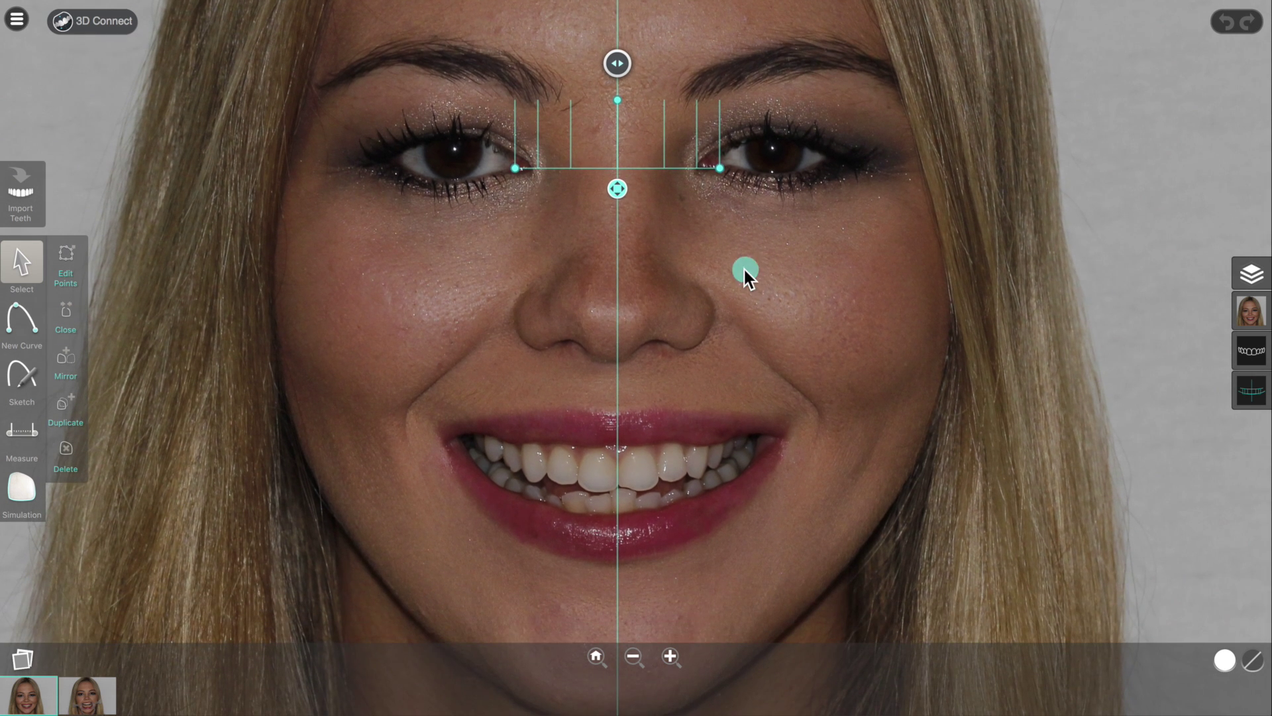
{"action": "scroll", "coordinate": [742, 276], "scroll_direction": "down", "scroll_amount": 2}
{"action": "scroll", "coordinate": [742, 276], "scroll_direction": "up", "scroll_amount": 1}
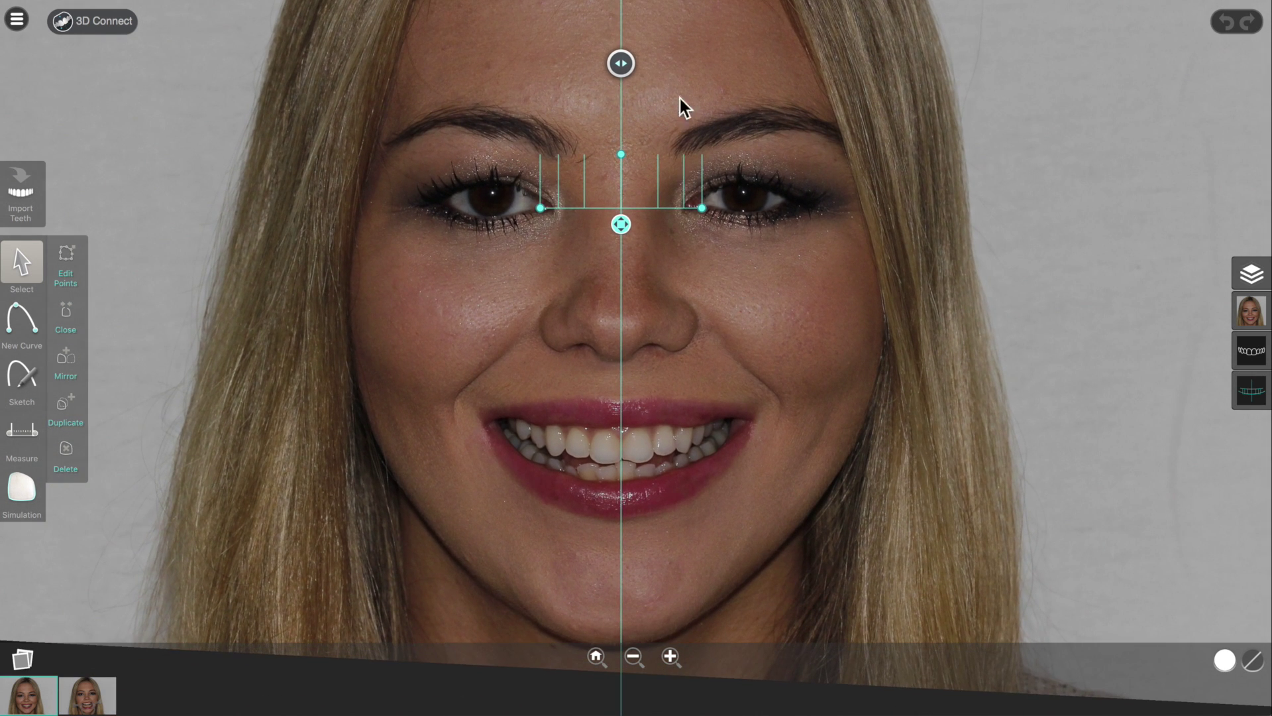
{"action": "left_click_drag", "start_coordinate": [621, 225], "coordinate": [654, 339]}
{"action": "scroll", "coordinate": [654, 340], "scroll_direction": "up", "scroll_amount": 1}
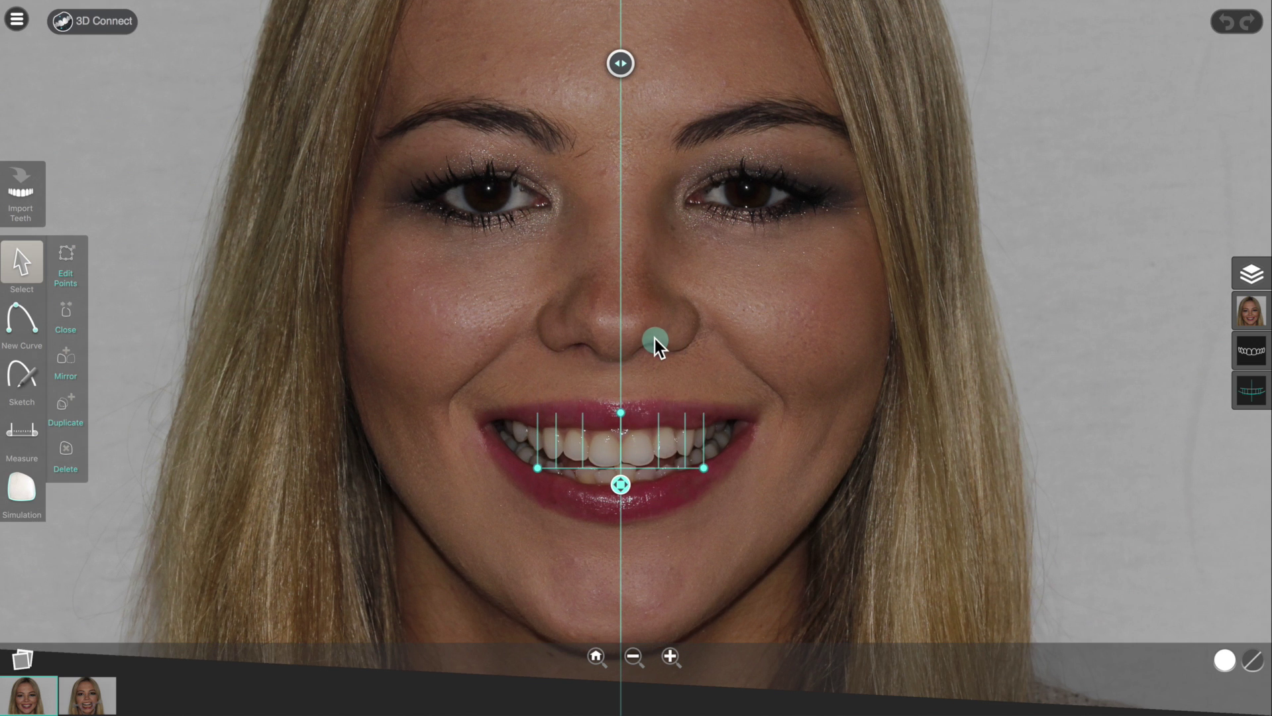
{"action": "left_click_drag", "start_coordinate": [750, 436], "coordinate": [752, 263]}
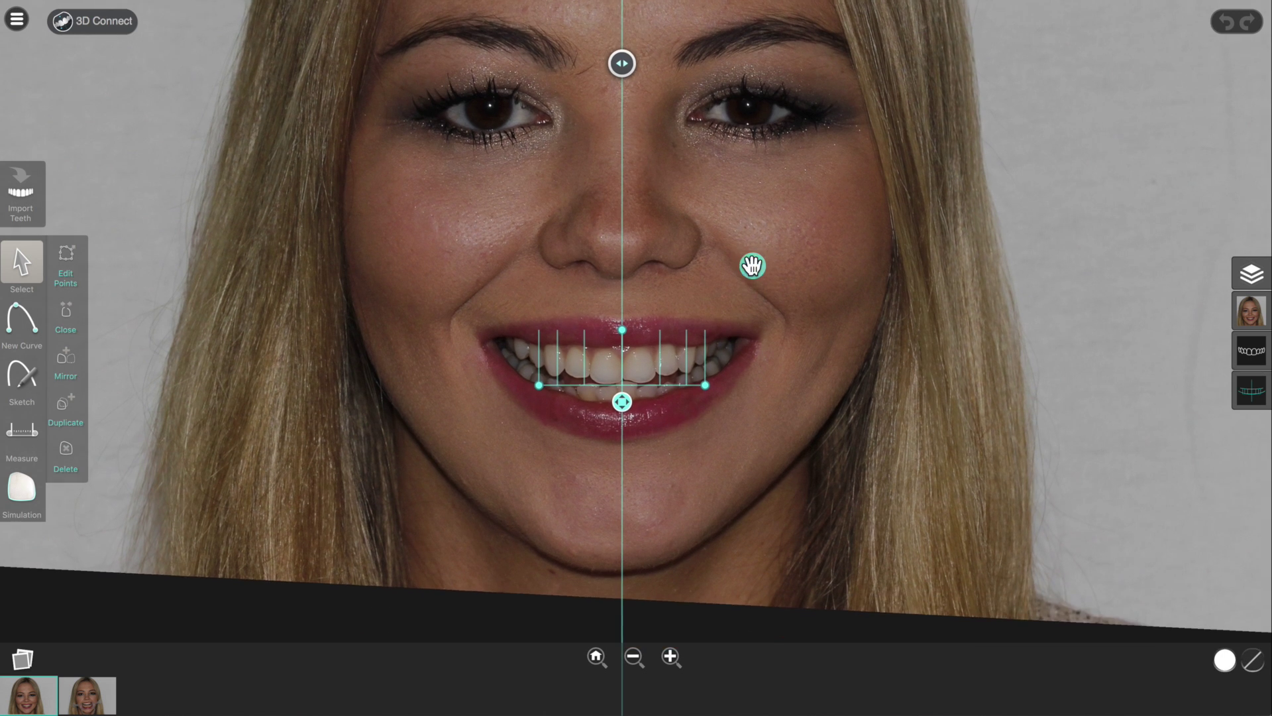
Narrow the proportion guide to match the six upper front teeth and lower its upper edge to the gumline
{"action": "scroll", "coordinate": [753, 261], "scroll_direction": "up", "scroll_amount": 5}
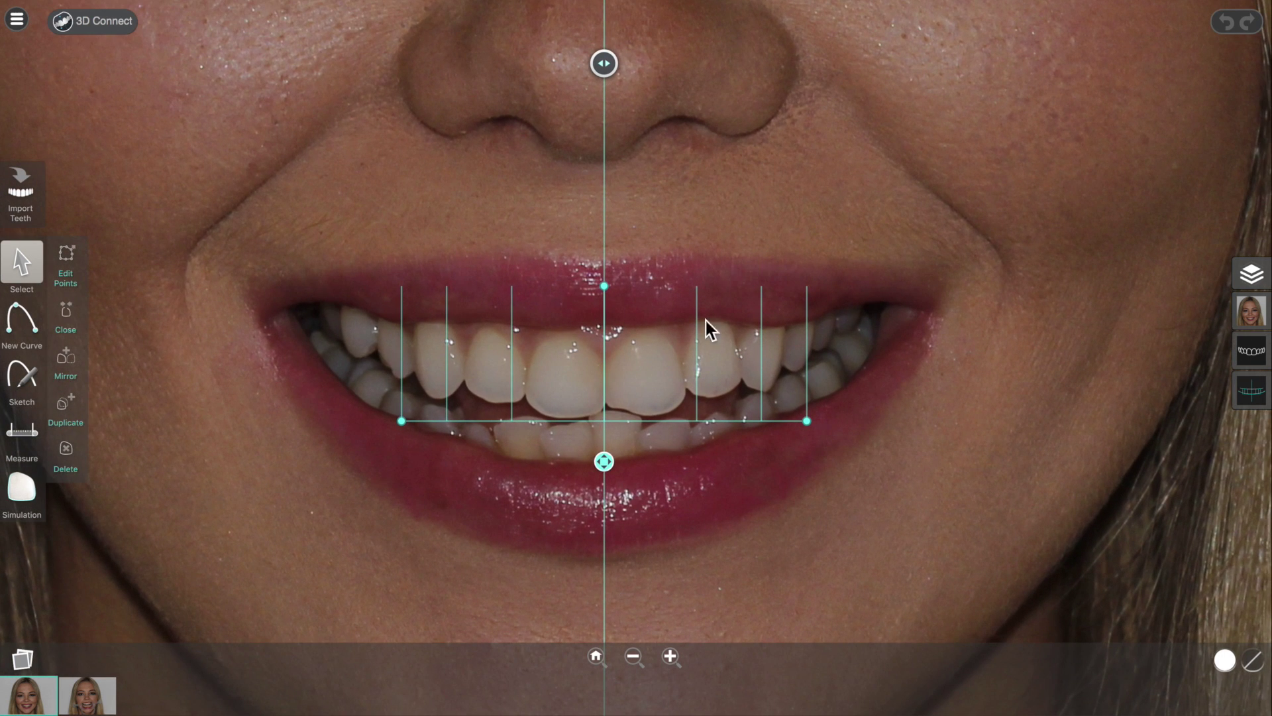
{"action": "left_click_drag", "start_coordinate": [804, 420], "coordinate": [782, 420]}
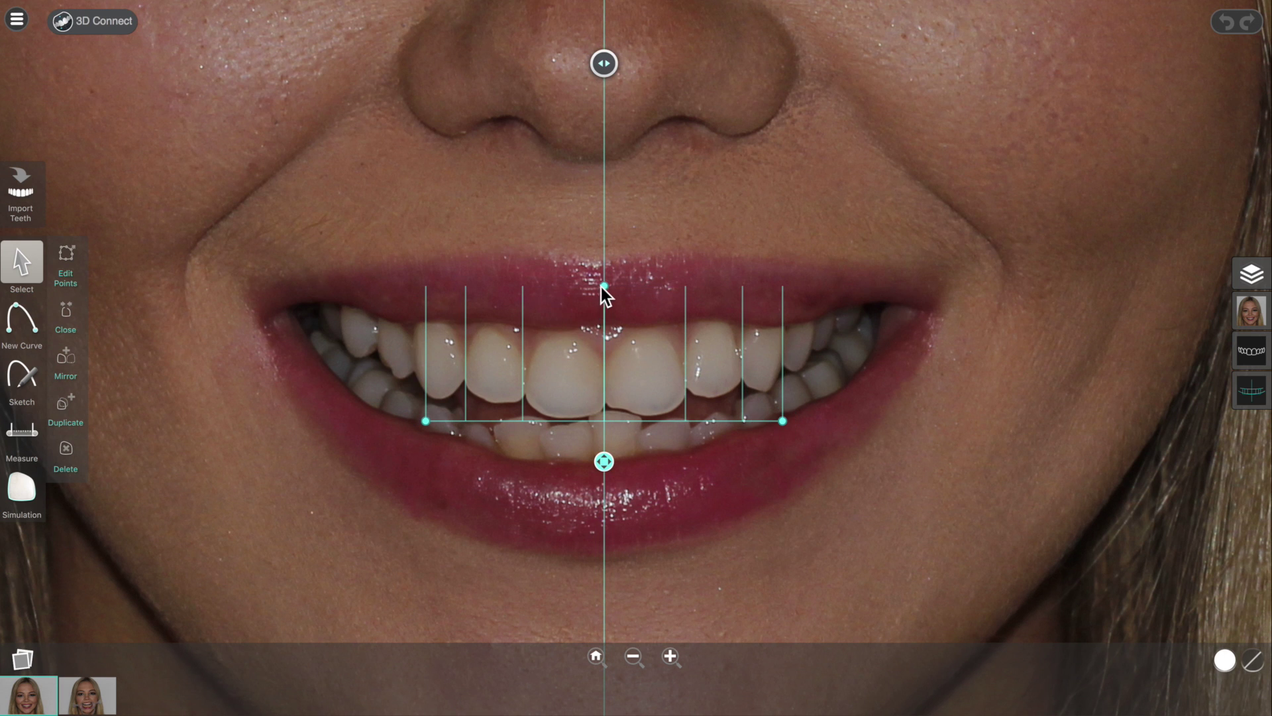
{"action": "left_click_drag", "start_coordinate": [602, 288], "coordinate": [601, 305]}
{"action": "left_click_drag", "start_coordinate": [426, 419], "coordinate": [428, 419]}
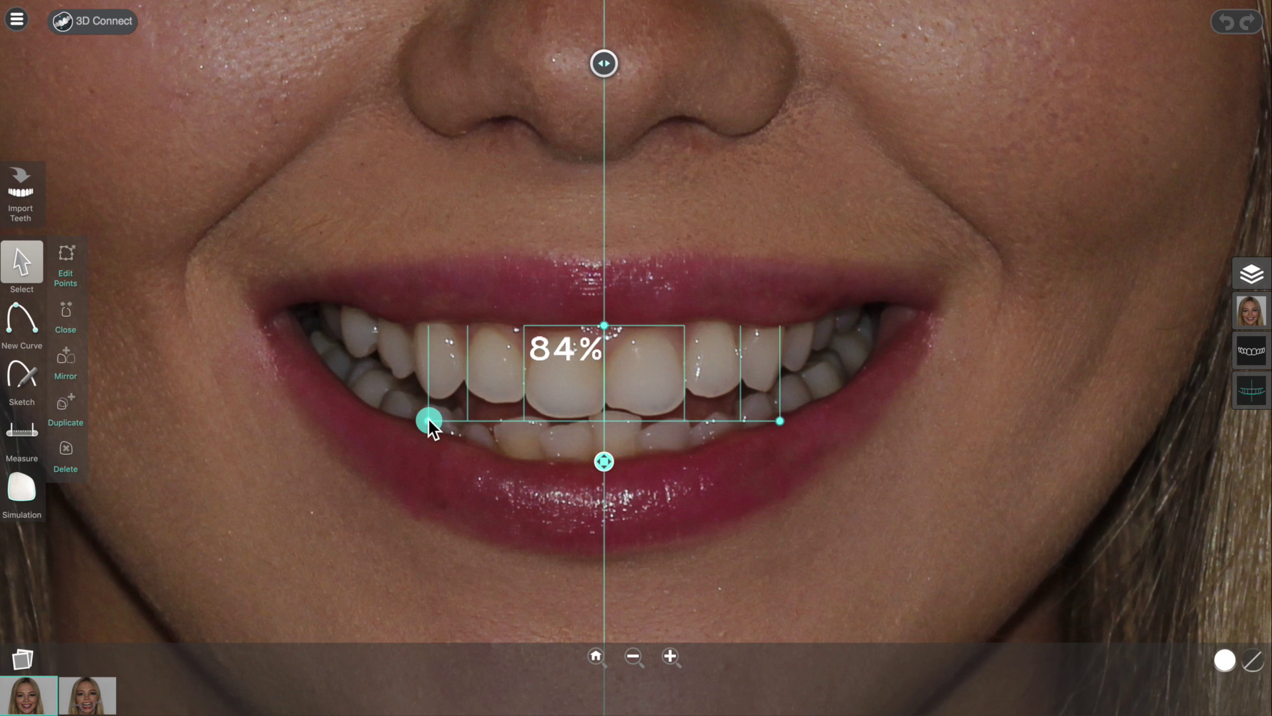
{"action": "left_click_drag", "start_coordinate": [428, 420], "coordinate": [427, 420]}
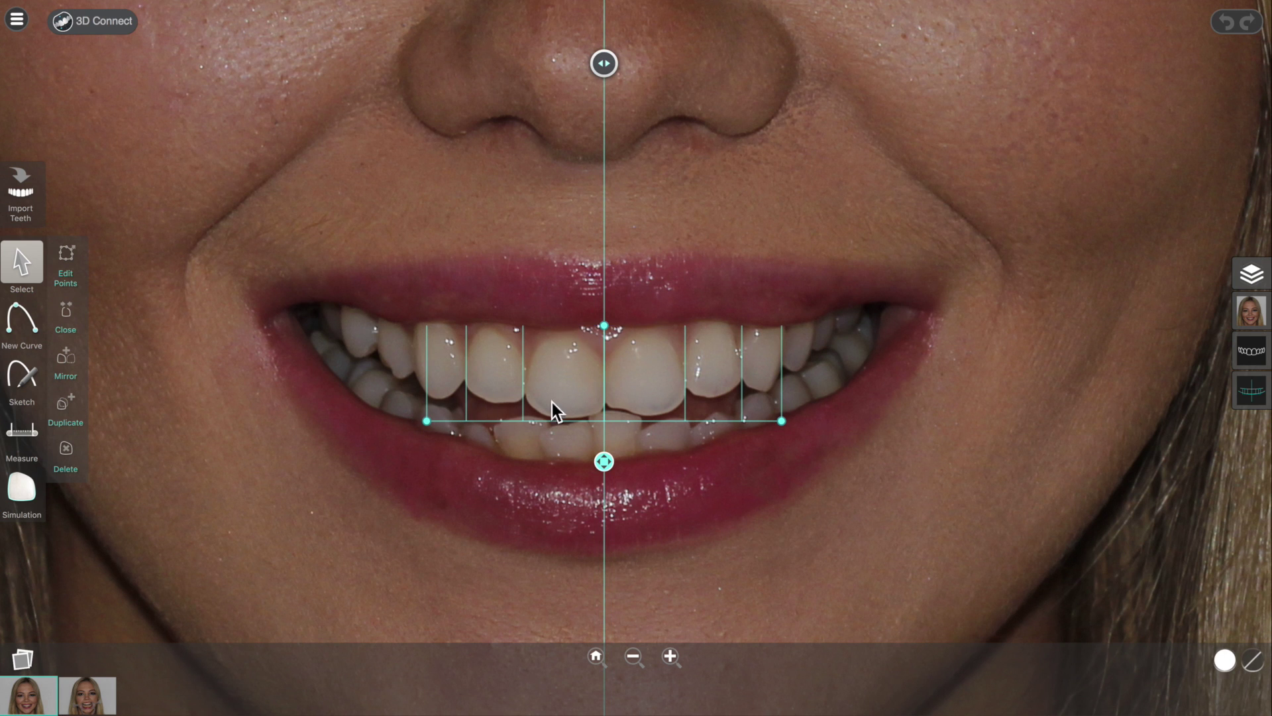
Lock the Midline and the Proportion Guide in the Guides layer settings
{"action": "scroll", "coordinate": [876, 380], "scroll_direction": "down", "scroll_amount": 5}
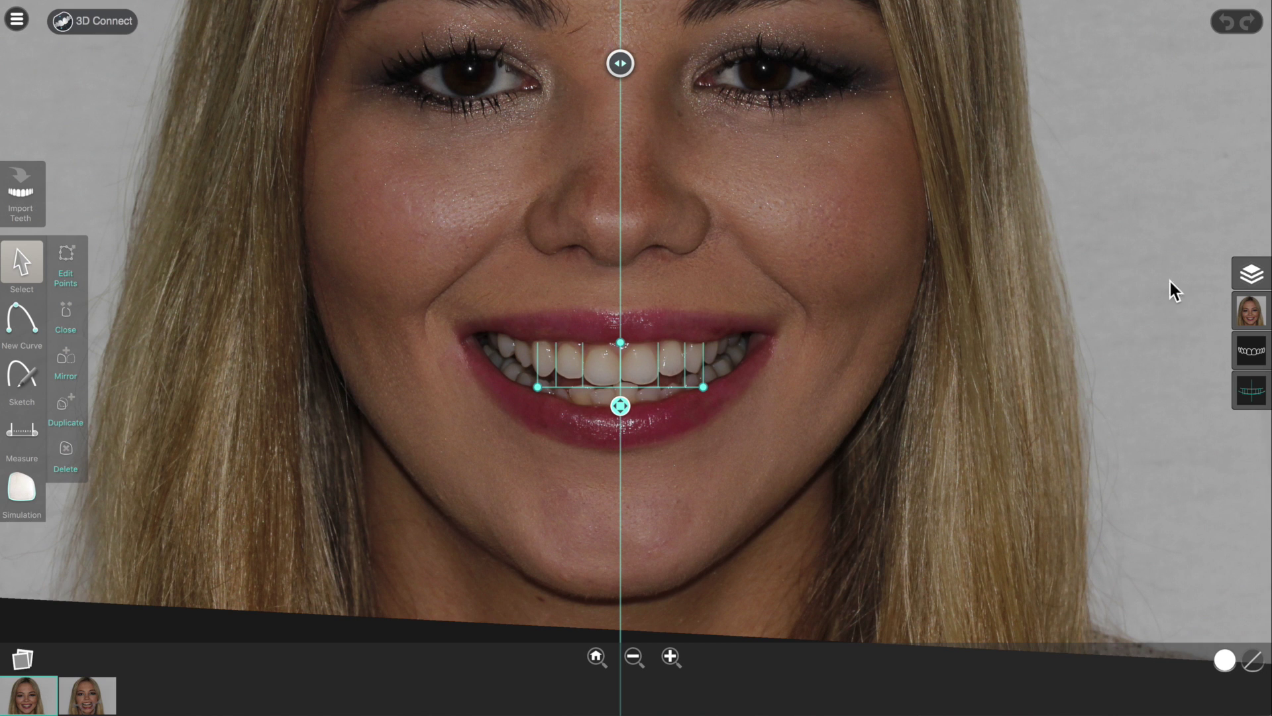
{"action": "left_click", "coordinate": [1247, 272]}
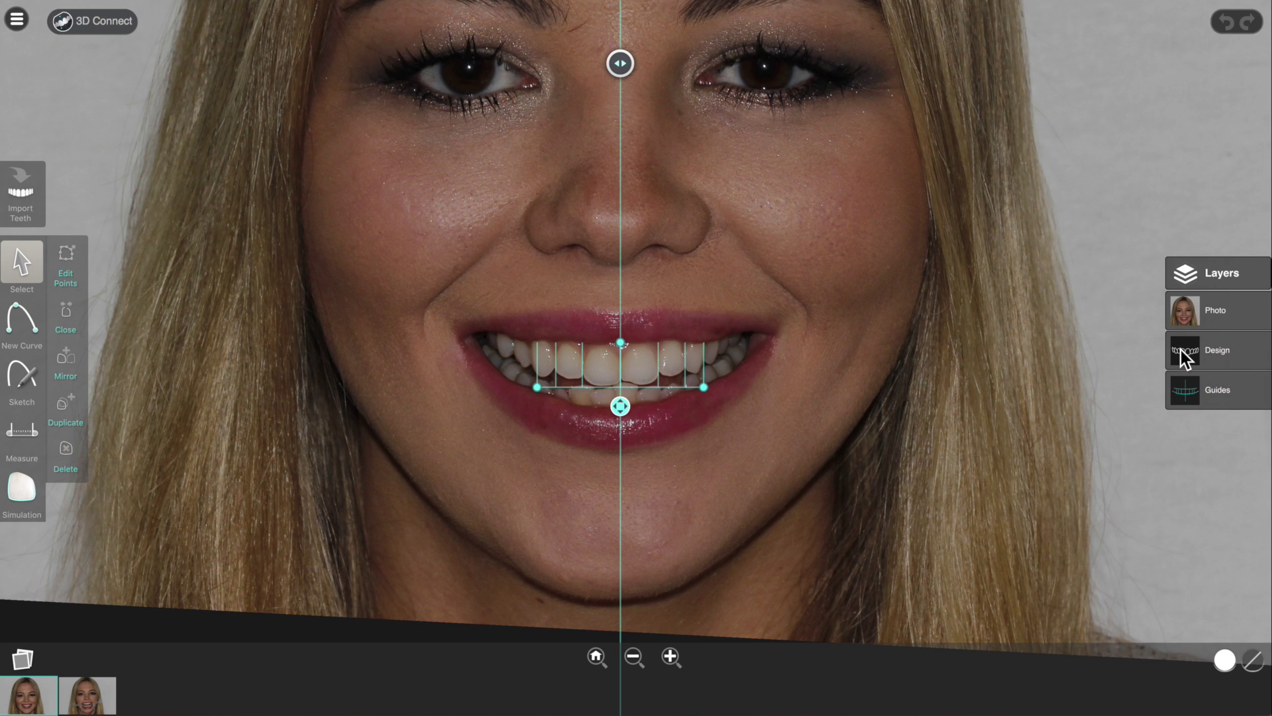
{"action": "left_click", "coordinate": [1186, 396]}
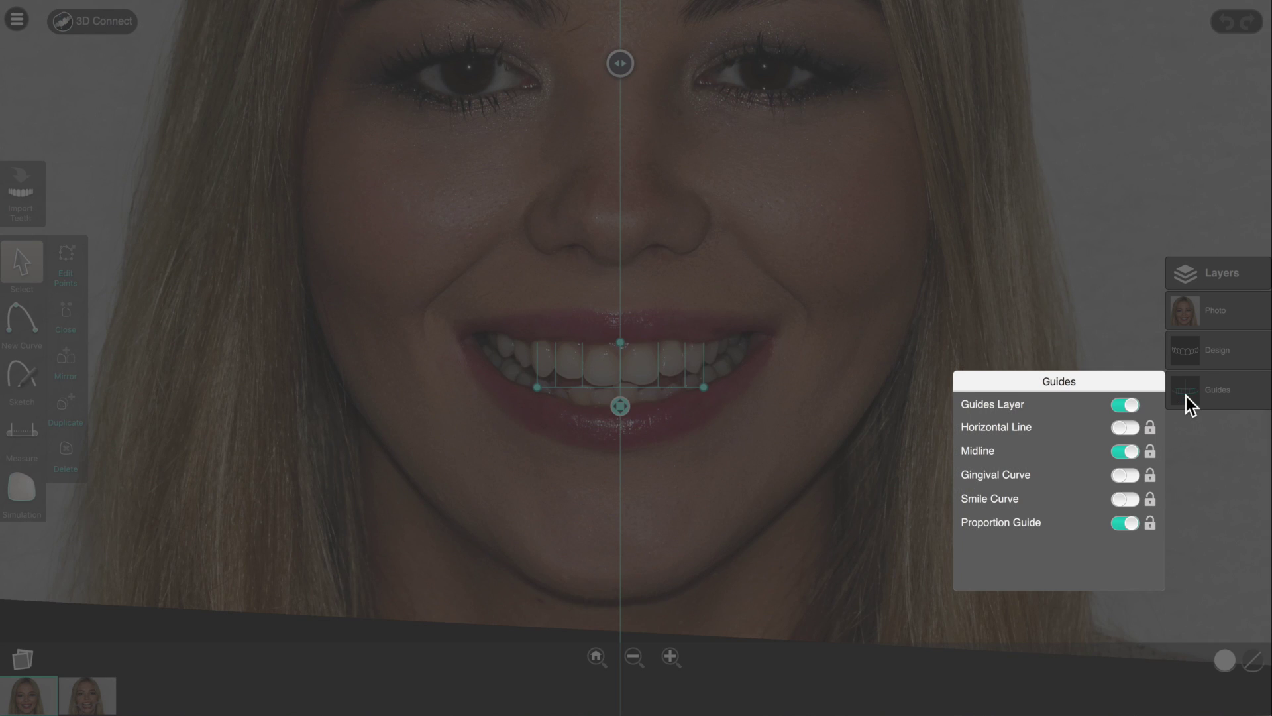
{"action": "left_click", "coordinate": [1118, 451]}
{"action": "left_click", "coordinate": [1150, 452]}
{"action": "left_click", "coordinate": [1149, 523]}
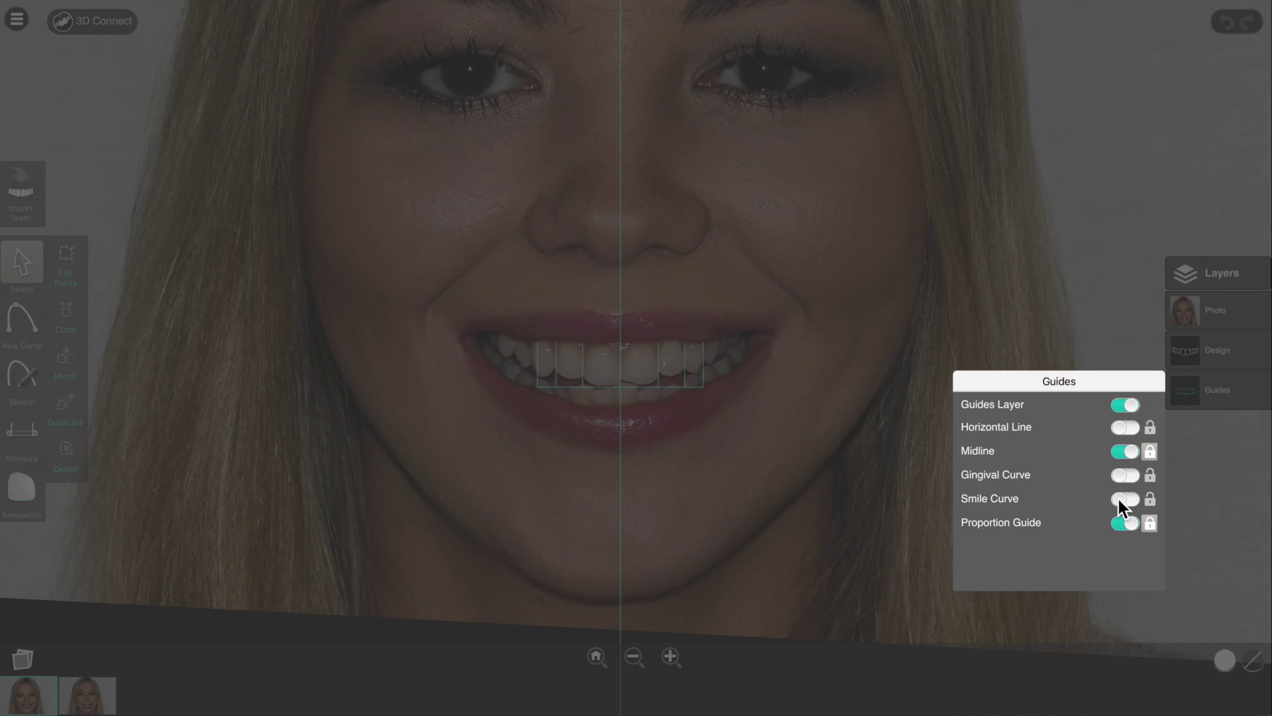
Turn on the Smile Curve guide and close the guide settings and the layer list
{"action": "left_click", "coordinate": [1124, 501]}
{"action": "left_click", "coordinate": [844, 429]}
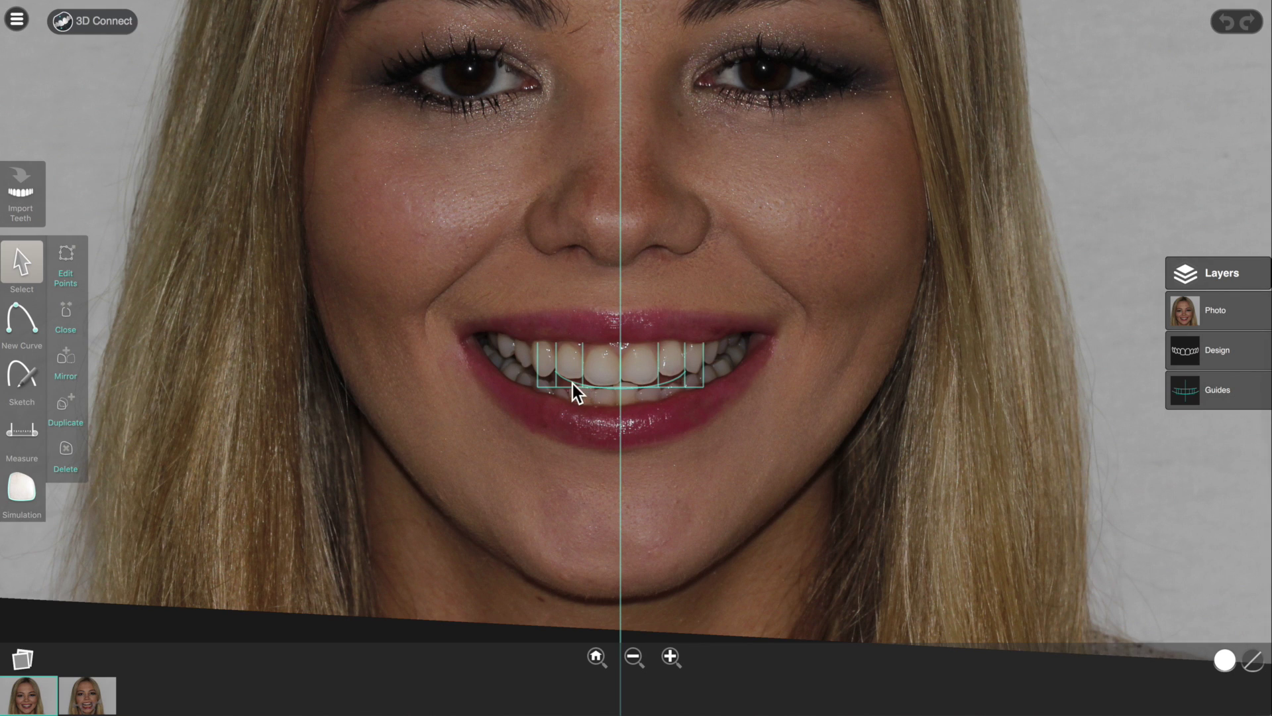
{"action": "left_click", "coordinate": [1186, 272]}
Widen the smile curve to about 48 mm and position it along the incisal edges of the upper teeth
{"action": "scroll", "coordinate": [757, 416], "scroll_direction": "up", "scroll_amount": 3}
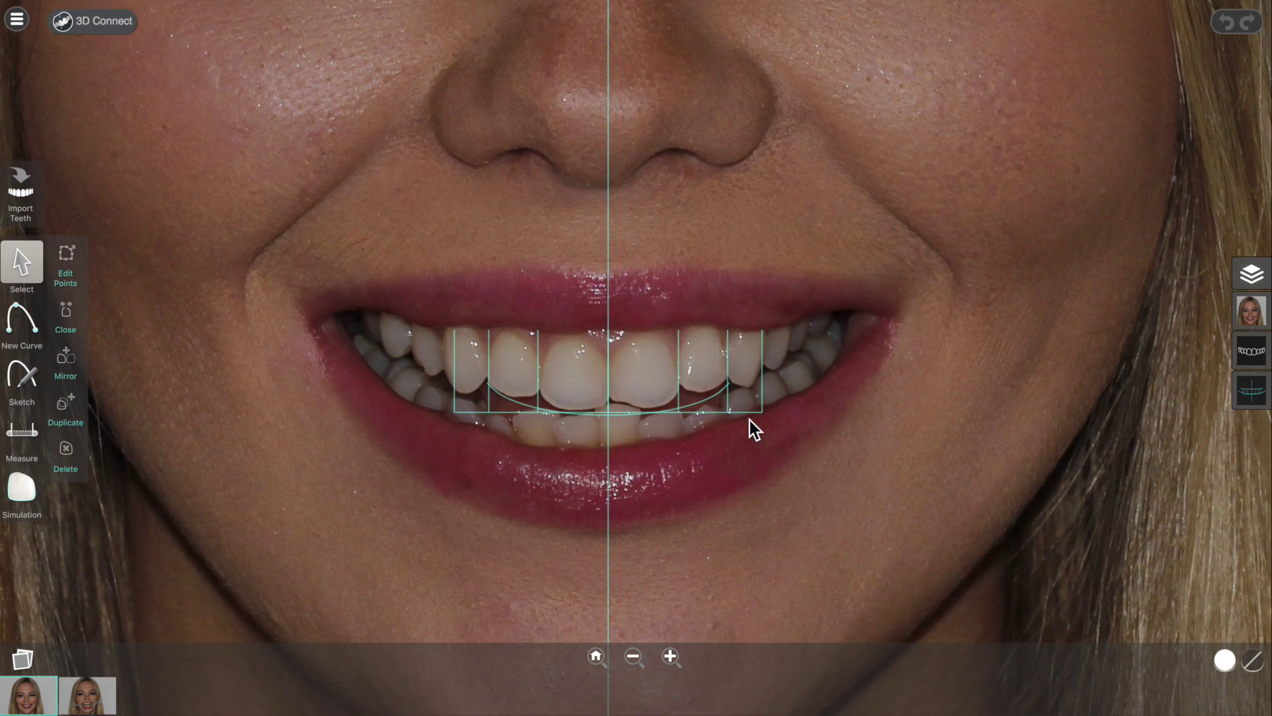
{"action": "left_click", "coordinate": [675, 411]}
{"action": "left_click_drag", "start_coordinate": [730, 399], "coordinate": [804, 400]}
{"action": "left_click_drag", "start_coordinate": [611, 443], "coordinate": [611, 471]}
{"action": "left_click_drag", "start_coordinate": [605, 412], "coordinate": [604, 401]}
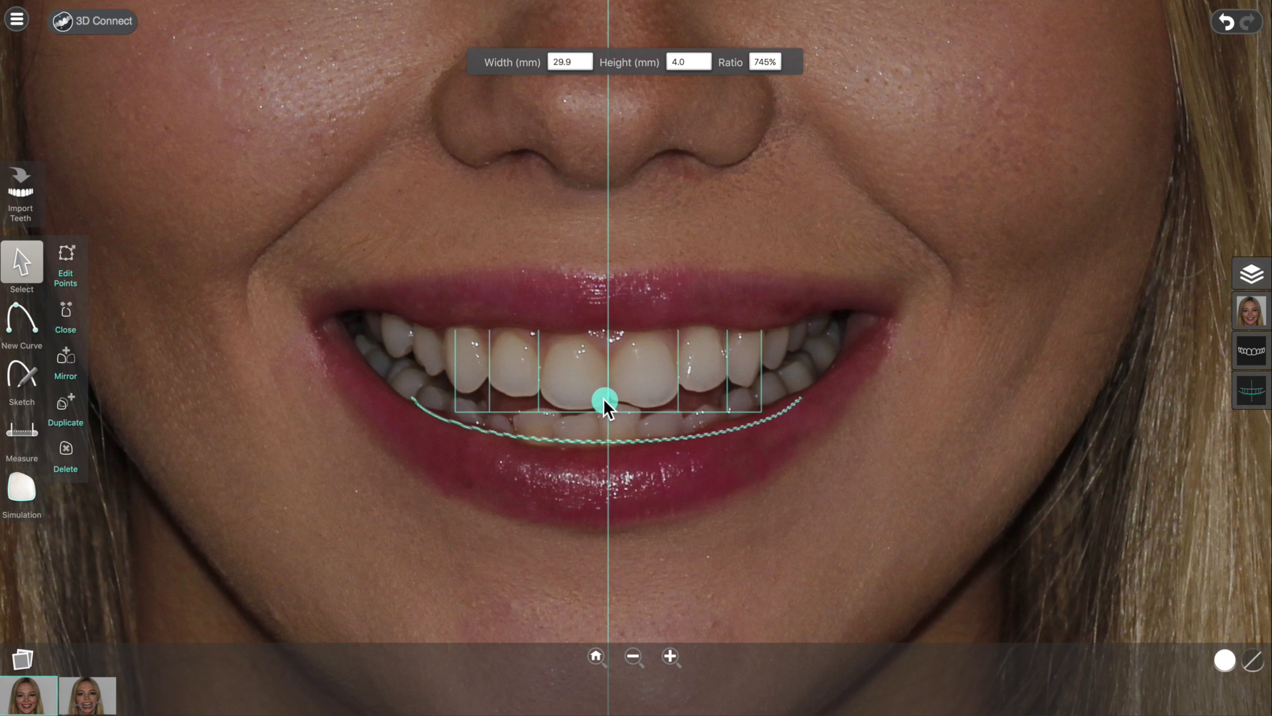
{"action": "left_click_drag", "start_coordinate": [603, 400], "coordinate": [603, 400]}
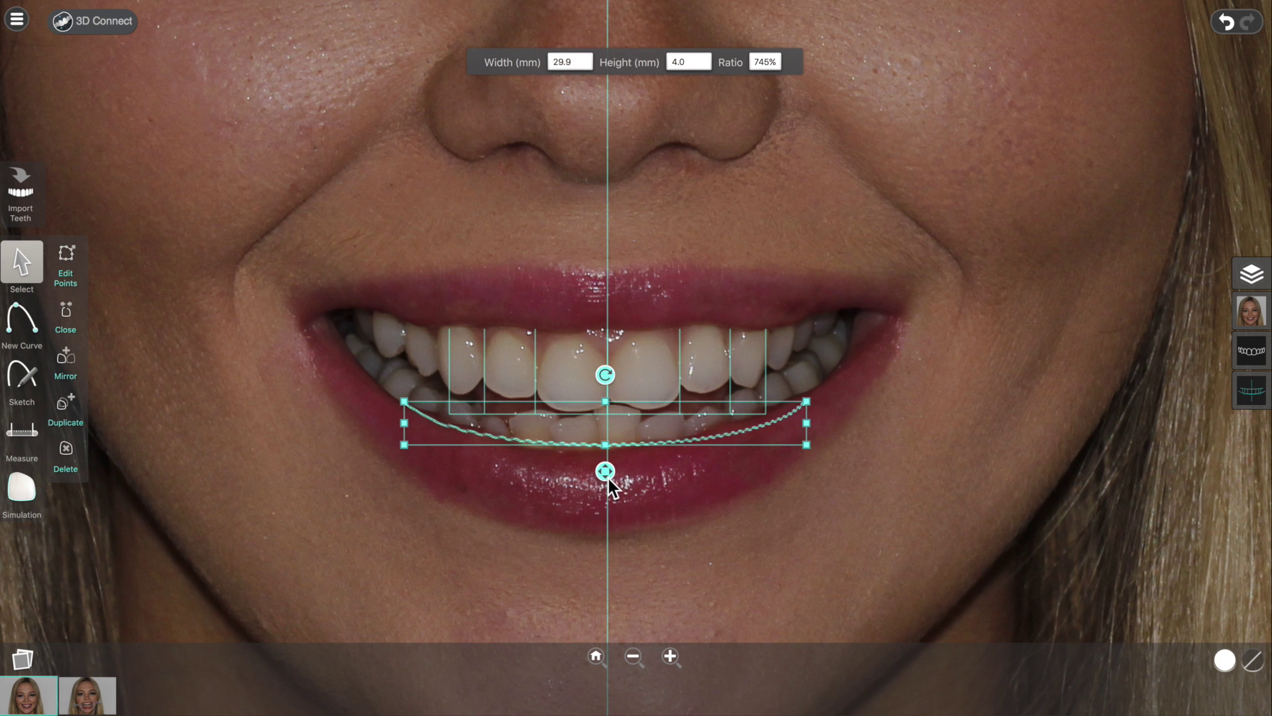
{"action": "left_click_drag", "start_coordinate": [607, 473], "coordinate": [608, 443]}
{"action": "left_click", "coordinate": [702, 495]}
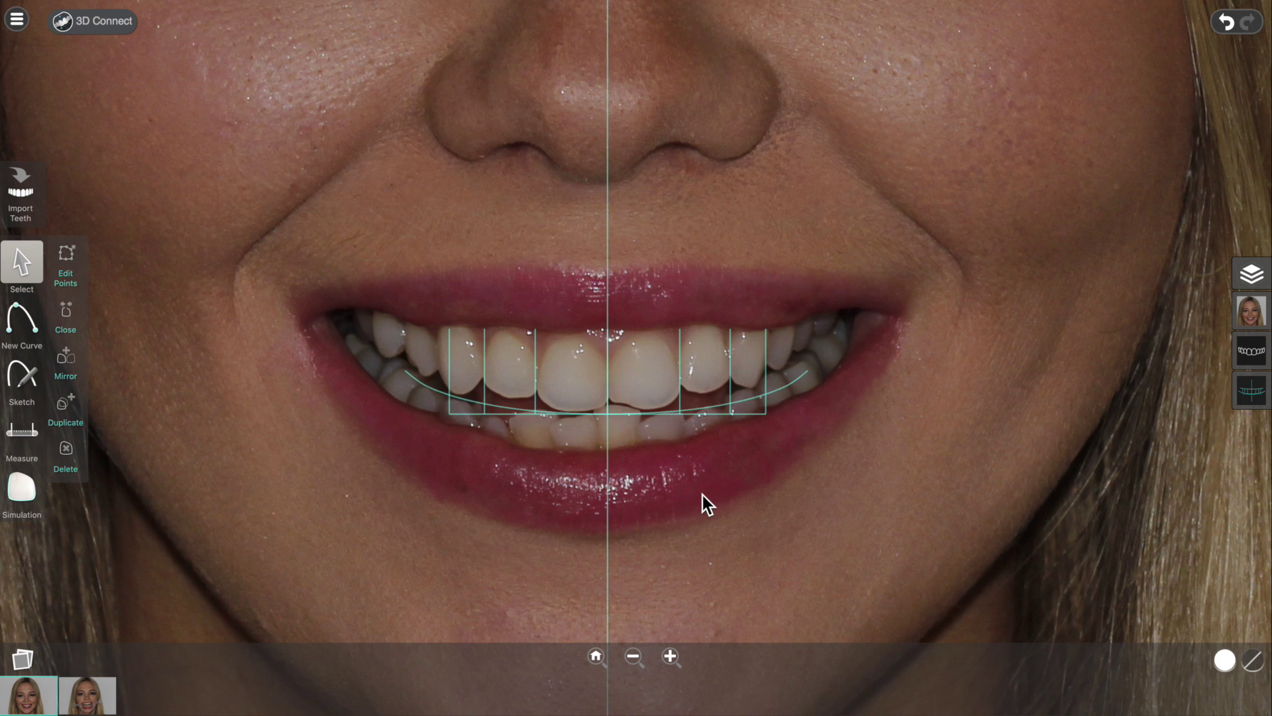
Reselect the smile curve and tilt it slightly counterclockwise along the upper incisal edges
{"action": "scroll", "coordinate": [702, 495], "scroll_direction": "down", "scroll_amount": 5}
{"action": "scroll", "coordinate": [703, 495], "scroll_direction": "up", "scroll_amount": 2}
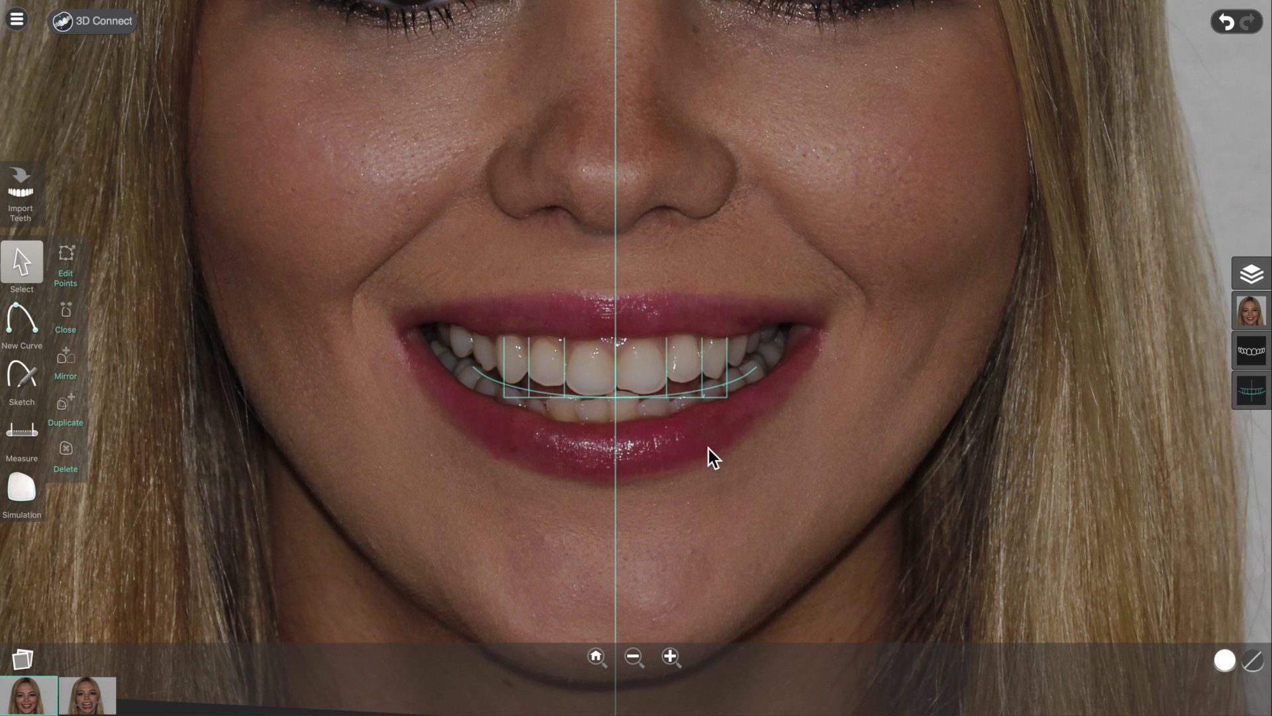
{"action": "left_click", "coordinate": [714, 388]}
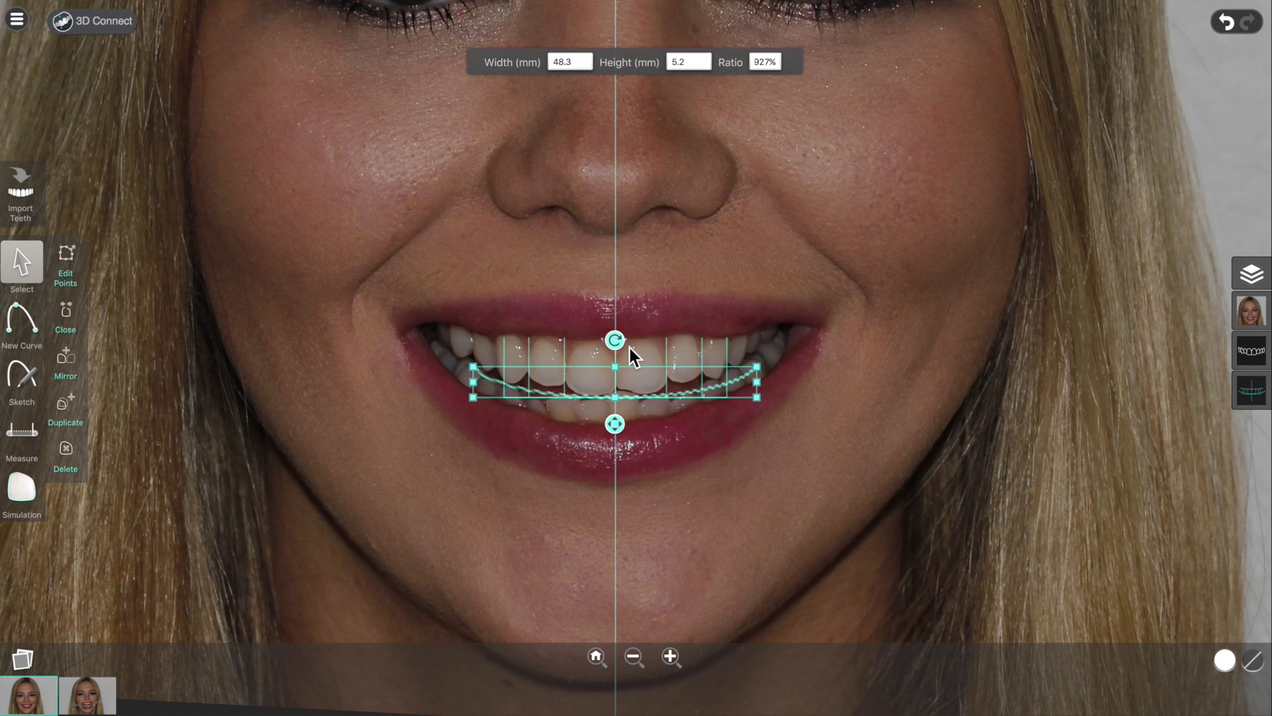
{"action": "left_click_drag", "start_coordinate": [621, 345], "coordinate": [618, 343]}
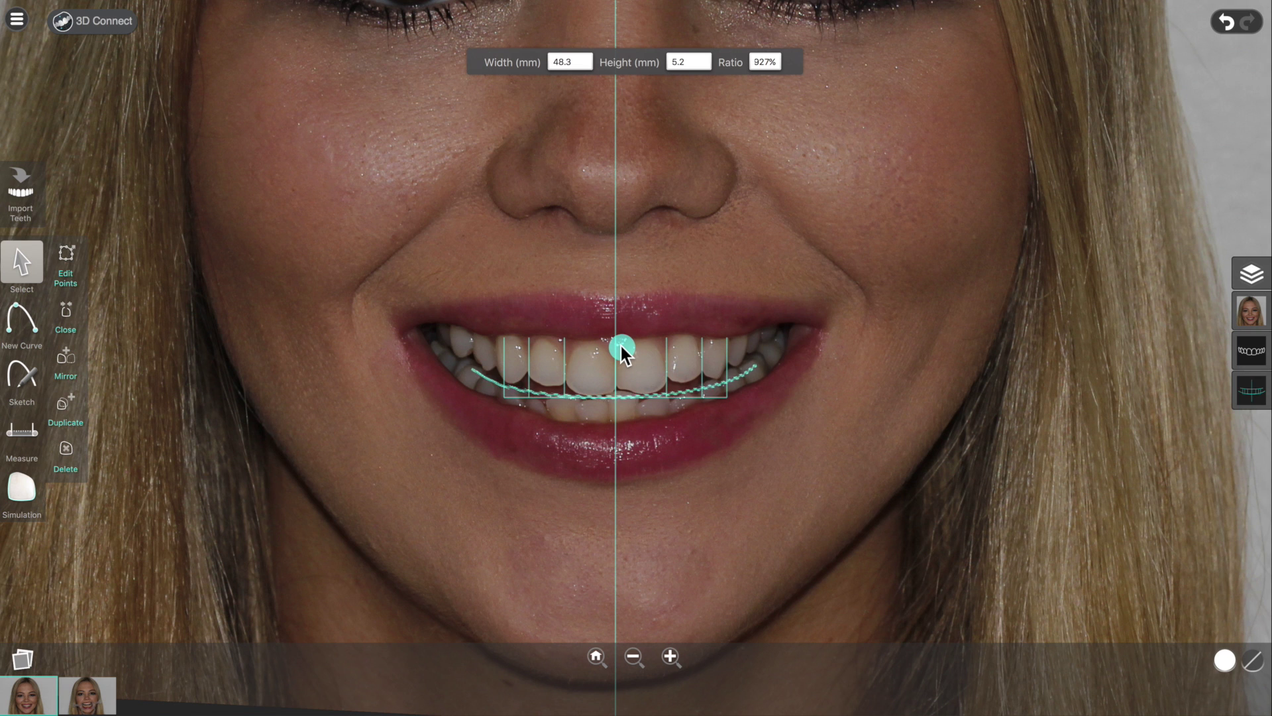
{"action": "left_click_drag", "start_coordinate": [619, 343], "coordinate": [622, 374]}
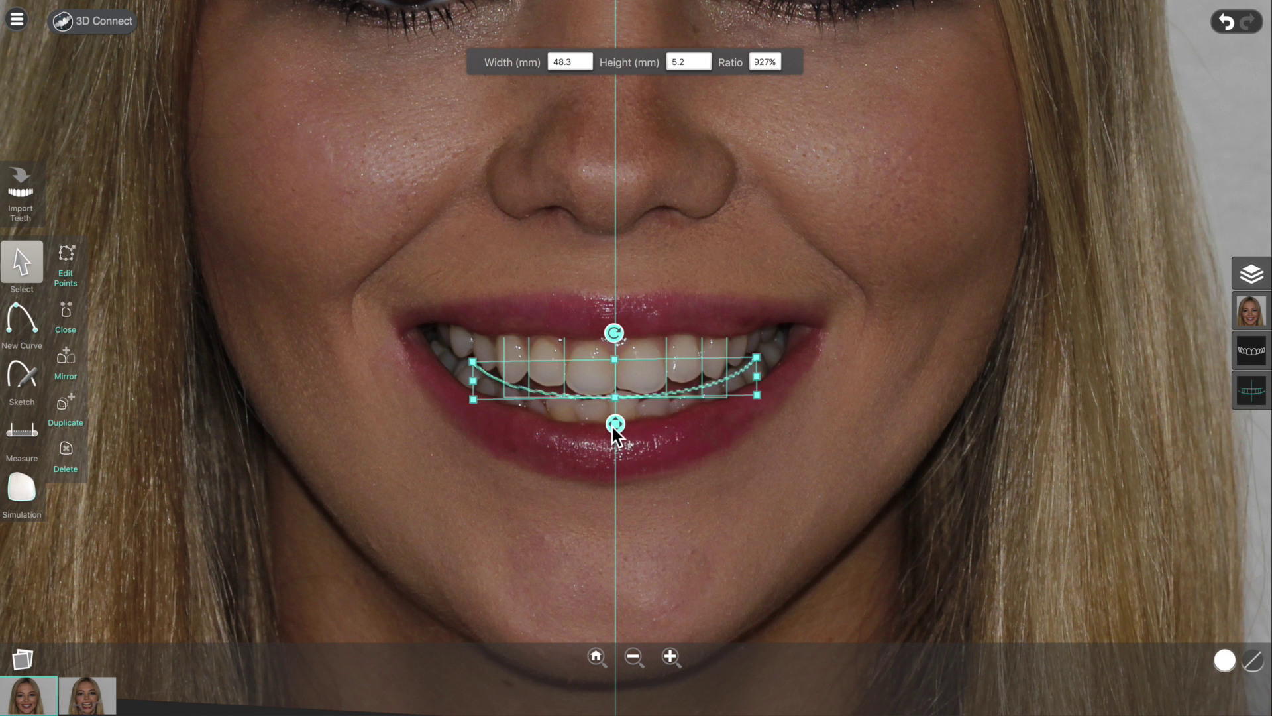
Narrow the smile curve slightly along the upper incisal edges and lock the Smile Curve in the Guides layer settings
{"action": "left_click", "coordinate": [756, 397]}
{"action": "mouse_move", "coordinate": [756, 396]}
{"action": "left_mouse_down"}
{"action": "mouse_move", "coordinate": [762, 411]}
{"action": "mouse_move", "coordinate": [749, 386]}
{"action": "mouse_move", "coordinate": [754, 400]}
{"action": "left_mouse_up"}
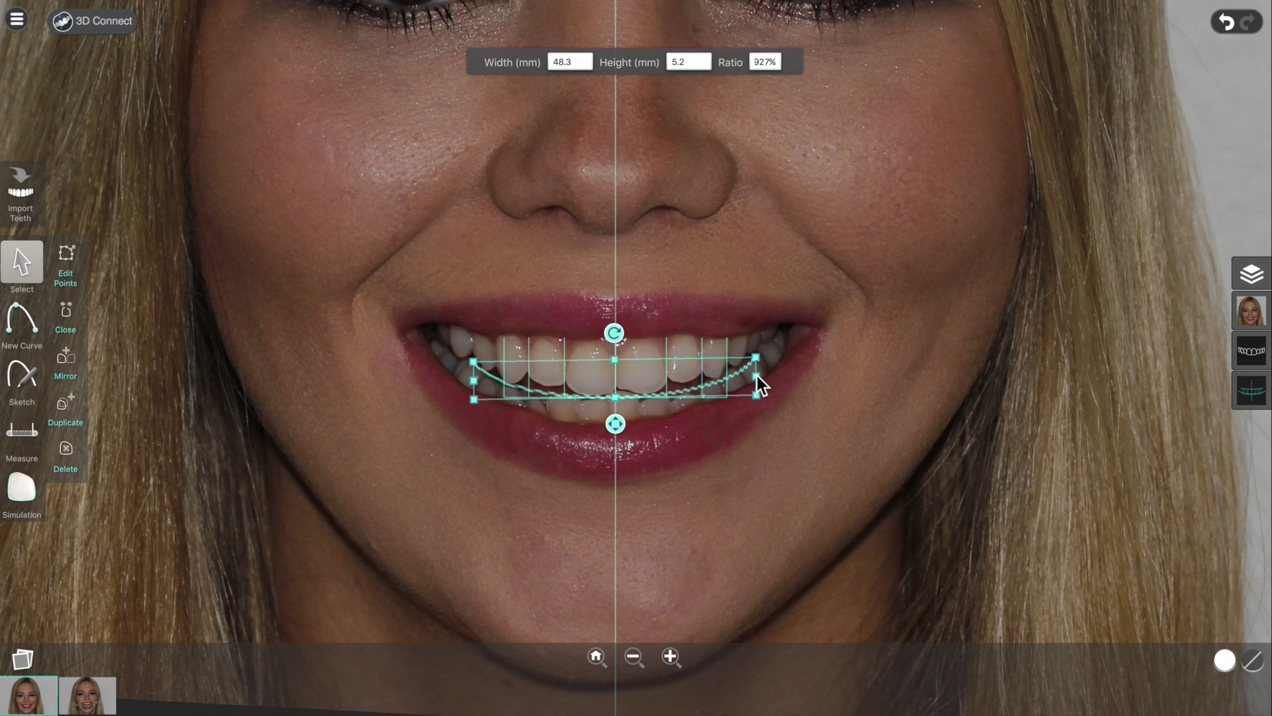
{"action": "mouse_move", "coordinate": [756, 375]}
{"action": "left_mouse_down"}
{"action": "mouse_move", "coordinate": [736, 376]}
{"action": "mouse_move", "coordinate": [753, 376]}
{"action": "left_mouse_up"}
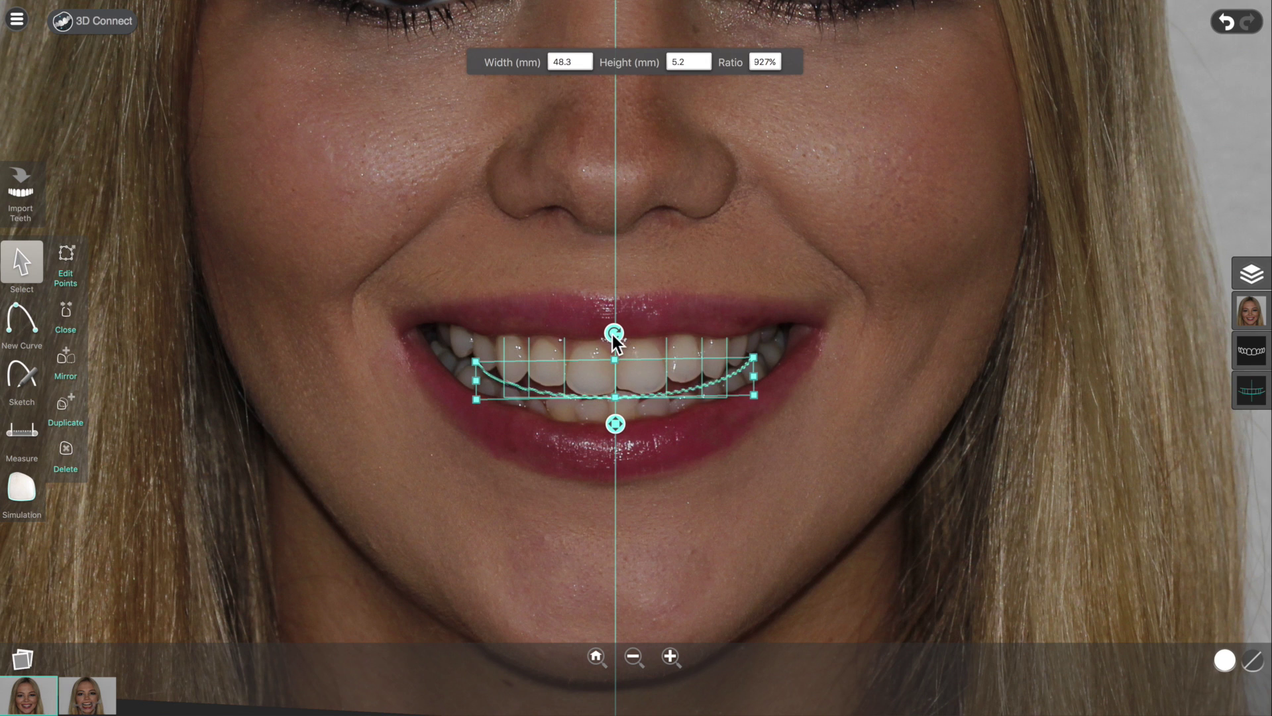
{"action": "left_click", "coordinate": [724, 285]}
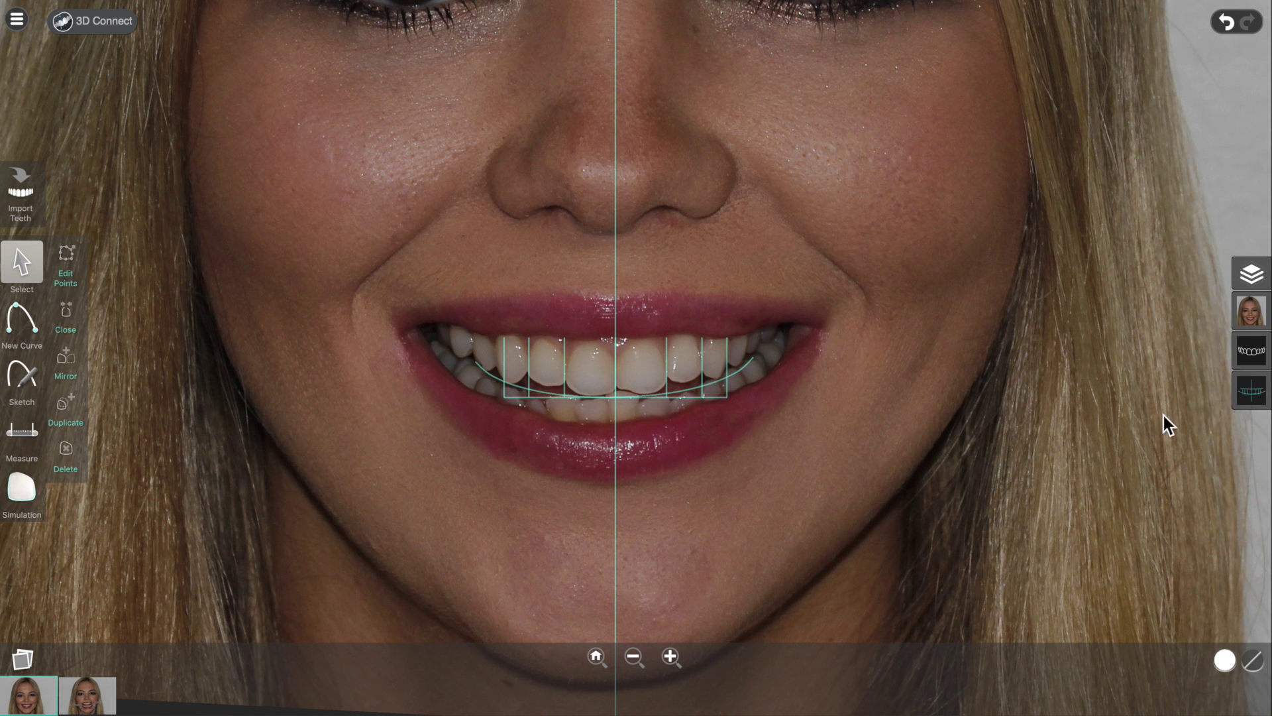
{"action": "left_click", "coordinate": [1249, 392]}
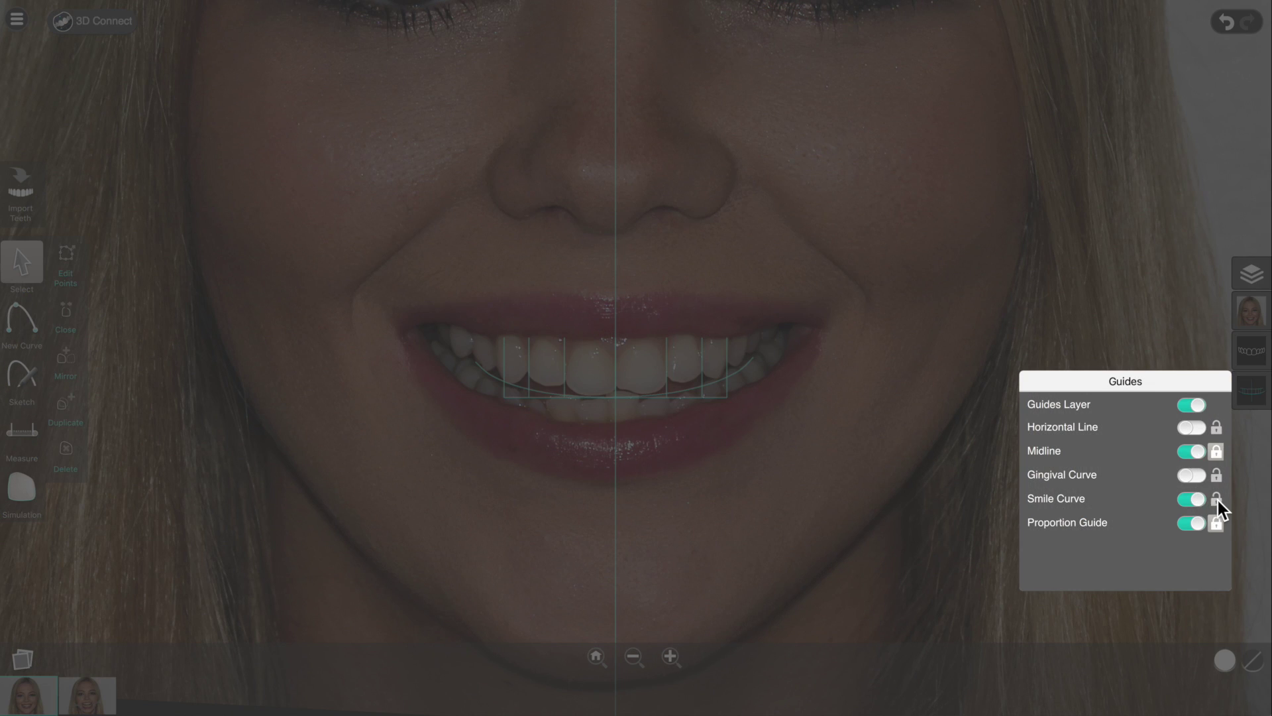
{"action": "left_click", "coordinate": [890, 440]}
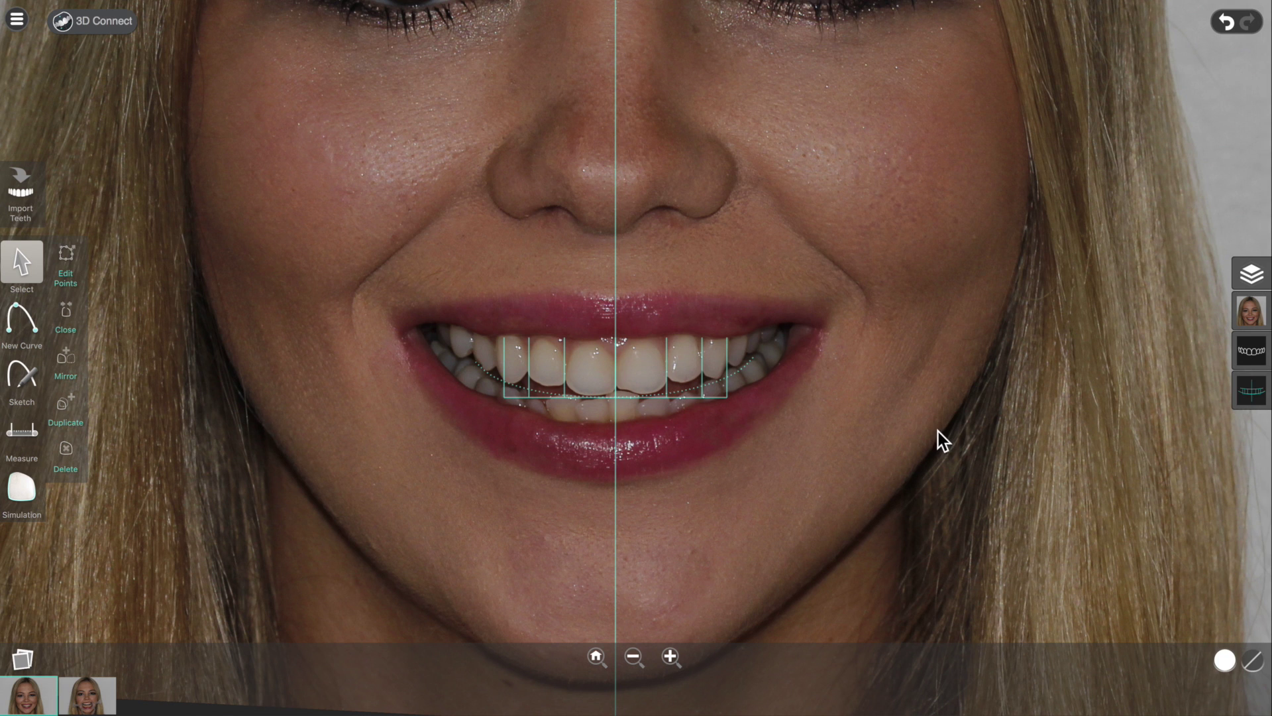
Hide and restore the photo layer, and compare the guides on the smile and retracted photos, ending on the retracted photo
{"action": "left_click", "coordinate": [1250, 312]}
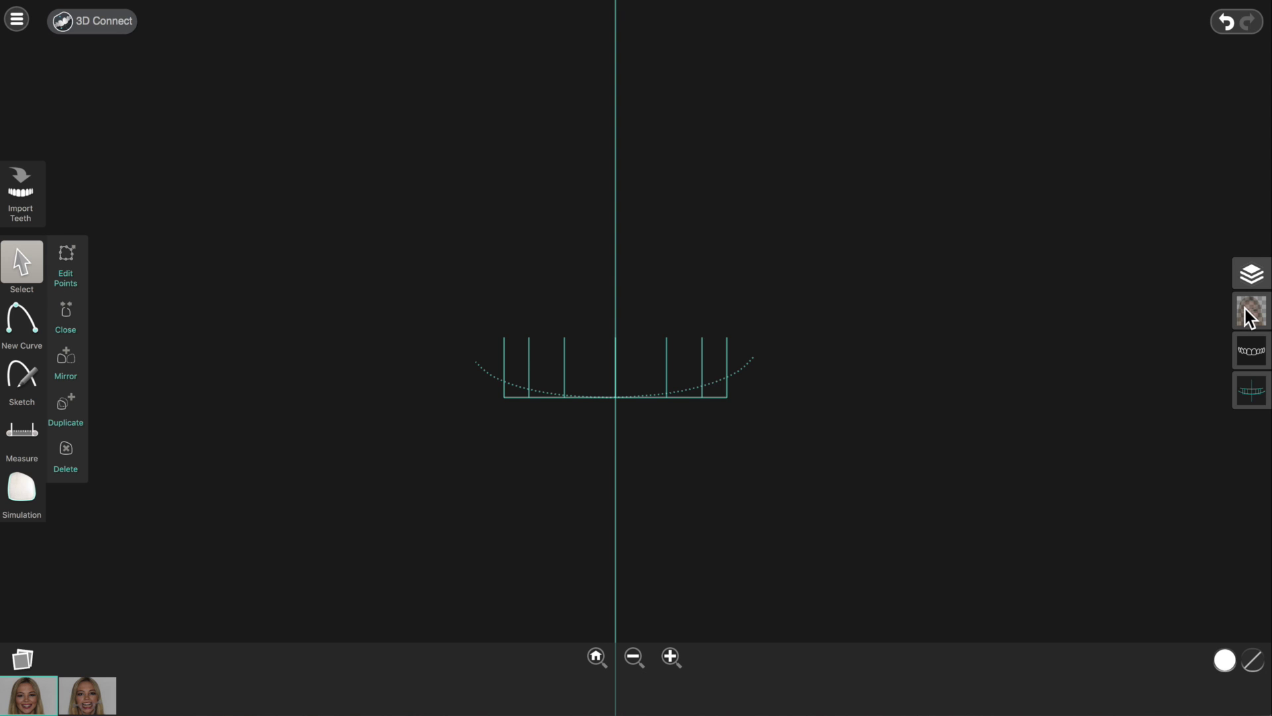
{"action": "left_click", "coordinate": [1247, 310]}
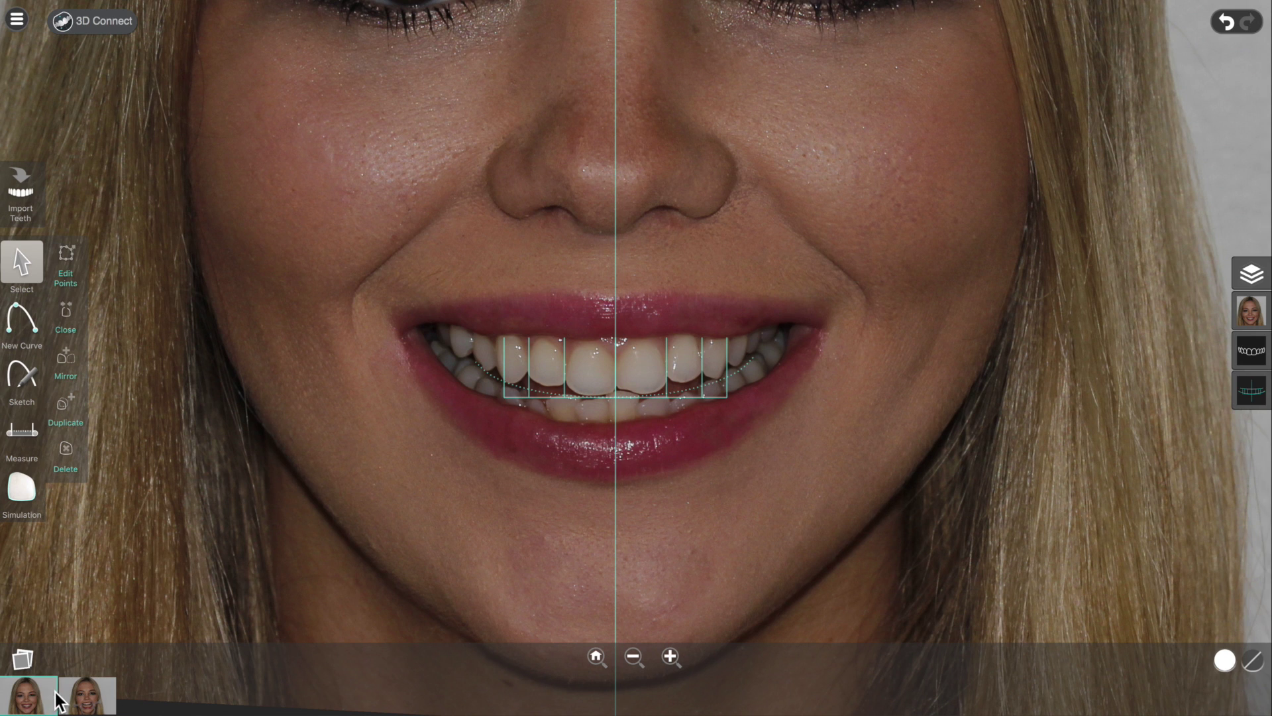
{"action": "left_click", "coordinate": [78, 699]}
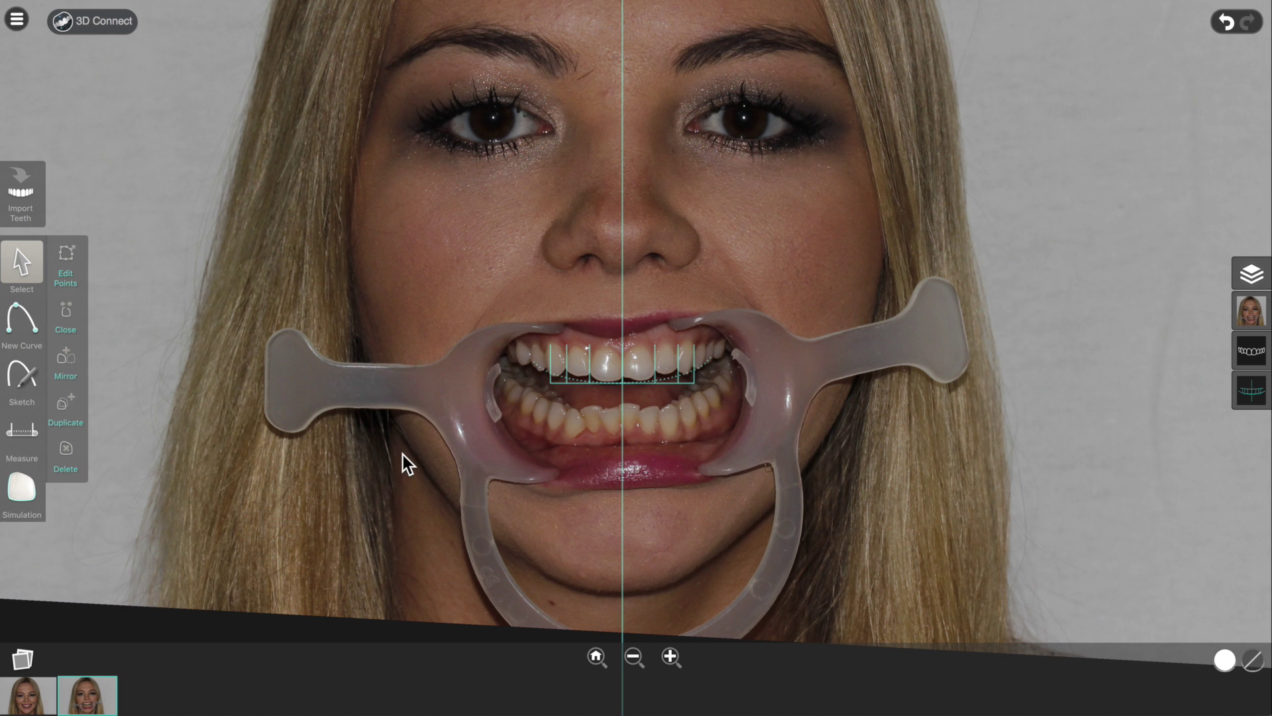
{"action": "left_click", "coordinate": [49, 693]}
{"action": "left_click", "coordinate": [90, 696]}
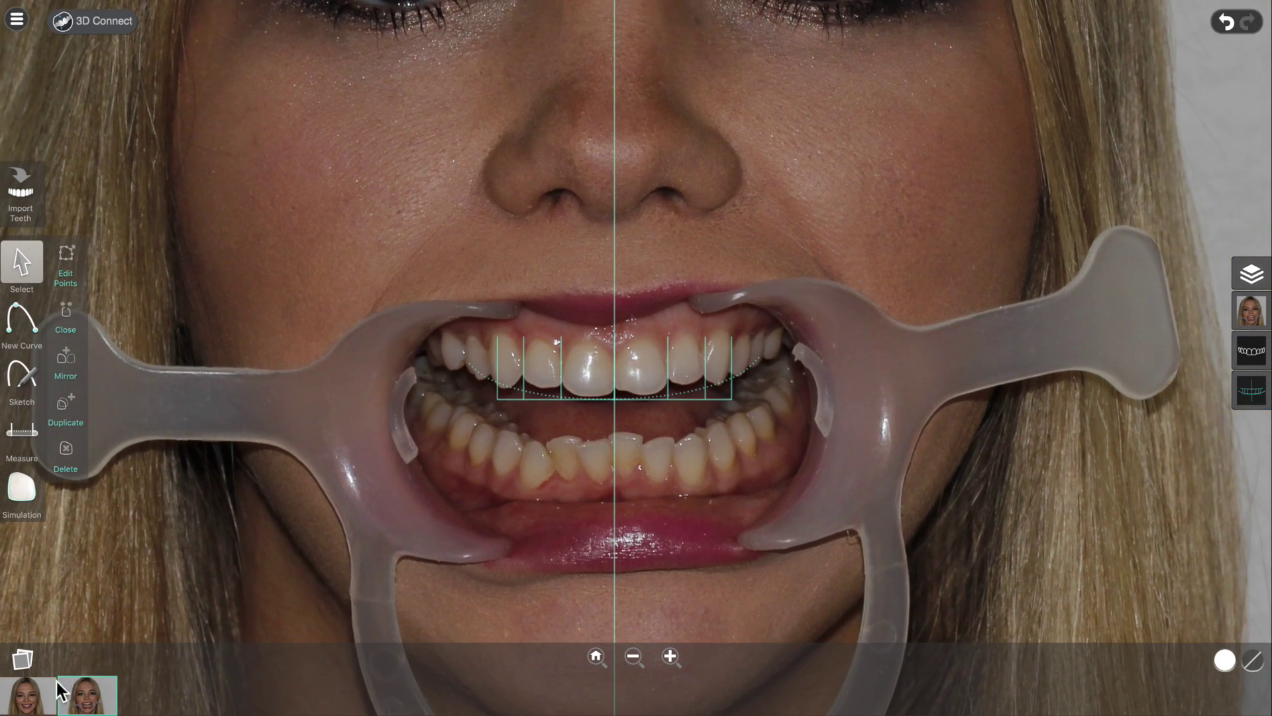
{"action": "left_click", "coordinate": [32, 689]}
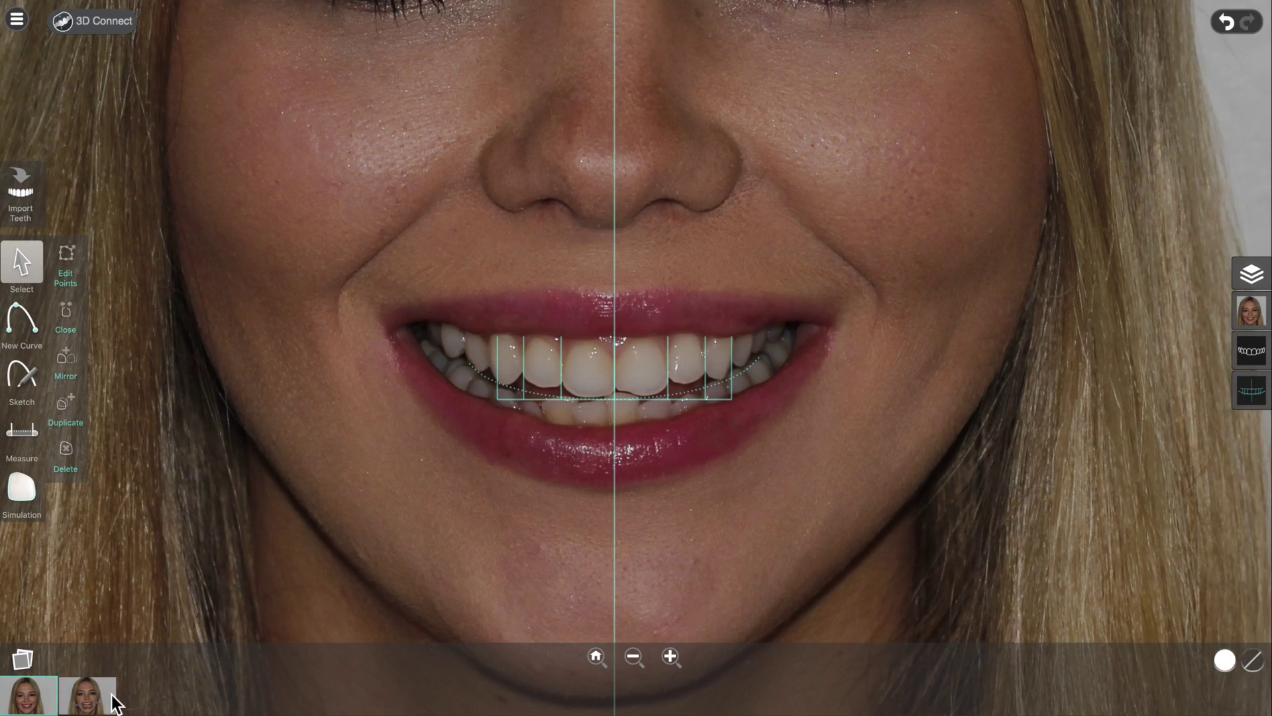
{"action": "left_click", "coordinate": [86, 692]}
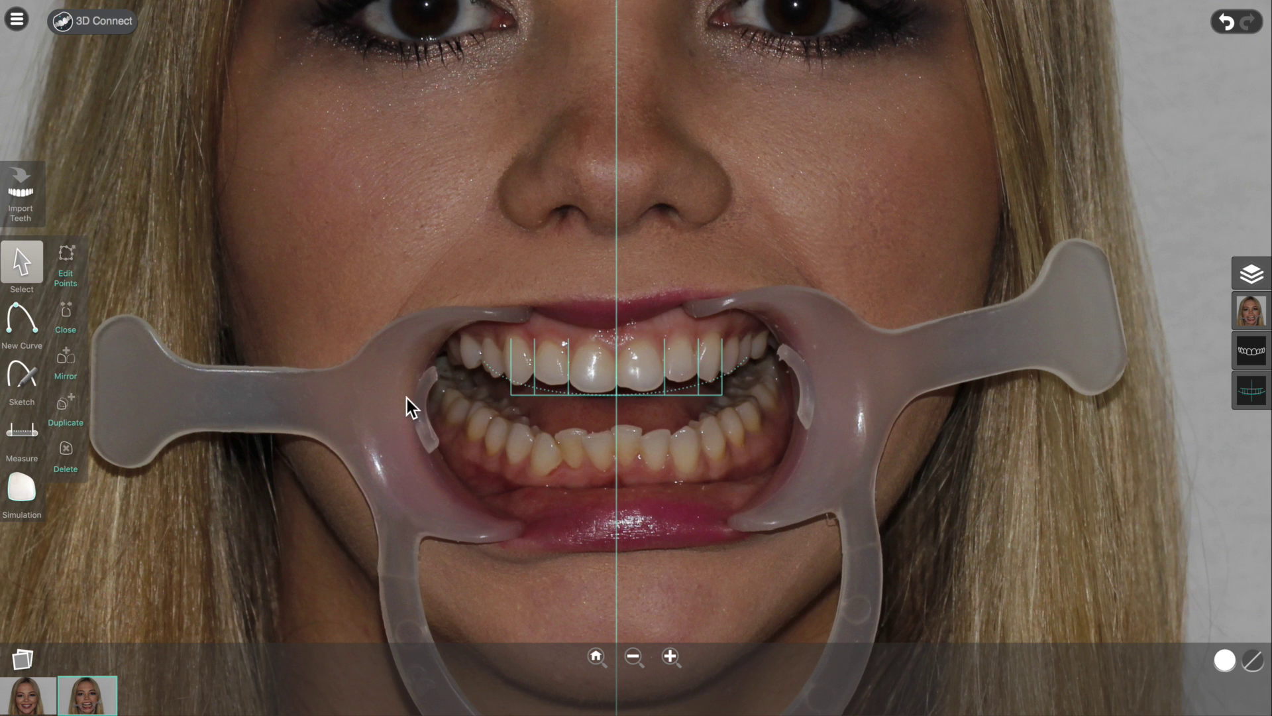
Browse the tooth shapes in the Classic collection of the tooth library and return to the list of collections
{"action": "left_click", "coordinate": [29, 188]}
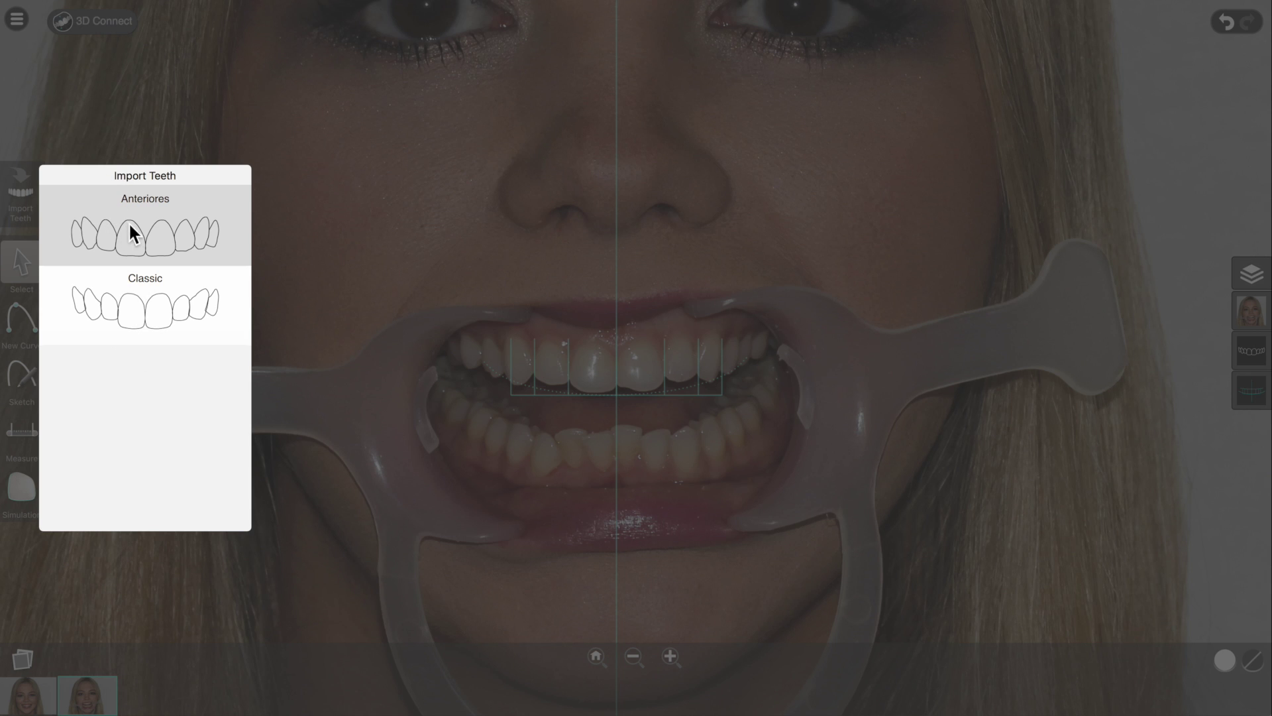
{"action": "left_click", "coordinate": [123, 306]}
{"action": "mouse_move", "coordinate": [152, 404]}
{"action": "left_mouse_down"}
{"action": "mouse_move", "coordinate": [157, 244]}
{"action": "mouse_move", "coordinate": [142, 440]}
{"action": "left_mouse_up"}
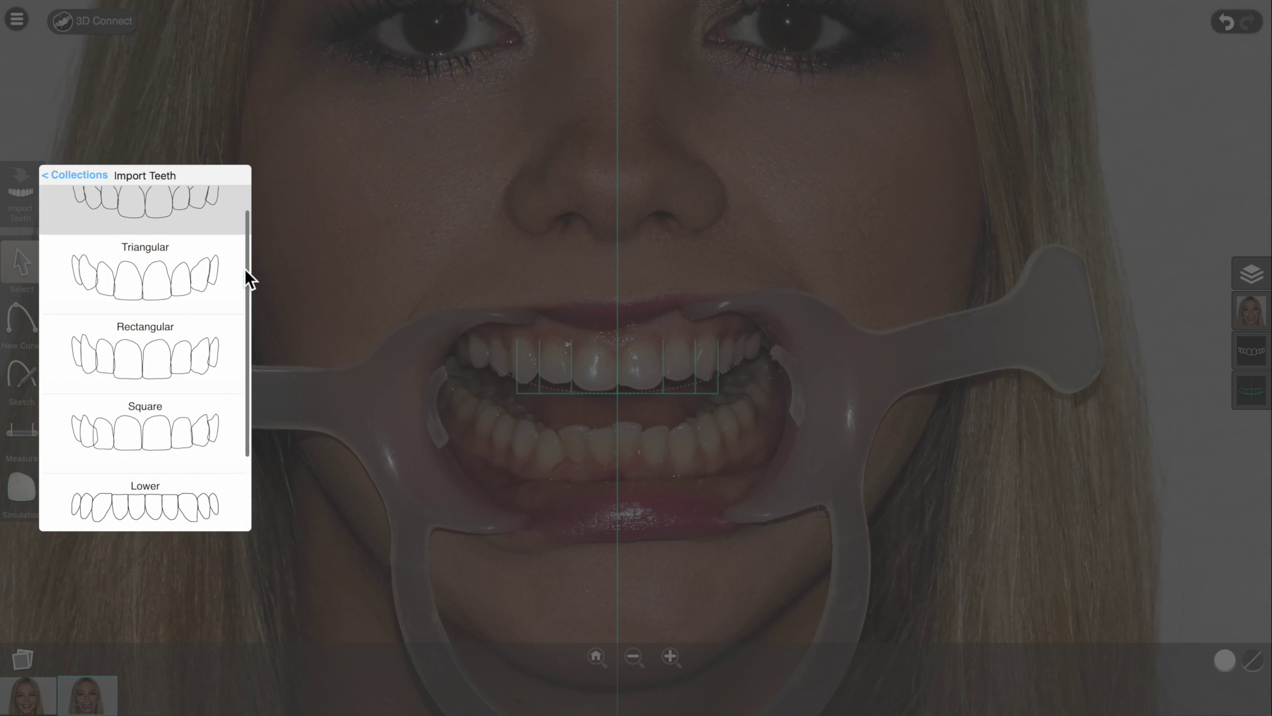
{"action": "left_click_drag", "start_coordinate": [245, 273], "coordinate": [245, 238]}
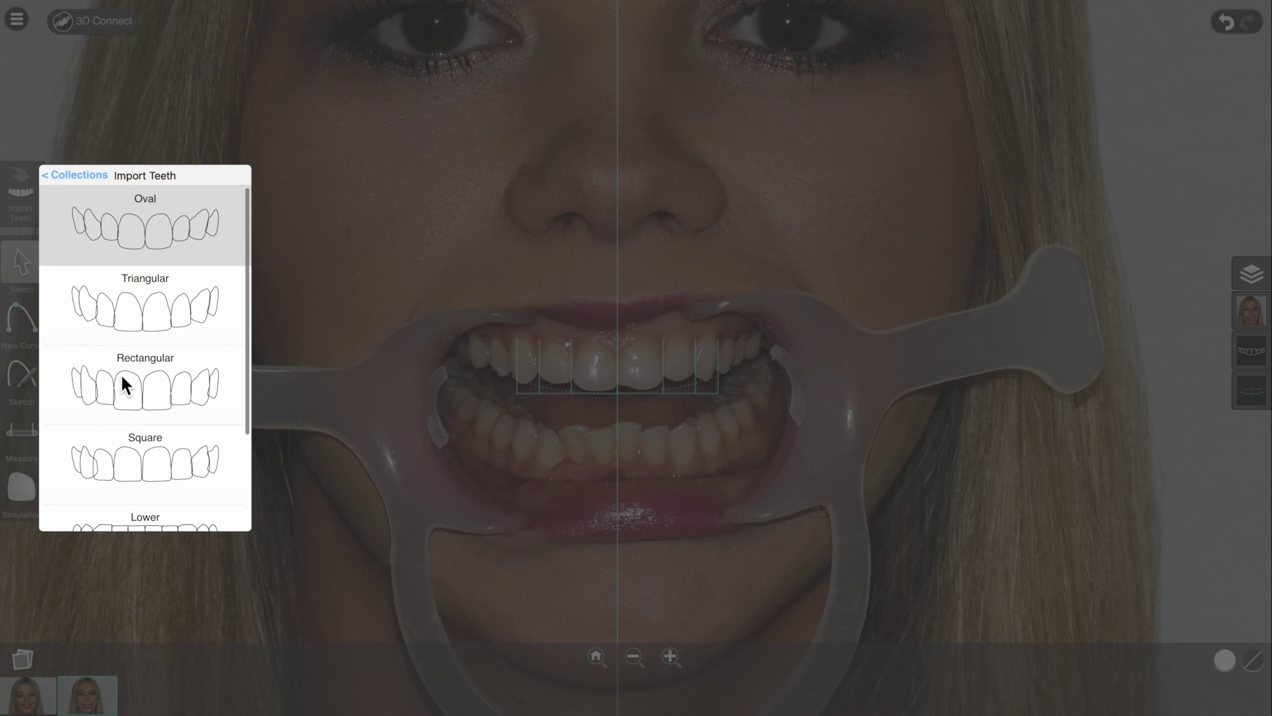
{"action": "left_click", "coordinate": [80, 176]}
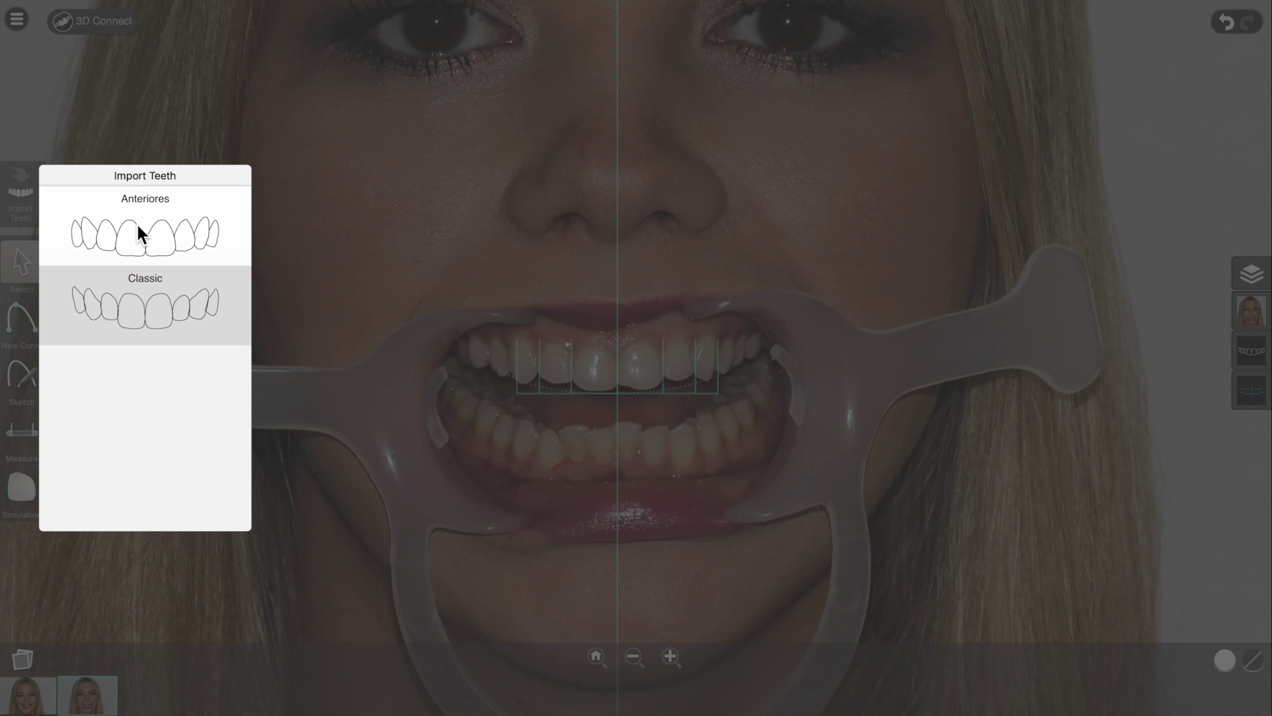
Import the F01 tooth outlines from the Anteriores collection onto the retracted photo
{"action": "left_click", "coordinate": [137, 222]}
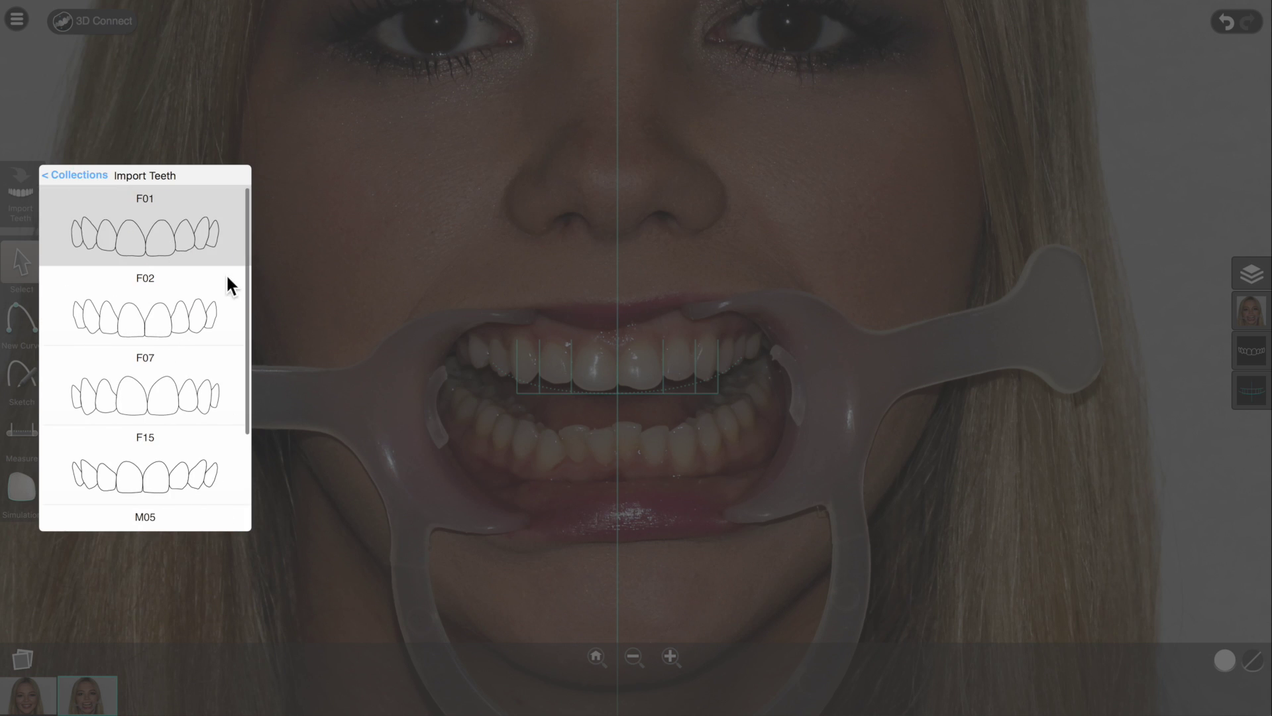
{"action": "left_click", "coordinate": [249, 283]}
{"action": "left_click_drag", "start_coordinate": [248, 286], "coordinate": [245, 253]}
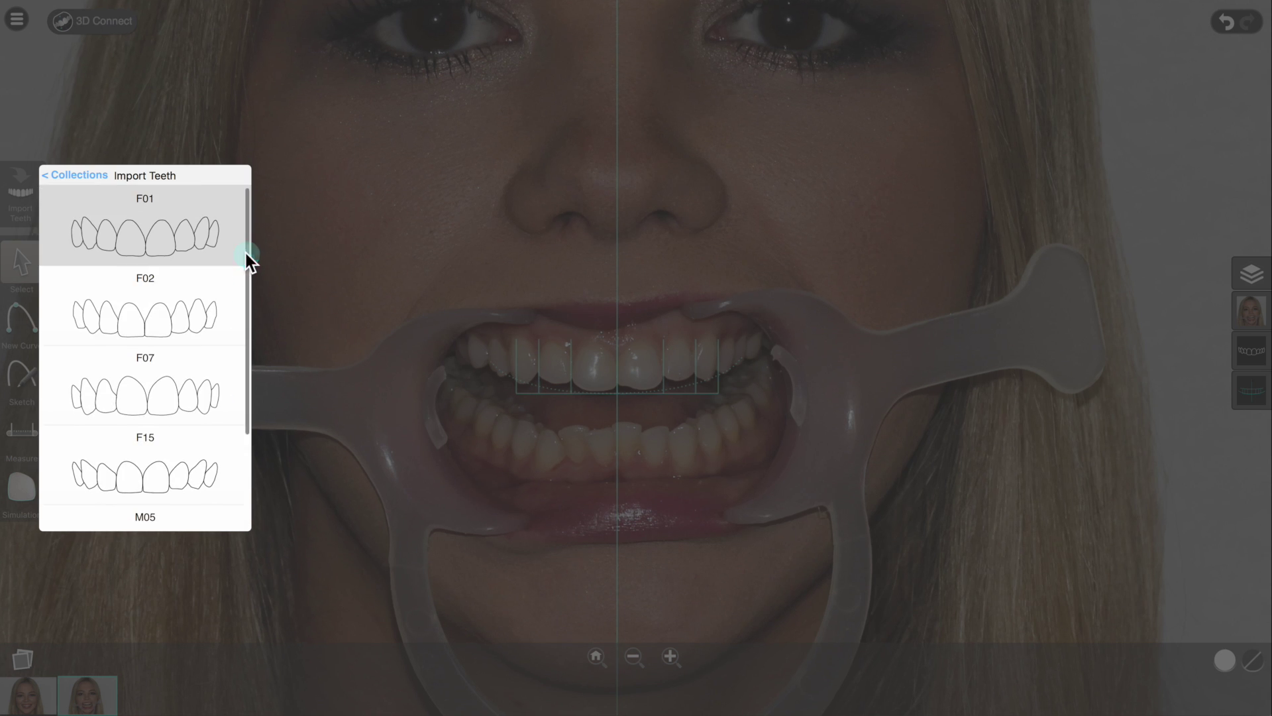
{"action": "left_click", "coordinate": [123, 230]}
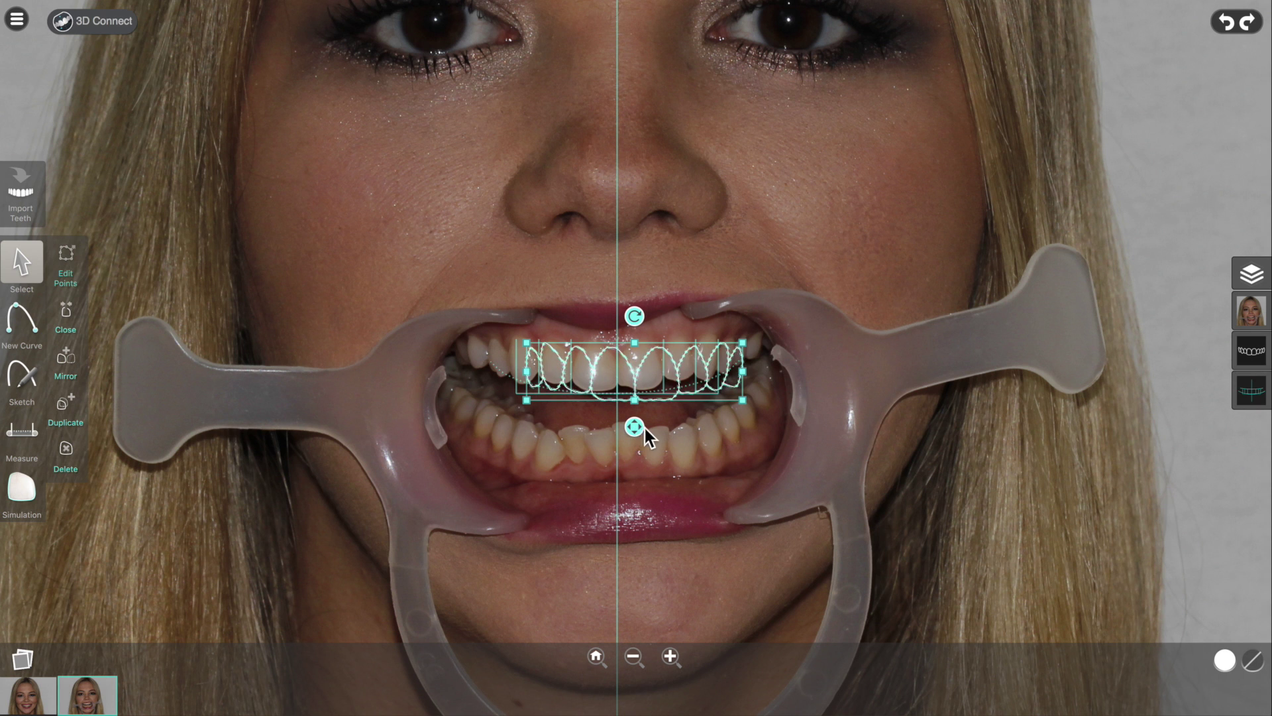
Centre the imported tooth outlines on the midline over the upper teeth and enlarge the whole set slightly
{"action": "left_click", "coordinate": [624, 424]}
{"action": "mouse_move", "coordinate": [623, 423]}
{"action": "left_mouse_down"}
{"action": "mouse_move", "coordinate": [602, 406]}
{"action": "mouse_move", "coordinate": [618, 419]}
{"action": "left_mouse_up"}
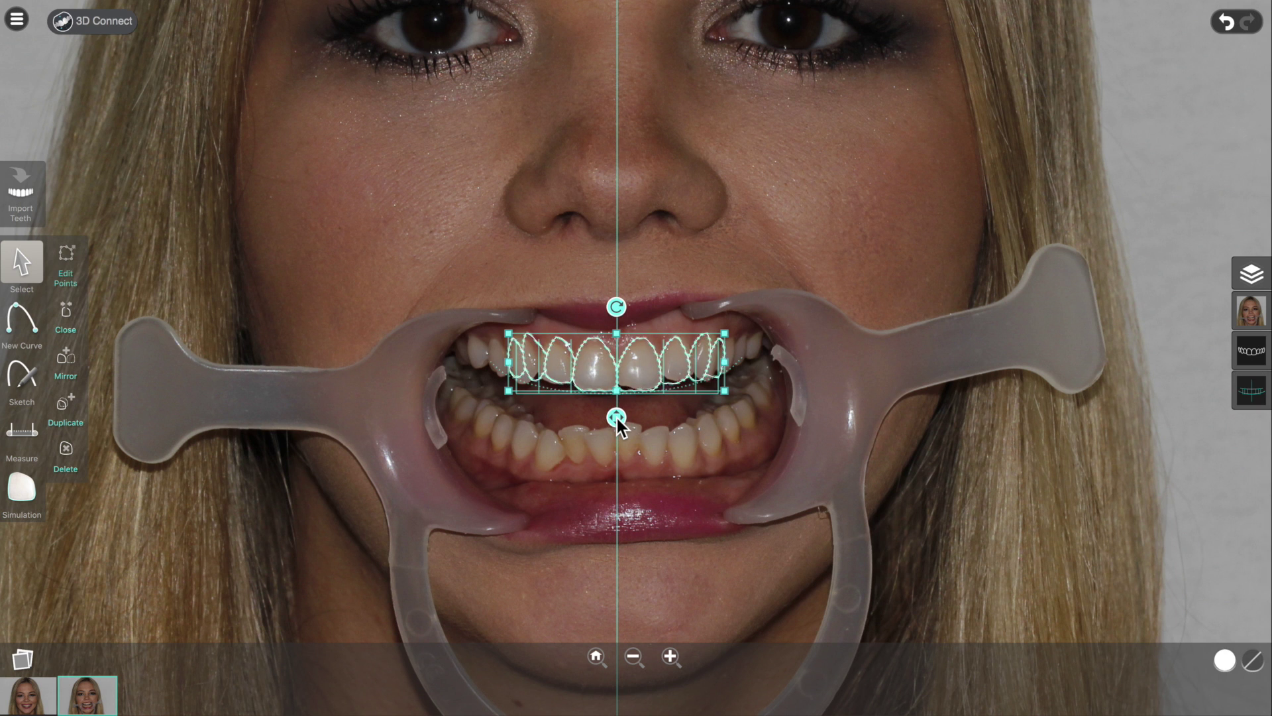
{"action": "mouse_move", "coordinate": [724, 391]}
{"action": "left_mouse_down"}
{"action": "mouse_move", "coordinate": [754, 428]}
{"action": "mouse_move", "coordinate": [727, 407]}
{"action": "left_mouse_up"}
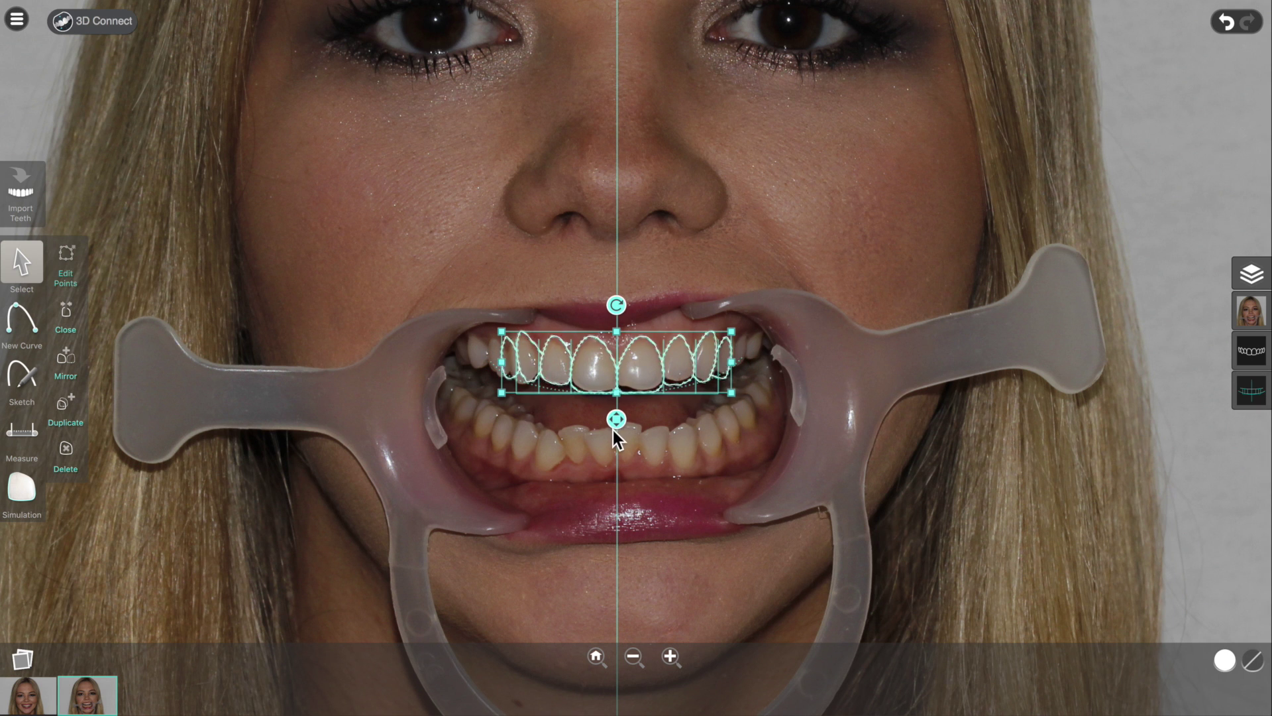
{"action": "left_click_drag", "start_coordinate": [614, 426], "coordinate": [617, 420]}
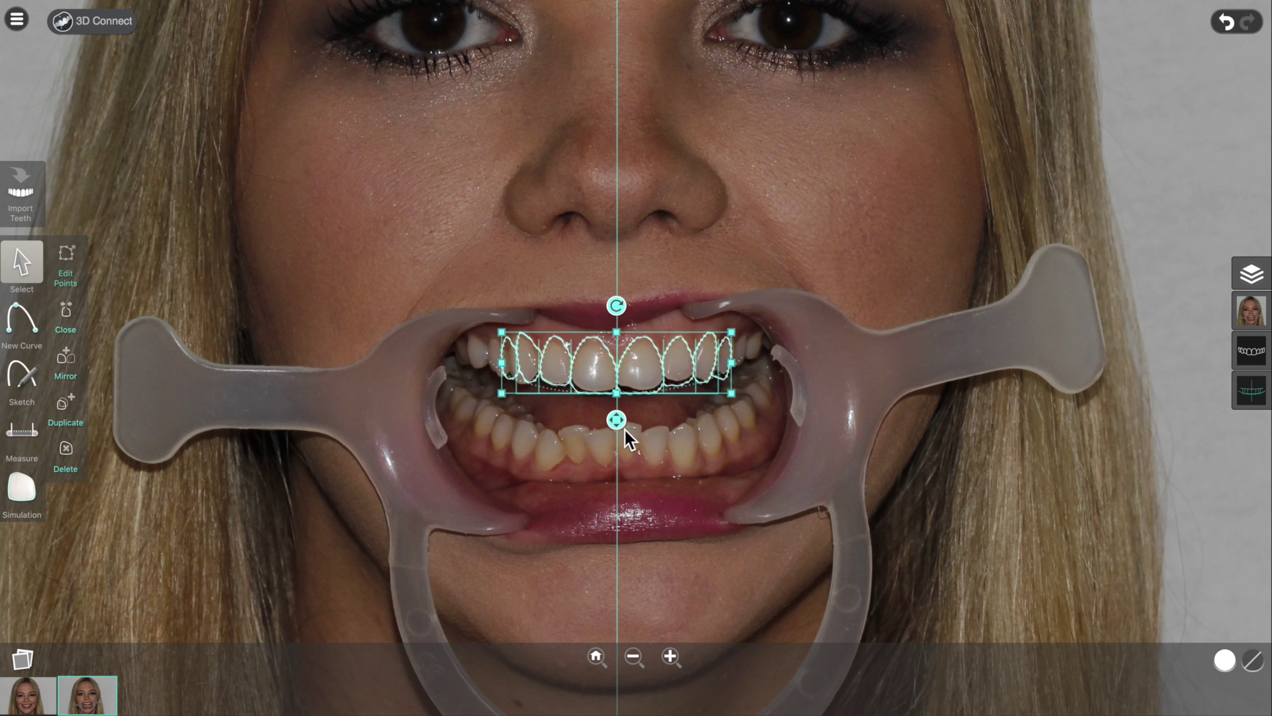
{"action": "left_click", "coordinate": [723, 448]}
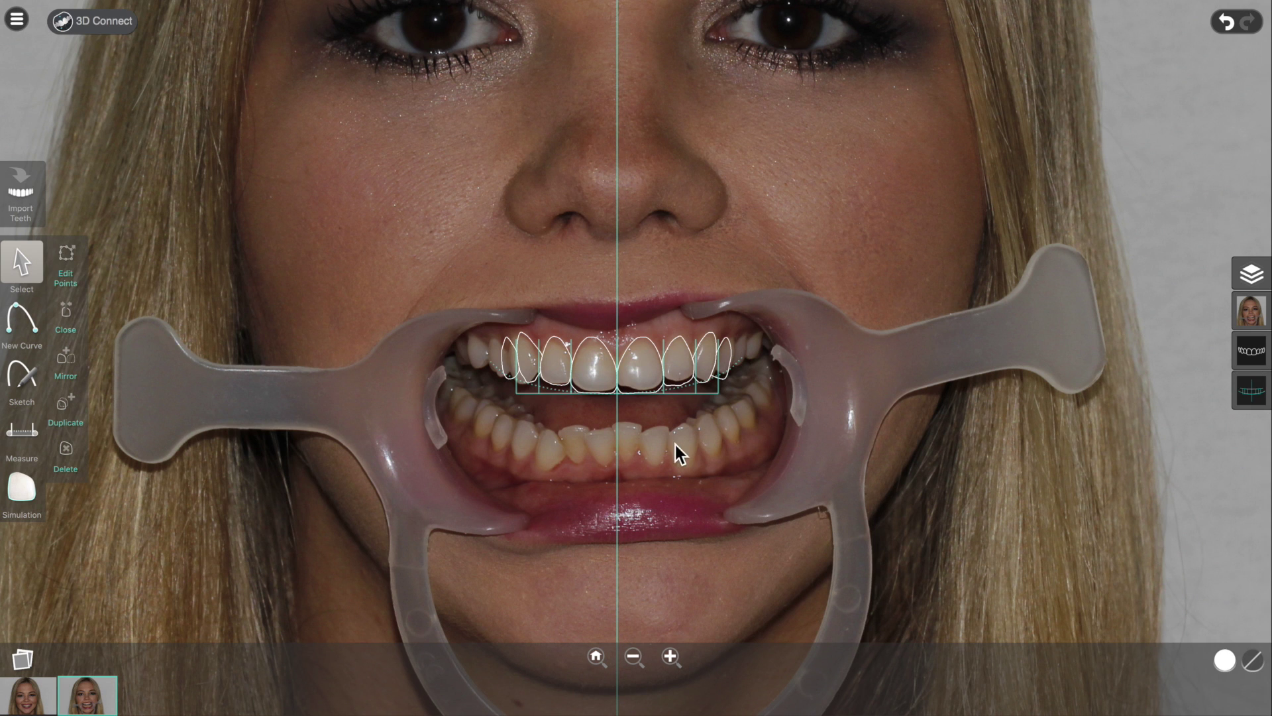
Try selecting one lateral incisor outline, the outlines on one side of the midline, and the whole set, clearing each selection
{"action": "left_click", "coordinate": [681, 387]}
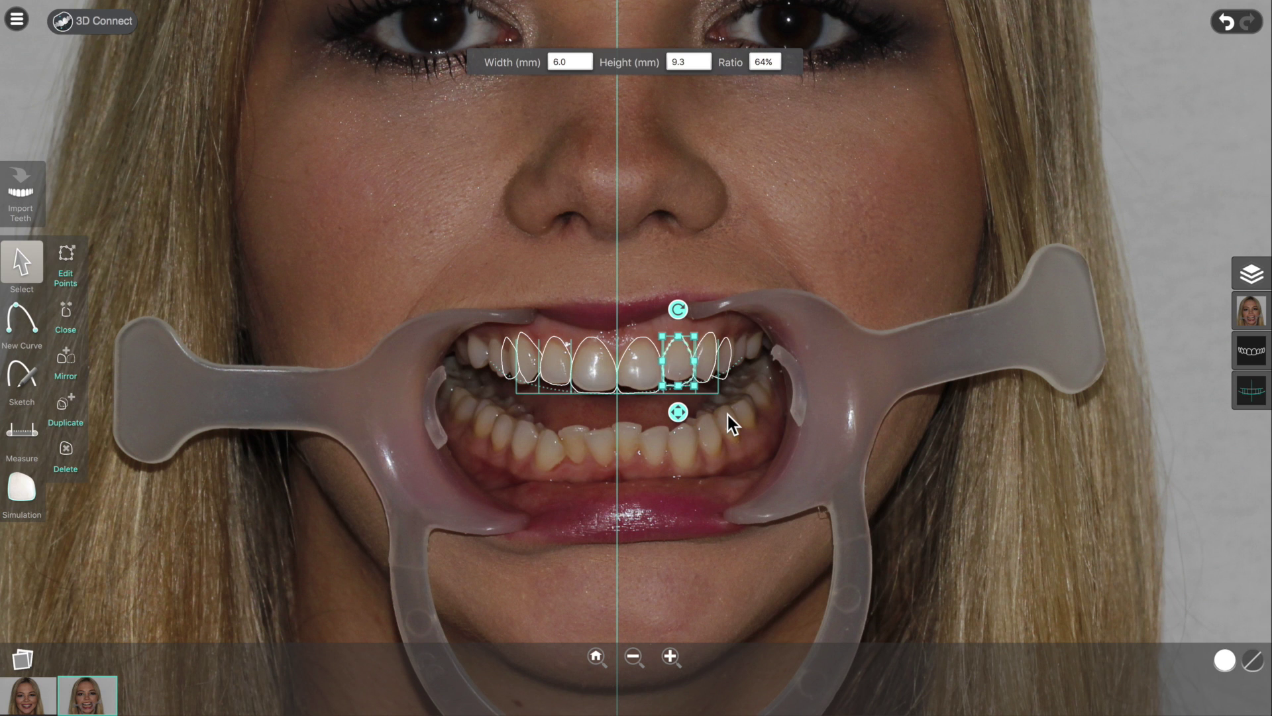
{"action": "left_click", "coordinate": [625, 424]}
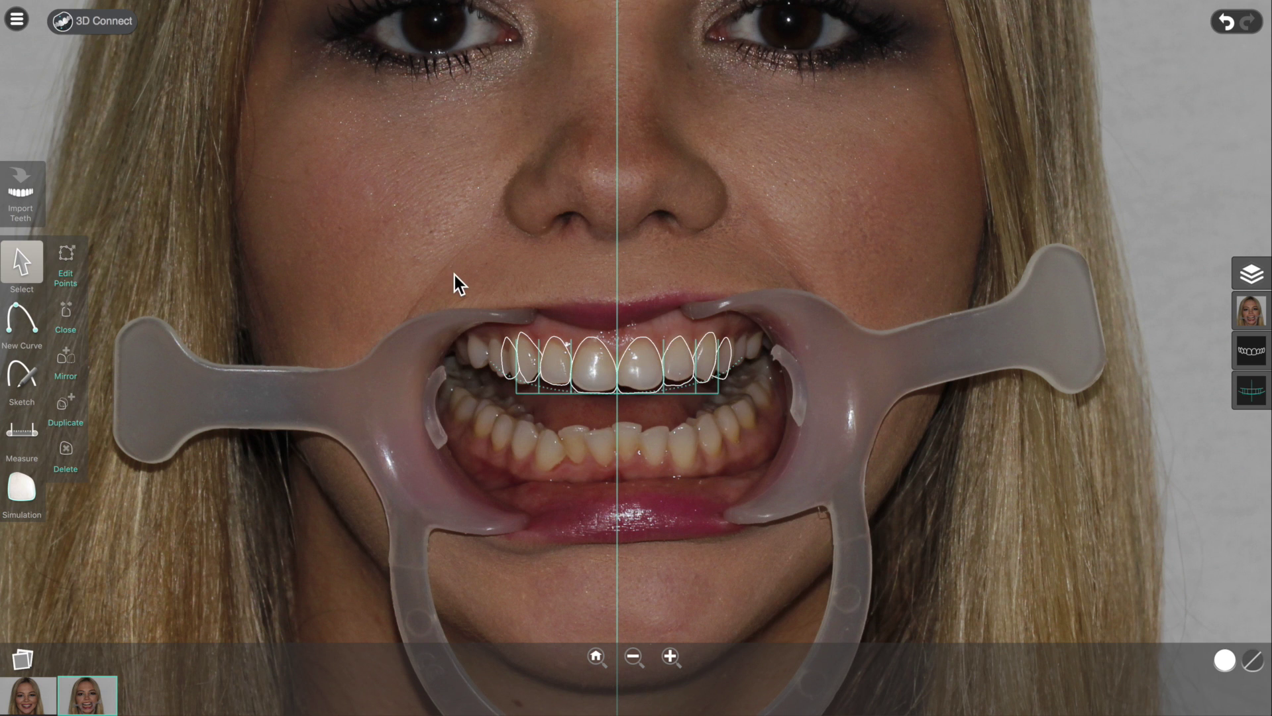
{"action": "left_click_drag", "start_coordinate": [477, 324], "coordinate": [599, 424]}
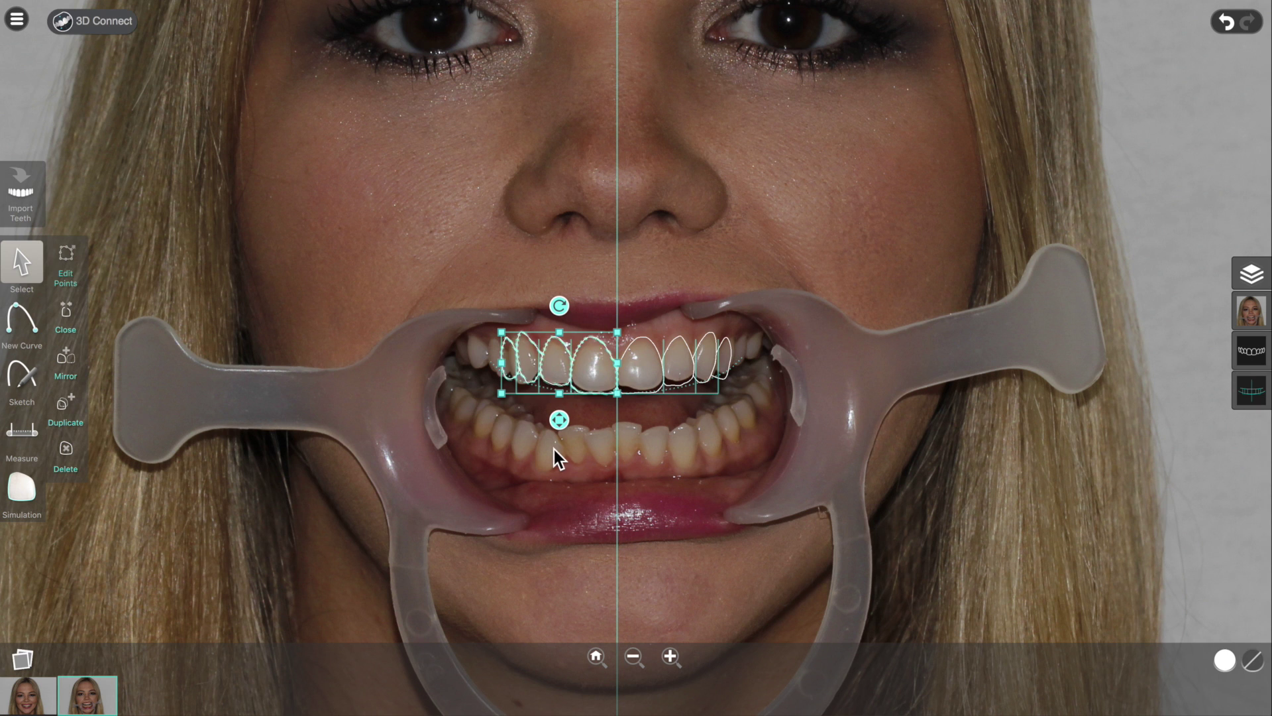
{"action": "left_click", "coordinate": [468, 427]}
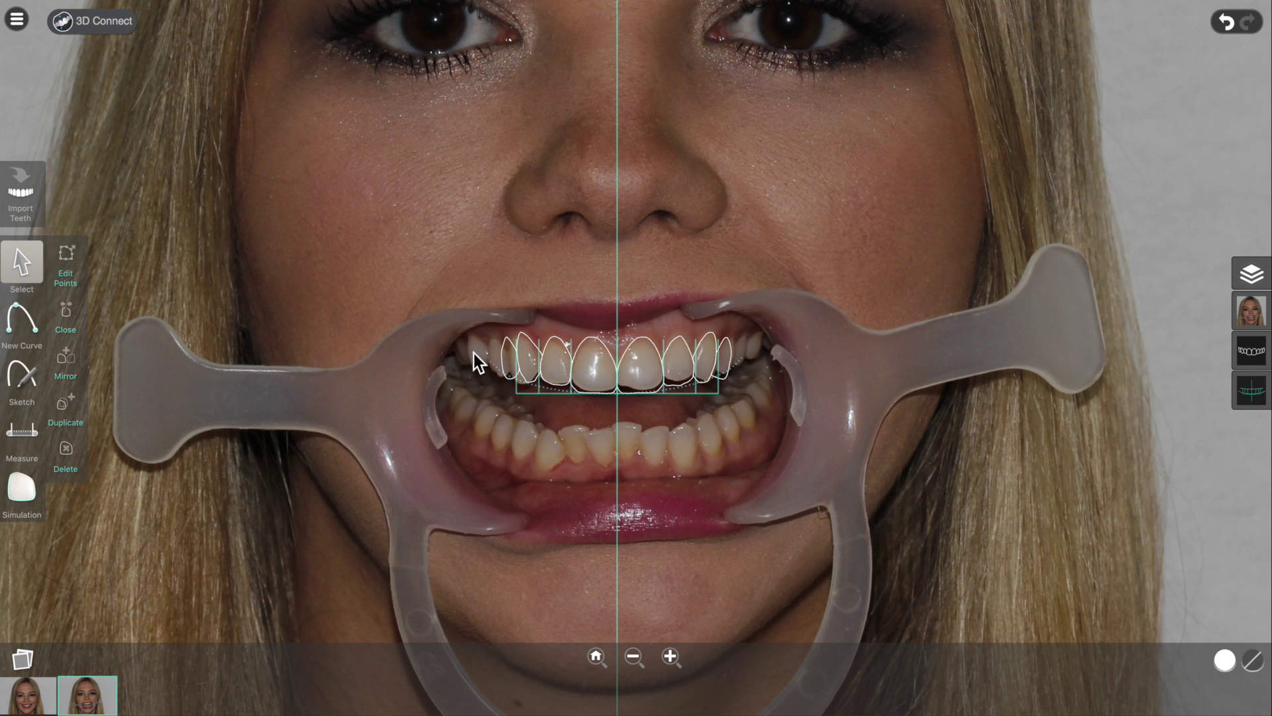
{"action": "left_click_drag", "start_coordinate": [455, 283], "coordinate": [783, 447]}
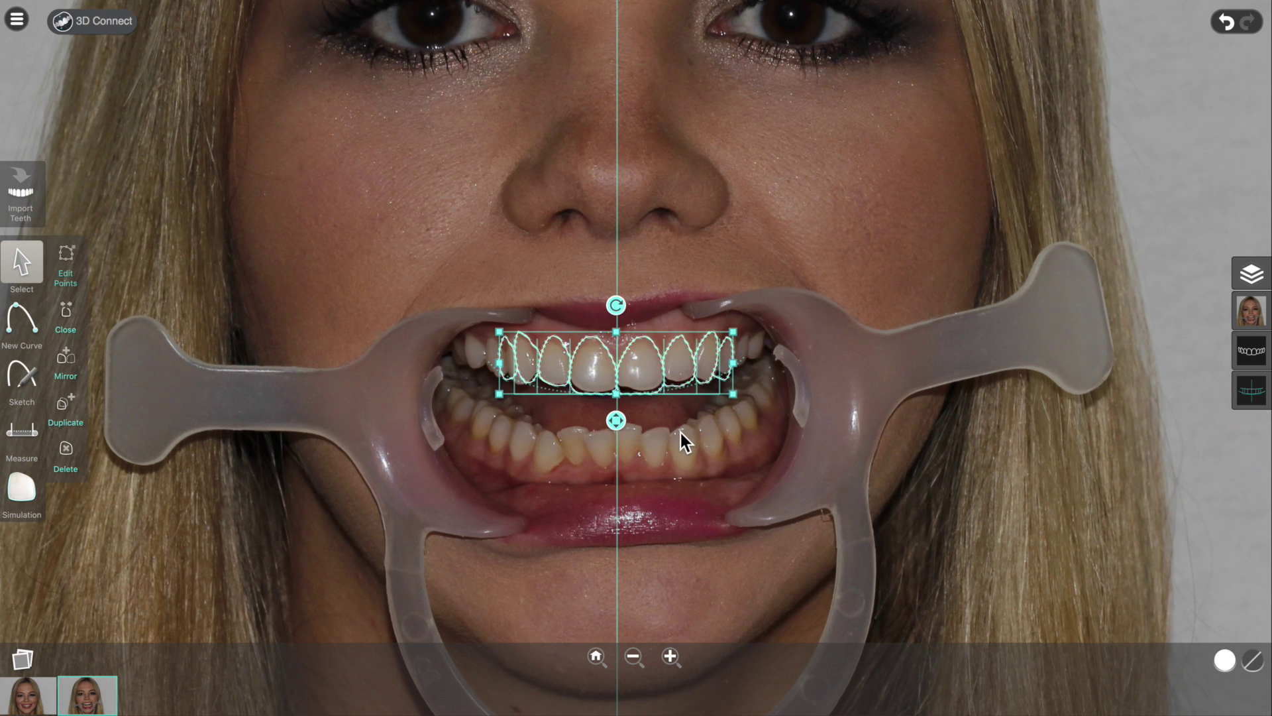
{"action": "left_click", "coordinate": [681, 432]}
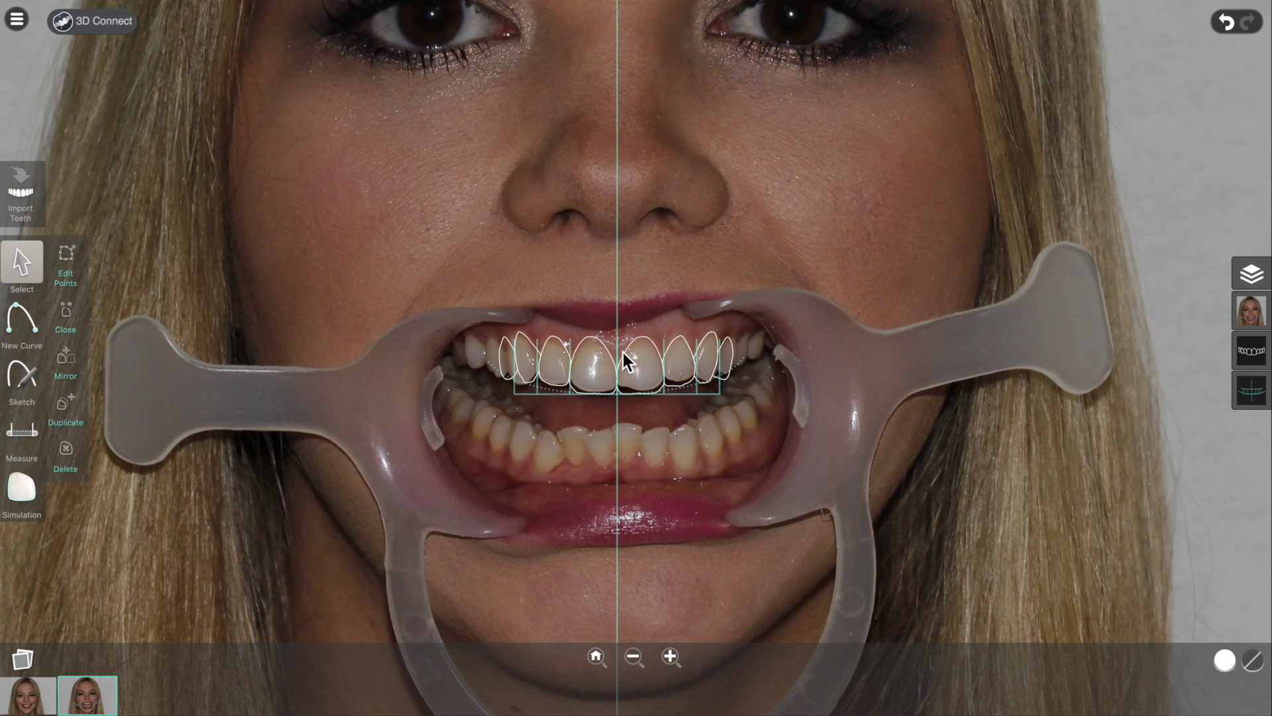
Widen the patient's left lateral incisor outline to about 6.4 mm, keeping its height
{"action": "left_click", "coordinate": [685, 382]}
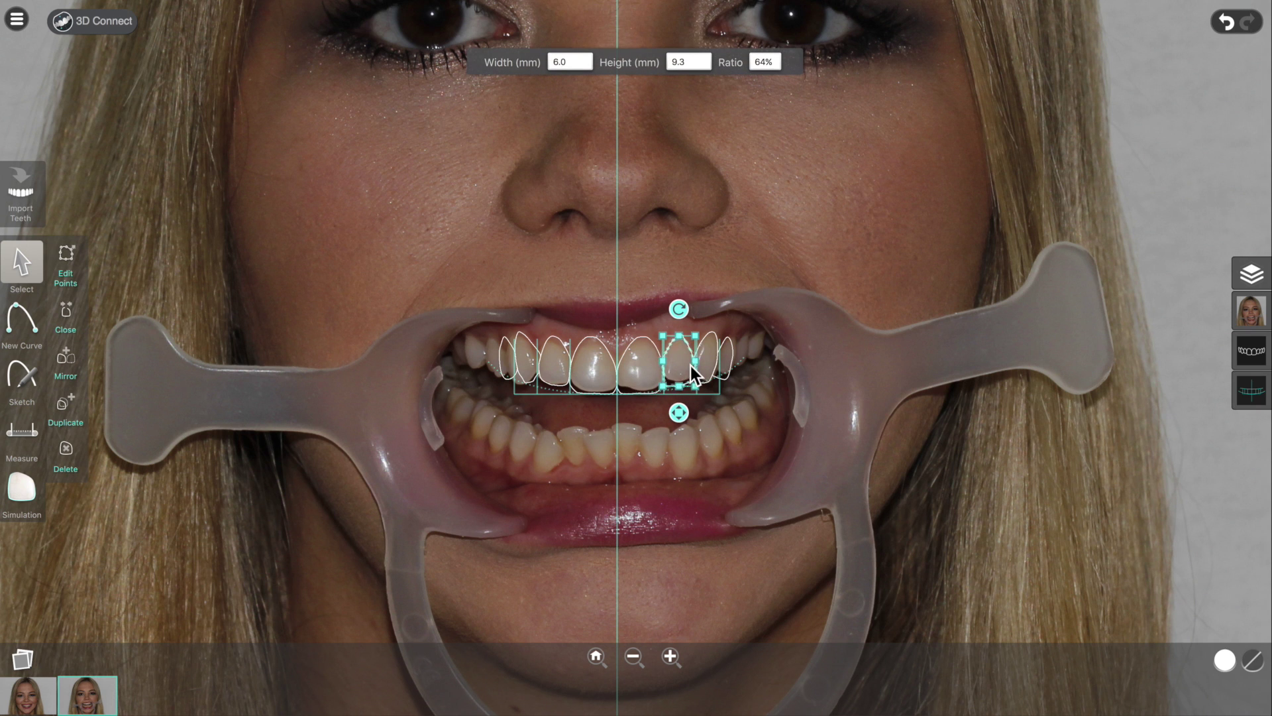
{"action": "left_click_drag", "start_coordinate": [696, 363], "coordinate": [701, 367]}
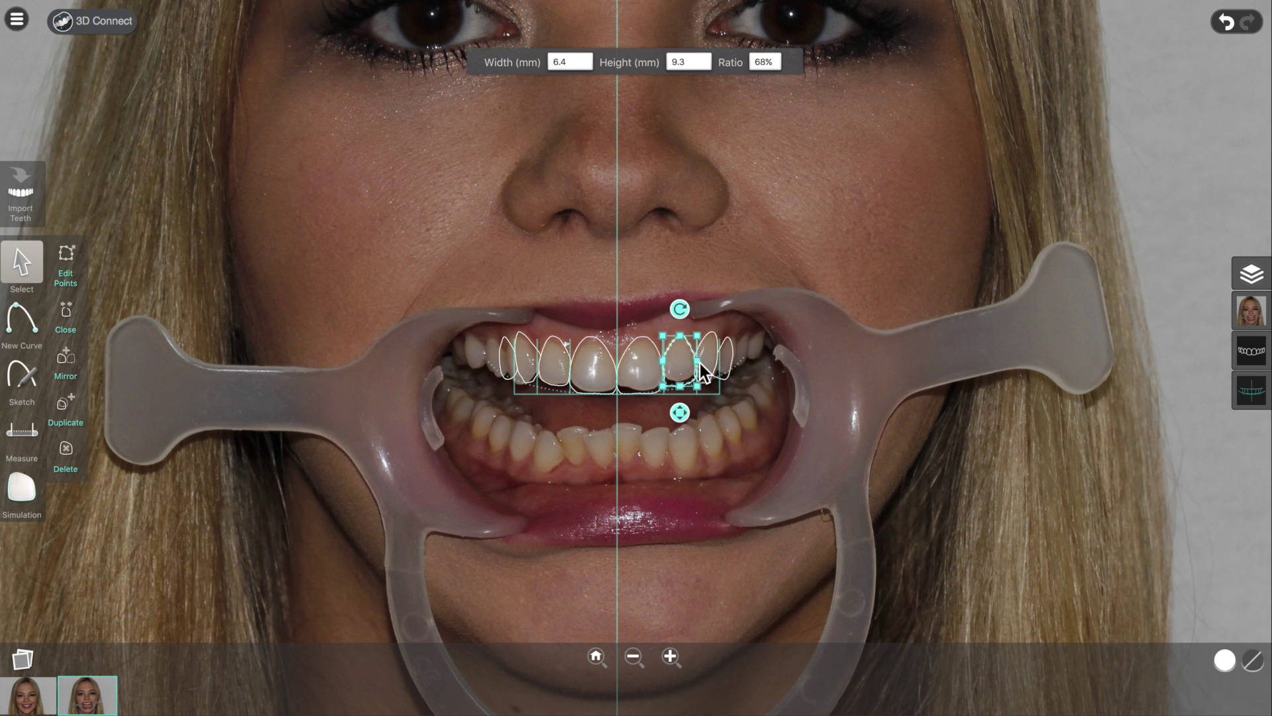
{"action": "left_click", "coordinate": [759, 391]}
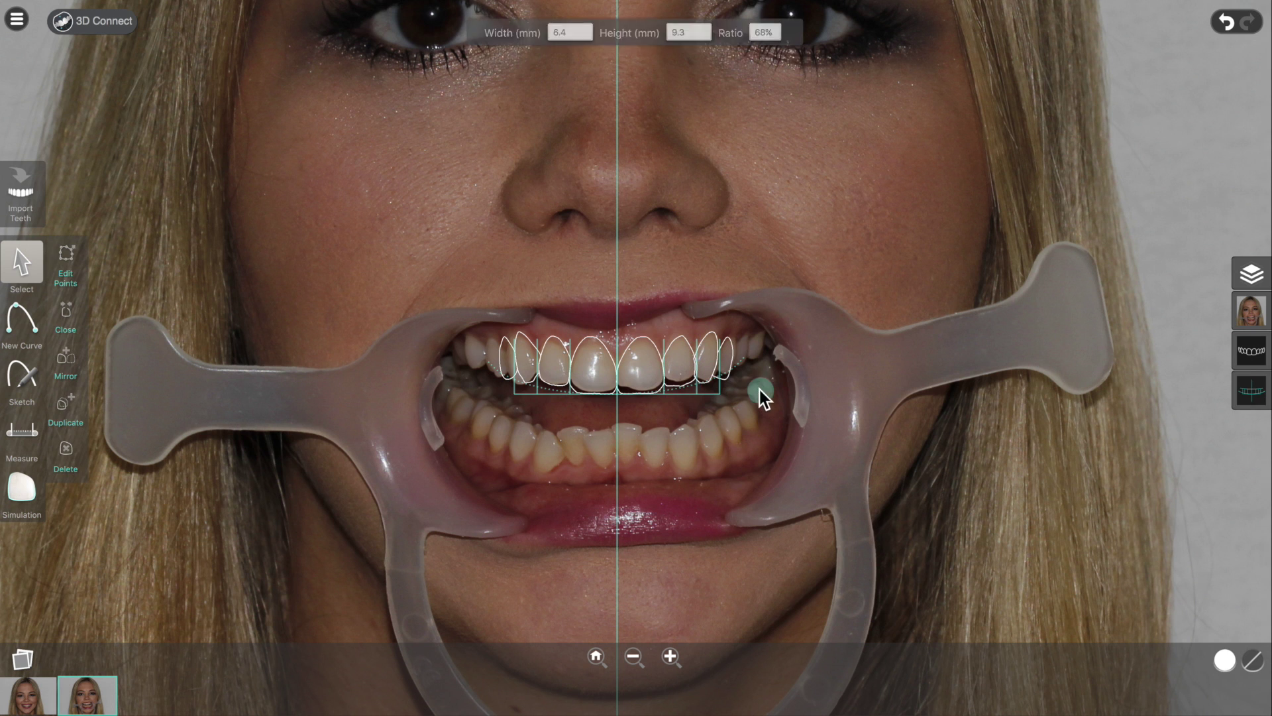
Adjust the patient's left canine outline sideways so that it fits beside the lateral incisor outline
{"action": "left_click", "coordinate": [705, 387]}
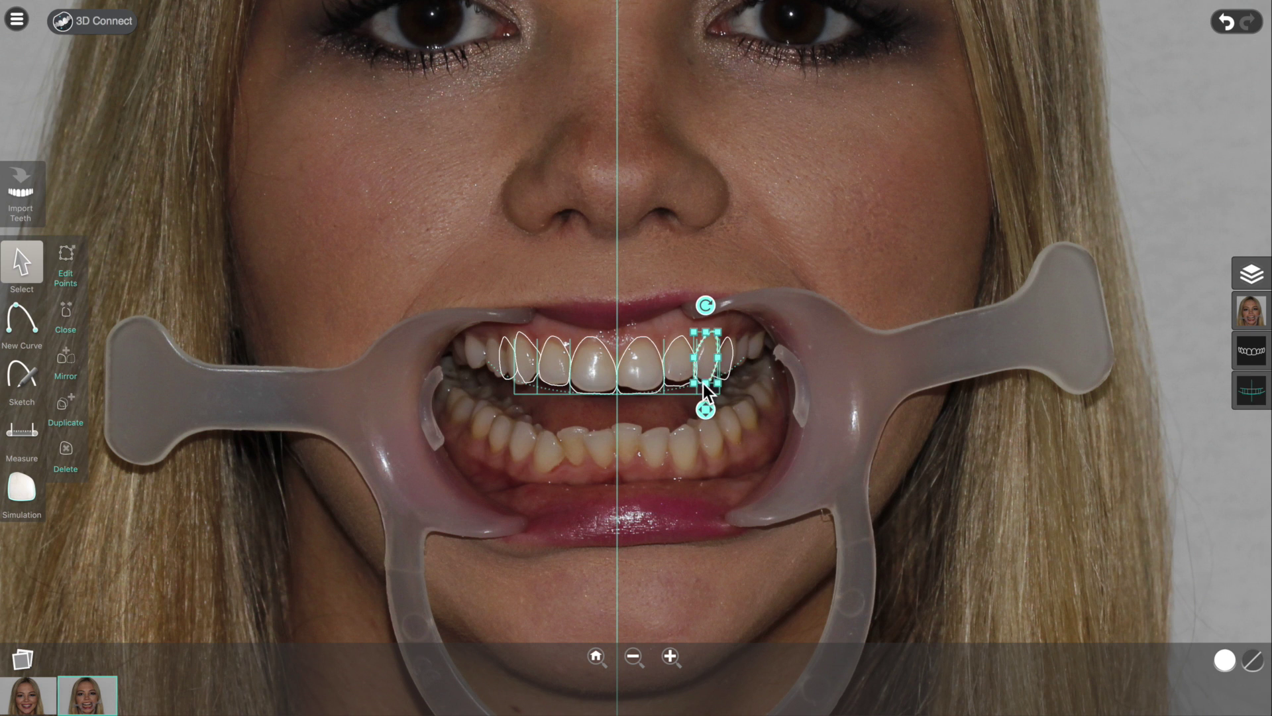
{"action": "left_click_drag", "start_coordinate": [718, 357], "coordinate": [697, 359]}
{"action": "left_click", "coordinate": [730, 421]}
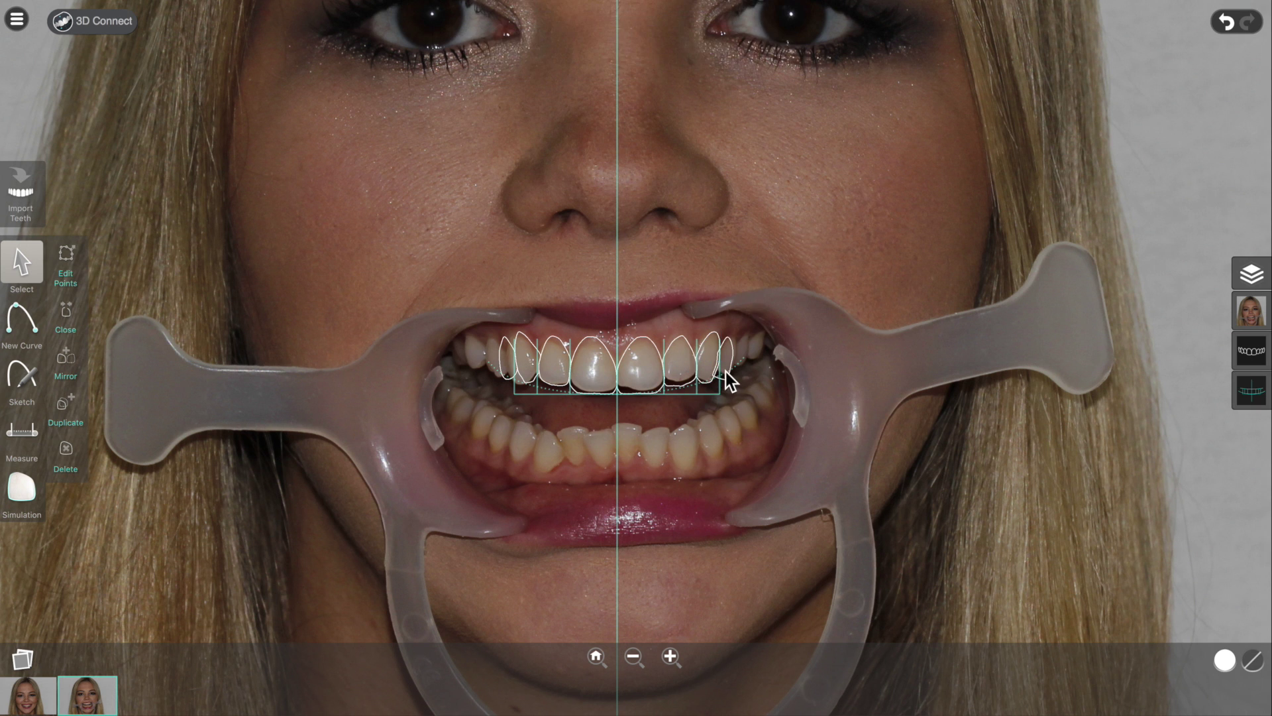
Reposition the patient's left first premolar outline beside the canine outline and clear the selection
{"action": "left_click", "coordinate": [727, 376]}
{"action": "left_click_drag", "start_coordinate": [722, 405], "coordinate": [720, 403]}
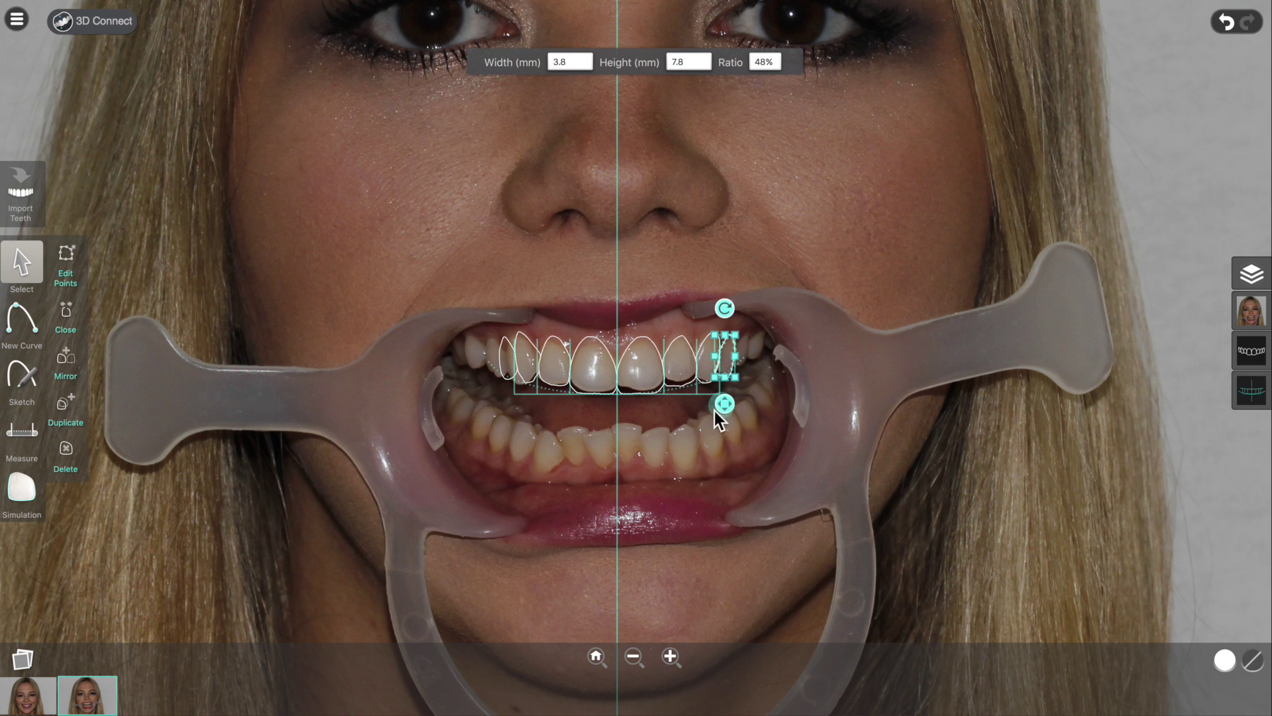
{"action": "left_click", "coordinate": [644, 429]}
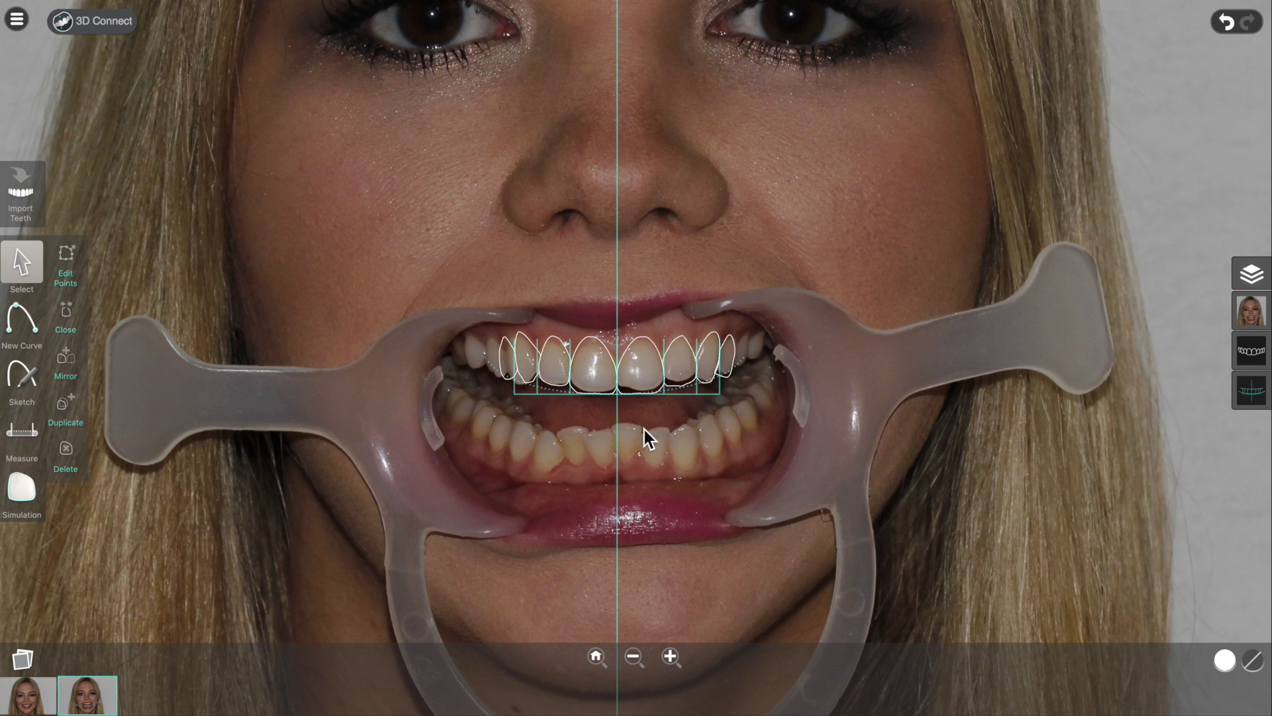
Select the patient's left central incisor outline to check its dimensions and clear the selection
{"action": "left_click", "coordinate": [629, 348]}
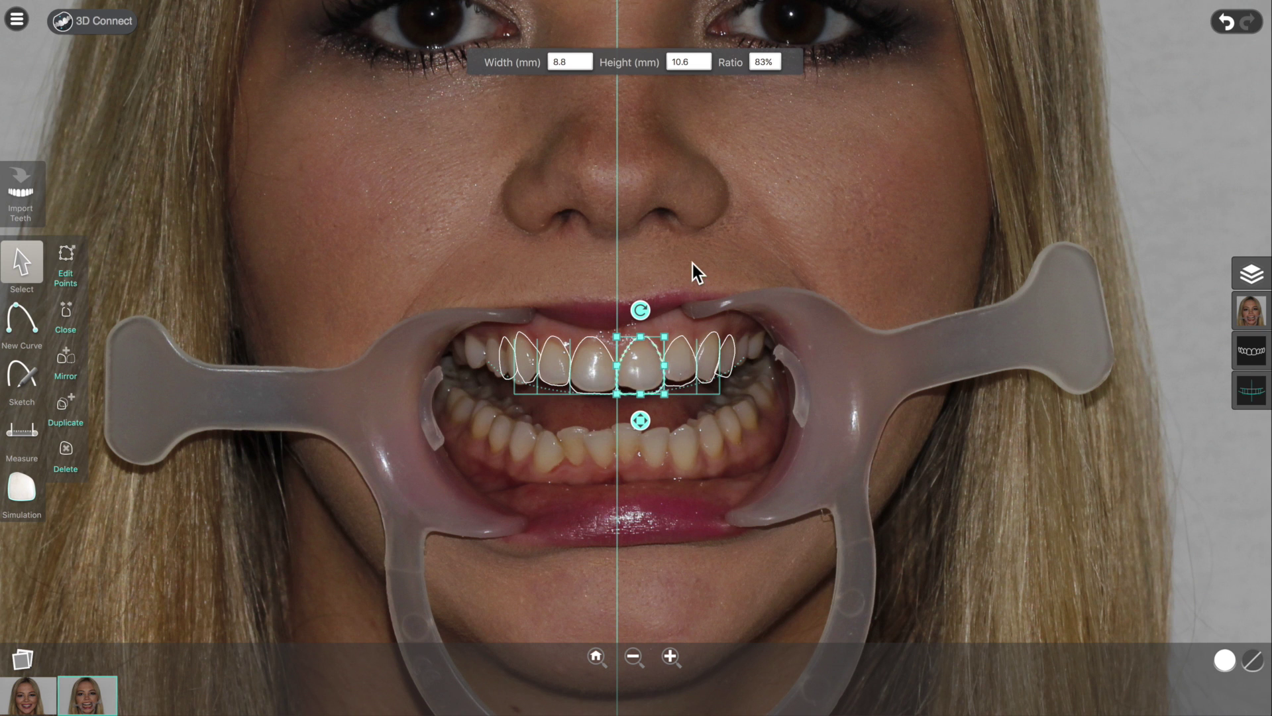
{"action": "scroll", "coordinate": [704, 161], "scroll_direction": "down", "scroll_amount": 2}
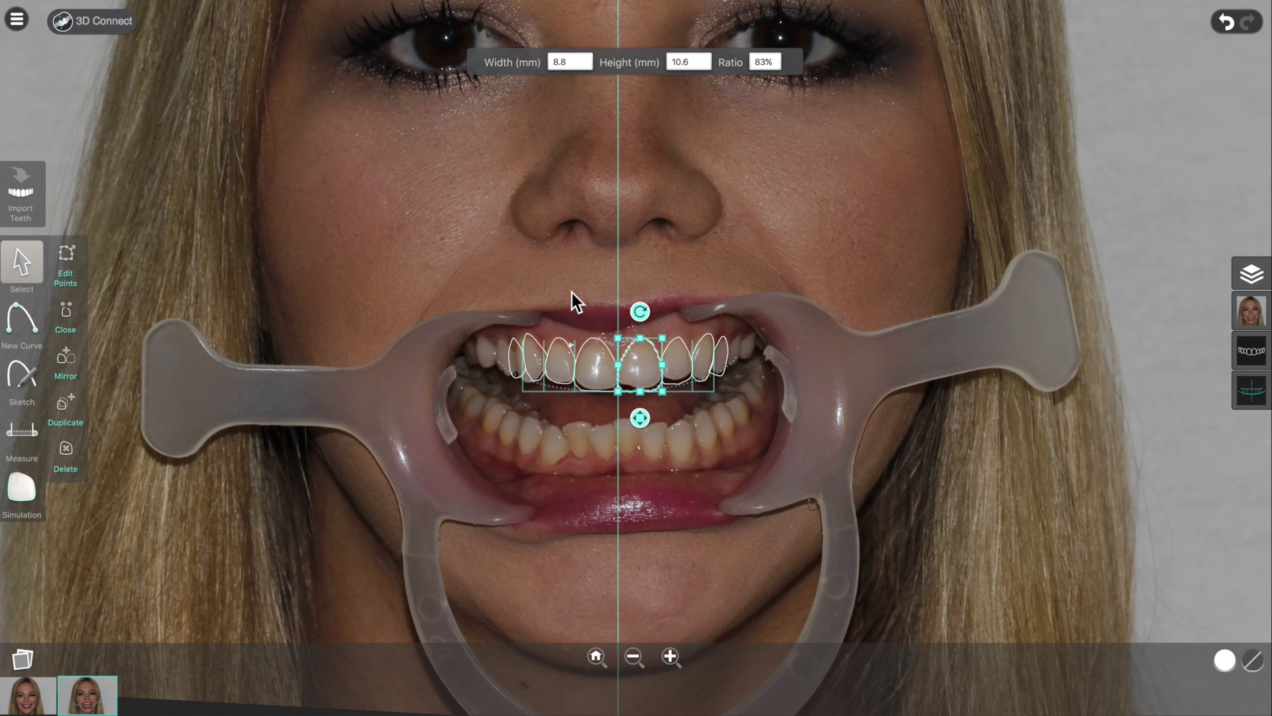
{"action": "left_click", "coordinate": [509, 300]}
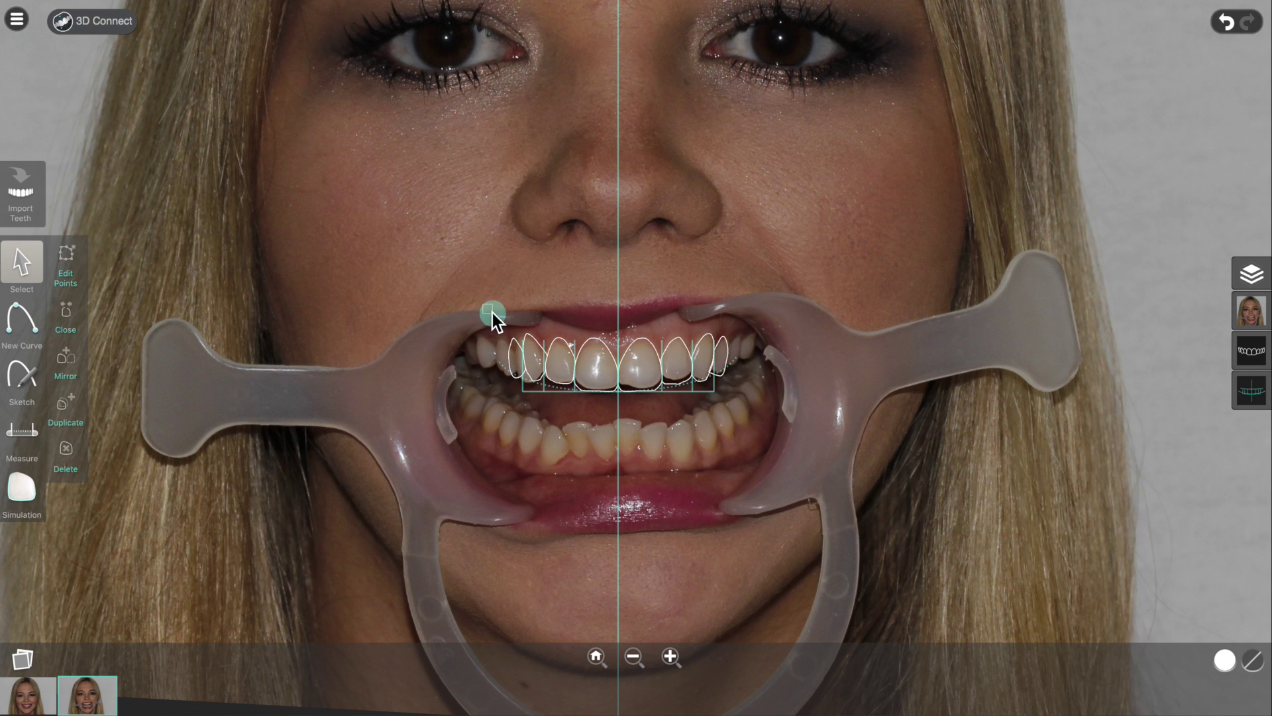
Replace the patient's right lateral incisor, canine and first premolar outlines with mirrored copies of the left ones
{"action": "left_click_drag", "start_coordinate": [491, 312], "coordinate": [547, 414]}
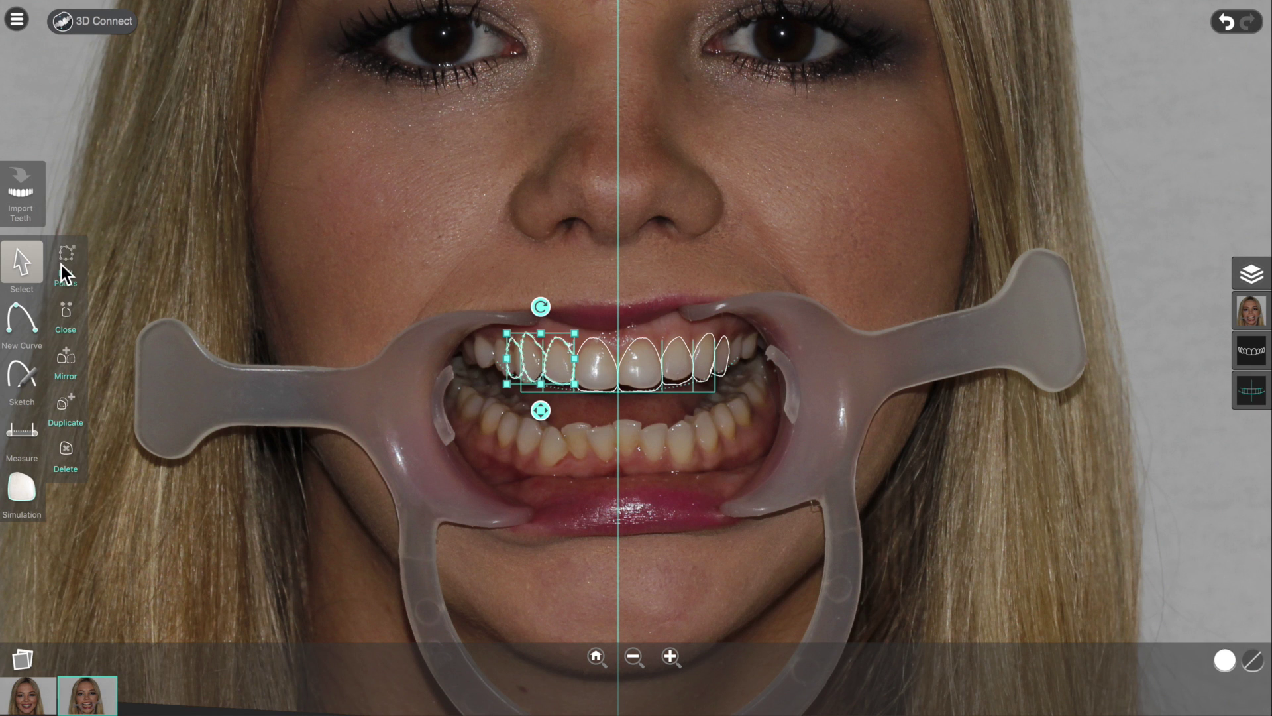
{"action": "left_click", "coordinate": [65, 450]}
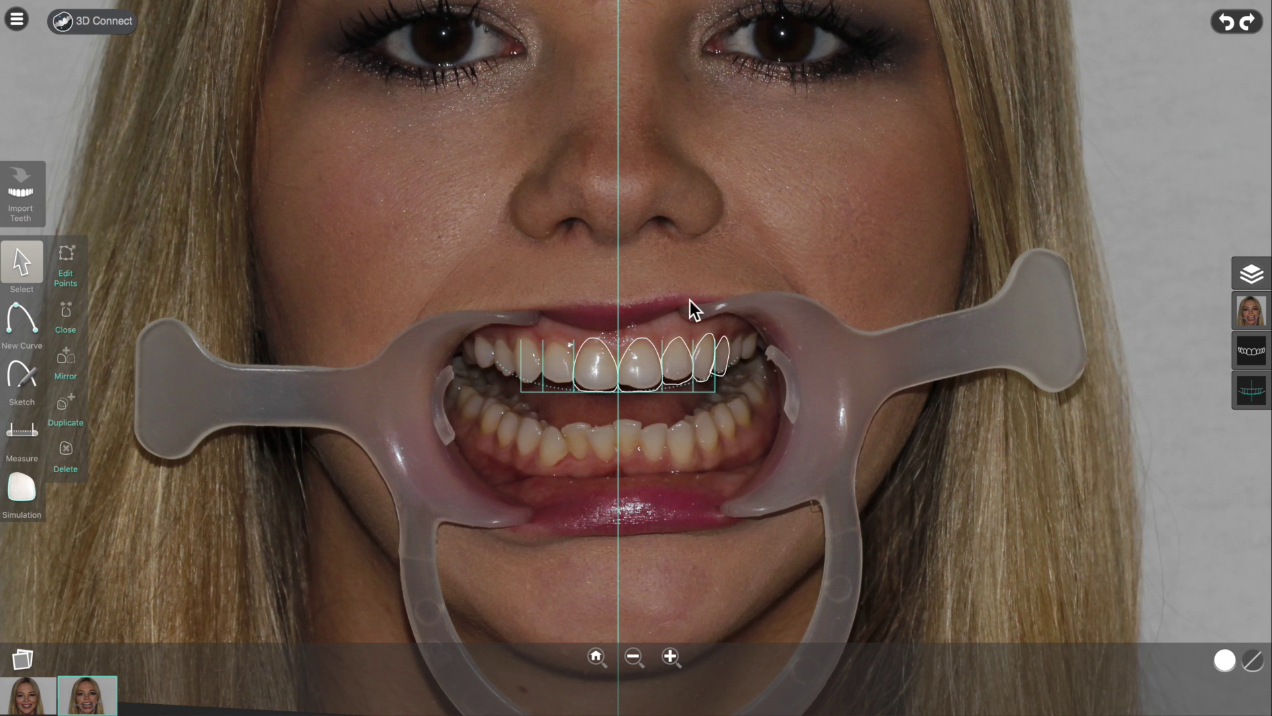
{"action": "left_click_drag", "start_coordinate": [665, 295], "coordinate": [740, 353]}
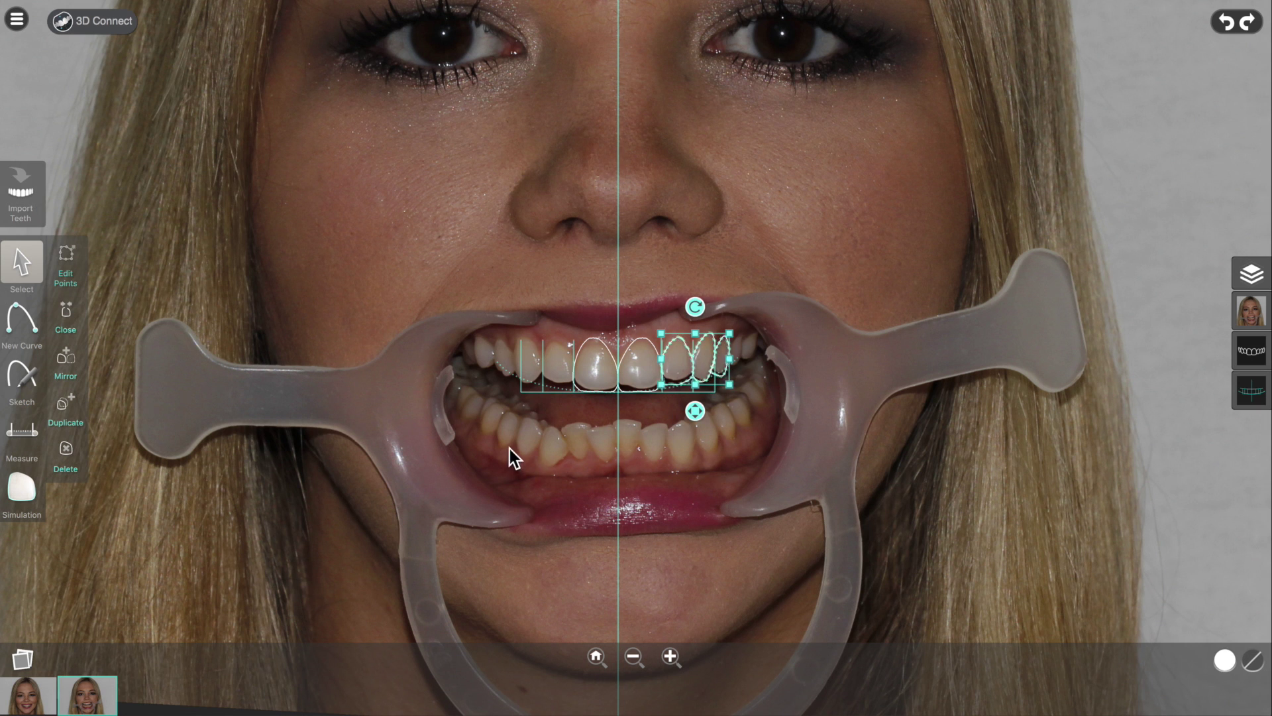
{"action": "left_click", "coordinate": [65, 361]}
{"action": "left_click", "coordinate": [593, 420]}
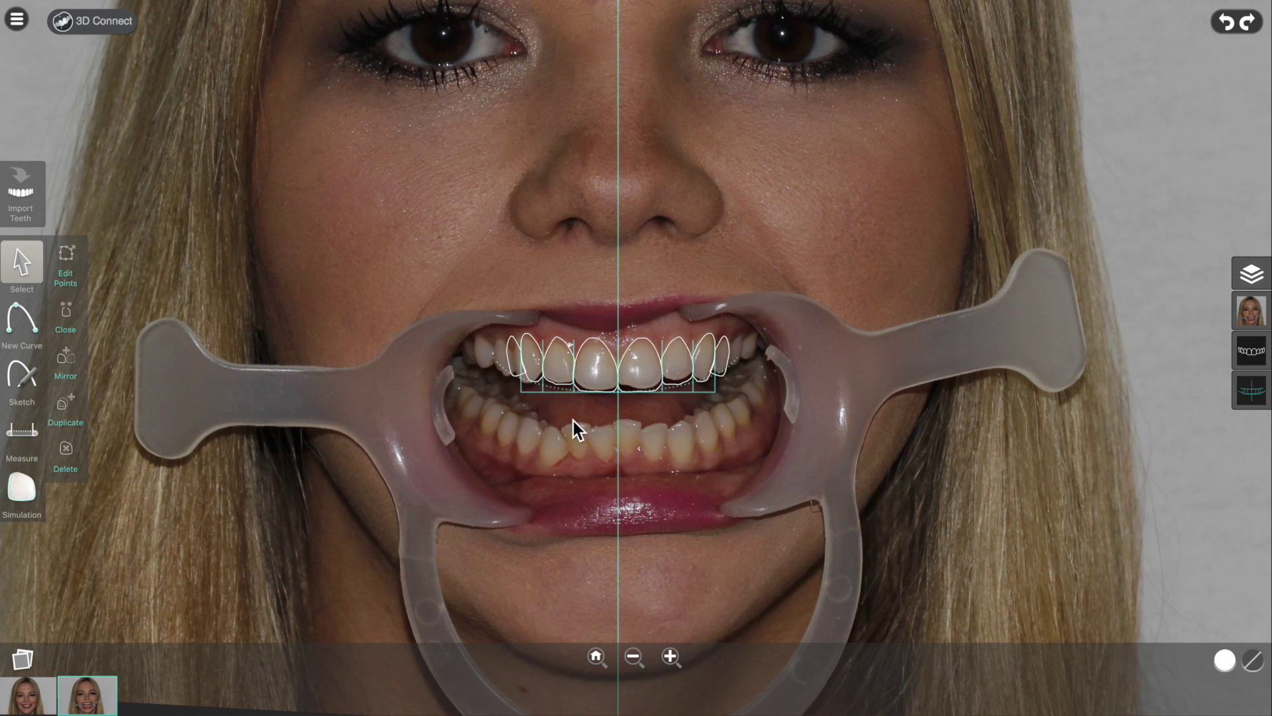
Shift the mirrored canine and first premolar outlines on the patient's right side slightly outward to fit the teeth
{"action": "left_click_drag", "start_coordinate": [488, 310], "coordinate": [499, 362]}
{"action": "scroll", "coordinate": [530, 364], "scroll_direction": "up", "scroll_amount": 1}
{"action": "left_click_drag", "start_coordinate": [525, 410], "coordinate": [521, 411]}
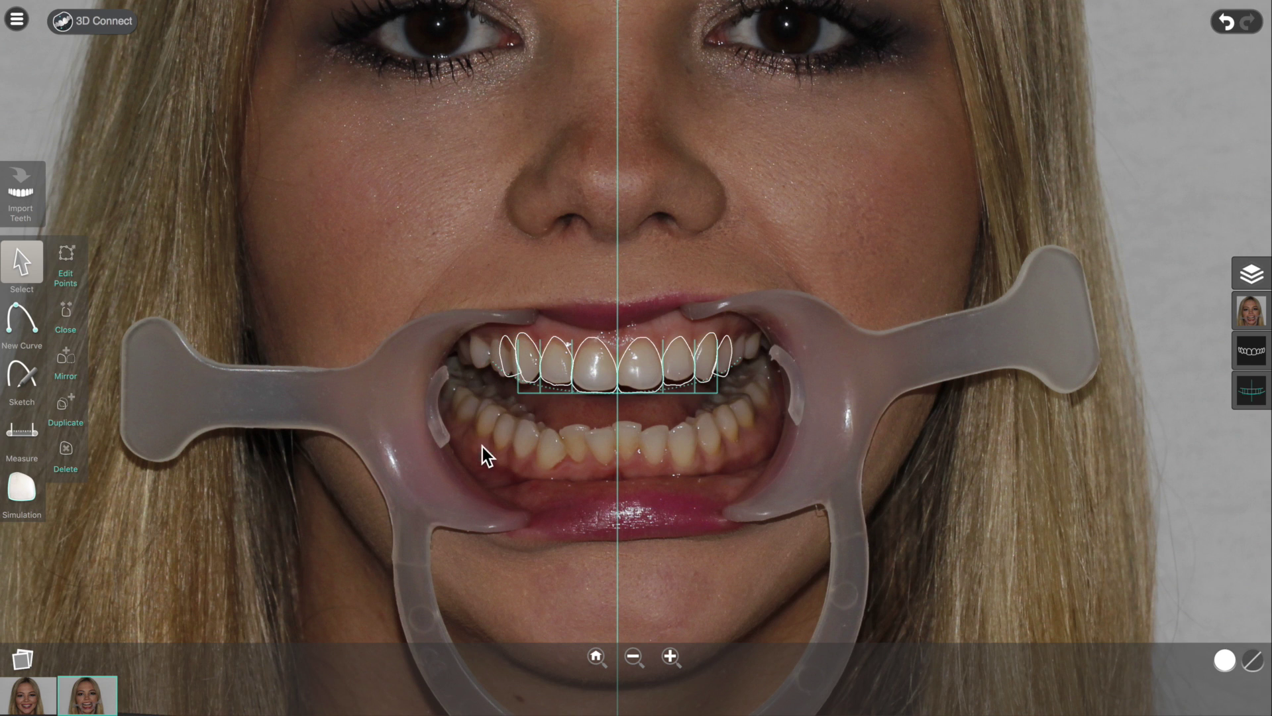
{"action": "left_click", "coordinate": [524, 379]}
{"action": "left_click_drag", "start_coordinate": [515, 358], "coordinate": [507, 357]}
{"action": "left_click", "coordinate": [494, 380]}
{"action": "left_click", "coordinate": [498, 381]}
{"action": "left_click_drag", "start_coordinate": [503, 407], "coordinate": [499, 407]}
{"action": "left_click", "coordinate": [565, 455]}
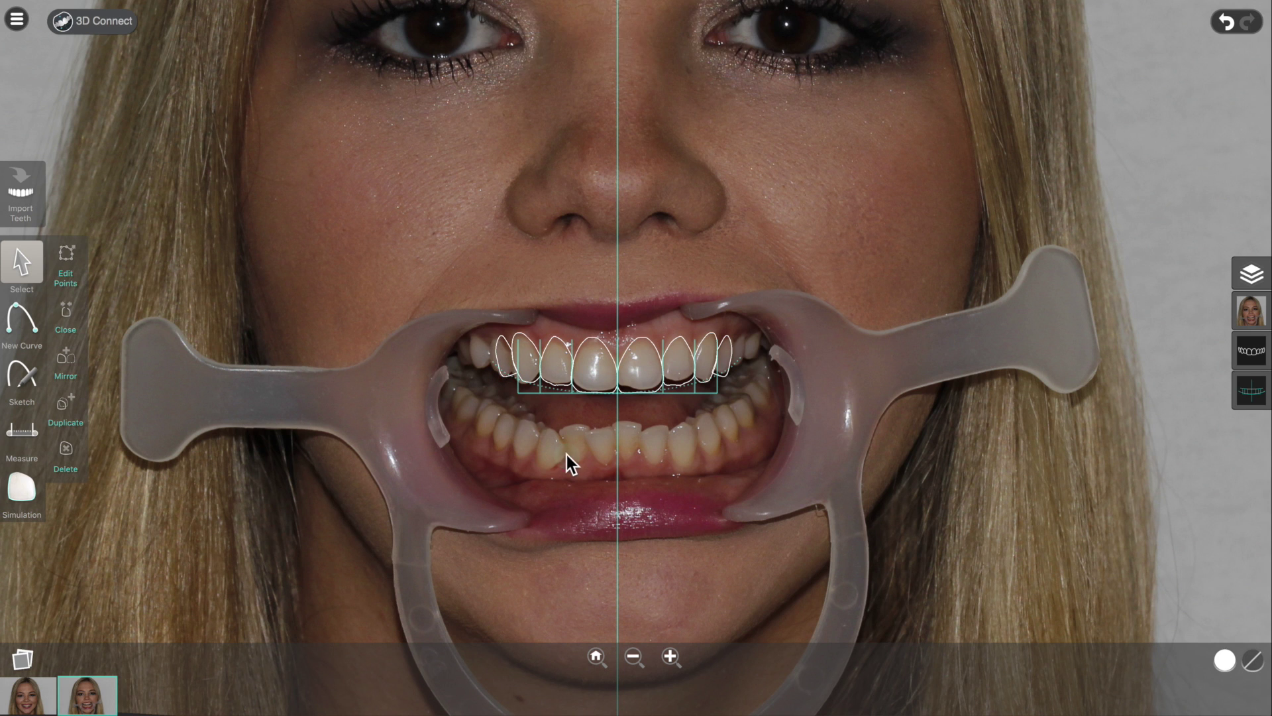
Duplicate the patient's left first premolar outline, and shrink and place the copy over the left second premolar
{"action": "left_click", "coordinate": [730, 363]}
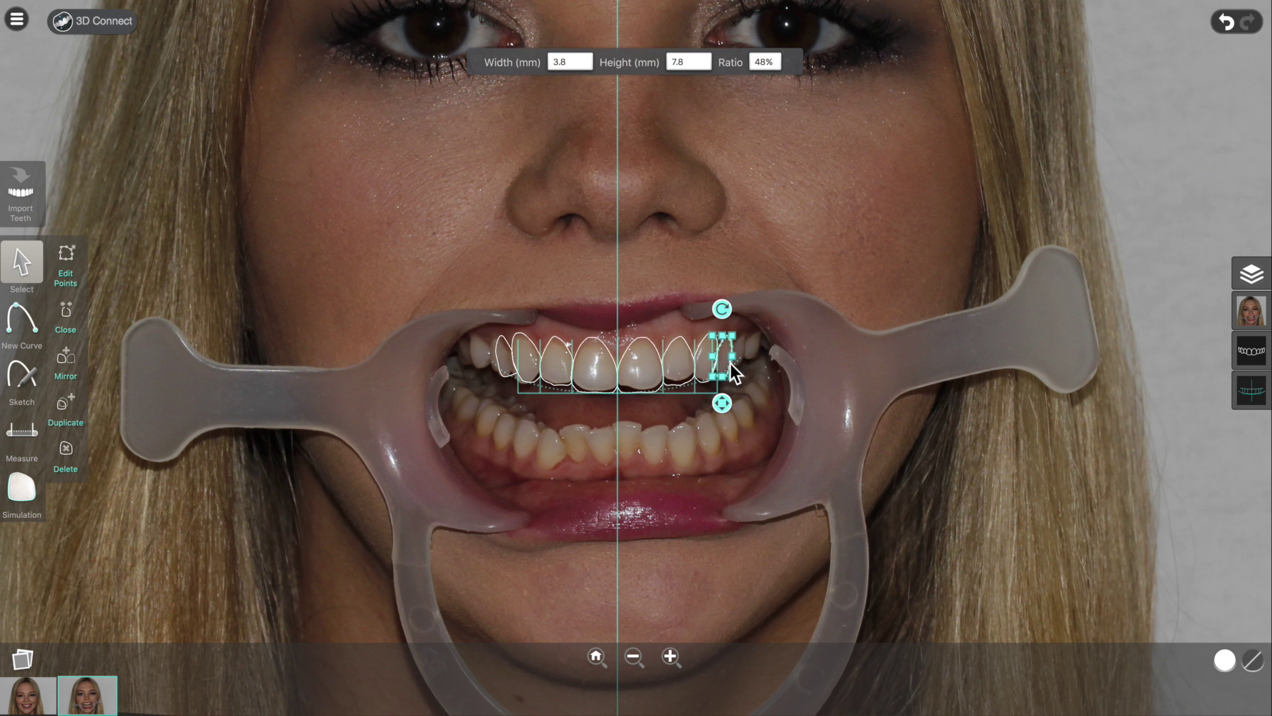
{"action": "left_click", "coordinate": [61, 411]}
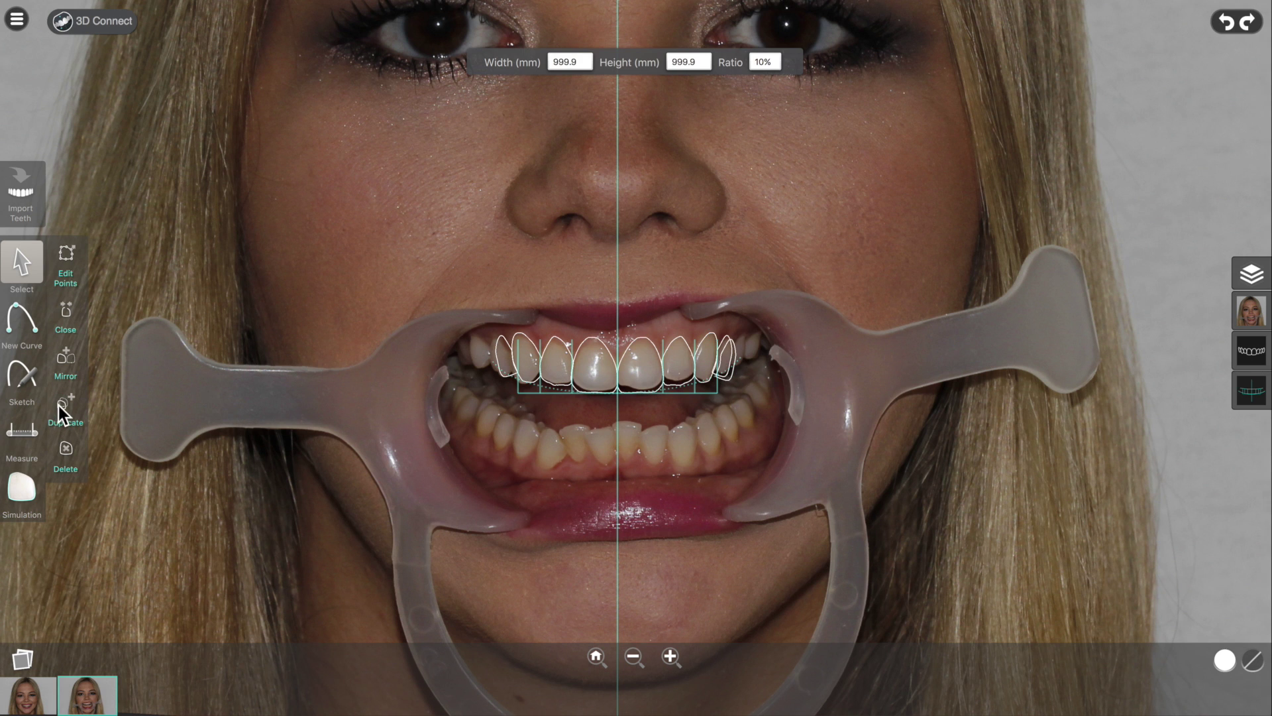
{"action": "left_click", "coordinate": [732, 373]}
{"action": "left_click_drag", "start_coordinate": [733, 408], "coordinate": [736, 367]}
{"action": "left_click", "coordinate": [656, 449]}
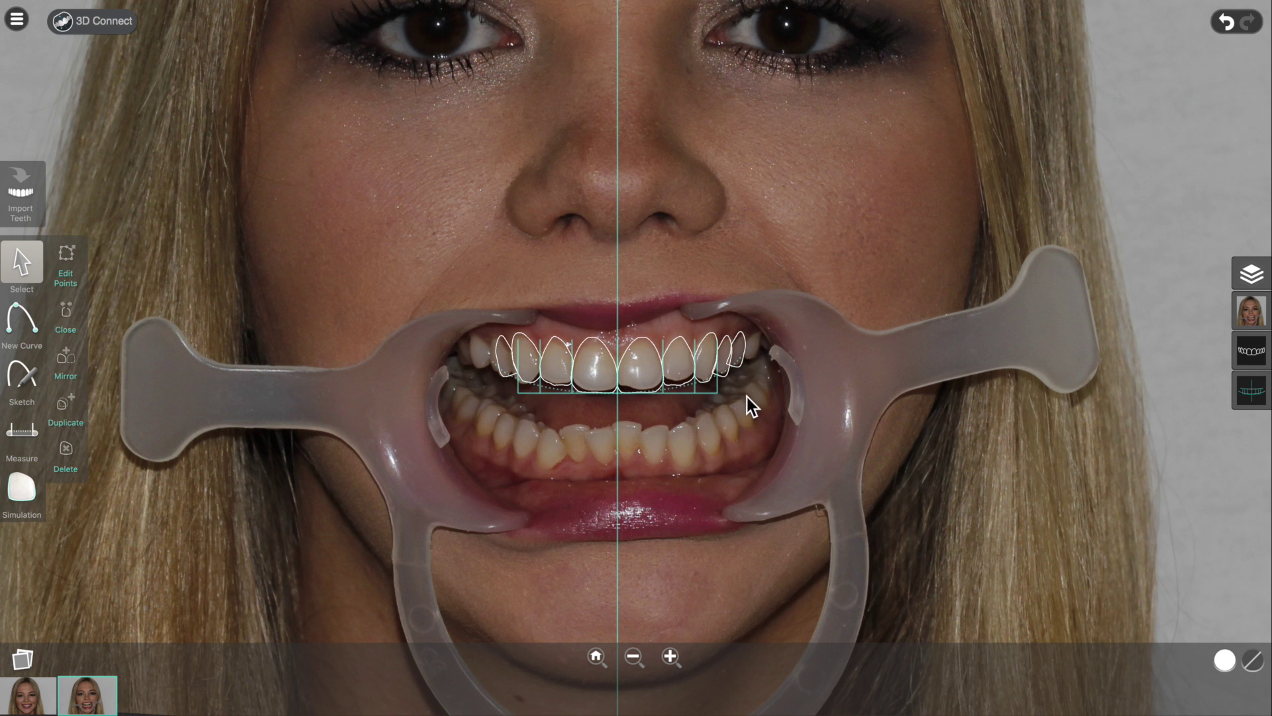
Mirror the left second premolar outline, fit the copy onto the right second premolar, and check the outlines on the smile photo
{"action": "left_click", "coordinate": [742, 365]}
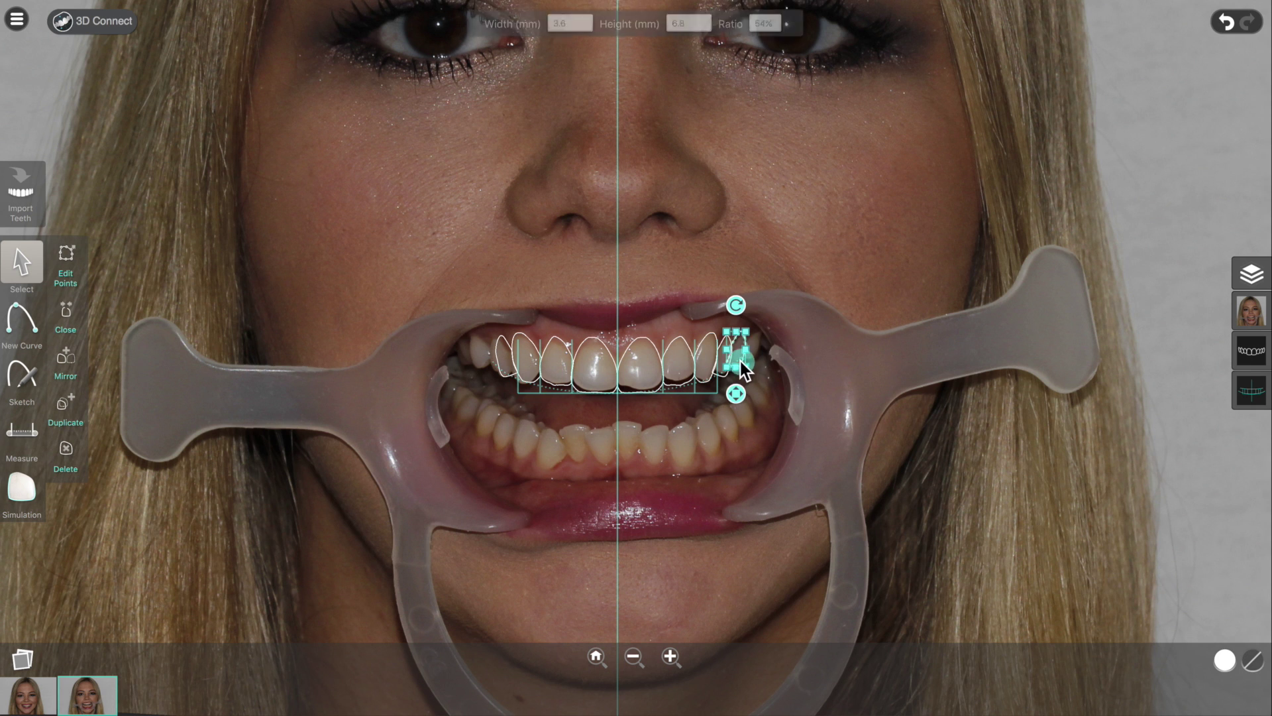
{"action": "left_click", "coordinate": [69, 364]}
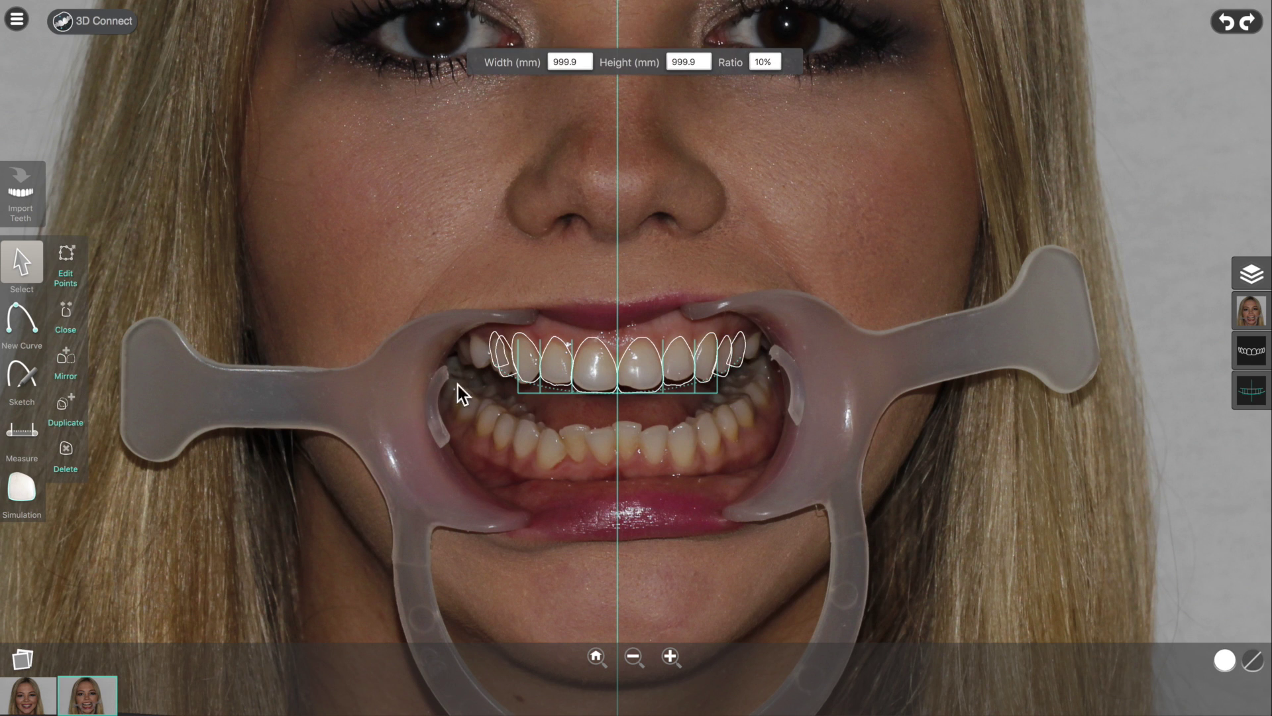
{"action": "left_click", "coordinate": [492, 363]}
{"action": "left_click_drag", "start_coordinate": [502, 402], "coordinate": [495, 403]}
{"action": "left_click", "coordinate": [617, 444]}
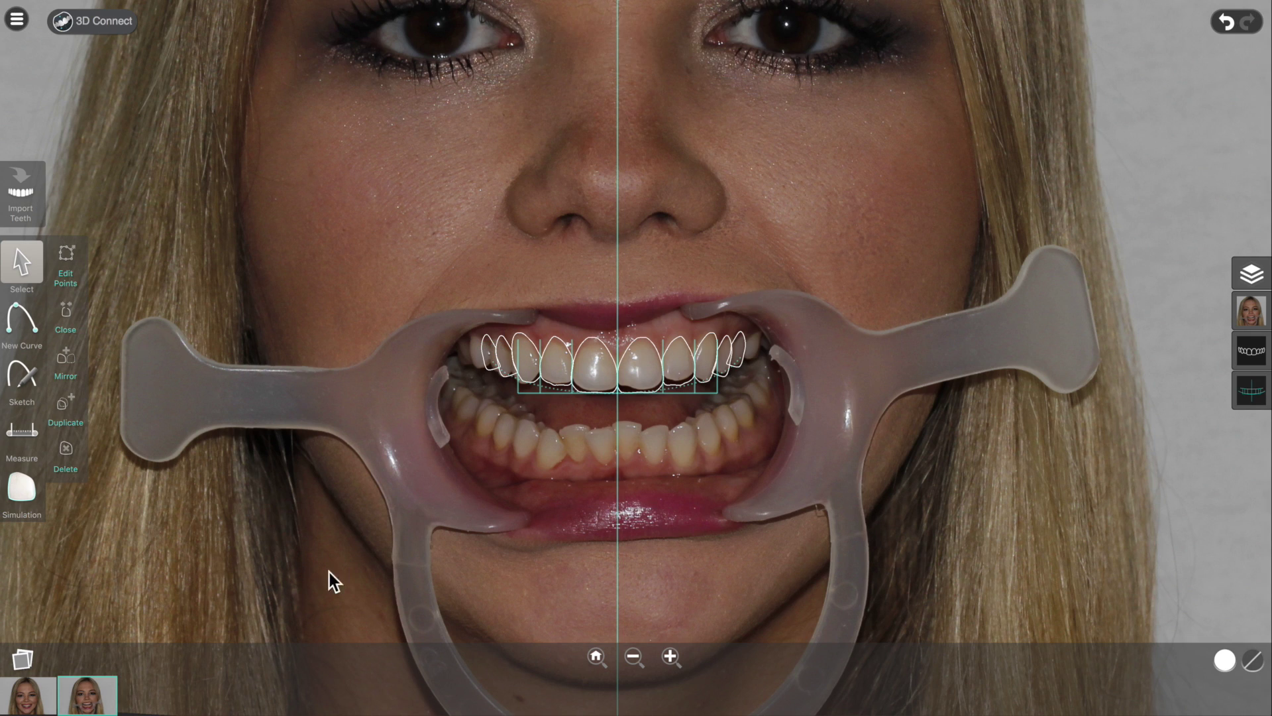
{"action": "left_click", "coordinate": [25, 697]}
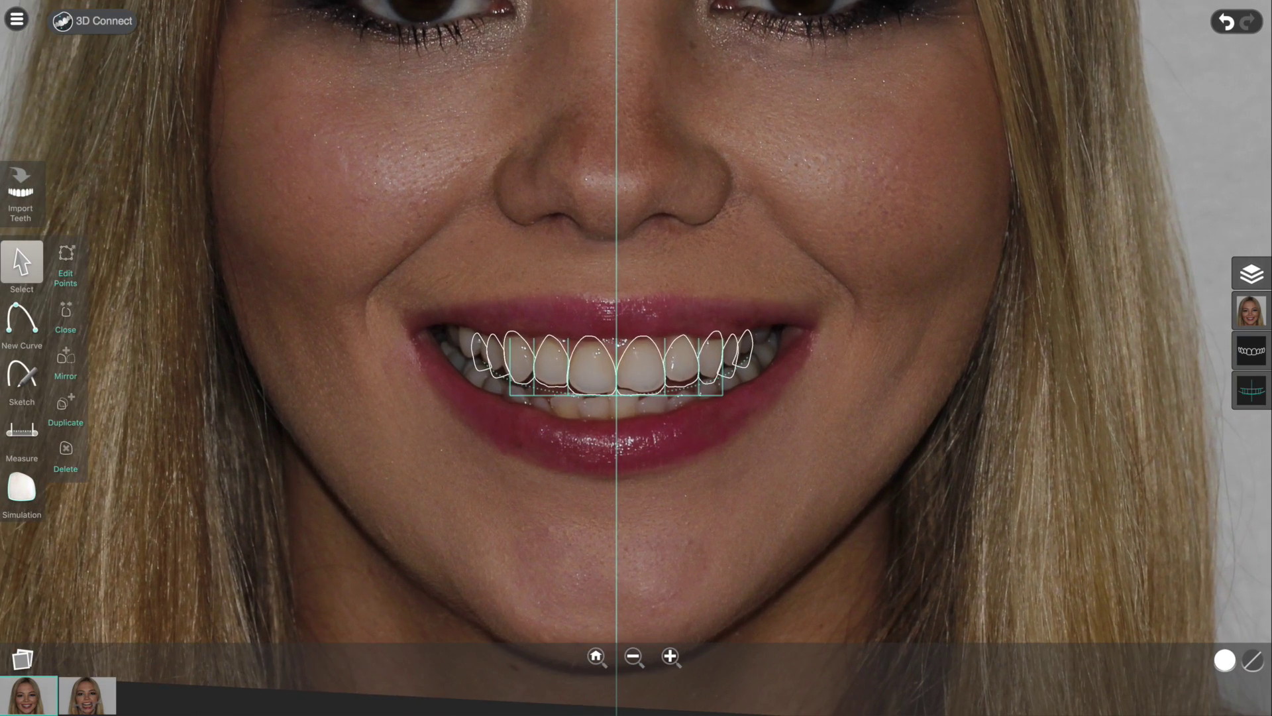
{"action": "left_click", "coordinate": [87, 694]}
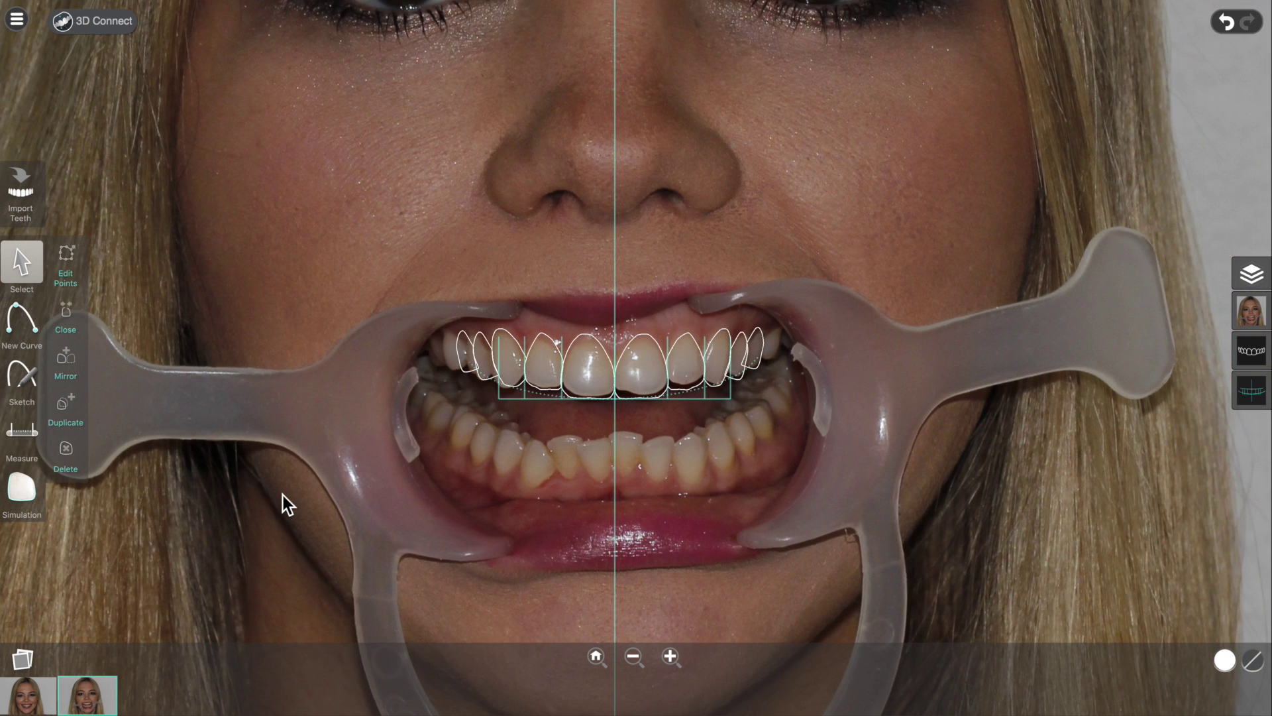
Trace the patient's lower right central incisor with a new closed curve
{"action": "left_click", "coordinate": [26, 324]}
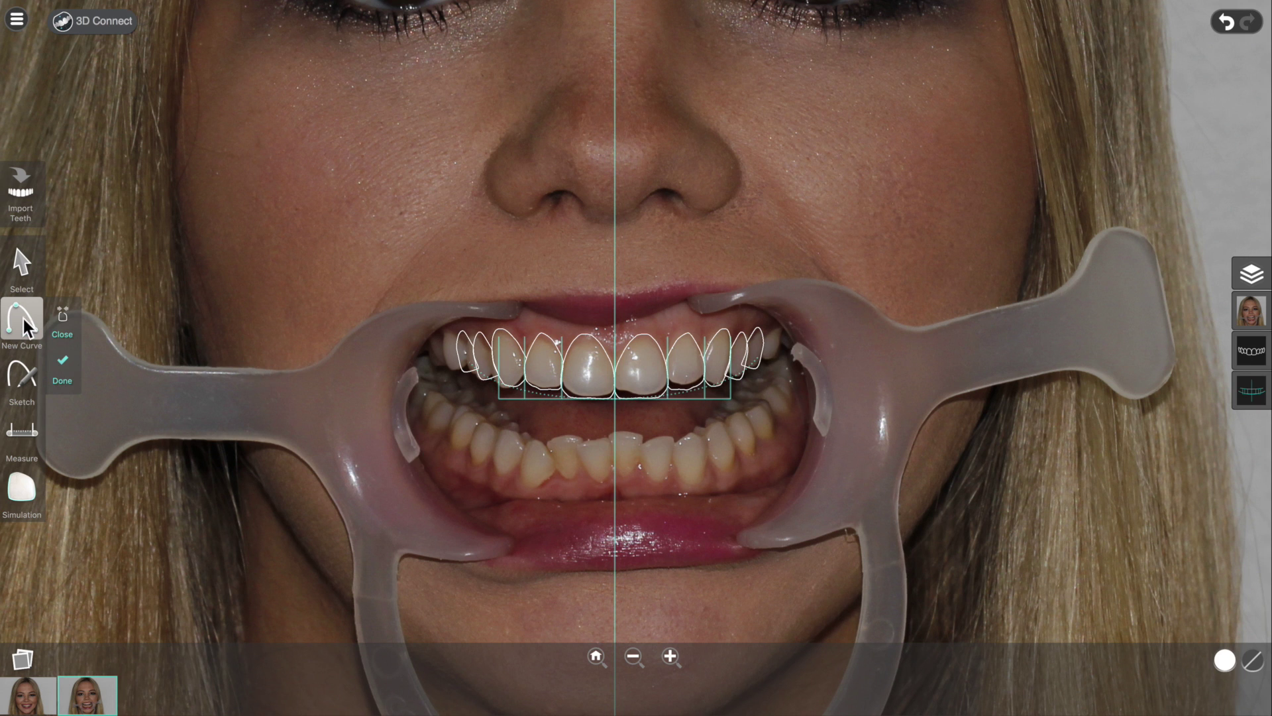
{"action": "left_click", "coordinate": [584, 478]}
{"action": "left_click", "coordinate": [579, 459]}
{"action": "left_click_drag", "start_coordinate": [583, 431], "coordinate": [605, 479]}
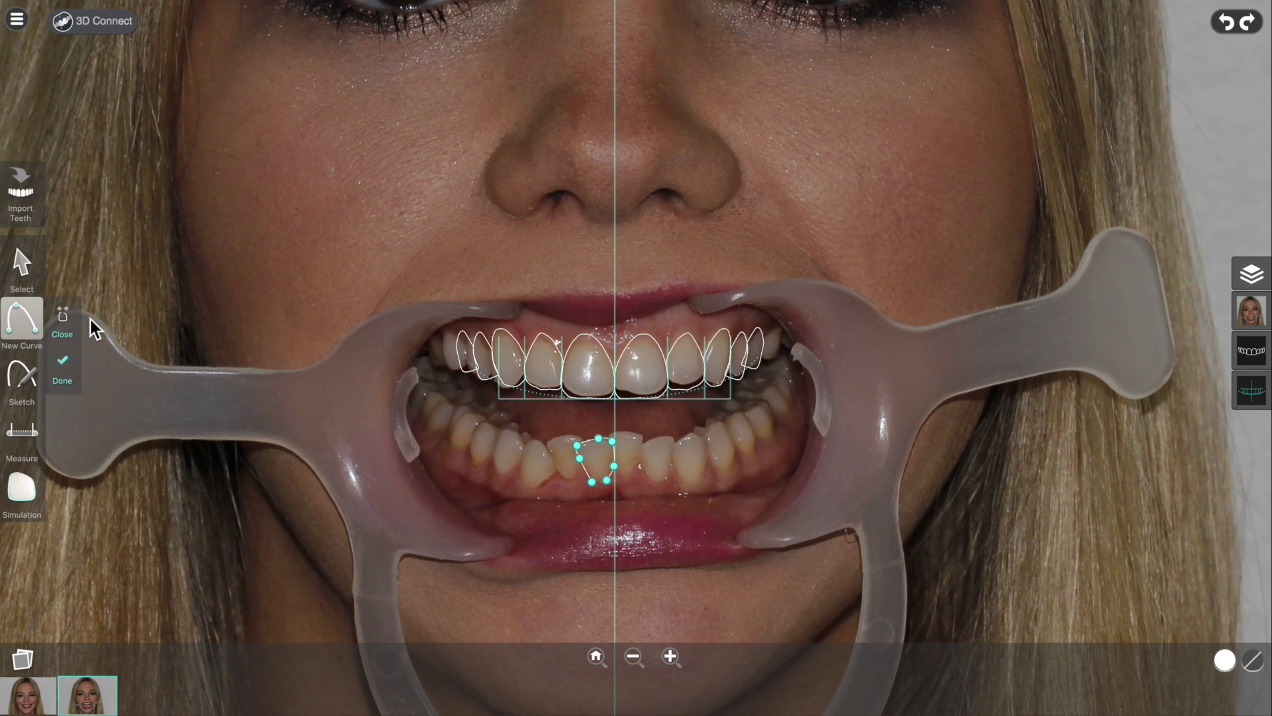
{"action": "left_click", "coordinate": [592, 482]}
{"action": "left_click", "coordinate": [61, 316]}
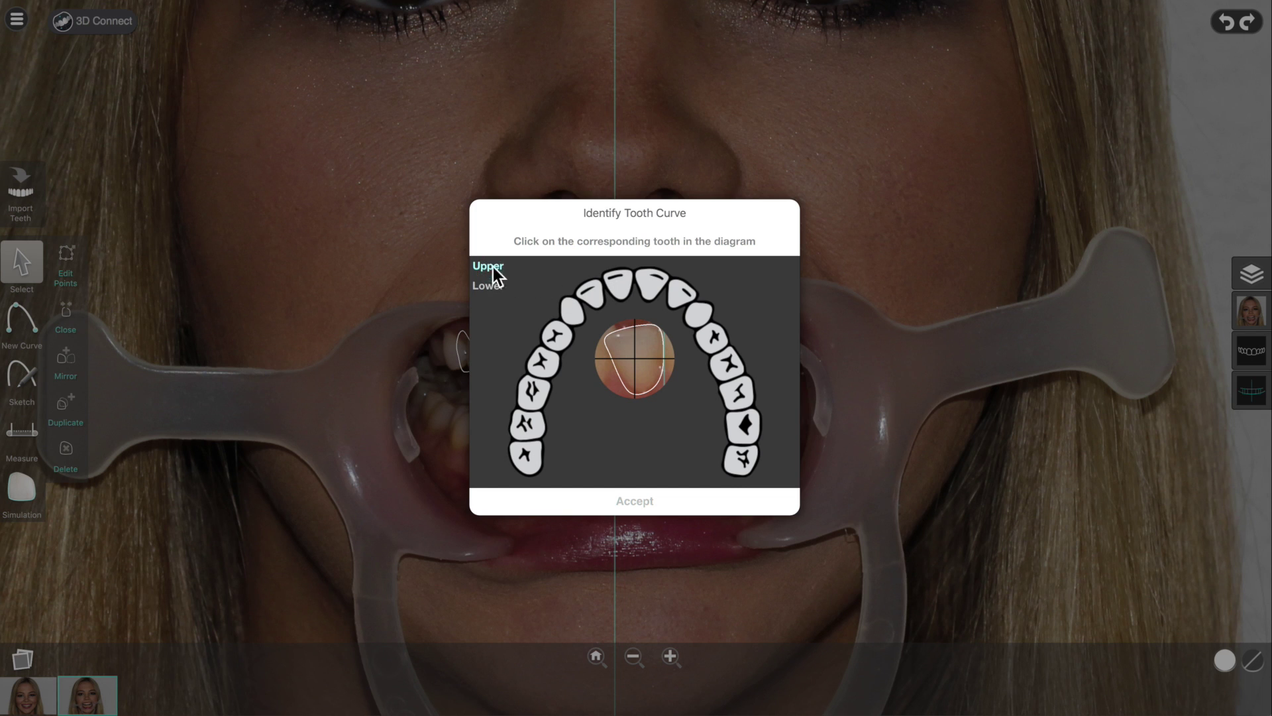
Identify the traced curve as the patient's lower right central incisor in the lower arch diagram
{"action": "left_click", "coordinate": [621, 281]}
{"action": "left_click", "coordinate": [489, 289]}
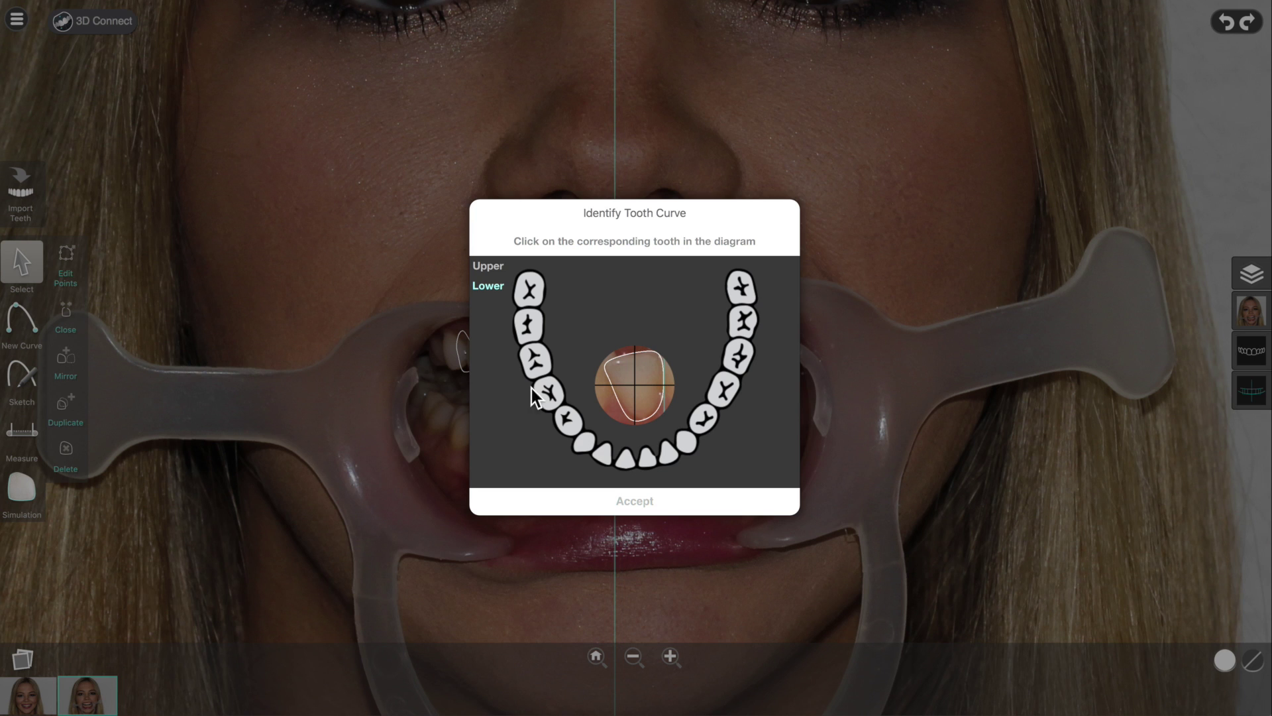
{"action": "left_click", "coordinate": [484, 287]}
{"action": "left_click", "coordinate": [624, 460]}
{"action": "left_click", "coordinate": [634, 502]}
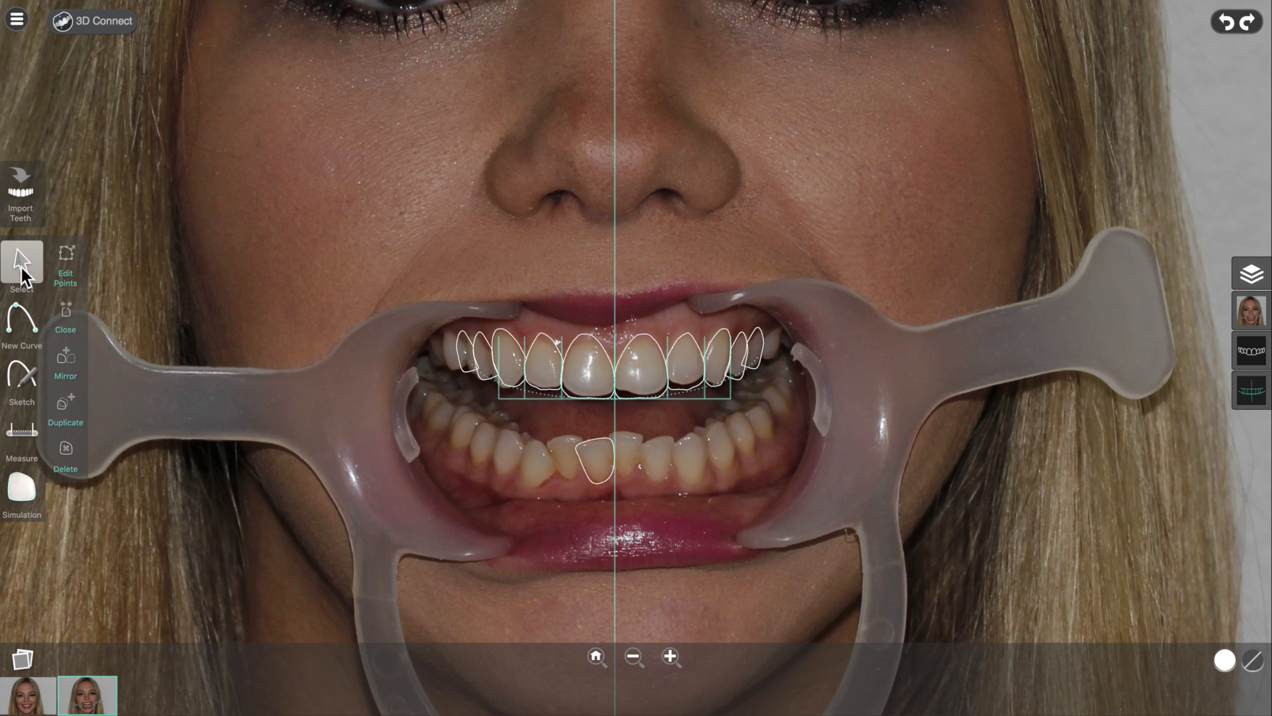
Select the lower incisor curve and turn its point editing on and off without reshaping it
{"action": "left_click", "coordinate": [612, 463]}
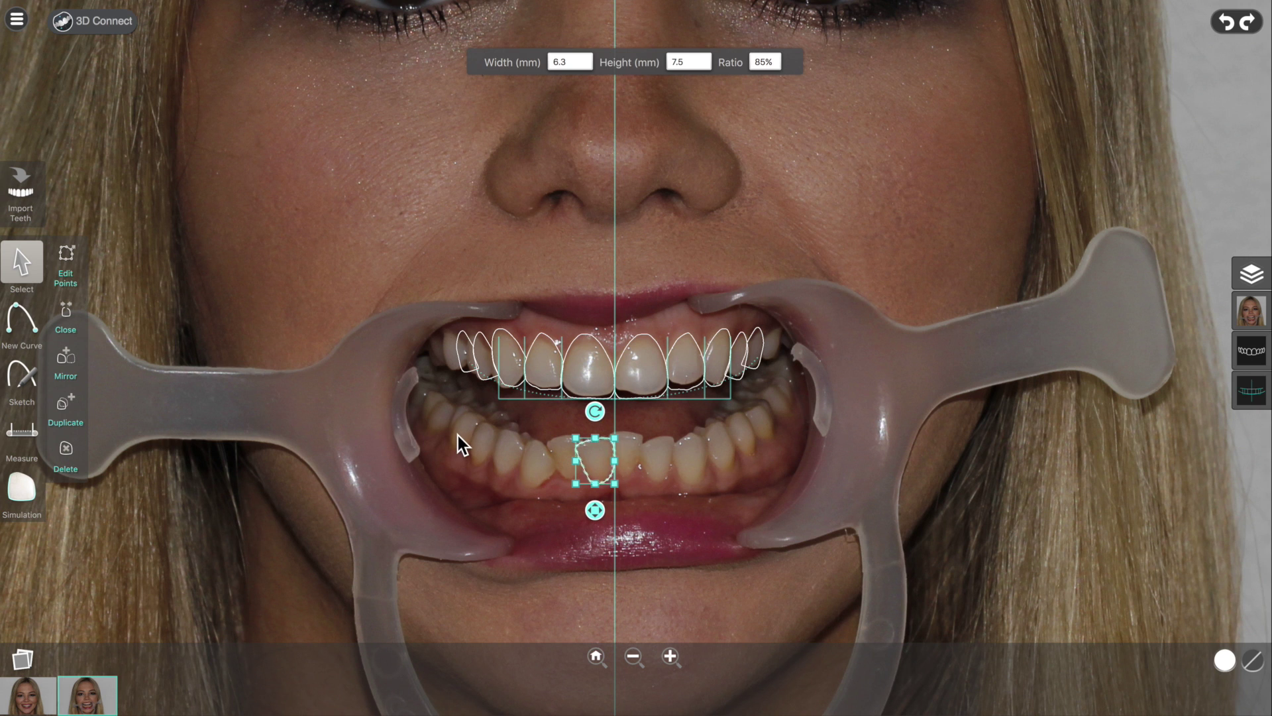
{"action": "left_click", "coordinate": [69, 252]}
{"action": "left_click", "coordinate": [69, 252]}
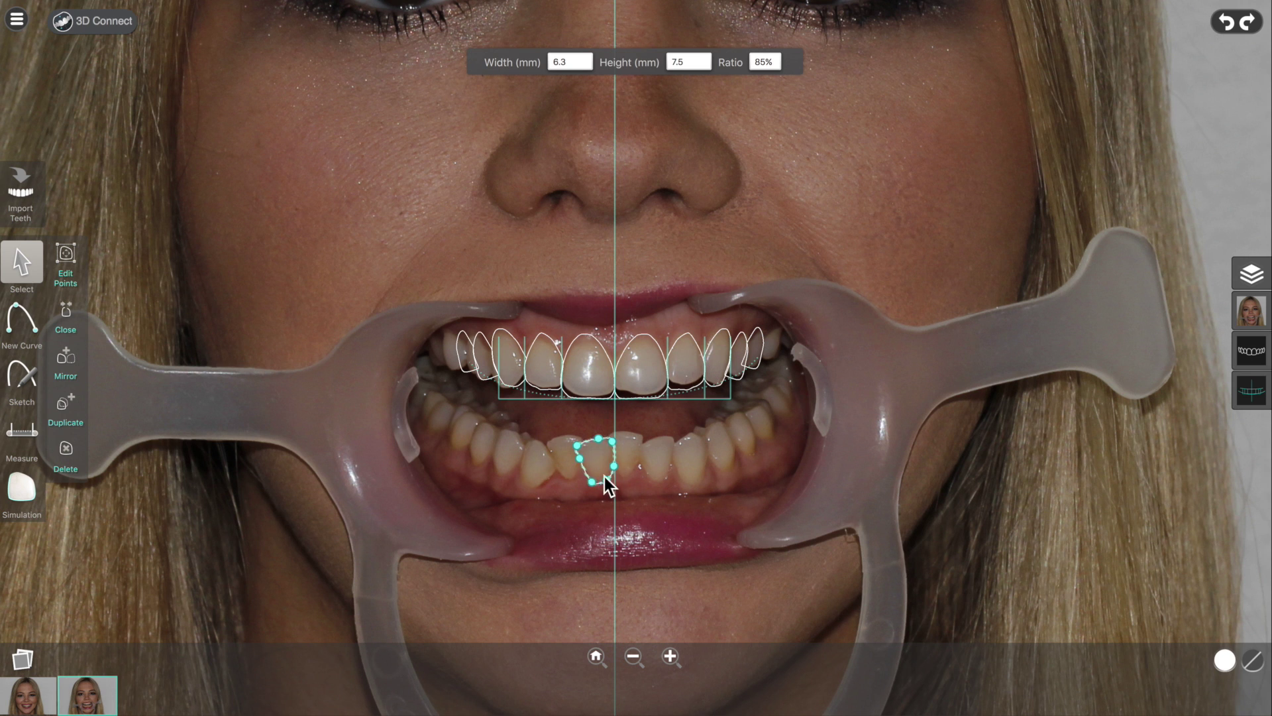
{"action": "left_click", "coordinate": [66, 256]}
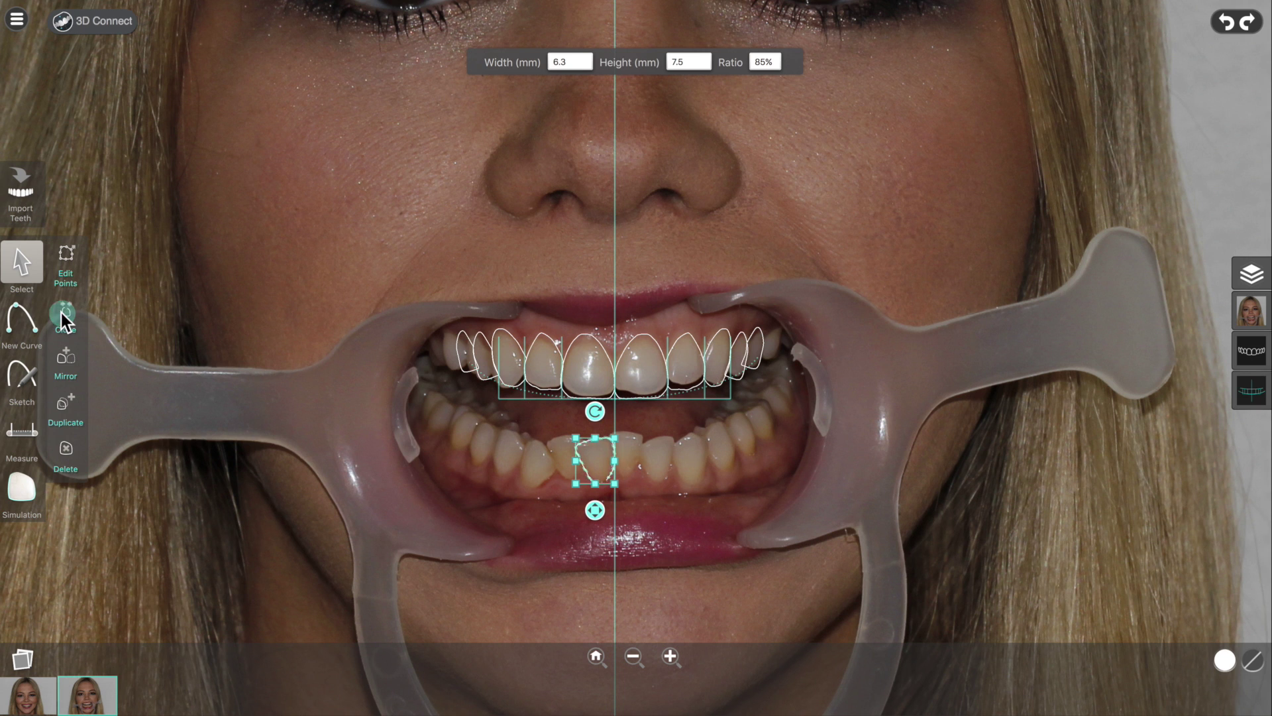
Reopen the tooth identification for the selected curve and assign it to the lower right central incisor again
{"action": "left_click", "coordinate": [63, 318]}
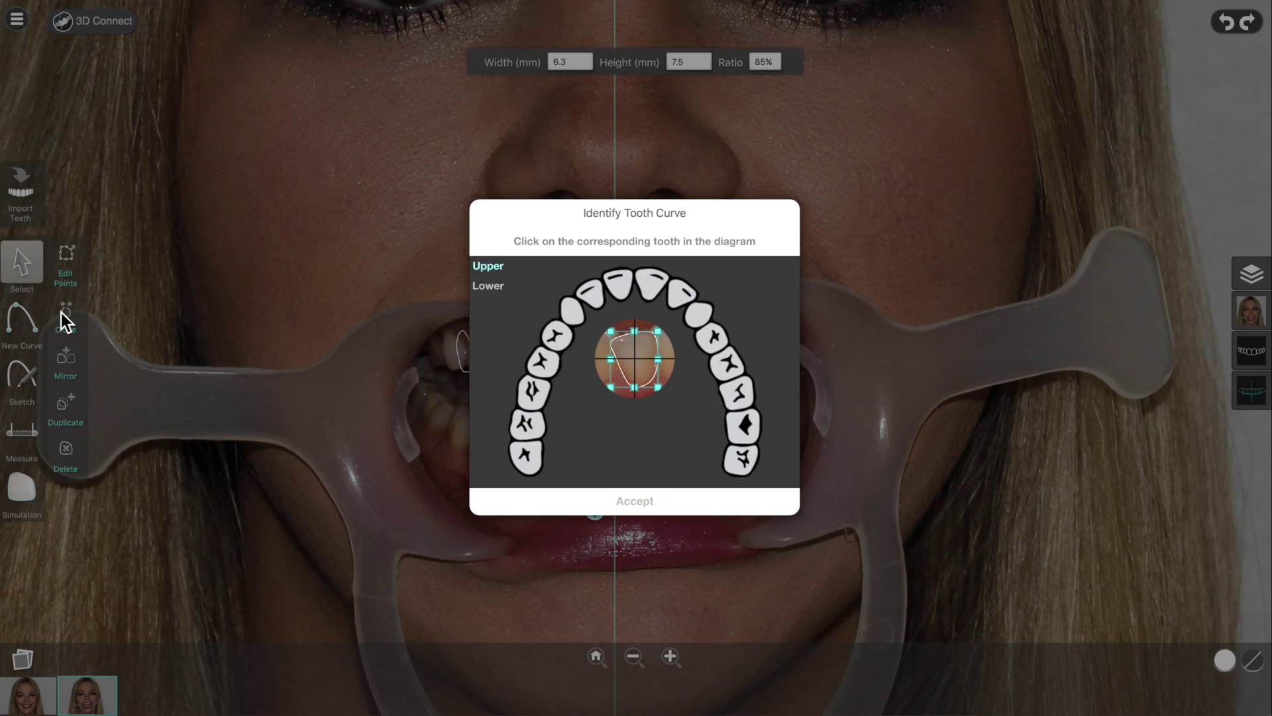
{"action": "left_click", "coordinate": [491, 288]}
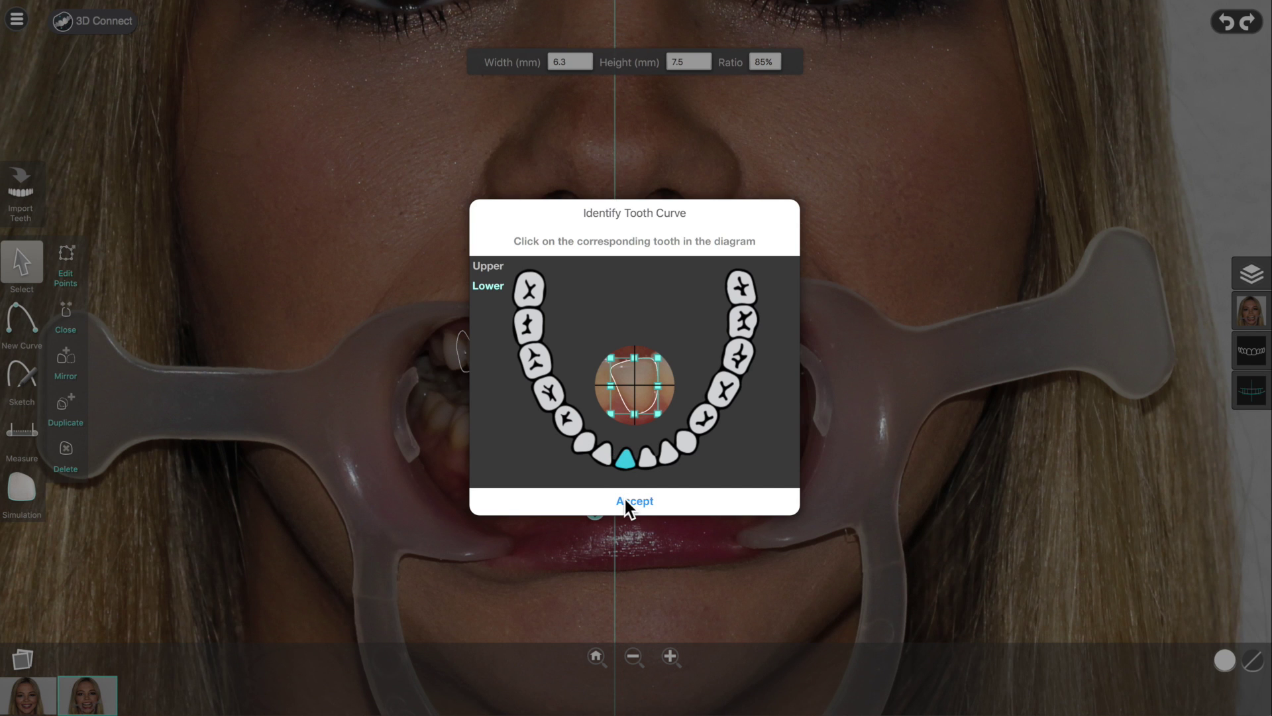
{"action": "left_click", "coordinate": [626, 498]}
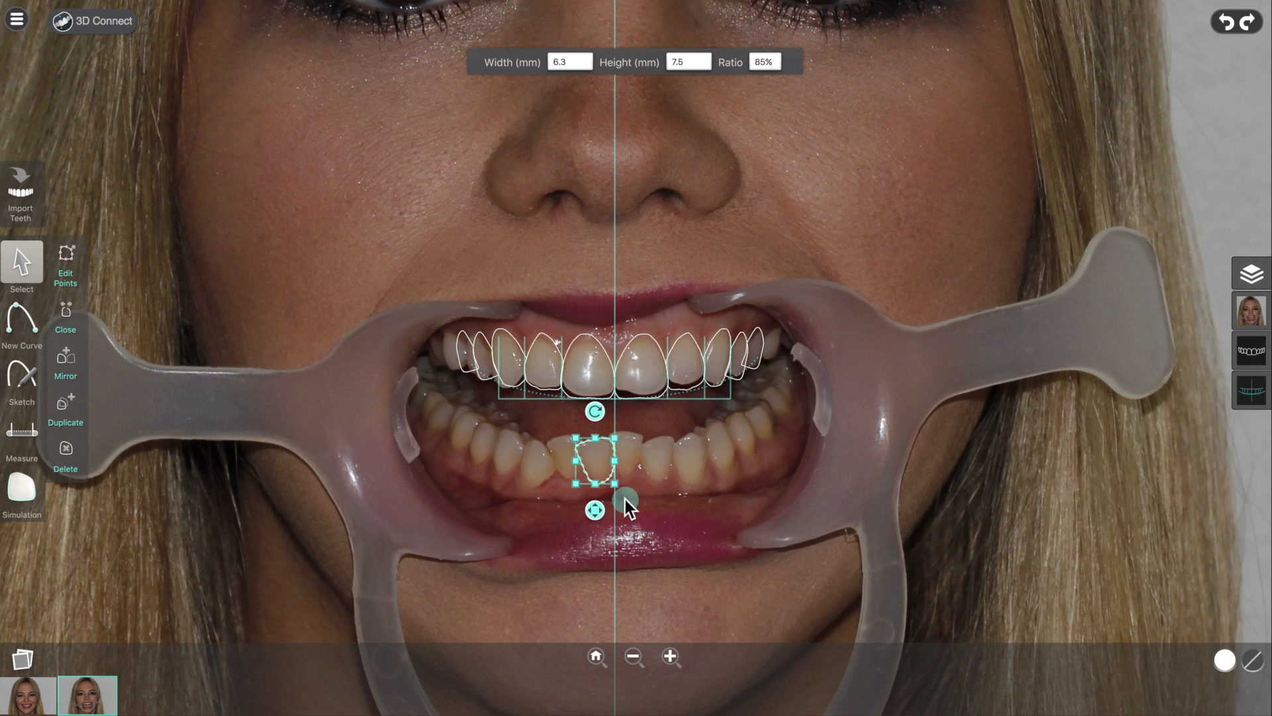
Delete the traced curve from the patient's lower right central incisor
{"action": "left_click", "coordinate": [654, 468]}
{"action": "left_click", "coordinate": [598, 471]}
{"action": "left_click", "coordinate": [66, 452]}
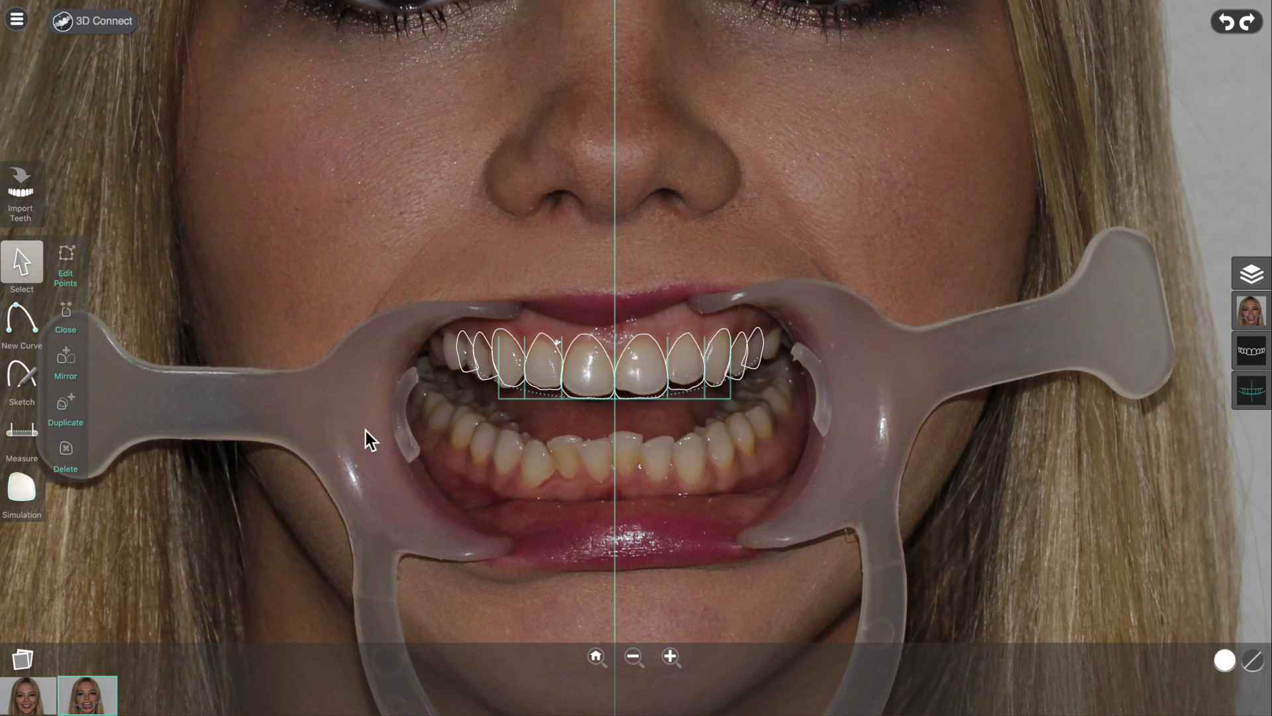
Measure the height of the patient's upper left premolar outlines with the ruler and add the measurement to the design
{"action": "left_click", "coordinate": [10, 431]}
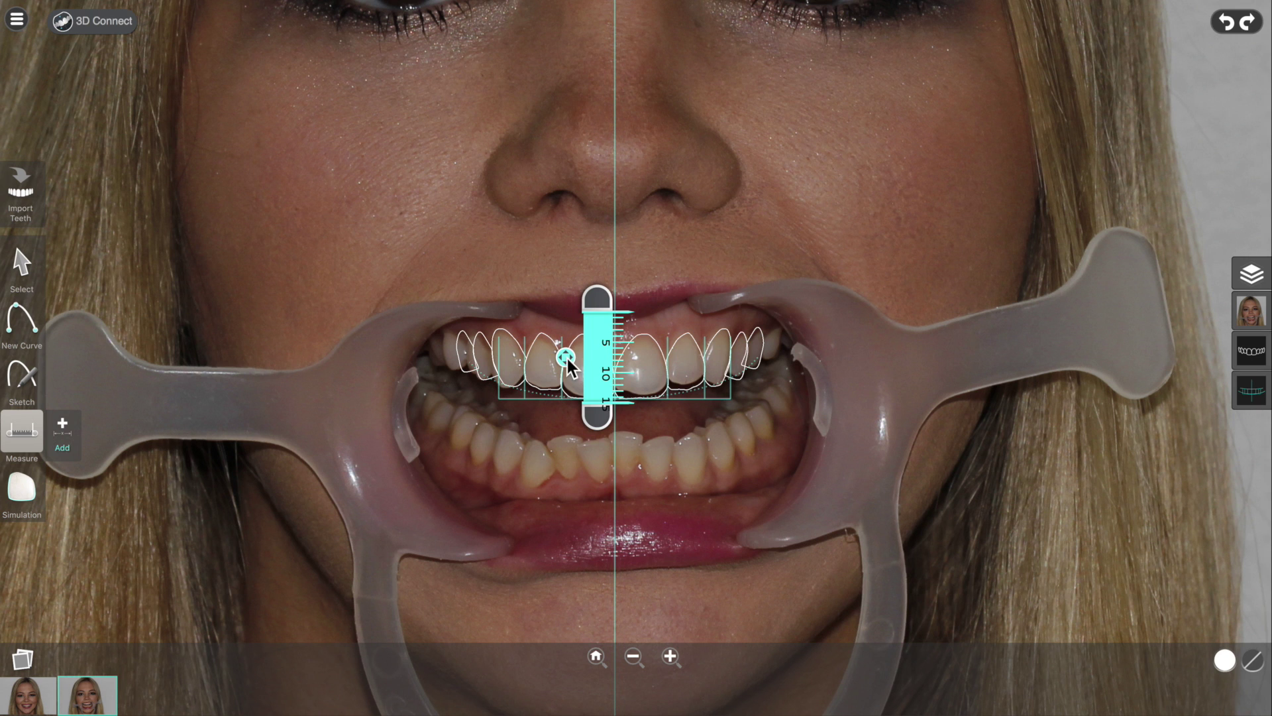
{"action": "left_click_drag", "start_coordinate": [564, 357], "coordinate": [689, 374]}
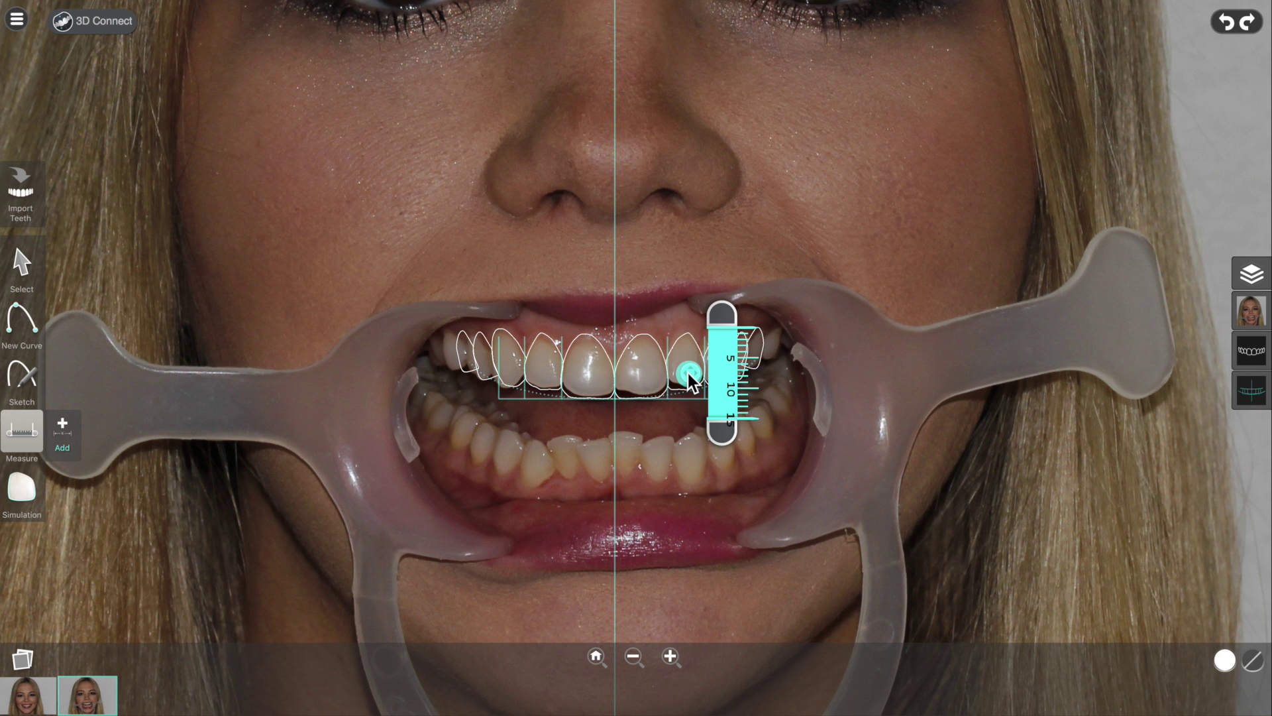
{"action": "left_click_drag", "start_coordinate": [709, 427], "coordinate": [706, 377]}
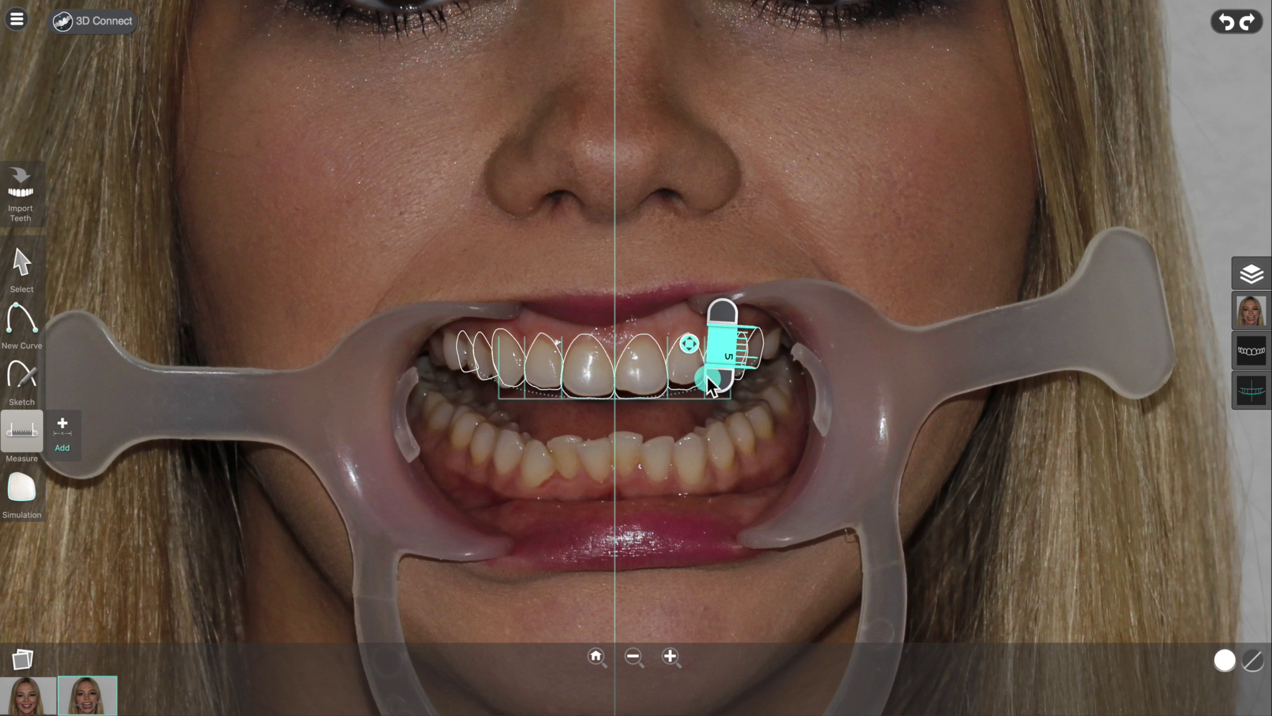
{"action": "left_click_drag", "start_coordinate": [713, 380], "coordinate": [711, 382]}
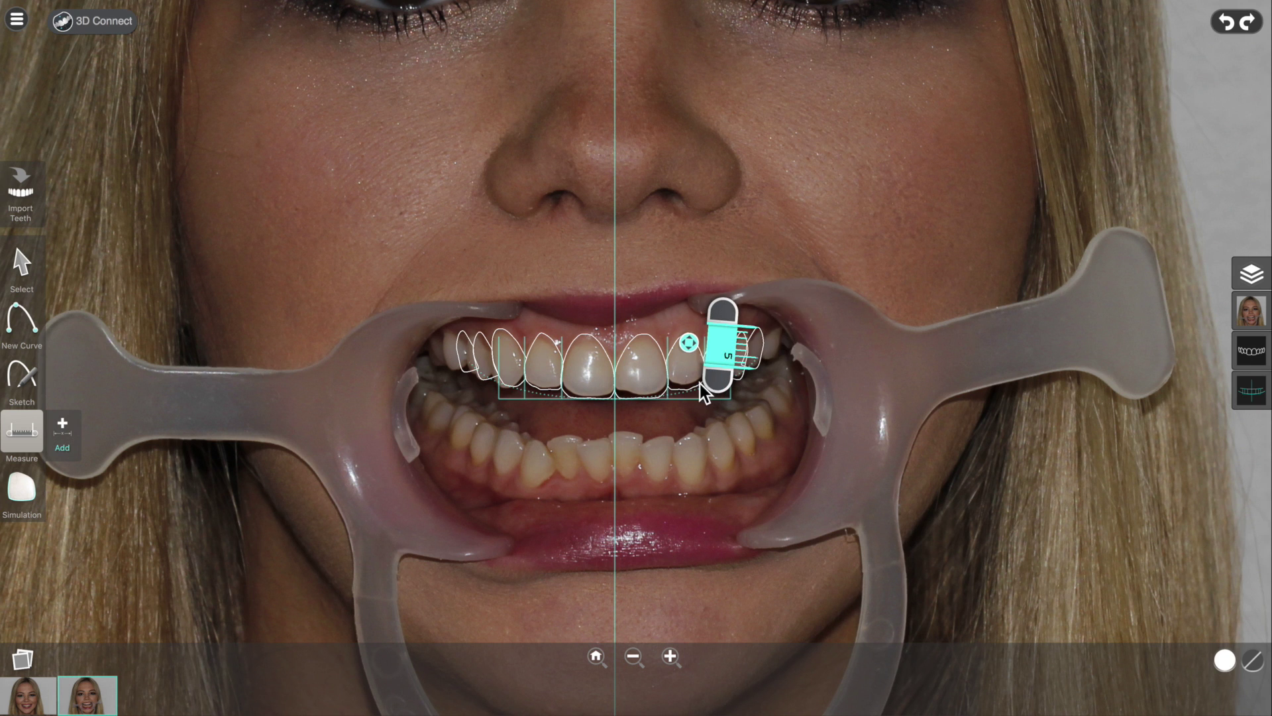
{"action": "left_click_drag", "start_coordinate": [725, 313], "coordinate": [724, 313]}
{"action": "scroll", "coordinate": [73, 433], "scroll_direction": "down", "scroll_amount": 3}
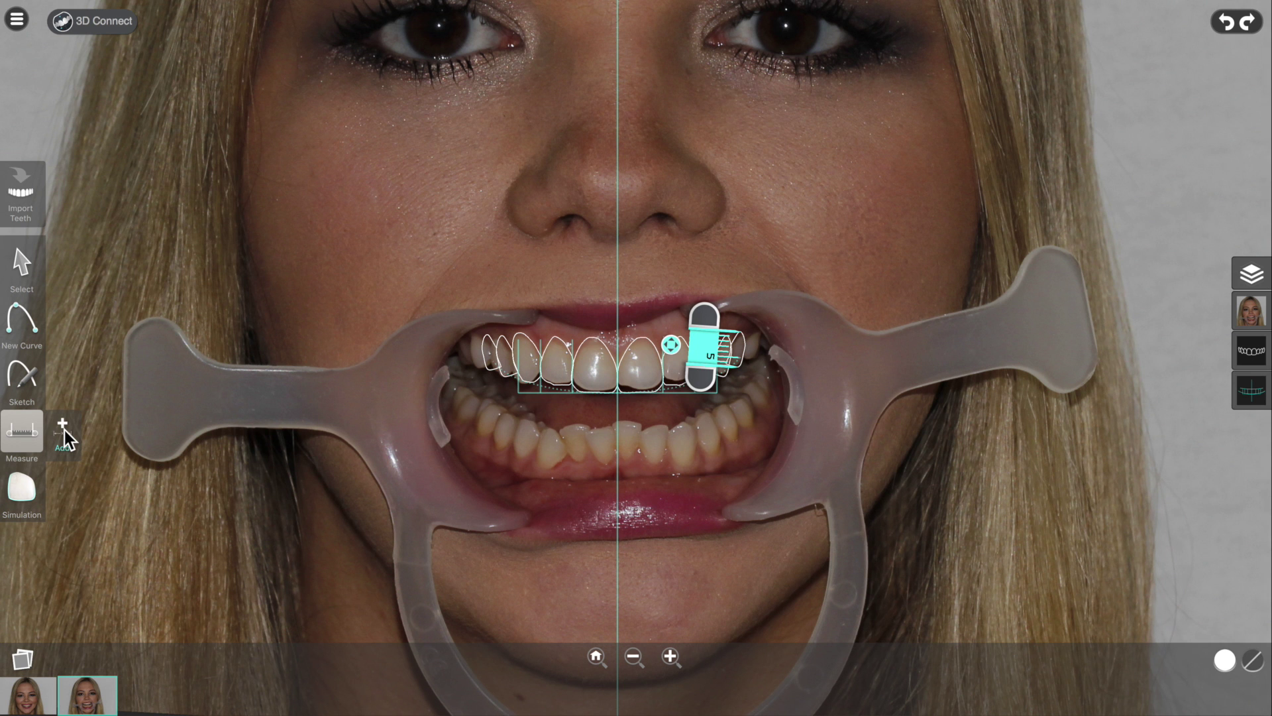
{"action": "left_click", "coordinate": [67, 437]}
{"action": "scroll", "coordinate": [707, 430], "scroll_direction": "up", "scroll_amount": 3}
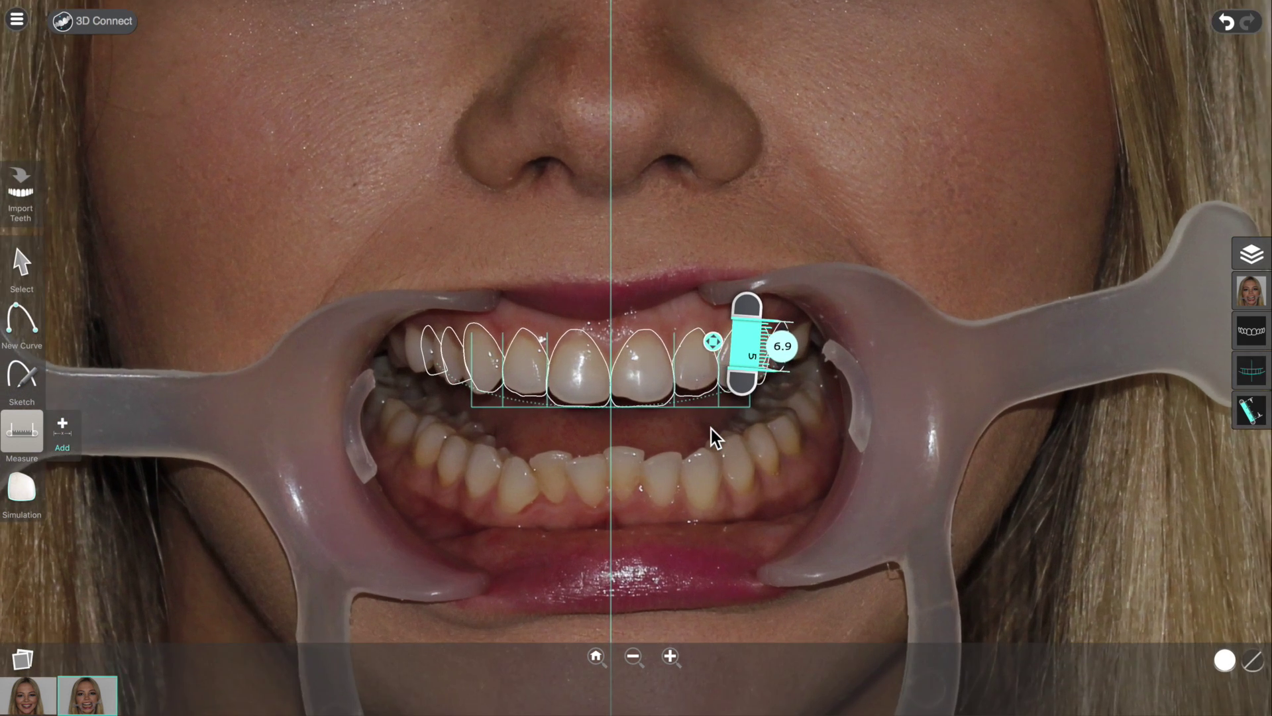
Measure the heights of the patient's upper left first premolar and canine outlines and add both measurements to the design
{"action": "mouse_move", "coordinate": [723, 342]}
{"action": "left_mouse_down"}
{"action": "mouse_move", "coordinate": [660, 349]}
{"action": "mouse_move", "coordinate": [705, 352]}
{"action": "left_mouse_up"}
{"action": "left_click_drag", "start_coordinate": [737, 395], "coordinate": [724, 424]}
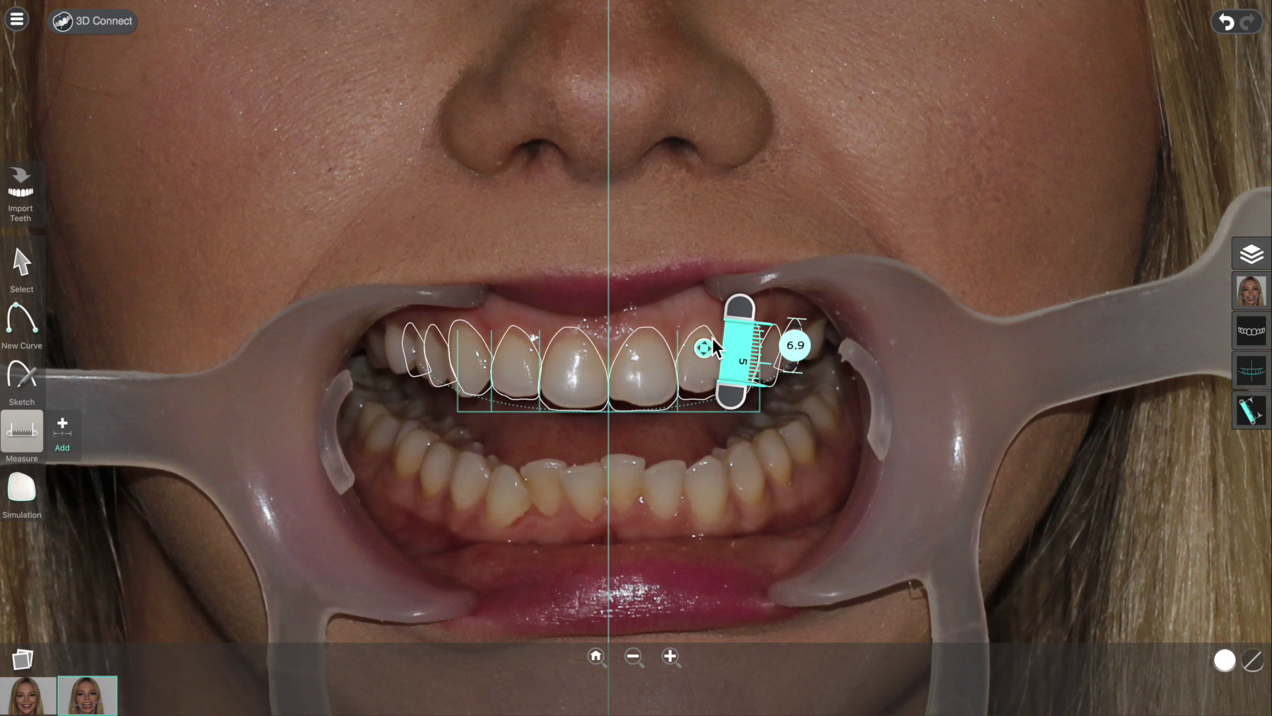
{"action": "left_click", "coordinate": [62, 432]}
{"action": "left_click_drag", "start_coordinate": [706, 353], "coordinate": [684, 339]}
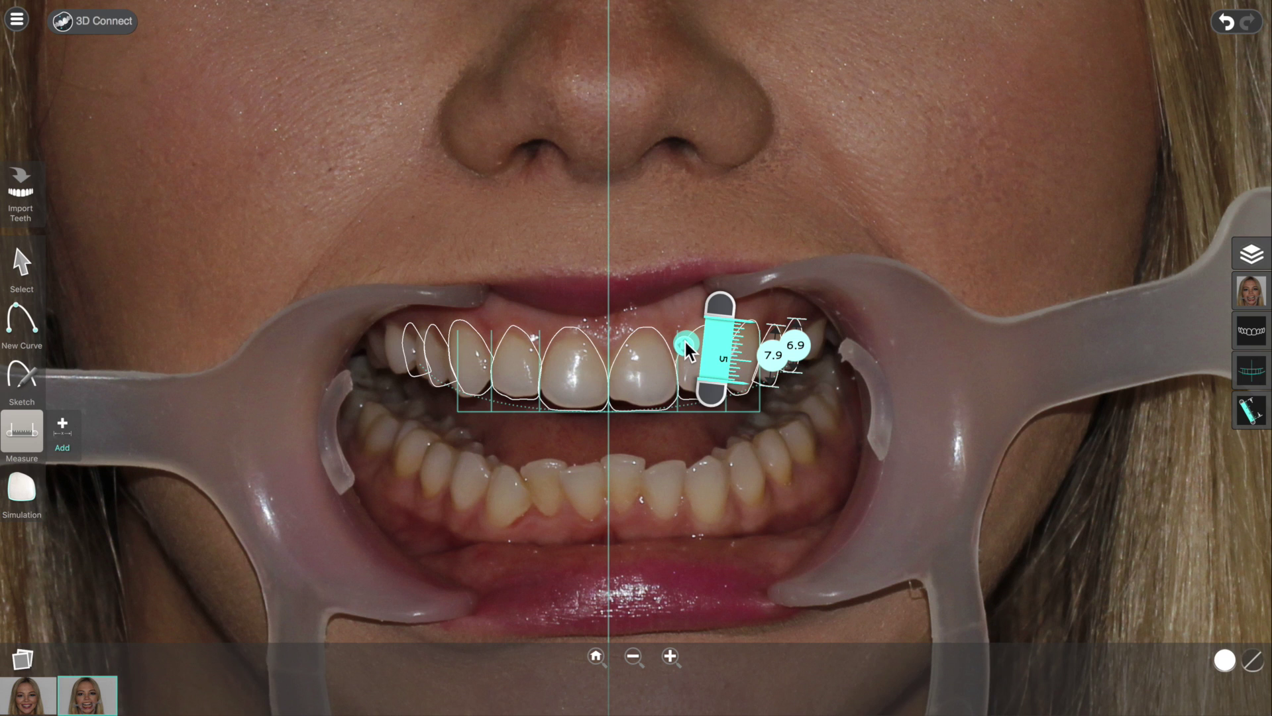
{"action": "left_click_drag", "start_coordinate": [705, 397], "coordinate": [696, 409]}
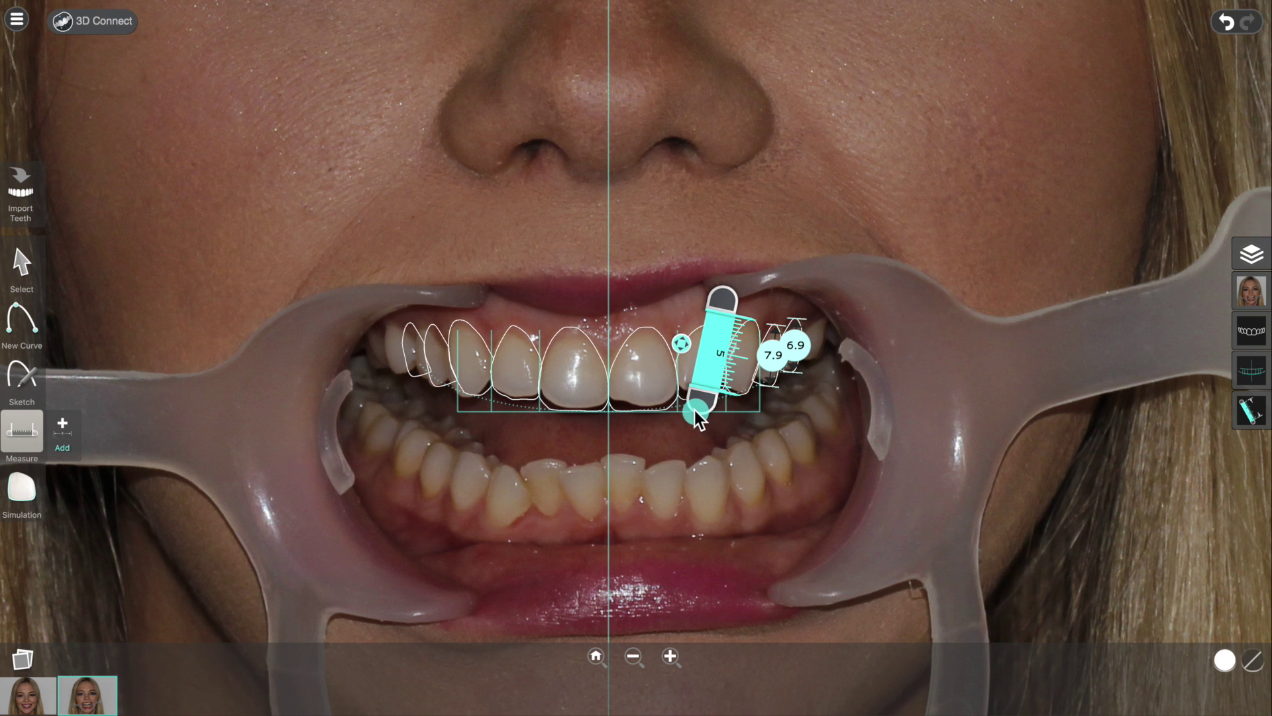
{"action": "left_click", "coordinate": [73, 428]}
Measure the heights of the patient's upper left lateral and central incisor outlines and add both measurements
{"action": "left_click_drag", "start_coordinate": [682, 343], "coordinate": [624, 341]}
{"action": "left_click_drag", "start_coordinate": [653, 405], "coordinate": [657, 404]}
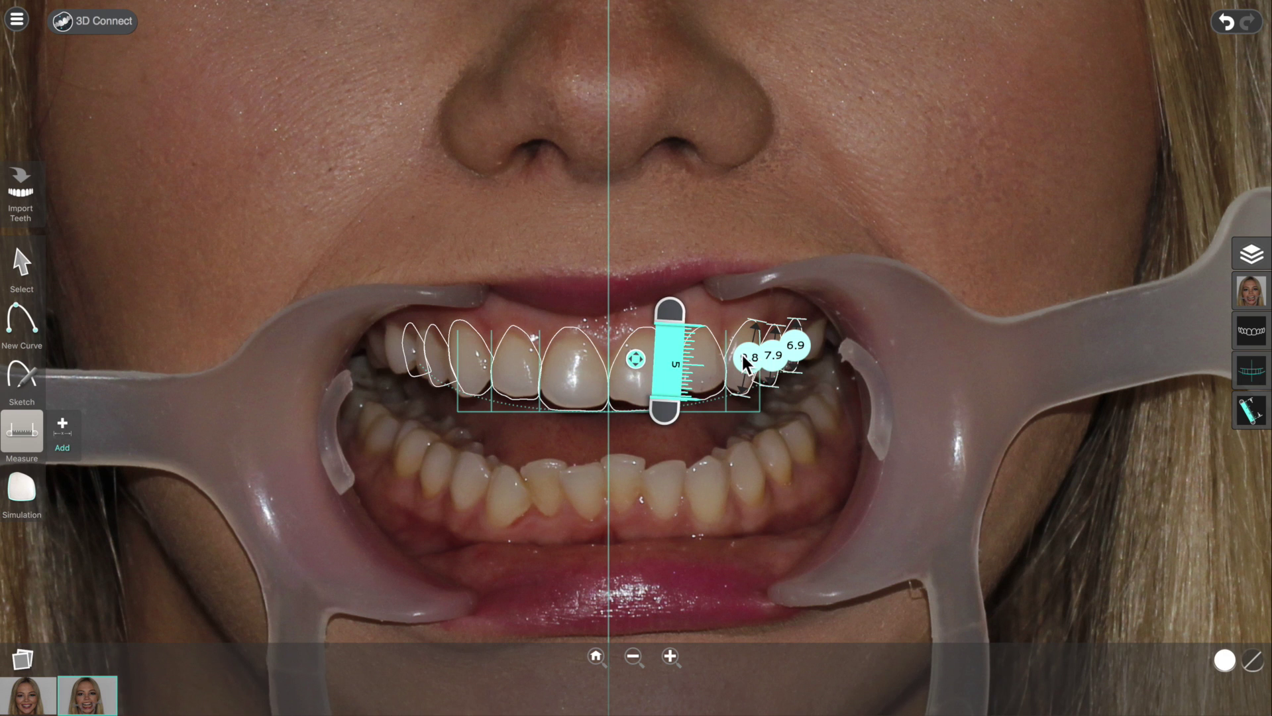
{"action": "left_click", "coordinate": [74, 427]}
{"action": "left_click_drag", "start_coordinate": [638, 362], "coordinate": [587, 368]}
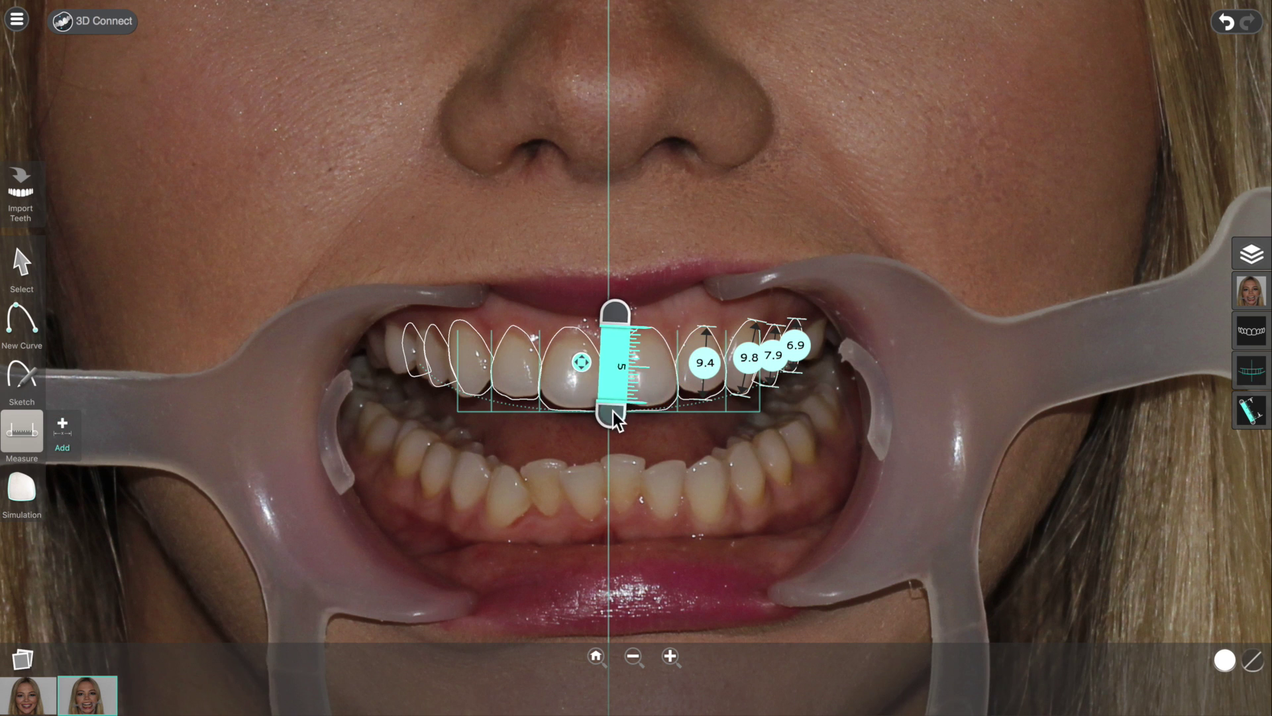
{"action": "left_click", "coordinate": [63, 432]}
Add height measurements to the patient's upper right central and lateral incisor outlines
{"action": "left_click_drag", "start_coordinate": [581, 365], "coordinate": [445, 364]}
{"action": "left_click", "coordinate": [56, 431]}
{"action": "left_click_drag", "start_coordinate": [476, 417], "coordinate": [478, 411]}
{"action": "left_click", "coordinate": [78, 423]}
{"action": "left_click_drag", "start_coordinate": [446, 361], "coordinate": [393, 362]}
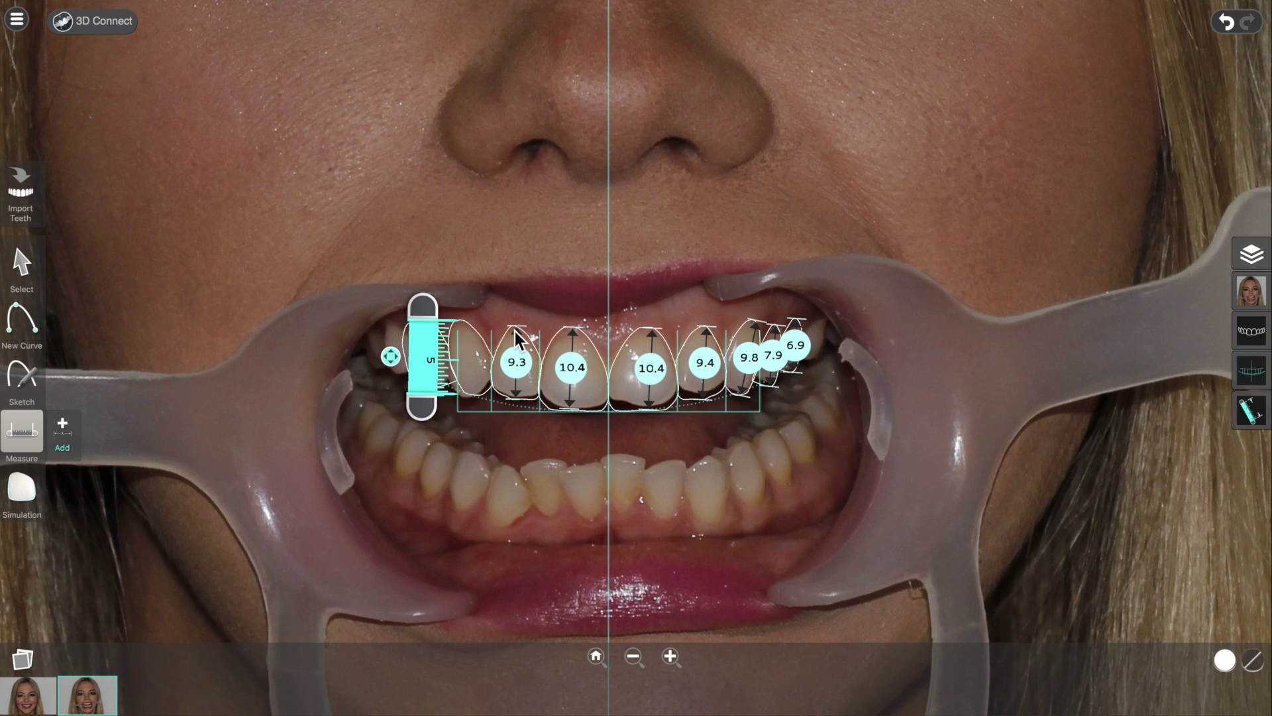
Adjust the end point of the upper right lateral incisor measurement to 9.4 and reposition its label over the tooth
{"action": "left_click_drag", "start_coordinate": [515, 332], "coordinate": [515, 306]}
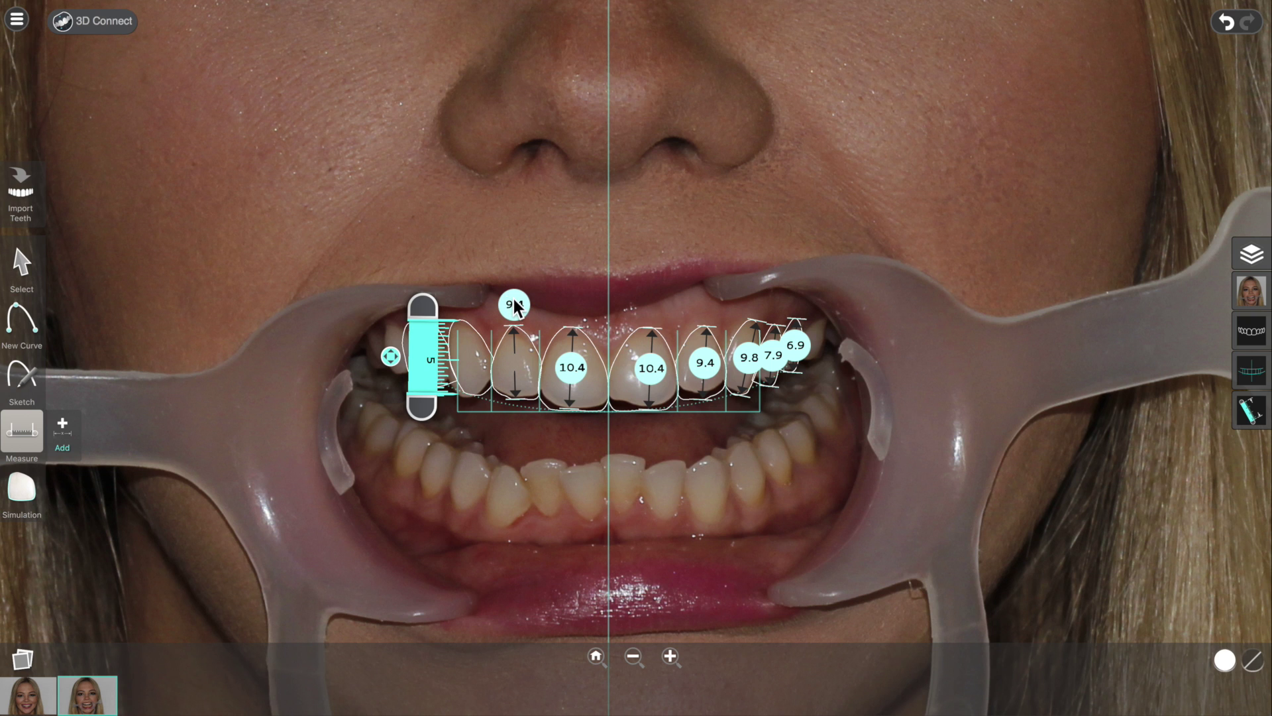
{"action": "left_click", "coordinate": [514, 390]}
{"action": "left_click_drag", "start_coordinate": [505, 302], "coordinate": [510, 357]}
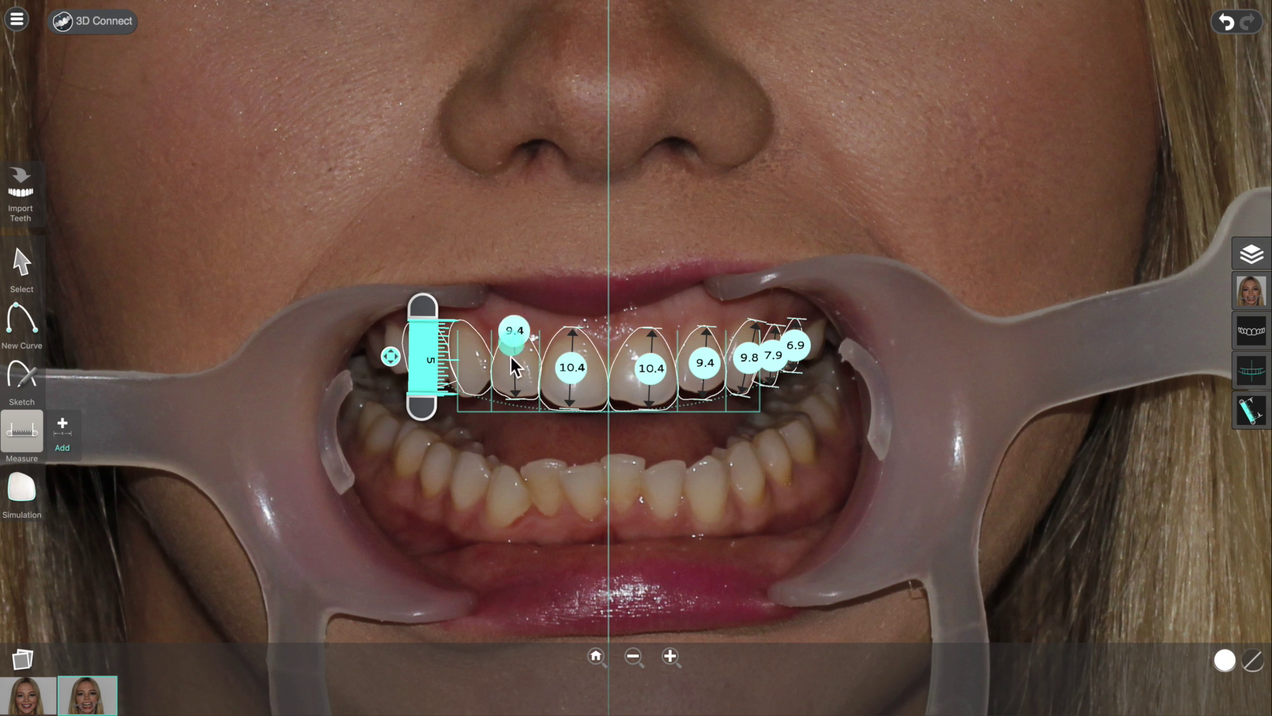
{"action": "left_click_drag", "start_coordinate": [511, 365], "coordinate": [519, 304]}
{"action": "mouse_move", "coordinate": [571, 370]}
{"action": "left_mouse_down"}
{"action": "mouse_move", "coordinate": [577, 295]}
{"action": "mouse_move", "coordinate": [574, 369]}
{"action": "left_mouse_up"}
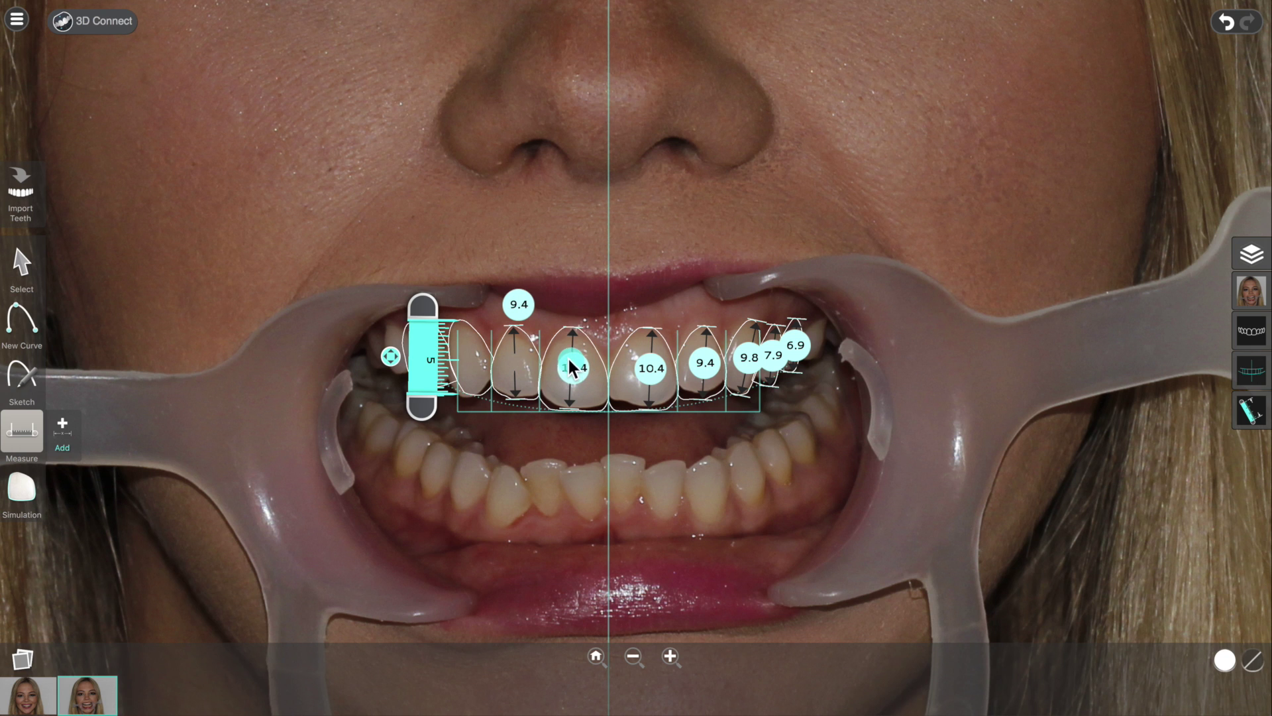
{"action": "left_click_drag", "start_coordinate": [519, 304], "coordinate": [516, 366]}
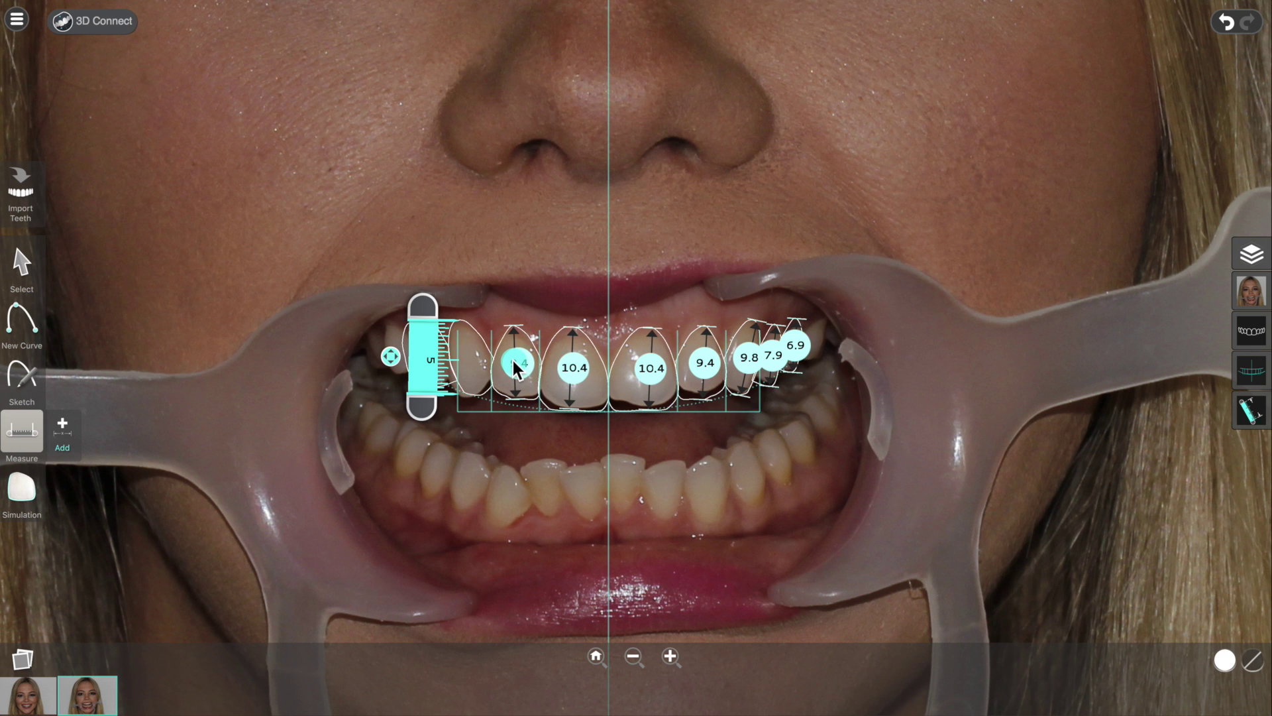
Add a trial measurement on the skin above the patient's upper right teeth and delete it
{"action": "left_click_drag", "start_coordinate": [390, 356], "coordinate": [369, 268]}
{"action": "left_click", "coordinate": [62, 431]}
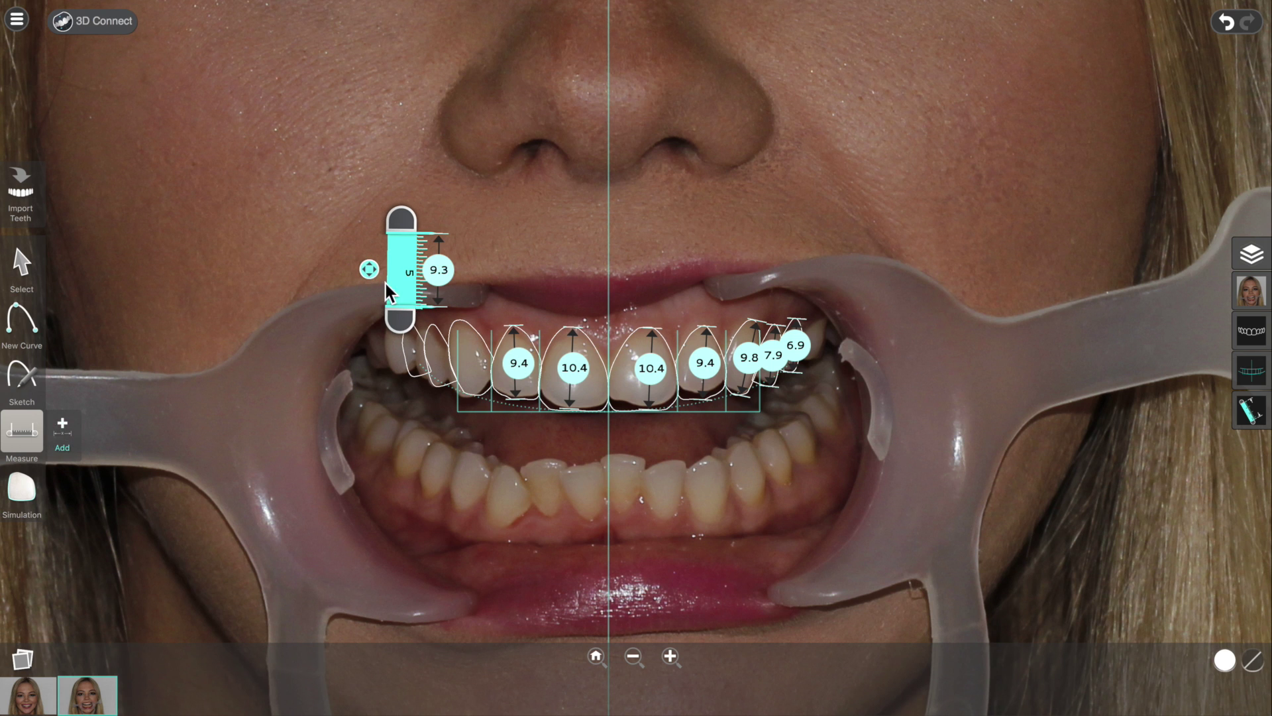
{"action": "left_click_drag", "start_coordinate": [373, 273], "coordinate": [314, 312]}
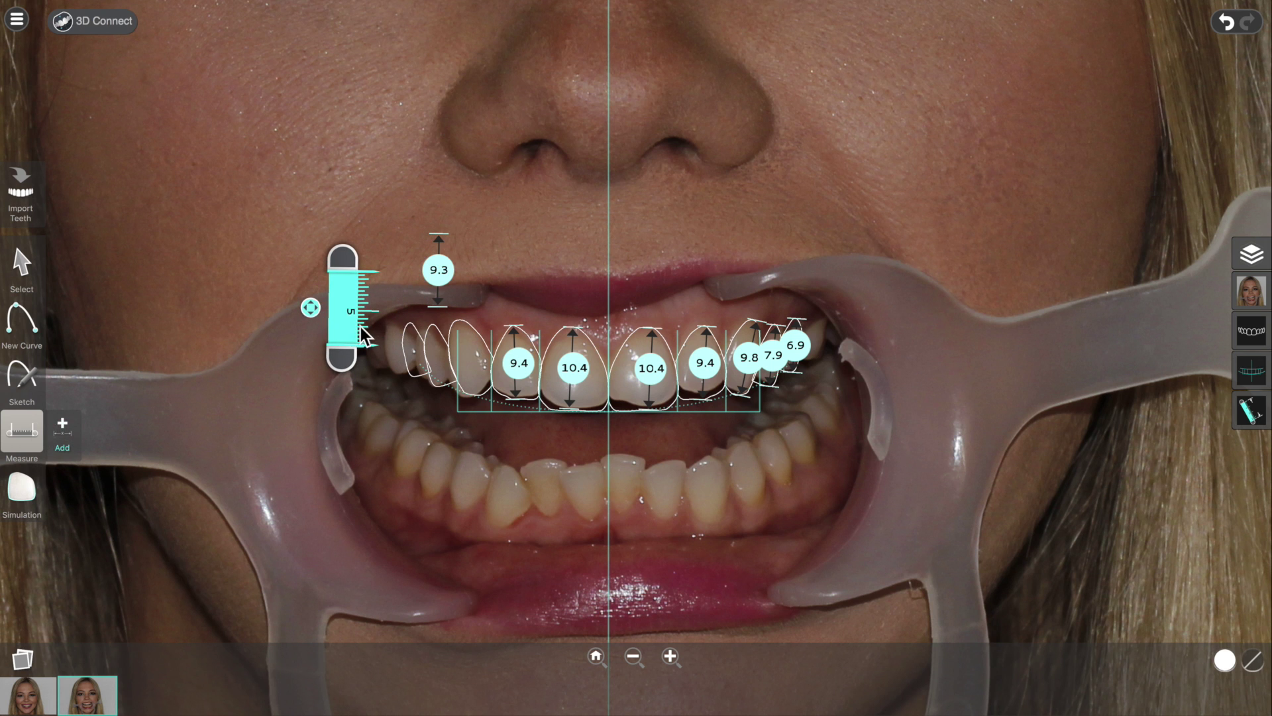
{"action": "left_click", "coordinate": [438, 272]}
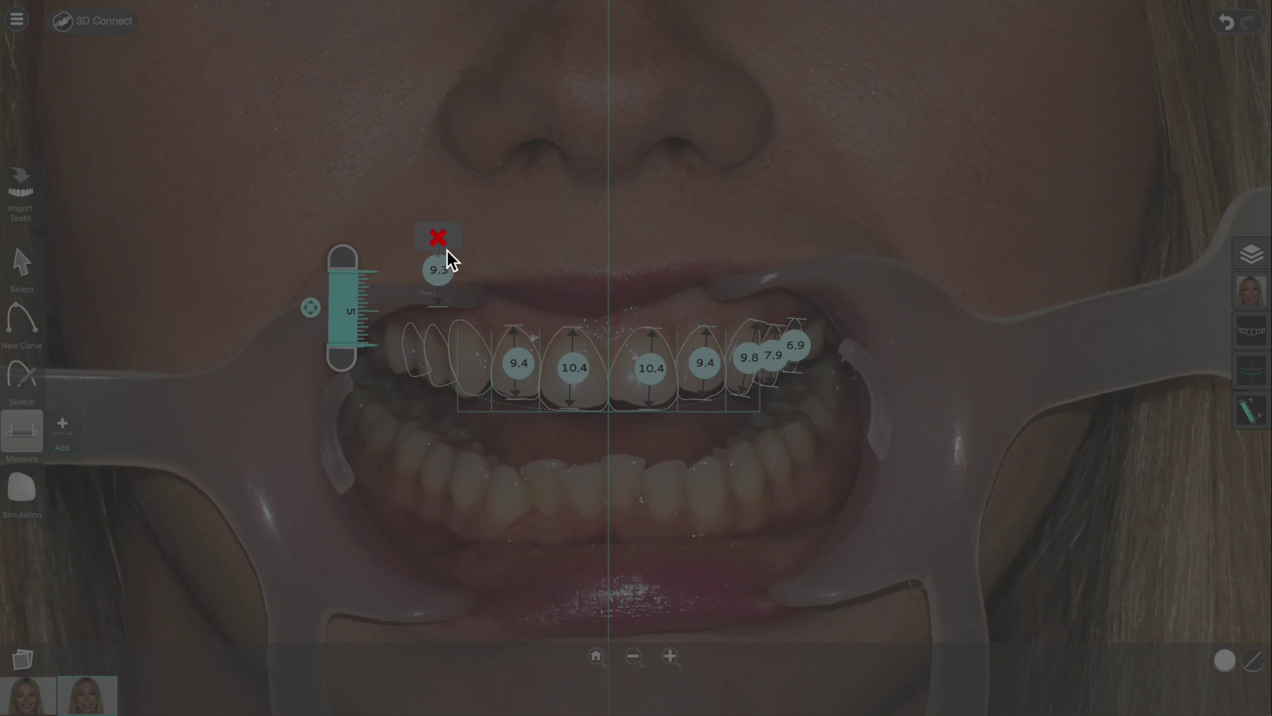
{"action": "left_click", "coordinate": [438, 238]}
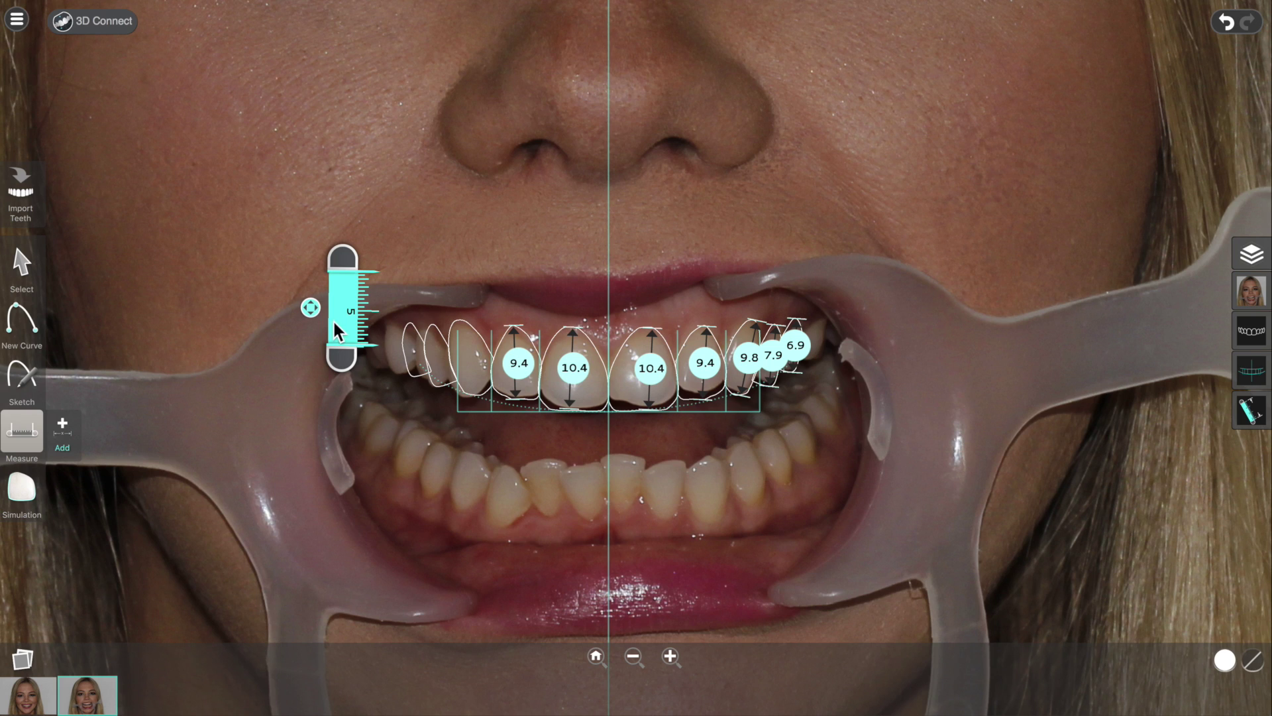
Measure the heights of the patient's upper right canine and both premolar outlines and add the measurements
{"action": "left_click_drag", "start_coordinate": [309, 308], "coordinate": [435, 403]}
{"action": "left_click", "coordinate": [60, 426]}
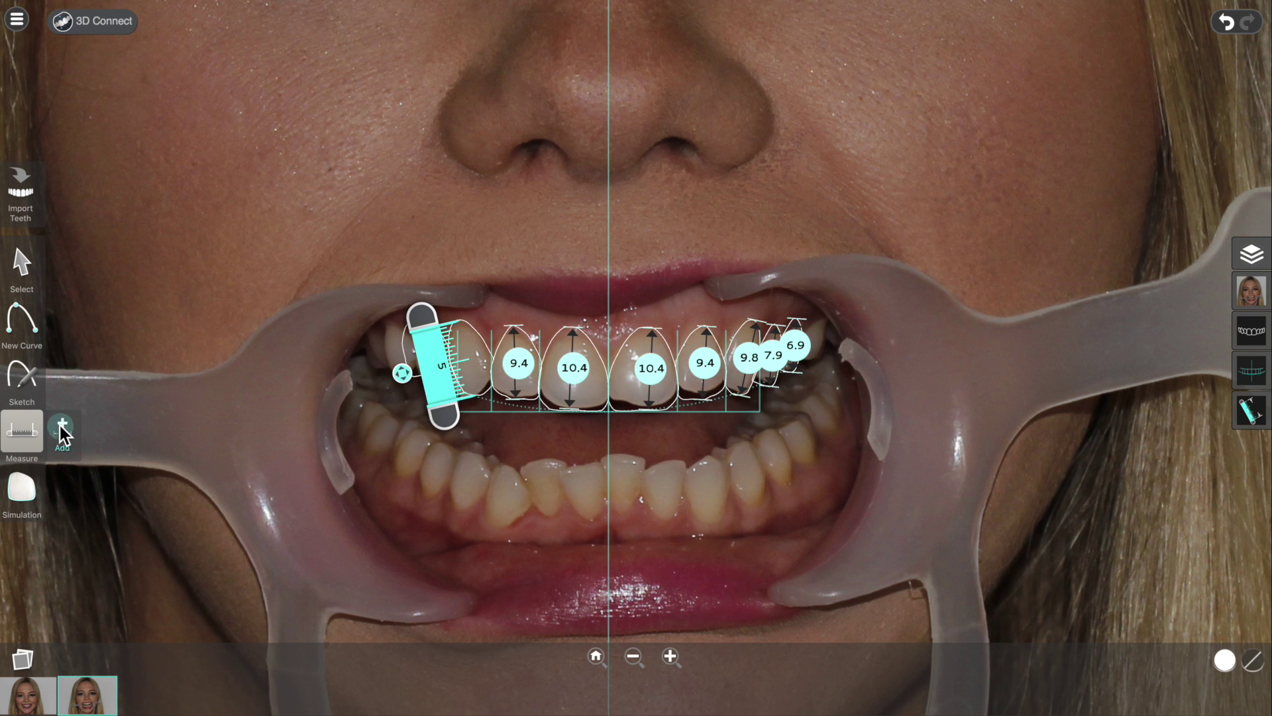
{"action": "left_click_drag", "start_coordinate": [389, 375], "coordinate": [365, 382]}
{"action": "left_click_drag", "start_coordinate": [408, 420], "coordinate": [402, 407]}
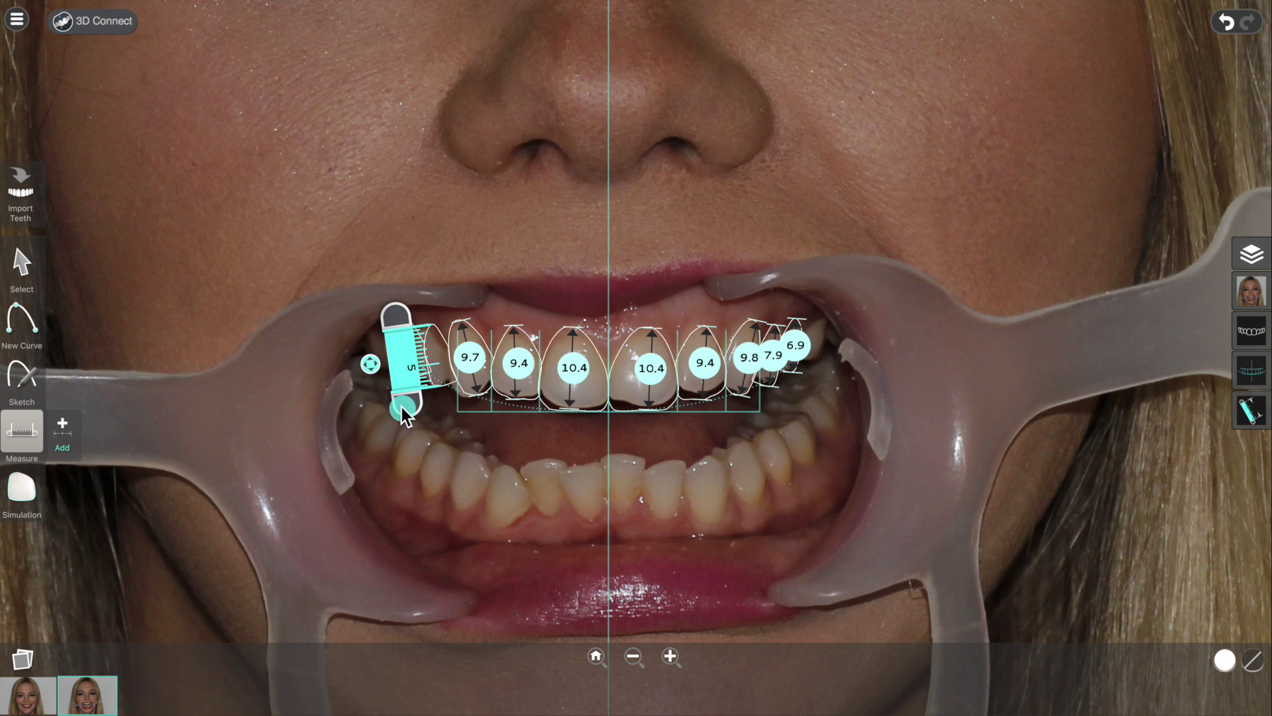
{"action": "left_click", "coordinate": [63, 429]}
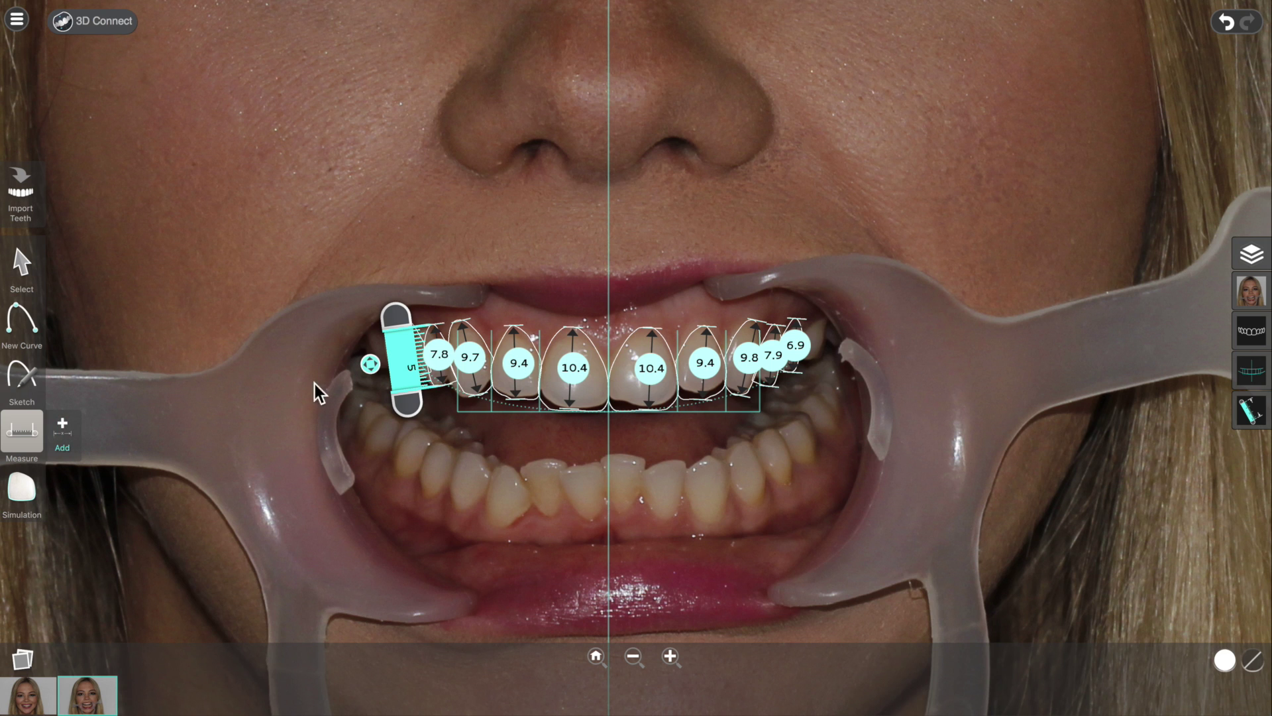
{"action": "left_click_drag", "start_coordinate": [366, 368], "coordinate": [339, 370]}
{"action": "left_click_drag", "start_coordinate": [340, 369], "coordinate": [343, 367]}
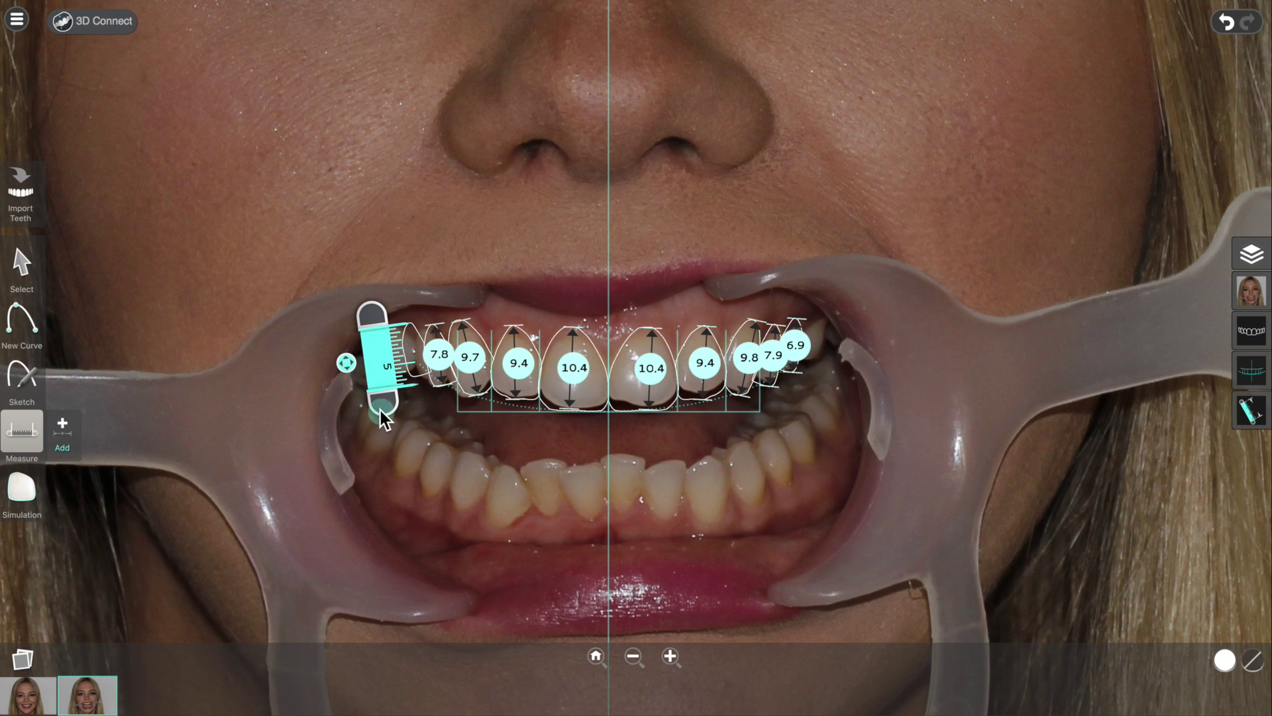
{"action": "left_click_drag", "start_coordinate": [380, 411], "coordinate": [377, 381]}
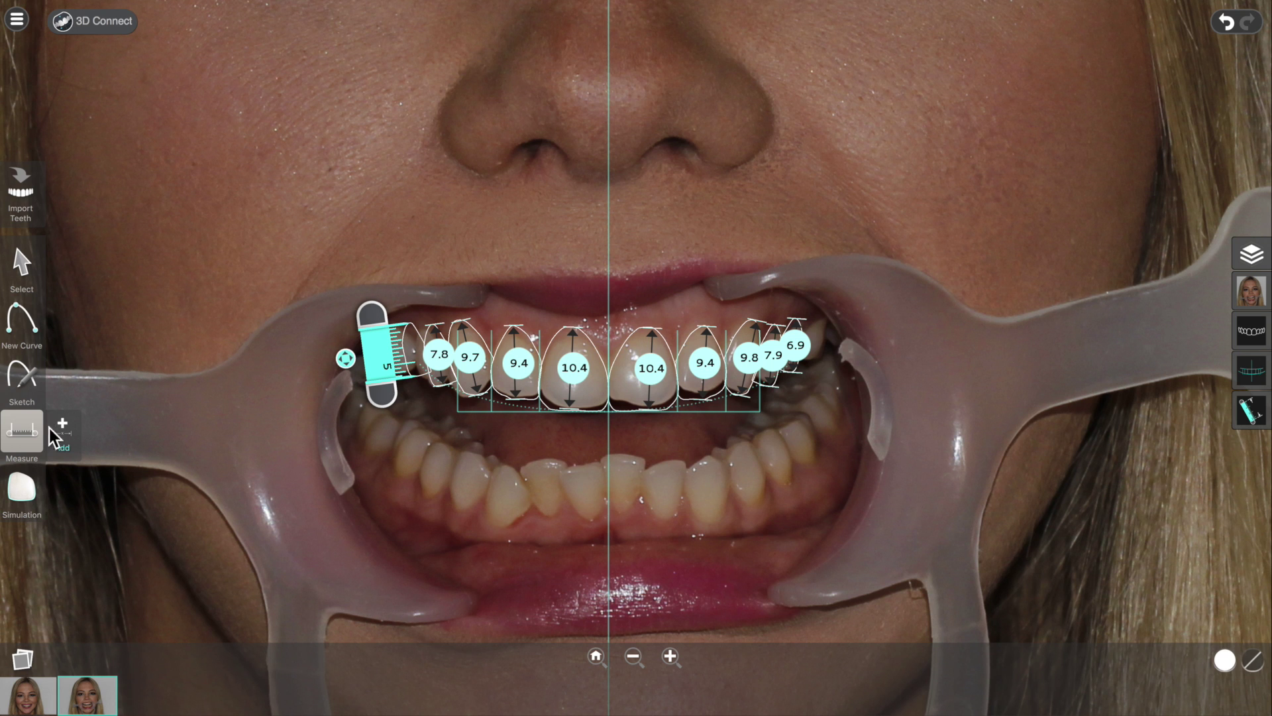
Measure the gap between the upper left central incisor's biting edge and its outline, add it, and refine its end point
{"action": "left_click_drag", "start_coordinate": [346, 361], "coordinate": [547, 438]}
{"action": "left_click_drag", "start_coordinate": [588, 482], "coordinate": [561, 332]}
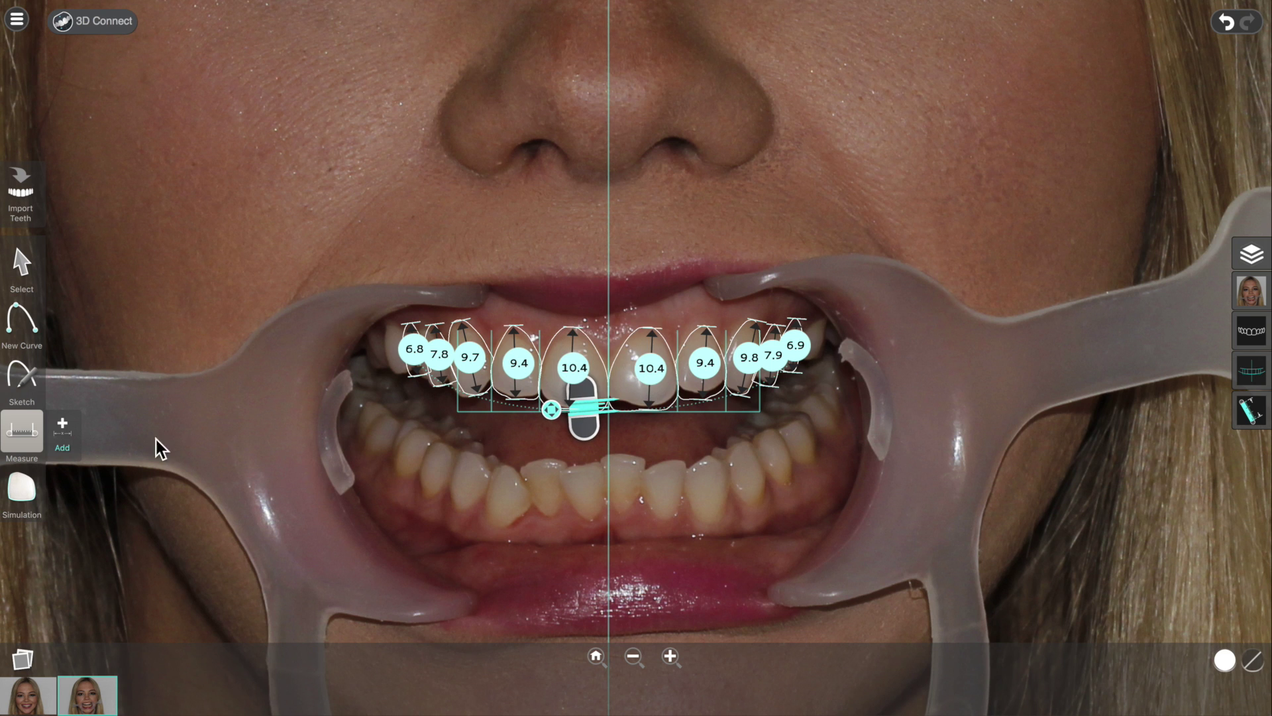
{"action": "left_click", "coordinate": [61, 427]}
{"action": "left_click_drag", "start_coordinate": [556, 418], "coordinate": [551, 428]}
{"action": "scroll", "coordinate": [651, 440], "scroll_direction": "up", "scroll_amount": 3}
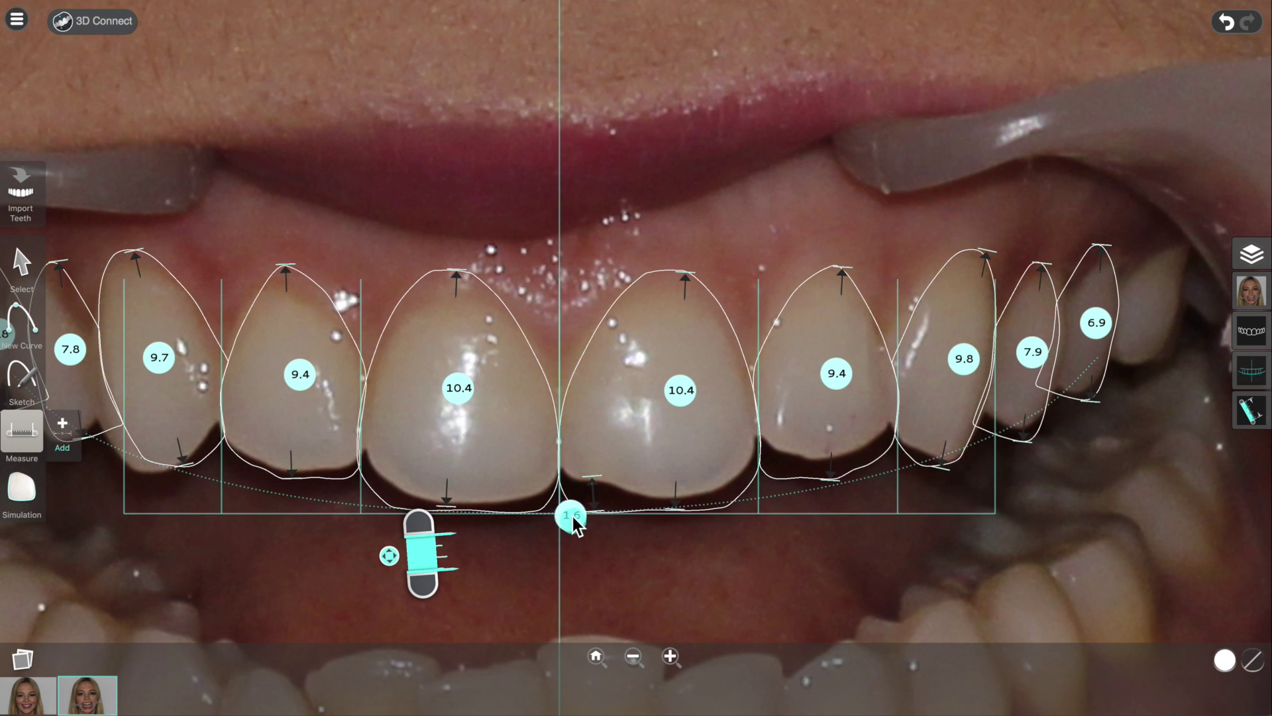
{"action": "left_click_drag", "start_coordinate": [596, 488], "coordinate": [597, 483]}
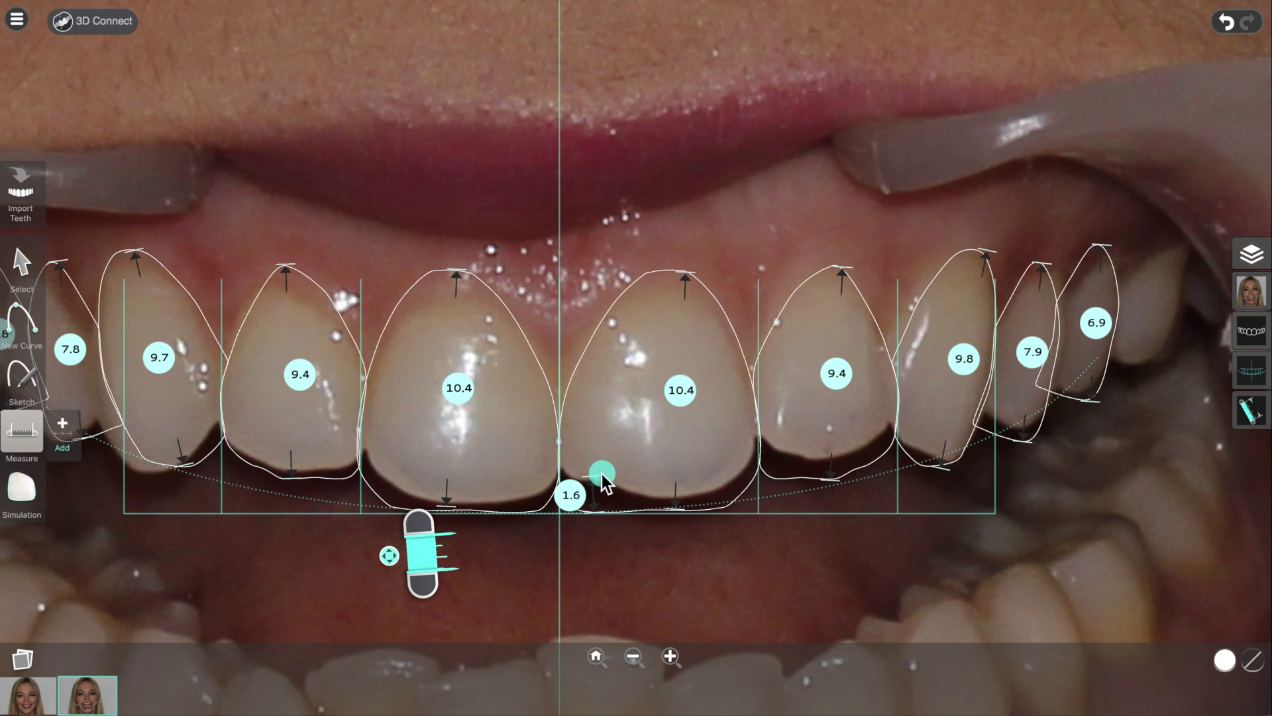
{"action": "left_click_drag", "start_coordinate": [596, 480], "coordinate": [597, 477]}
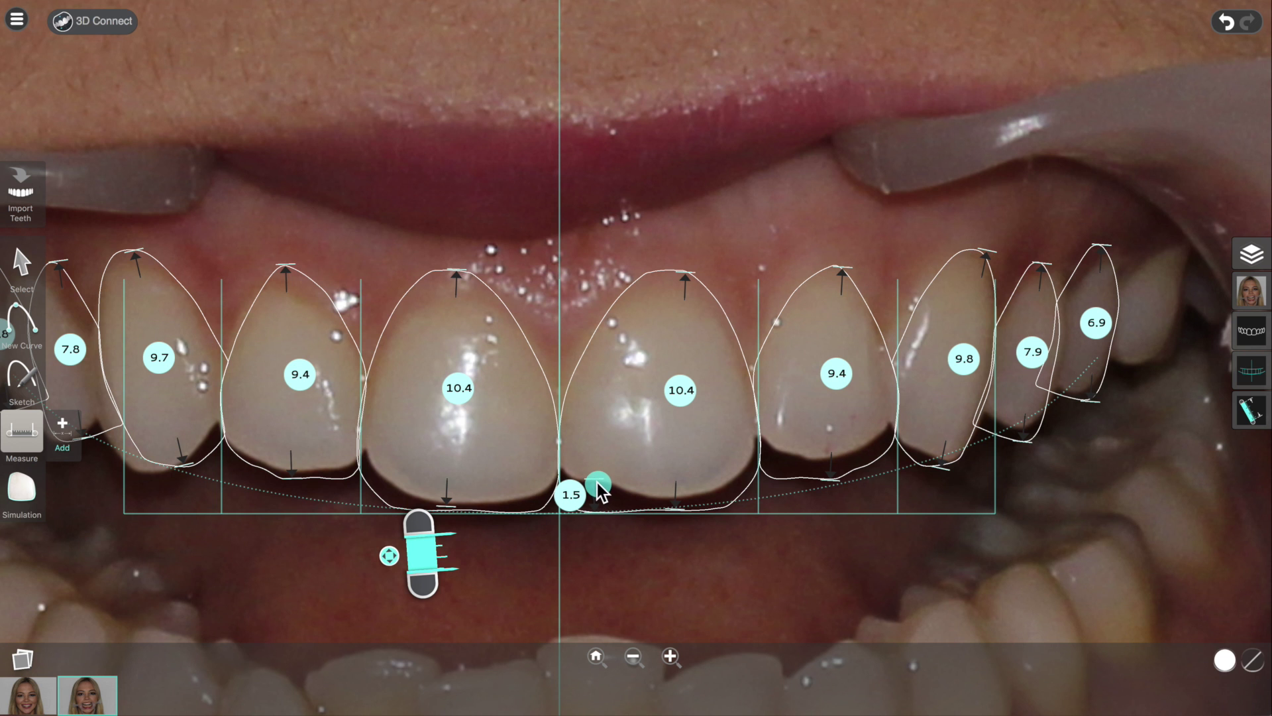
{"action": "scroll", "coordinate": [615, 545], "scroll_direction": "down", "scroll_amount": 3}
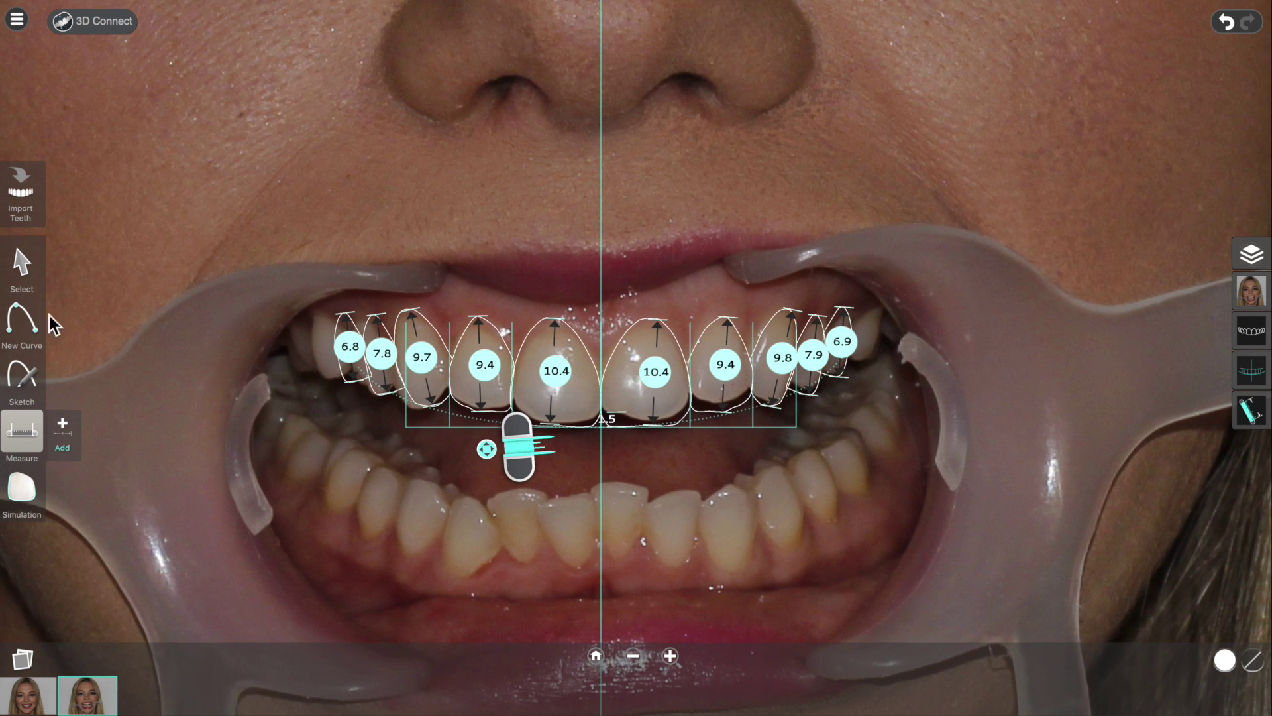
{"action": "left_click", "coordinate": [22, 269]}
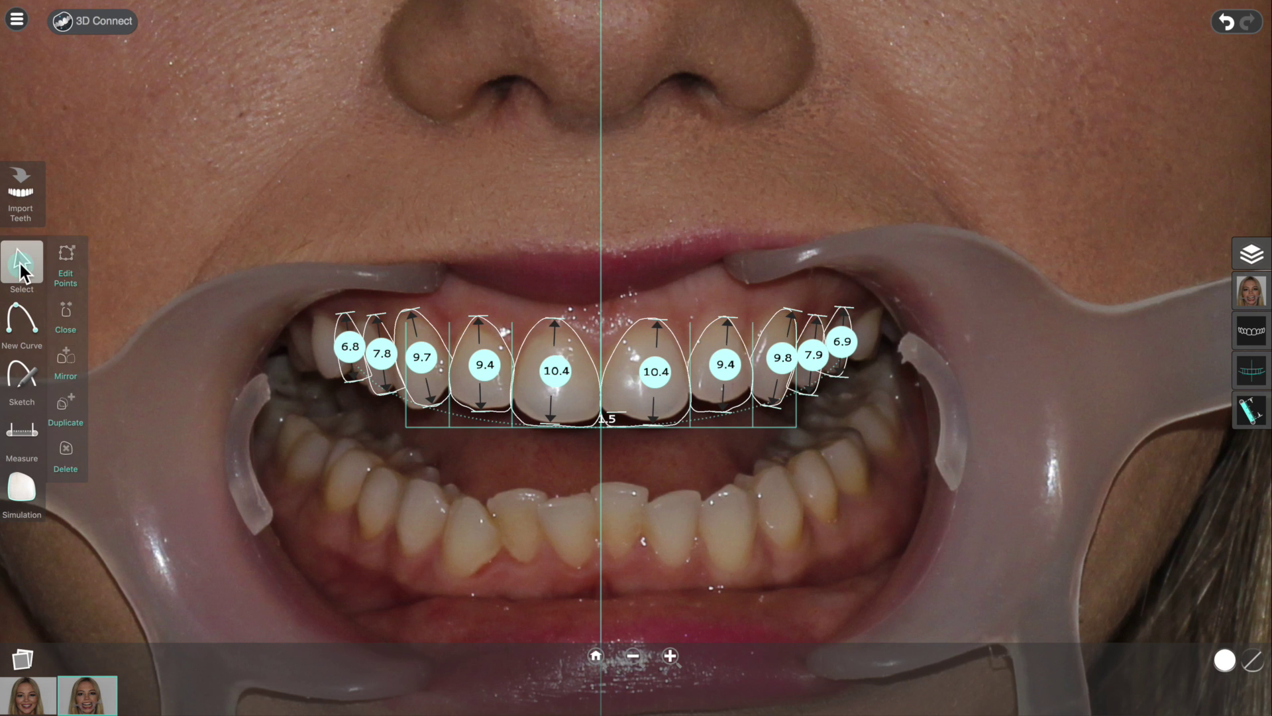
Hide the photo layer to examine the tooth outlines with their measurements alone, and show the photo again
{"action": "scroll", "coordinate": [633, 467], "scroll_direction": "down", "scroll_amount": 4}
{"action": "scroll", "coordinate": [633, 465], "scroll_direction": "up", "scroll_amount": 5}
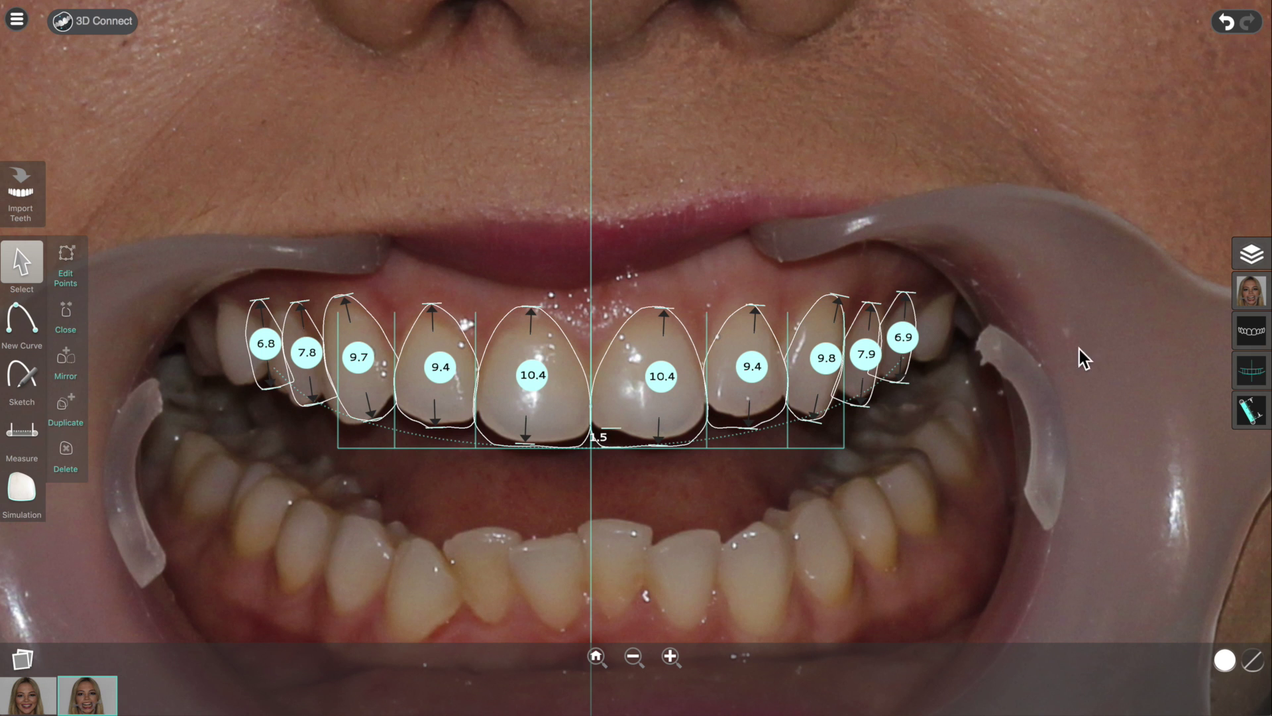
{"action": "left_click", "coordinate": [1257, 293]}
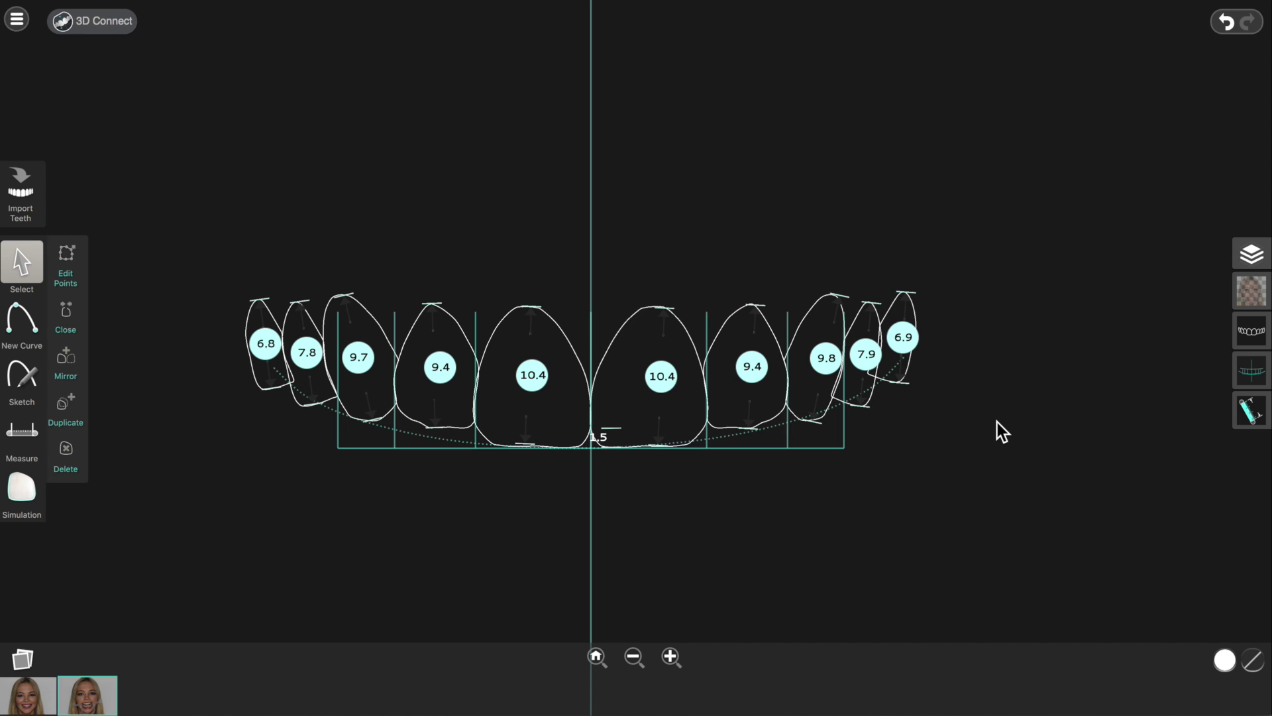
{"action": "scroll", "coordinate": [996, 423], "scroll_direction": "up", "scroll_amount": 2}
{"action": "scroll", "coordinate": [996, 423], "scroll_direction": "down", "scroll_amount": 1}
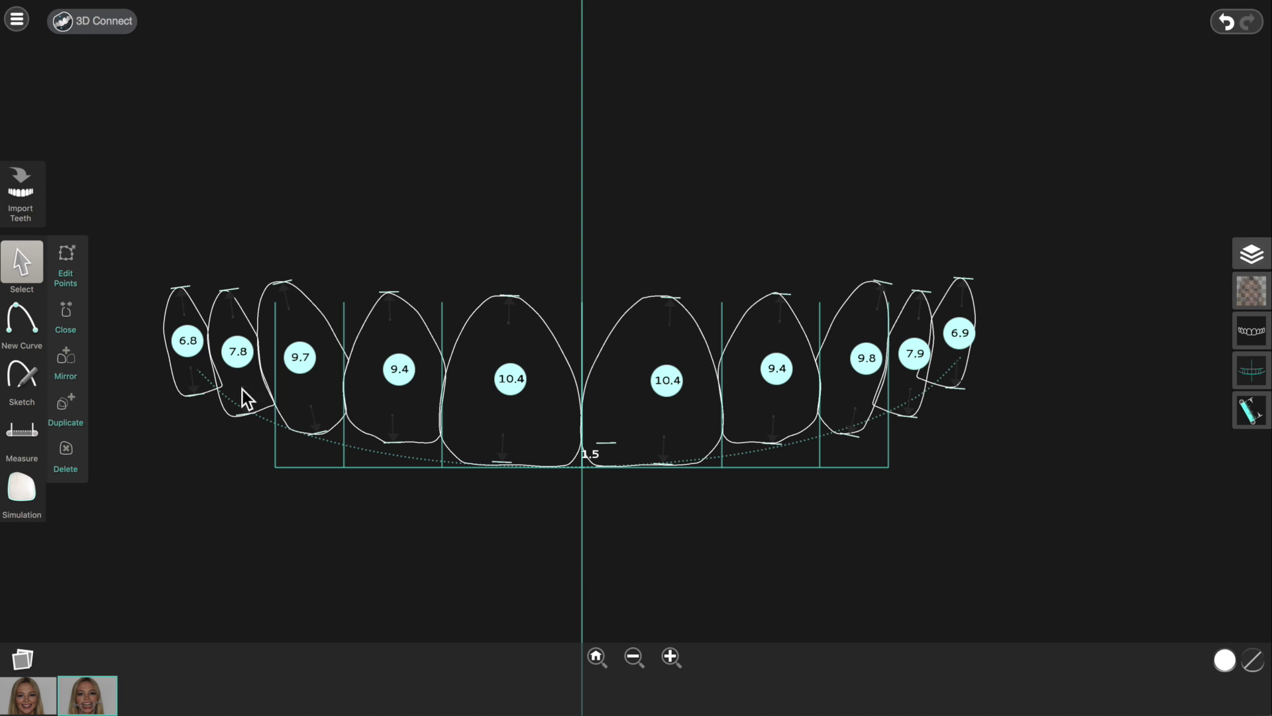
{"action": "left_click", "coordinate": [1262, 291]}
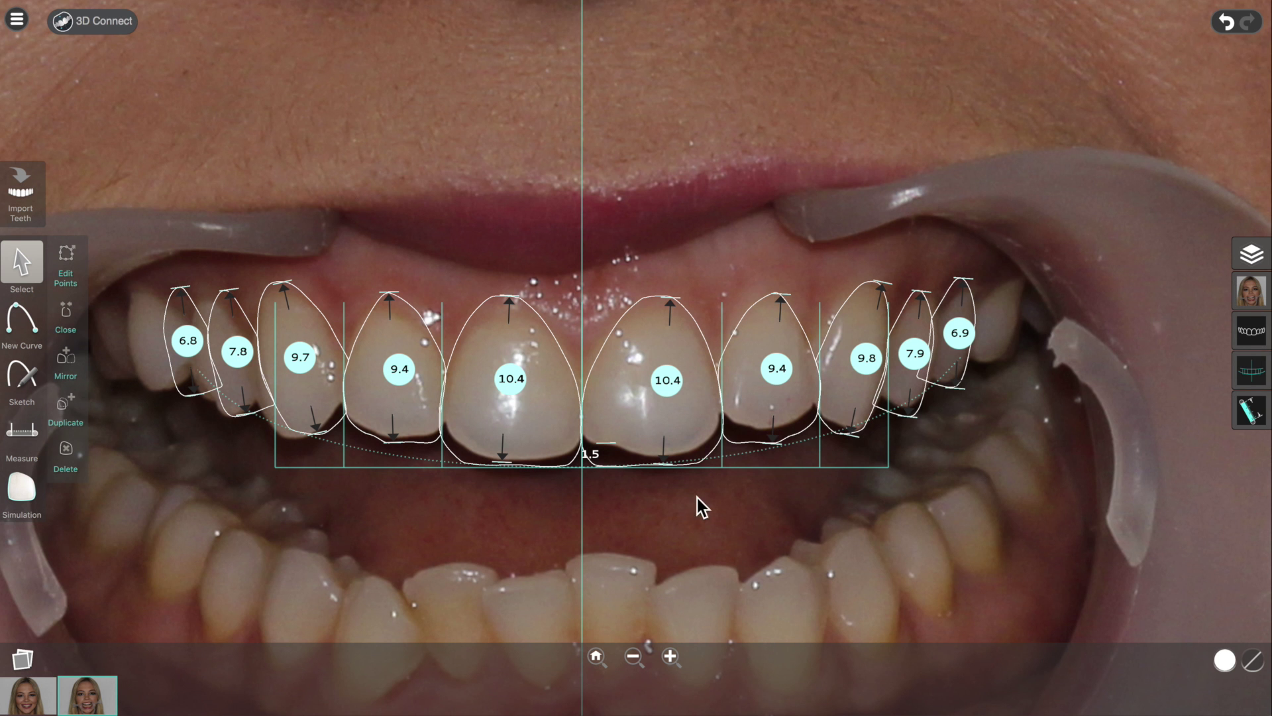
{"action": "scroll", "coordinate": [328, 512], "scroll_direction": "down", "scroll_amount": 5}
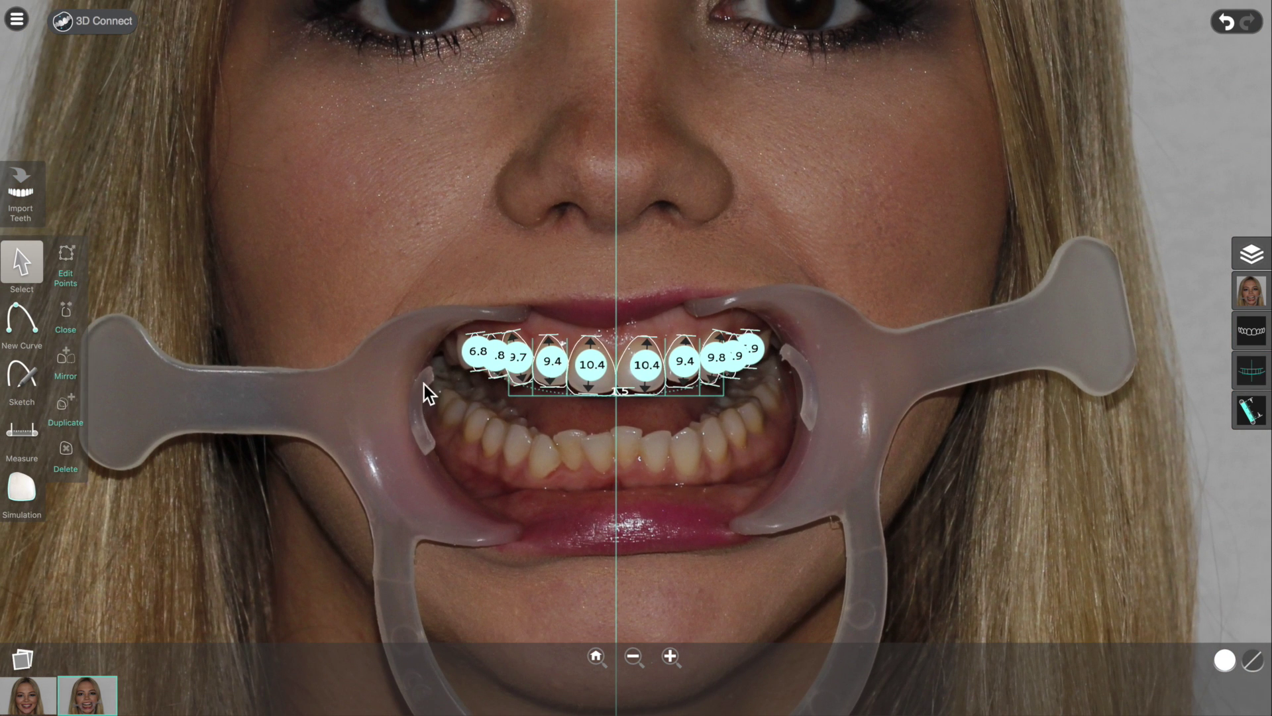
Switch to the patient's smile photo and hide the Measurements layer
{"action": "left_click_drag", "start_coordinate": [618, 229], "coordinate": [574, 334]}
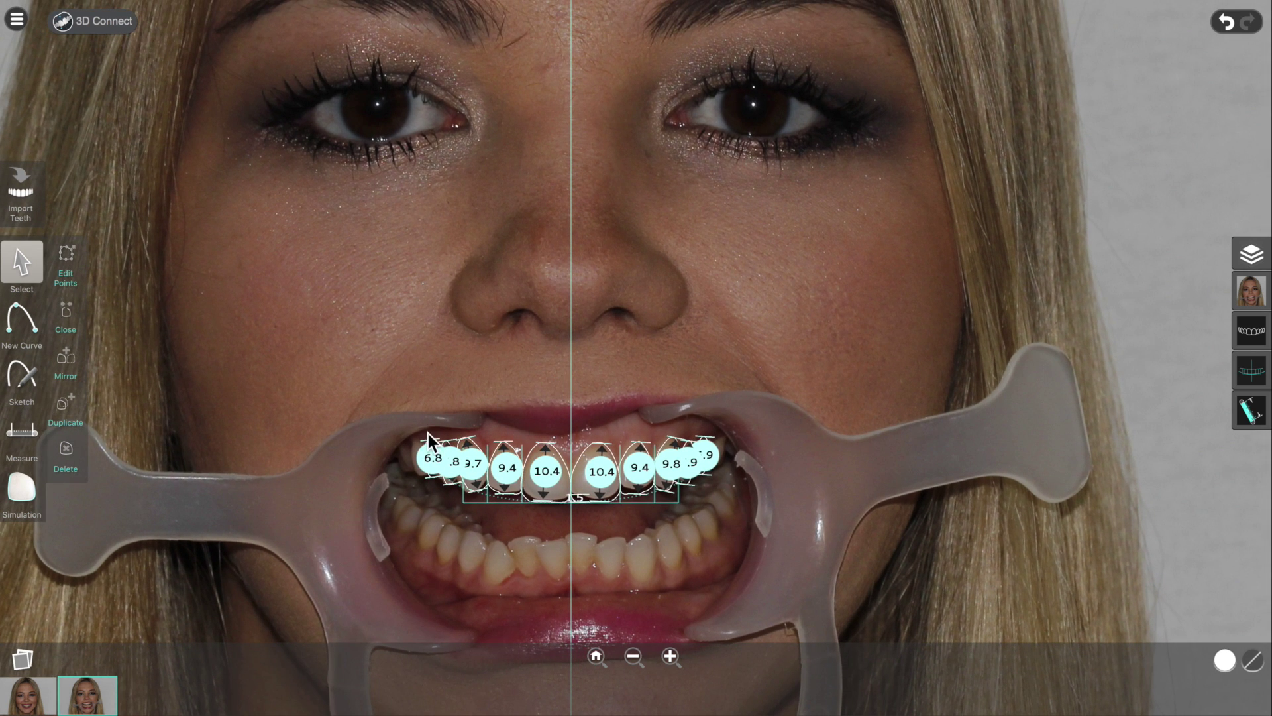
{"action": "left_click", "coordinate": [17, 703]}
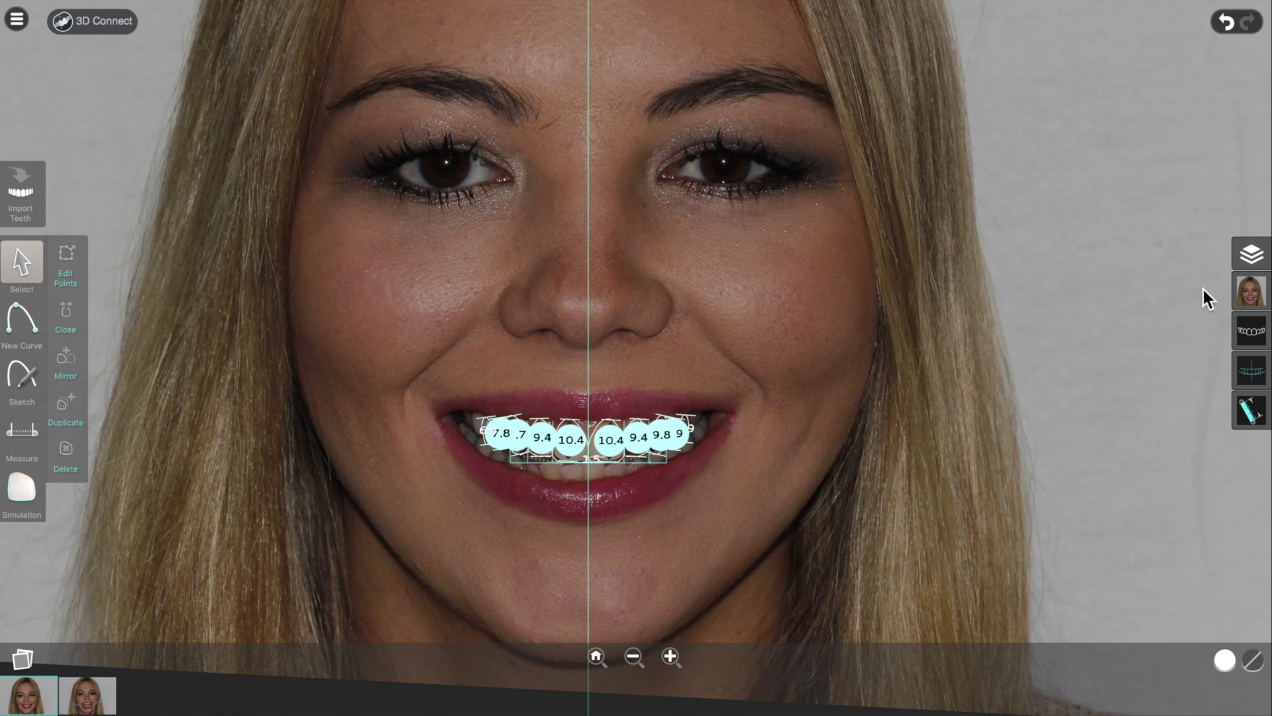
{"action": "left_click", "coordinate": [1251, 257]}
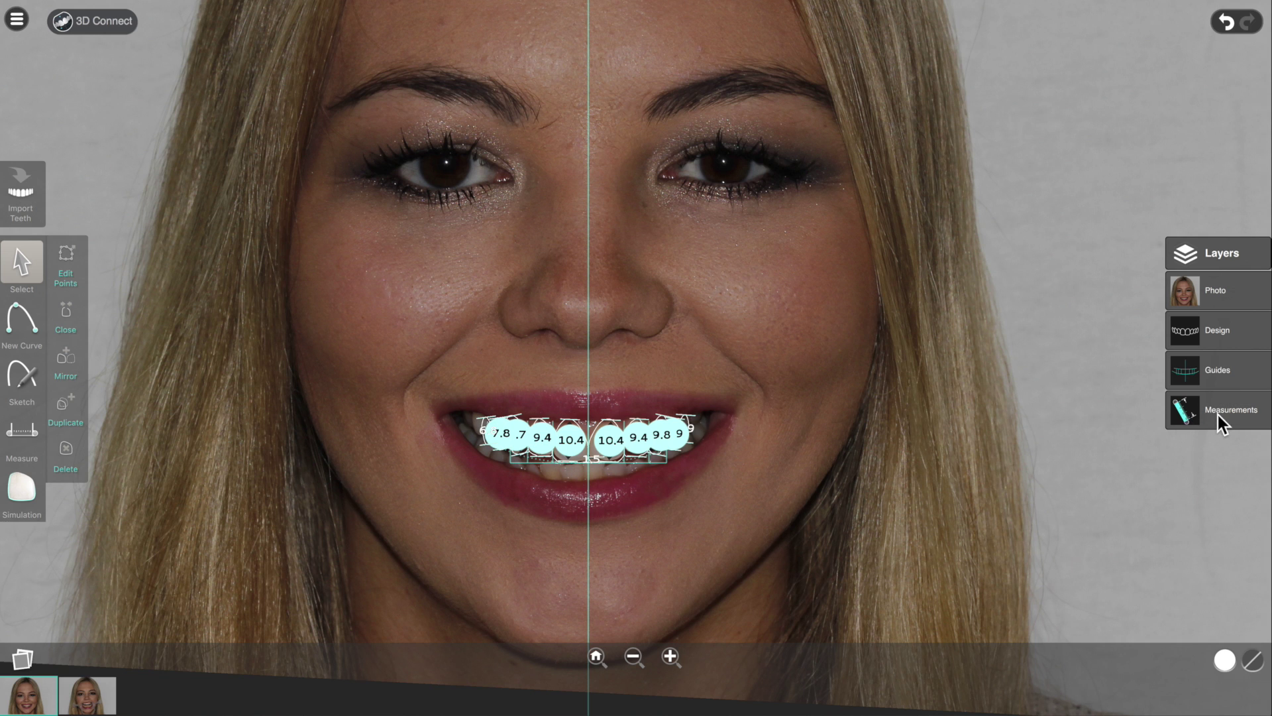
{"action": "left_click", "coordinate": [1185, 411]}
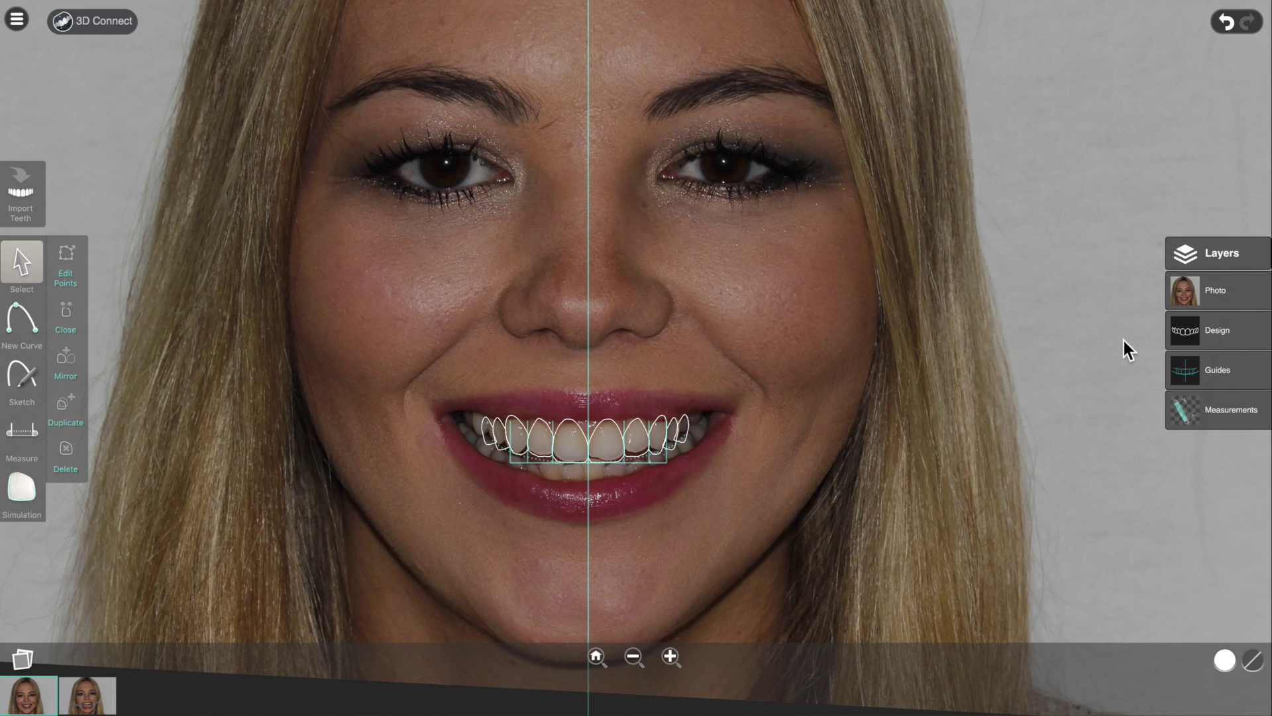
Hide the Guides layer on the smile photo and collapse the layer list to thumbnails
{"action": "left_click", "coordinate": [1181, 371]}
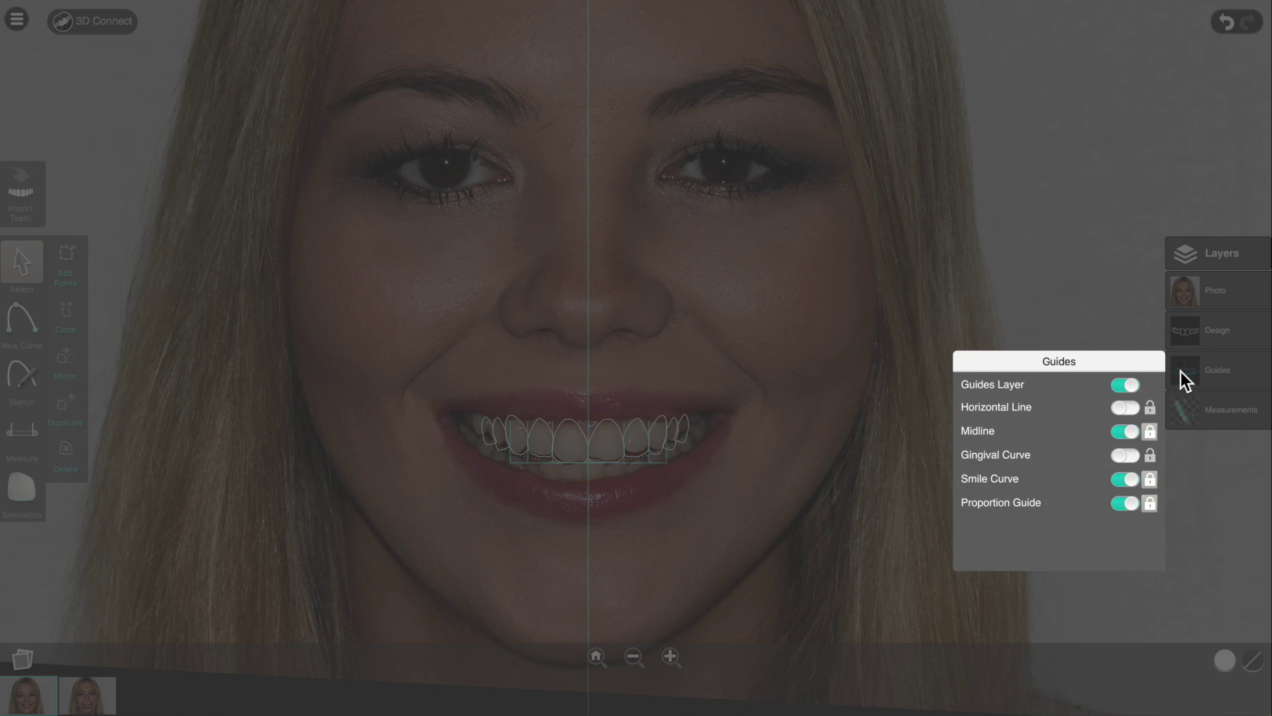
{"action": "left_click", "coordinate": [1123, 384]}
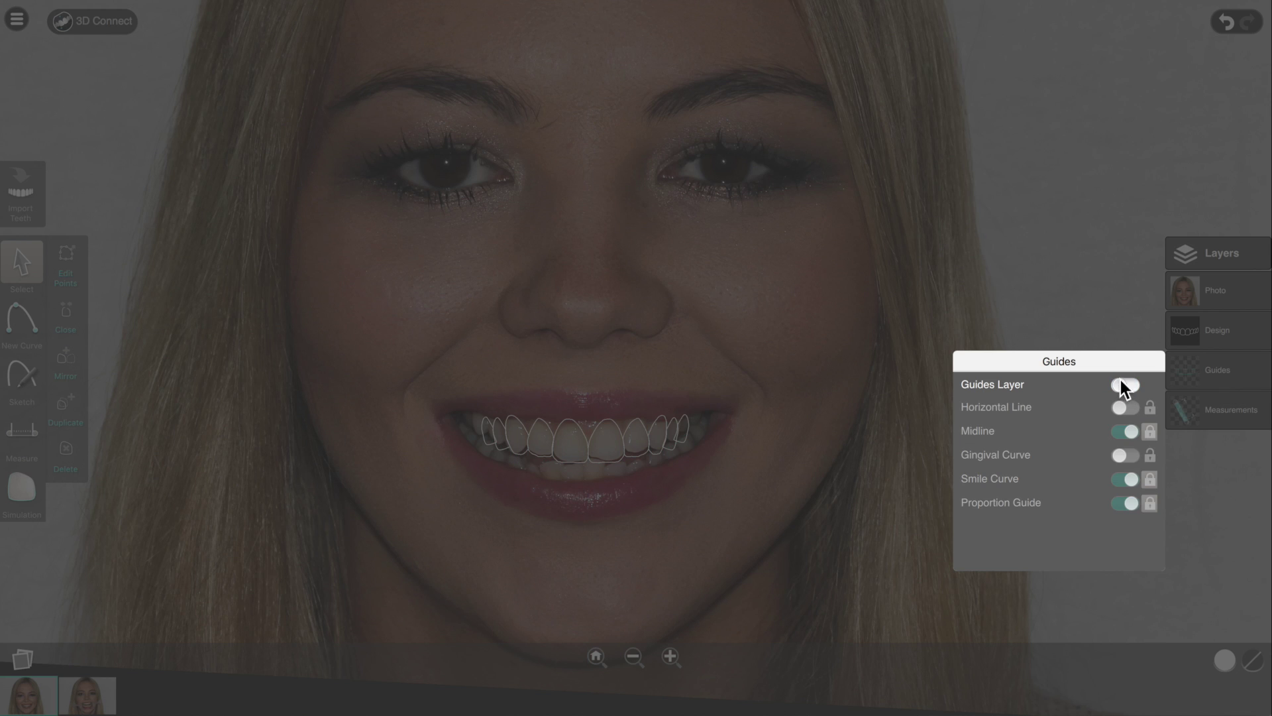
{"action": "left_click", "coordinate": [1124, 321]}
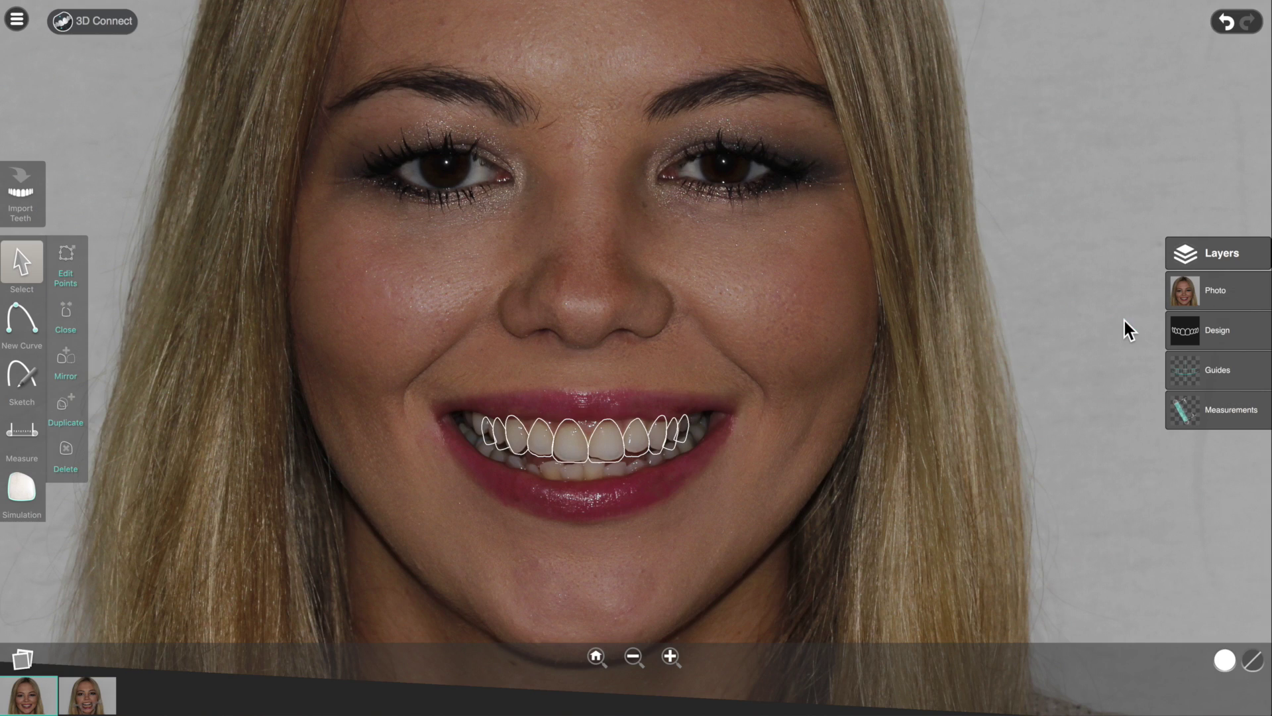
{"action": "left_click", "coordinate": [1186, 250]}
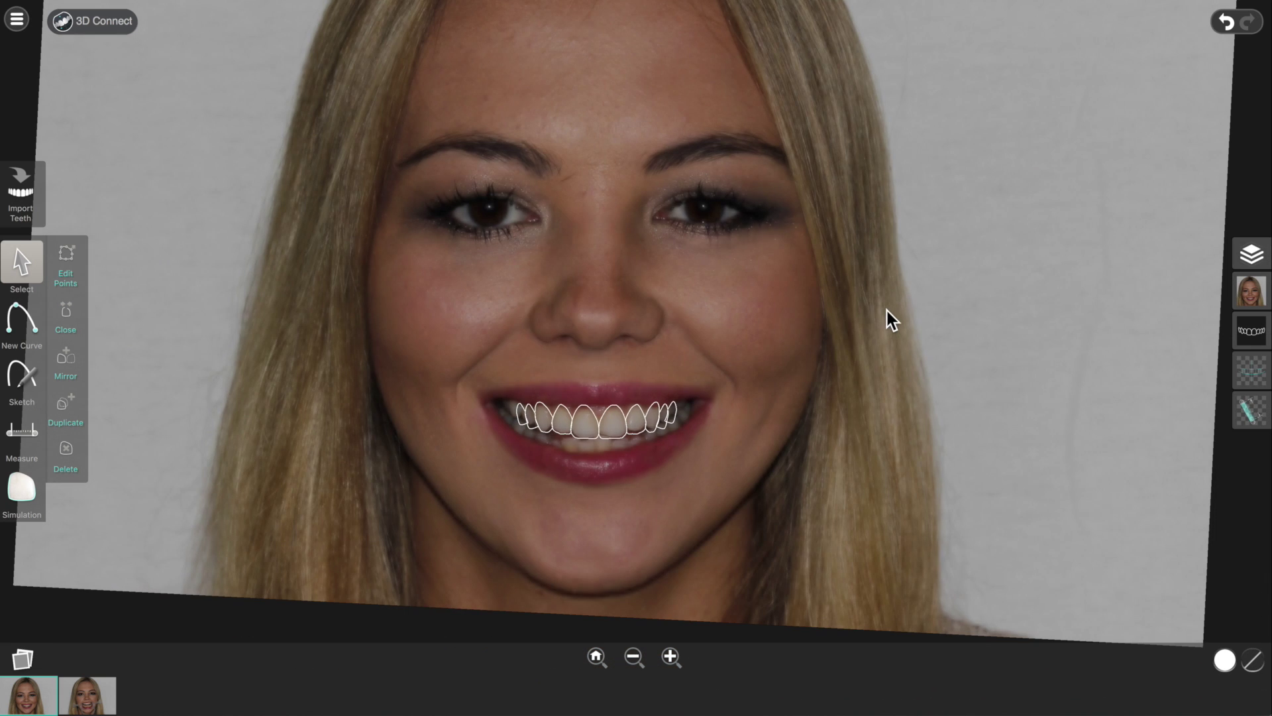
Start the tooth simulation and shape the mouth mask's upper edge along the upper lip from the midline towards the patient's left
{"action": "left_click_drag", "start_coordinate": [738, 227], "coordinate": [709, 383]}
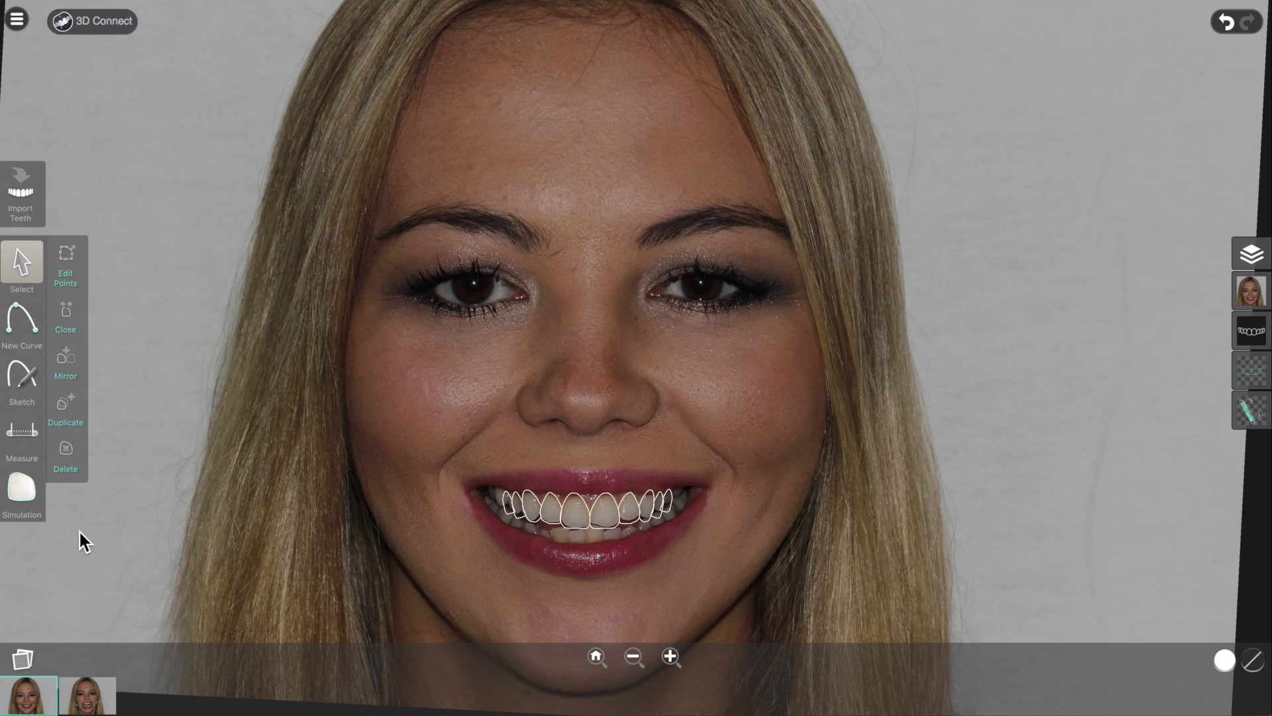
{"action": "left_click", "coordinate": [22, 486]}
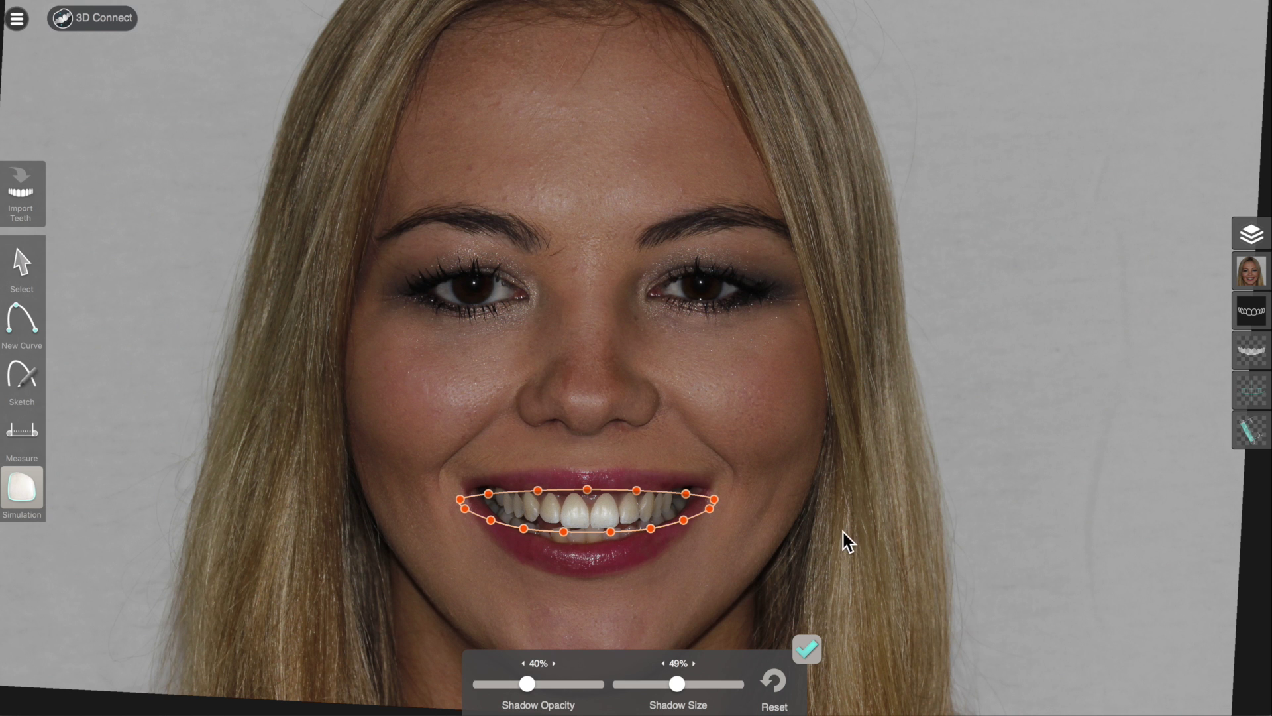
{"action": "left_click_drag", "start_coordinate": [824, 525], "coordinate": [821, 398]}
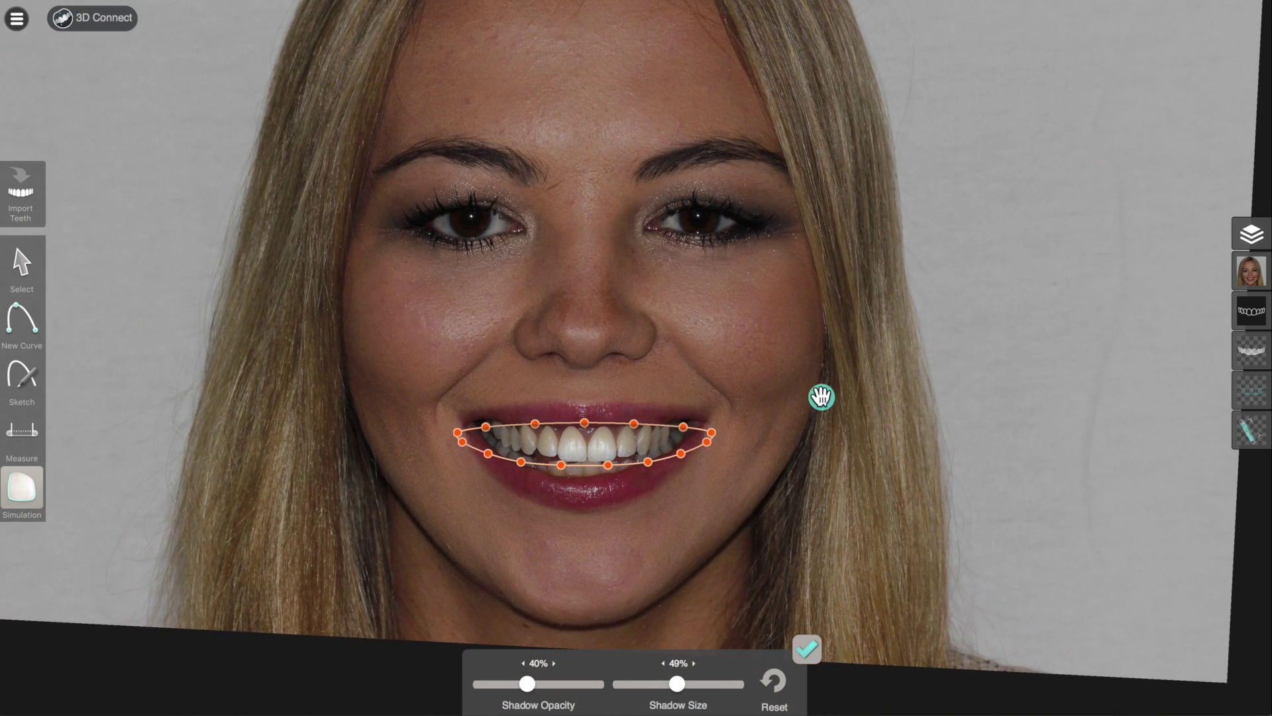
{"action": "scroll", "coordinate": [817, 427], "scroll_direction": "up", "scroll_amount": 4}
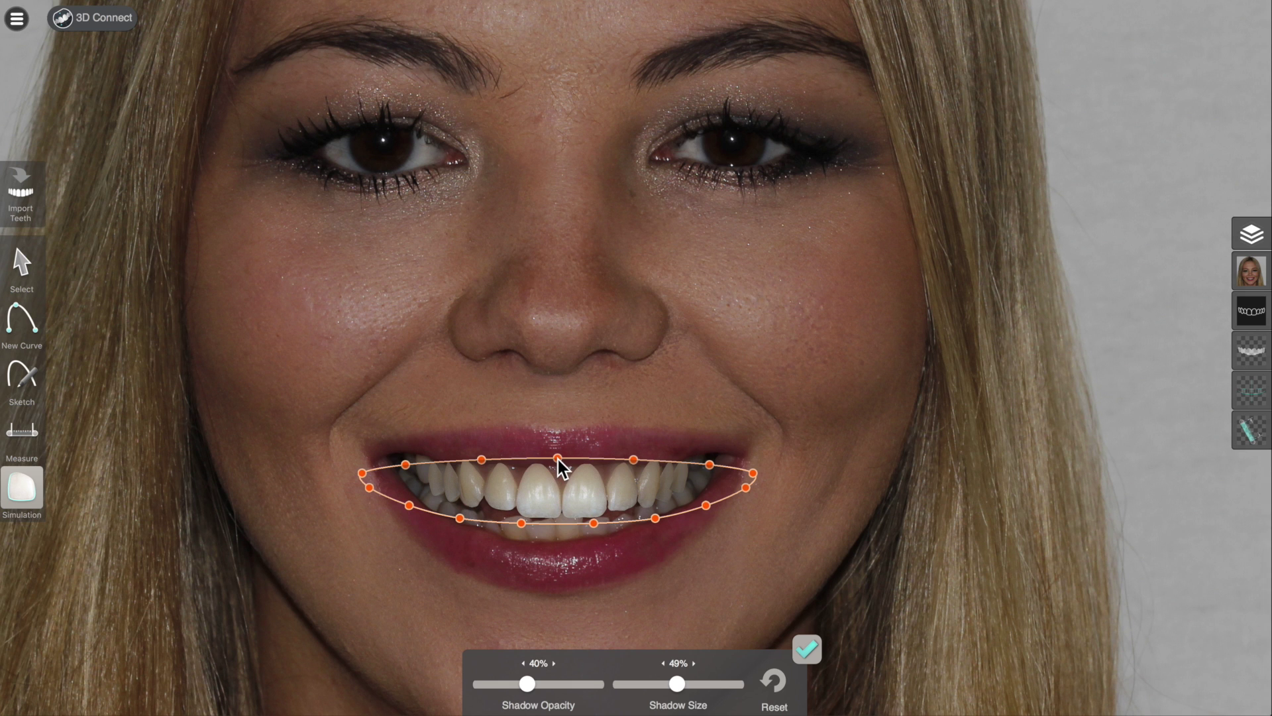
{"action": "left_click_drag", "start_coordinate": [558, 459], "coordinate": [629, 461]}
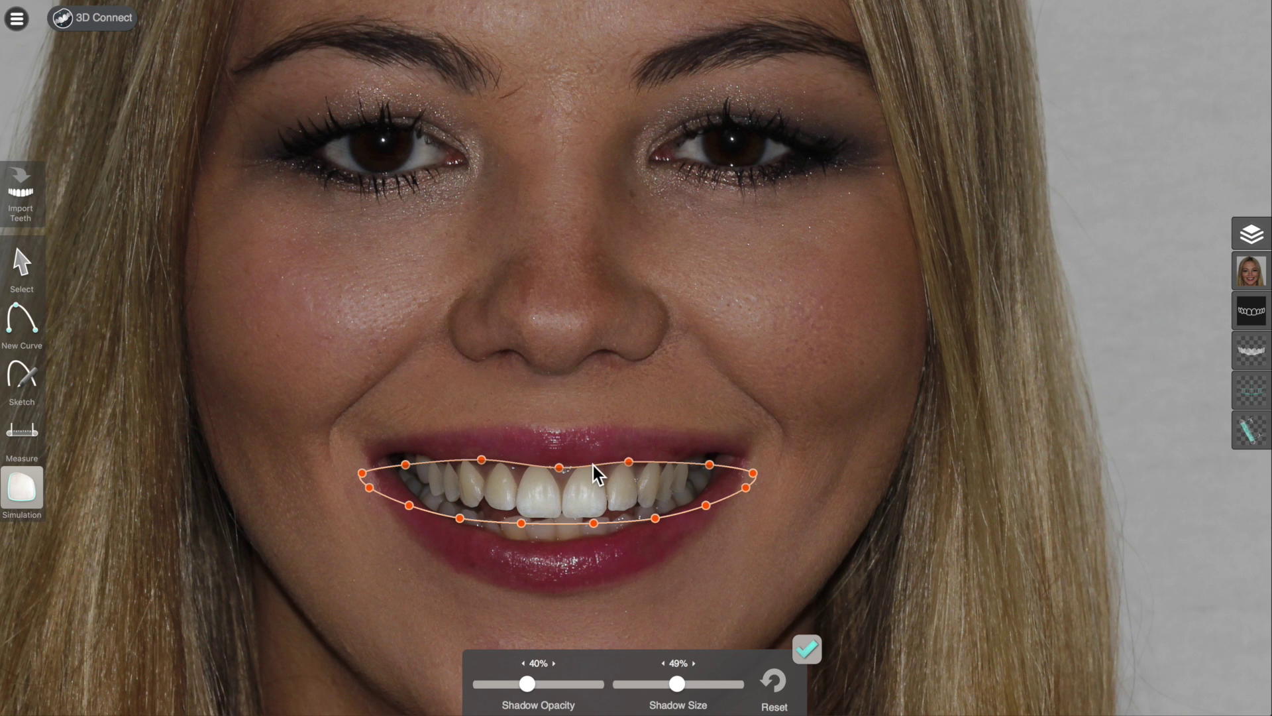
{"action": "left_click", "coordinate": [590, 470]}
{"action": "mouse_move", "coordinate": [590, 469]}
{"action": "left_mouse_down"}
{"action": "mouse_move", "coordinate": [602, 453]}
{"action": "mouse_move", "coordinate": [596, 464]}
{"action": "left_mouse_up"}
{"action": "left_click", "coordinate": [670, 461]}
{"action": "double_click", "coordinate": [670, 463]}
{"action": "left_click_drag", "start_coordinate": [710, 464], "coordinate": [701, 454]}
{"action": "left_click_drag", "start_coordinate": [667, 457], "coordinate": [626, 463]}
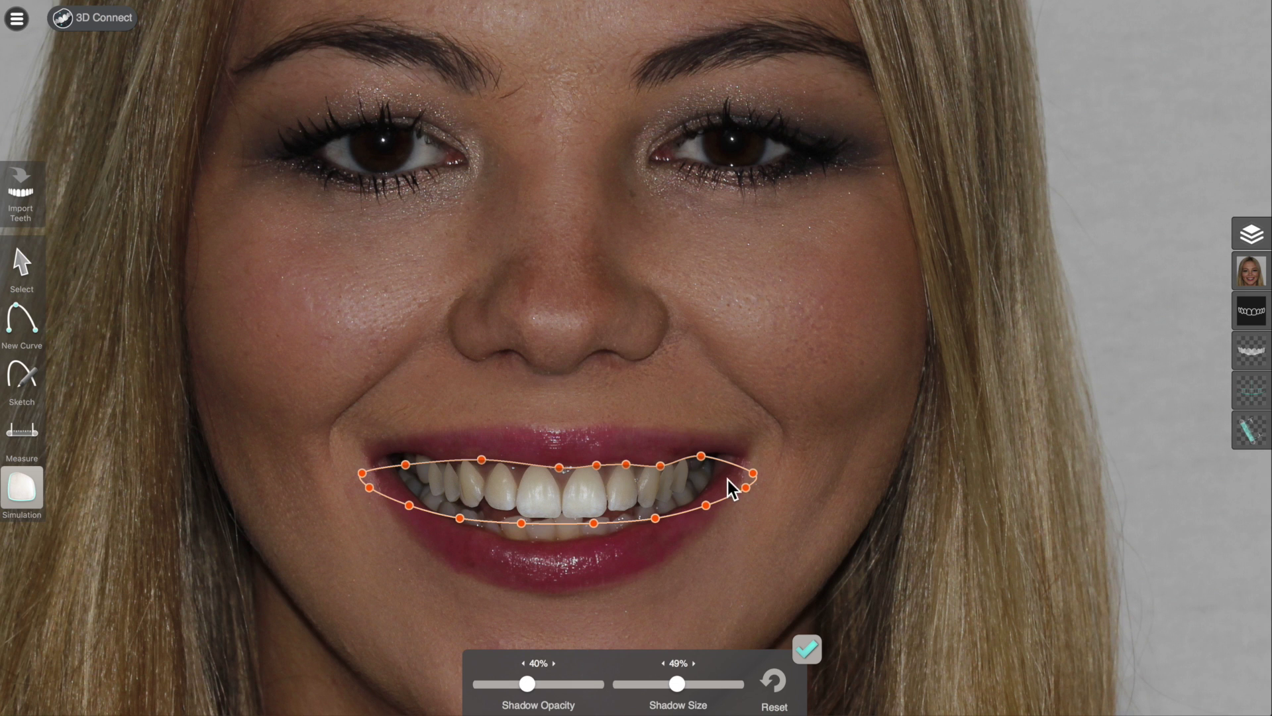
Fit the mouth mask to both mouth corners, the lower lip, and the upper lip on the patient's right side
{"action": "left_click_drag", "start_coordinate": [753, 473], "coordinate": [737, 458]}
{"action": "left_click_drag", "start_coordinate": [705, 505], "coordinate": [683, 504]}
{"action": "left_click_drag", "start_coordinate": [594, 523], "coordinate": [418, 504]}
{"action": "left_click_drag", "start_coordinate": [481, 467], "coordinate": [444, 464]}
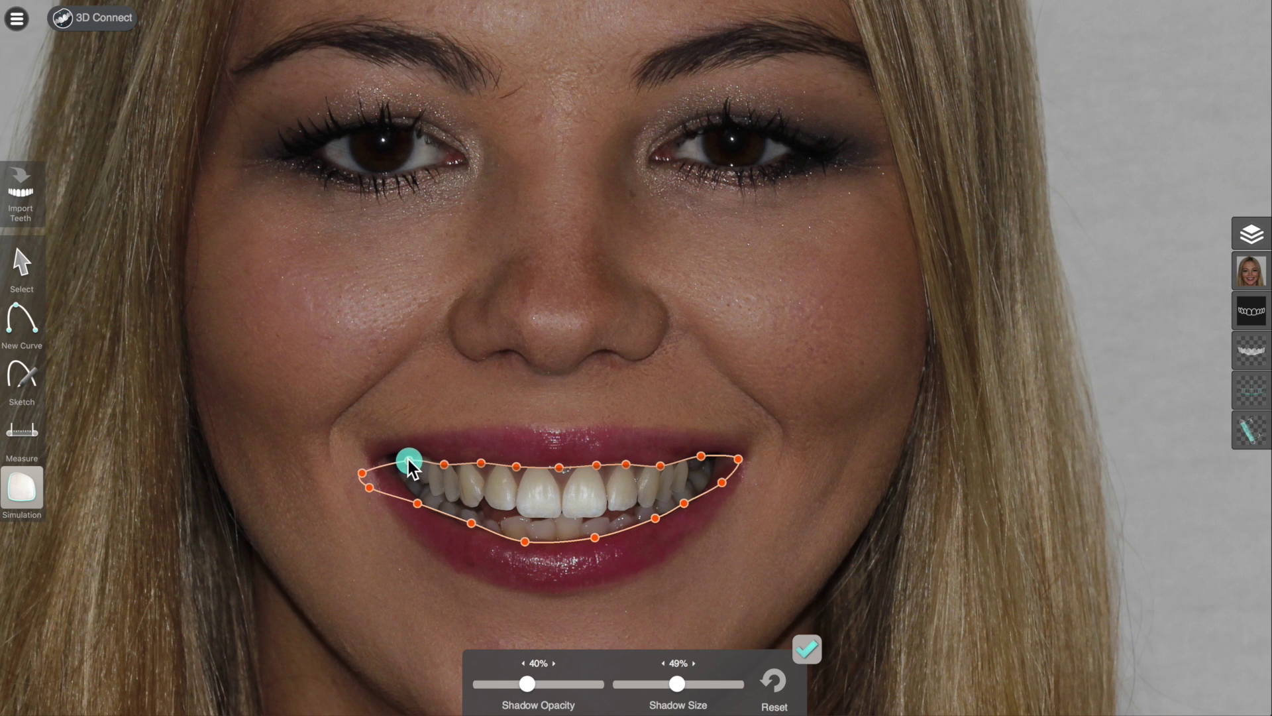
{"action": "left_click_drag", "start_coordinate": [356, 467], "coordinate": [377, 462]}
{"action": "double_click", "coordinate": [371, 487]}
{"action": "left_click_drag", "start_coordinate": [378, 461], "coordinate": [382, 466]}
Set the mouth mask's Shadow Size to 21% and its Shadow Opacity to 41%
{"action": "left_click_drag", "start_coordinate": [677, 684], "coordinate": [648, 693]}
{"action": "mouse_move", "coordinate": [524, 692]}
{"action": "left_mouse_down"}
{"action": "mouse_move", "coordinate": [511, 692]}
{"action": "mouse_move", "coordinate": [527, 692]}
{"action": "left_mouse_up"}
{"action": "scroll", "coordinate": [785, 540], "scroll_direction": "down", "scroll_amount": 2}
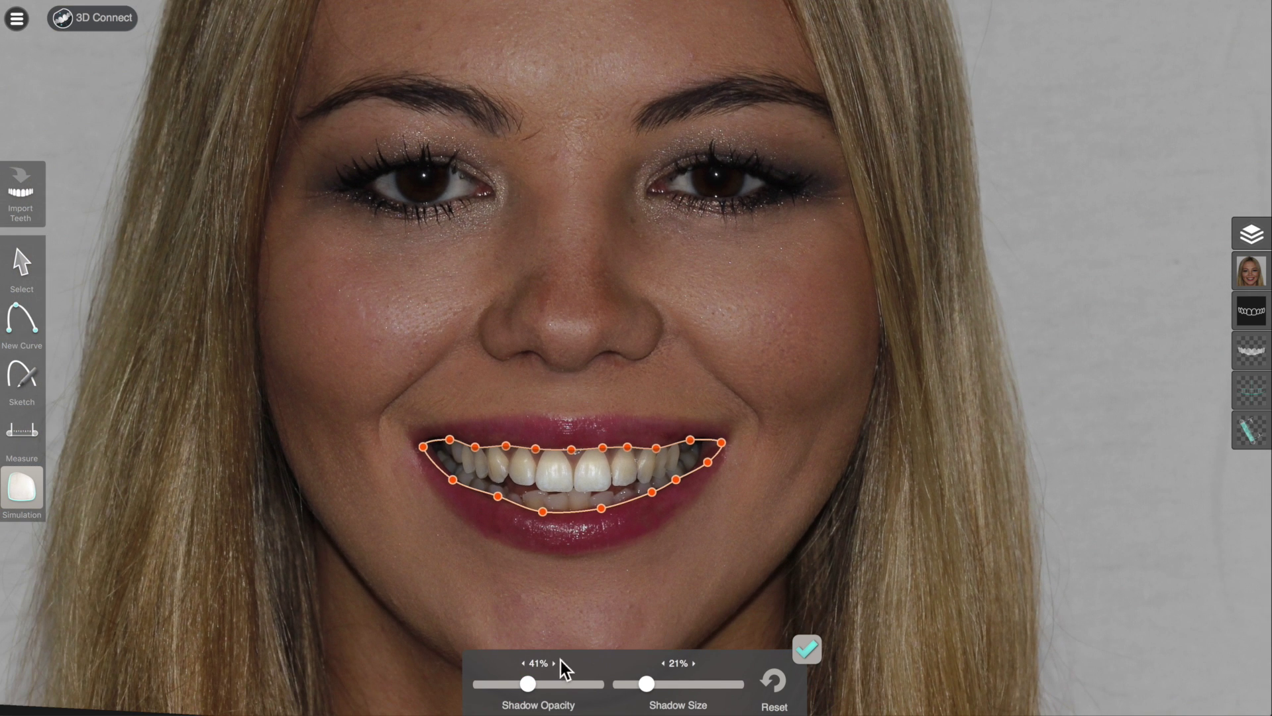
{"action": "left_click_drag", "start_coordinate": [528, 692], "coordinate": [526, 689]}
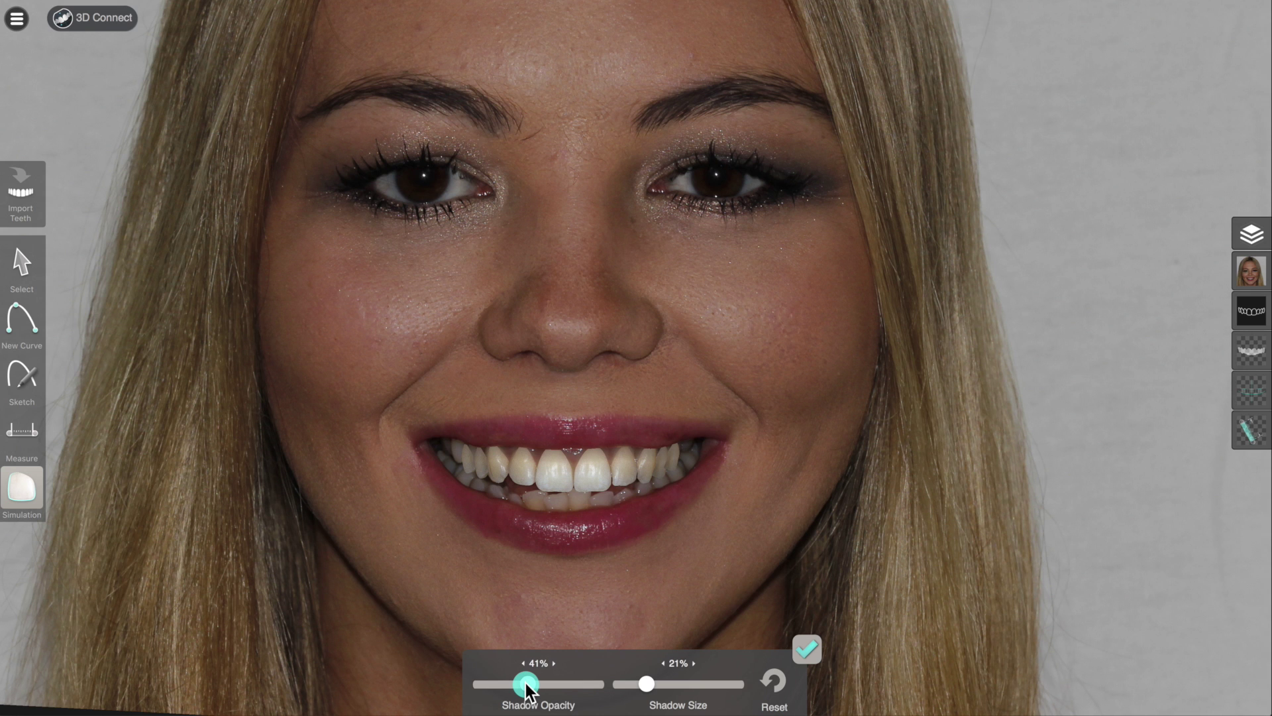
{"action": "left_click_drag", "start_coordinate": [527, 689], "coordinate": [527, 689]}
Raise the mouth mask's edge point above the patient's upper left lateral incisor to follow the lip
{"action": "scroll", "coordinate": [718, 586], "scroll_direction": "up", "scroll_amount": 2}
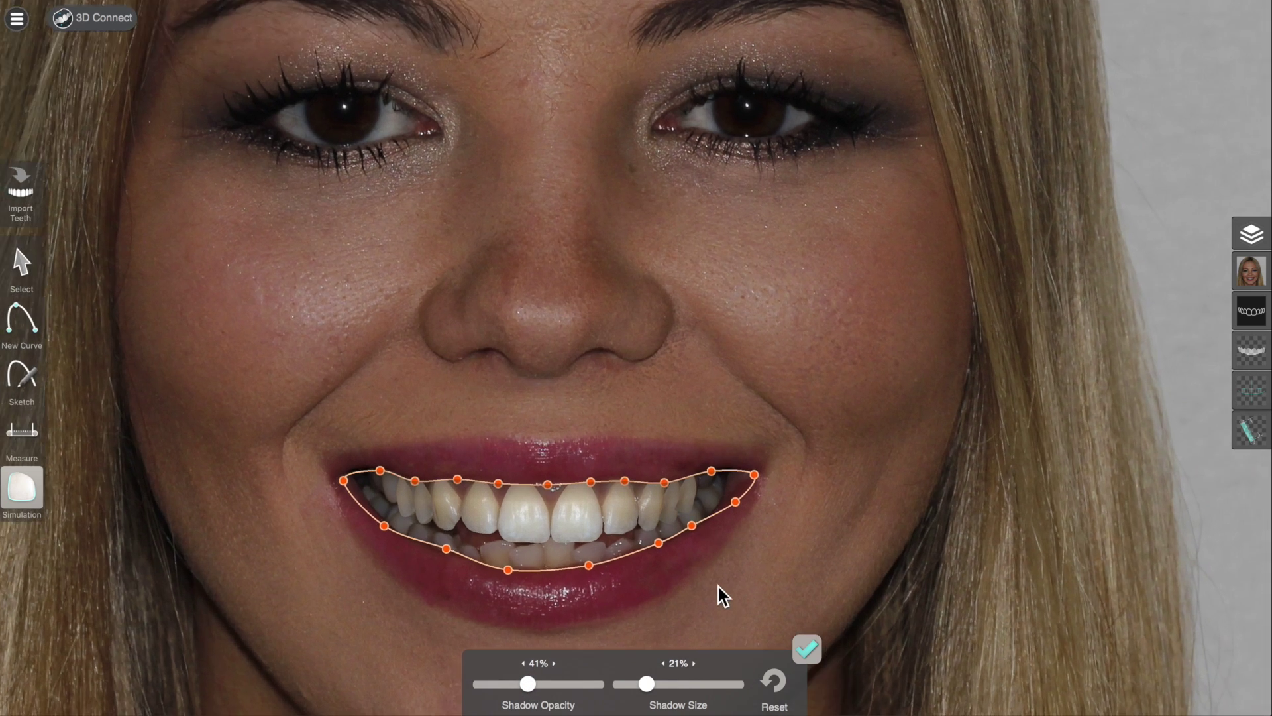
{"action": "scroll", "coordinate": [719, 587], "scroll_direction": "up", "scroll_amount": 2}
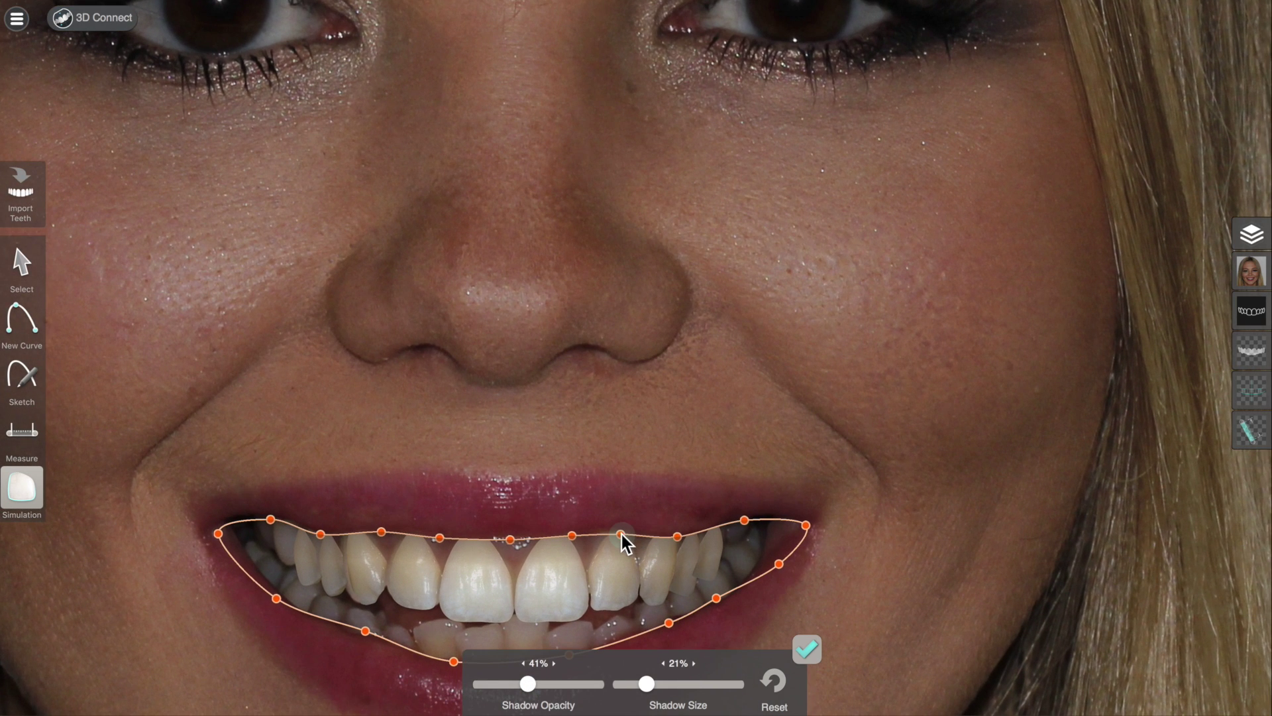
{"action": "left_click_drag", "start_coordinate": [621, 534], "coordinate": [616, 526]}
{"action": "scroll", "coordinate": [832, 430], "scroll_direction": "down", "scroll_amount": 2}
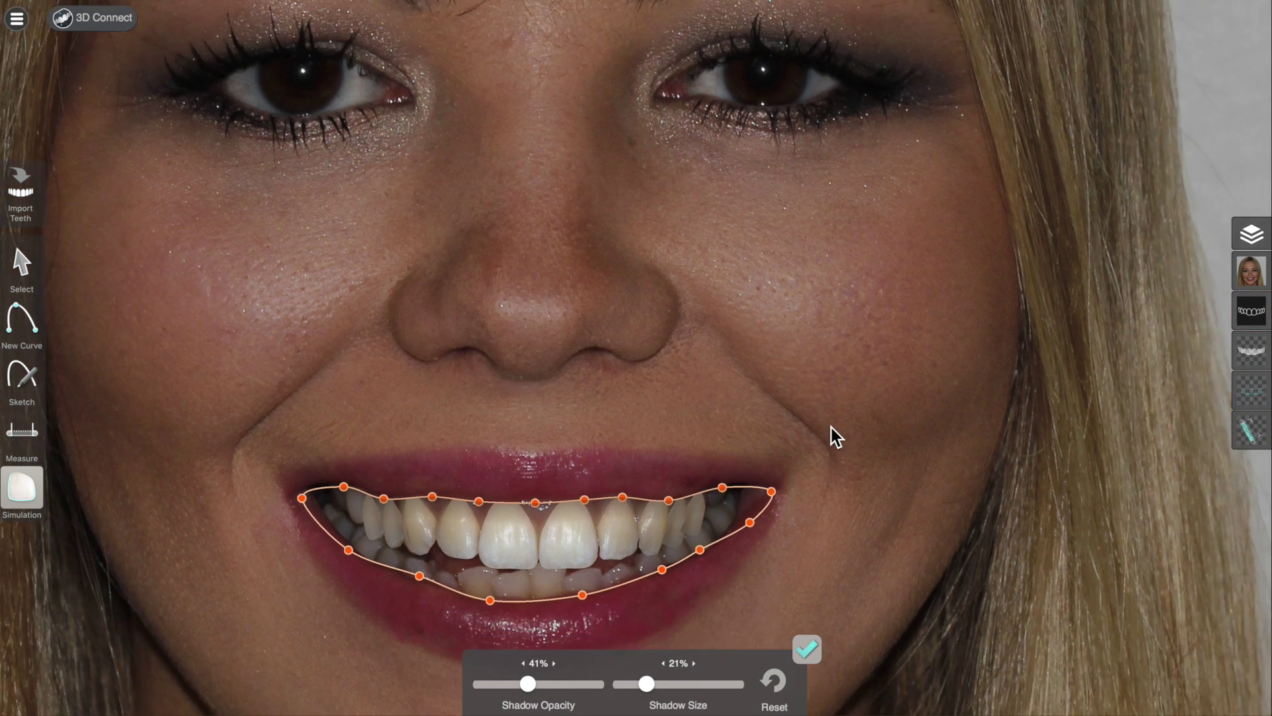
Set the Shadow Opacity to 35% and apply the mouth mask
{"action": "scroll", "coordinate": [832, 430], "scroll_direction": "down", "scroll_amount": 3}
{"action": "left_click_drag", "start_coordinate": [532, 685], "coordinate": [528, 683]}
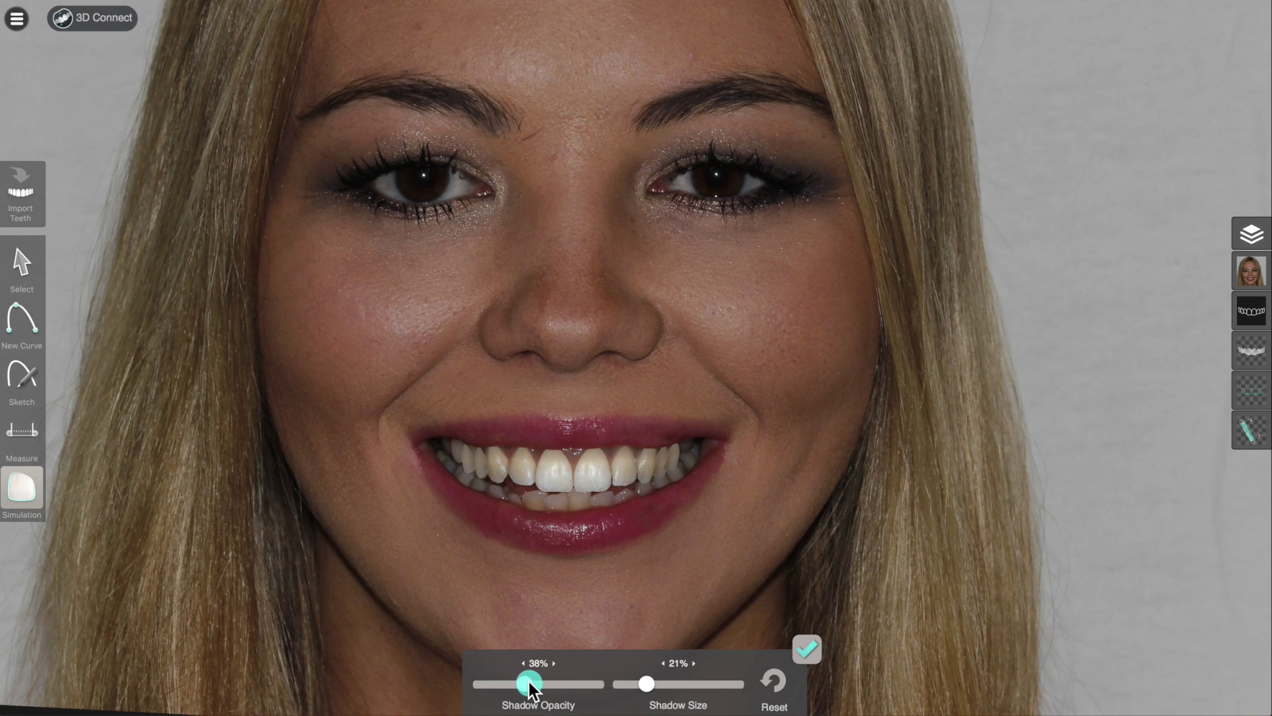
{"action": "left_click_drag", "start_coordinate": [530, 689], "coordinate": [527, 689]}
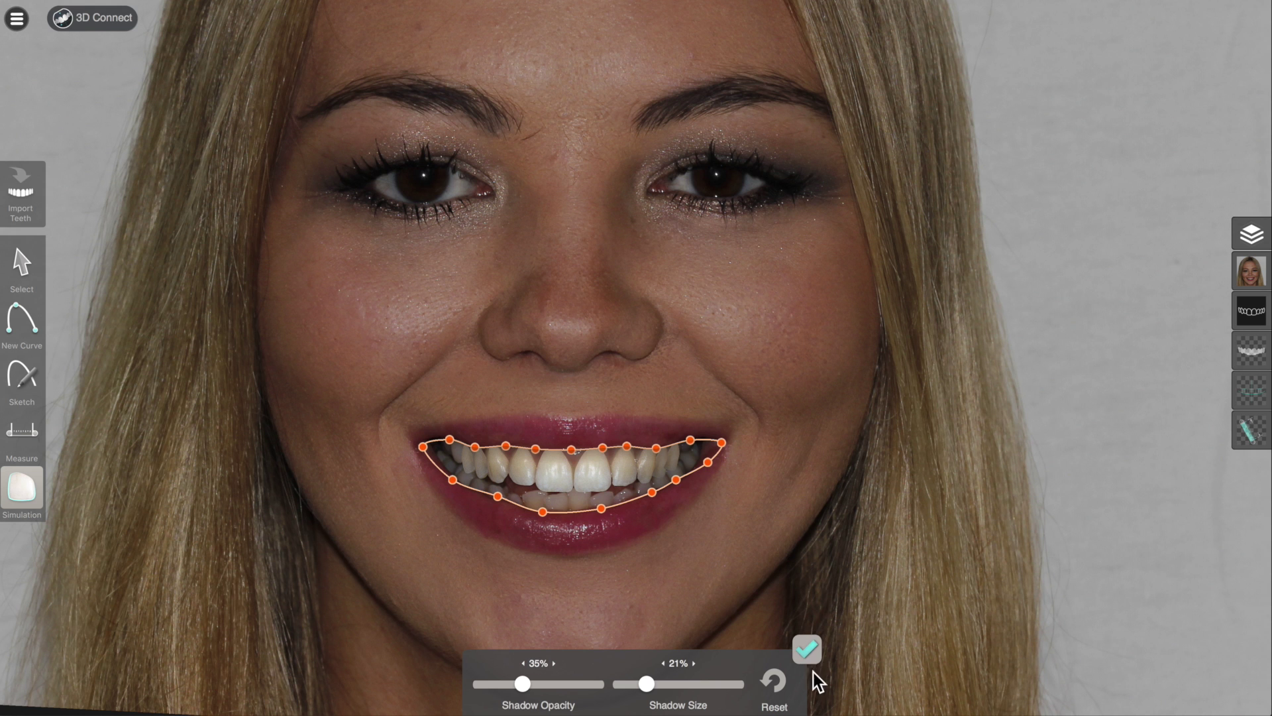
{"action": "left_click", "coordinate": [807, 647]}
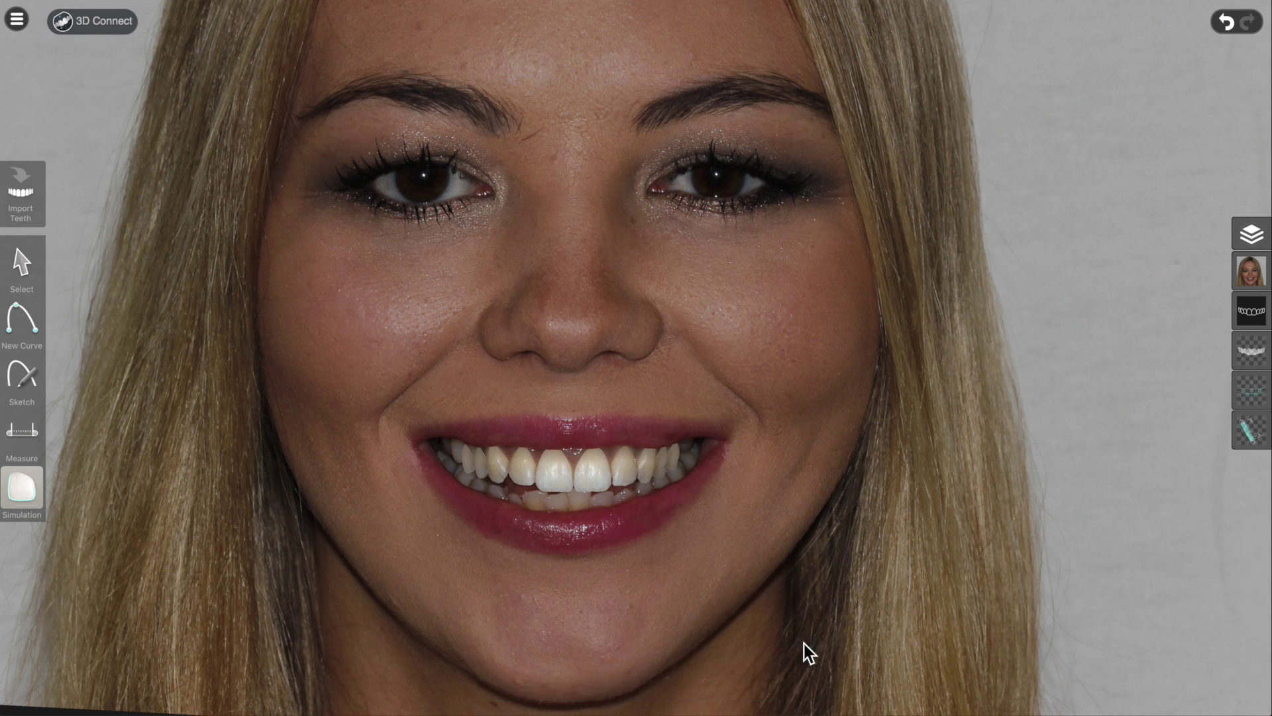
Select the simulated upper left central incisor and adjust its size slightly from a lower corner
{"action": "scroll", "coordinate": [662, 593], "scroll_direction": "up", "scroll_amount": 4}
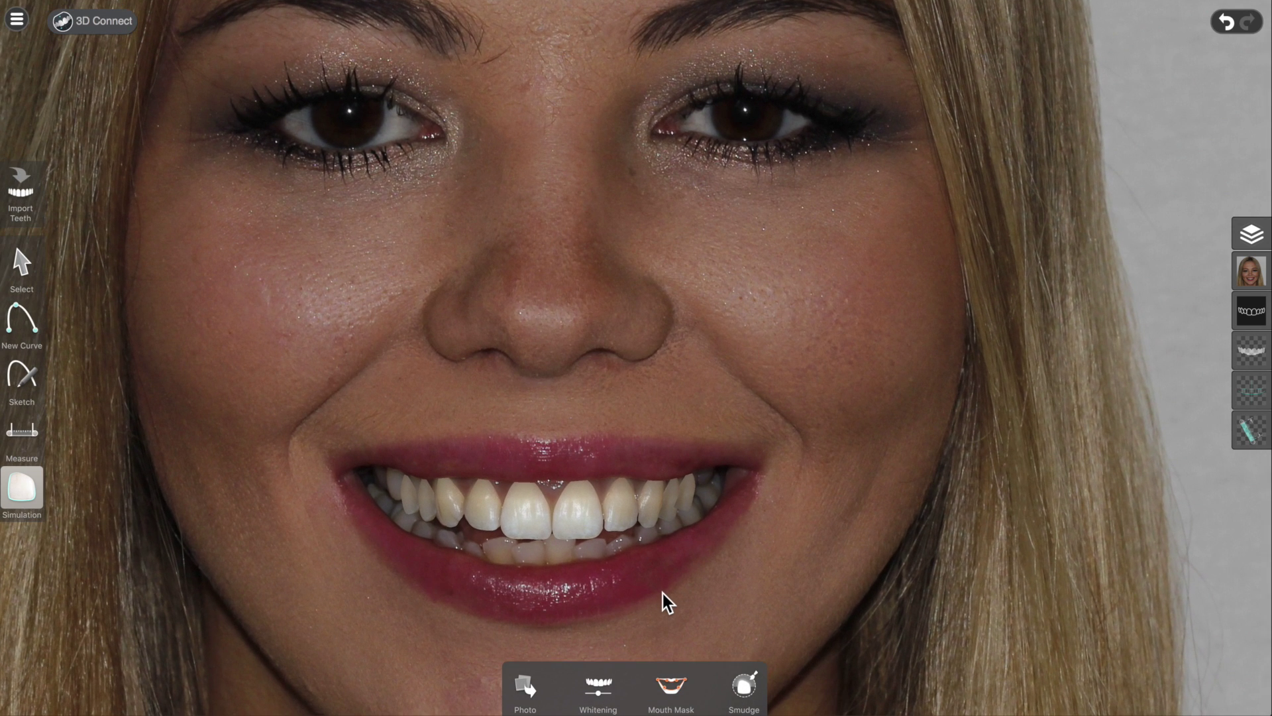
{"action": "scroll", "coordinate": [662, 593], "scroll_direction": "down", "scroll_amount": 1}
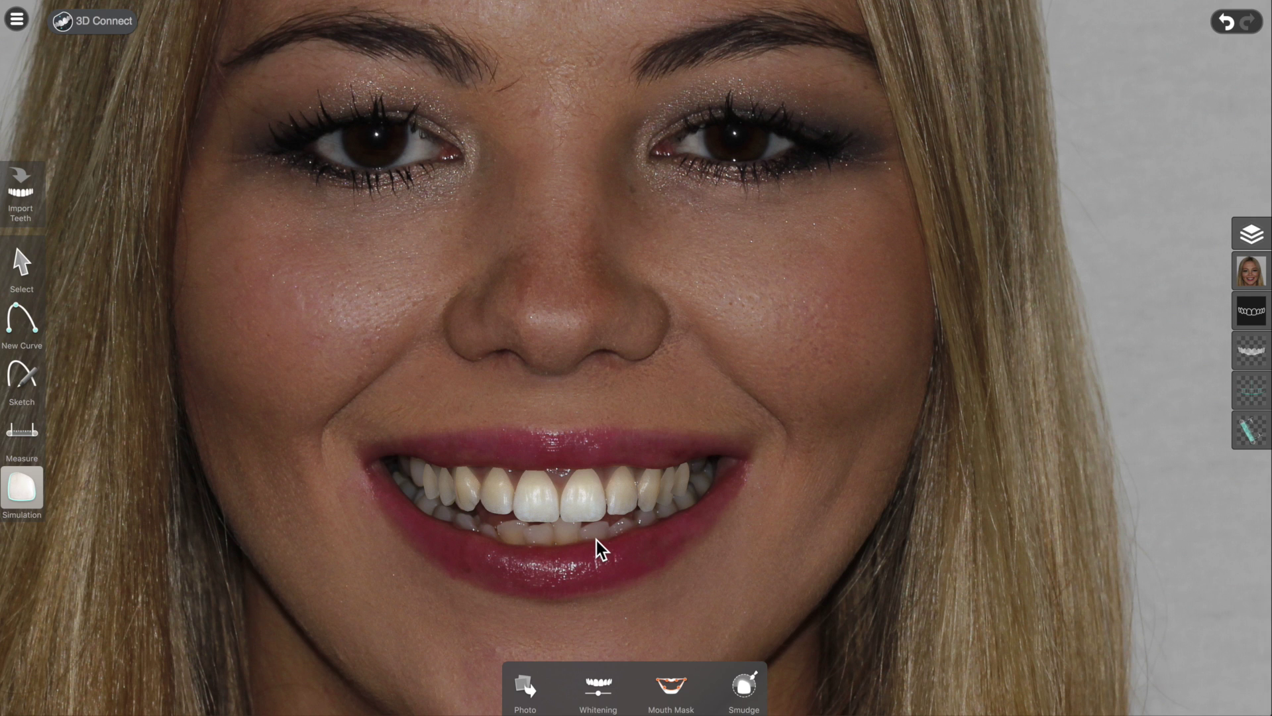
{"action": "left_click", "coordinate": [572, 505]}
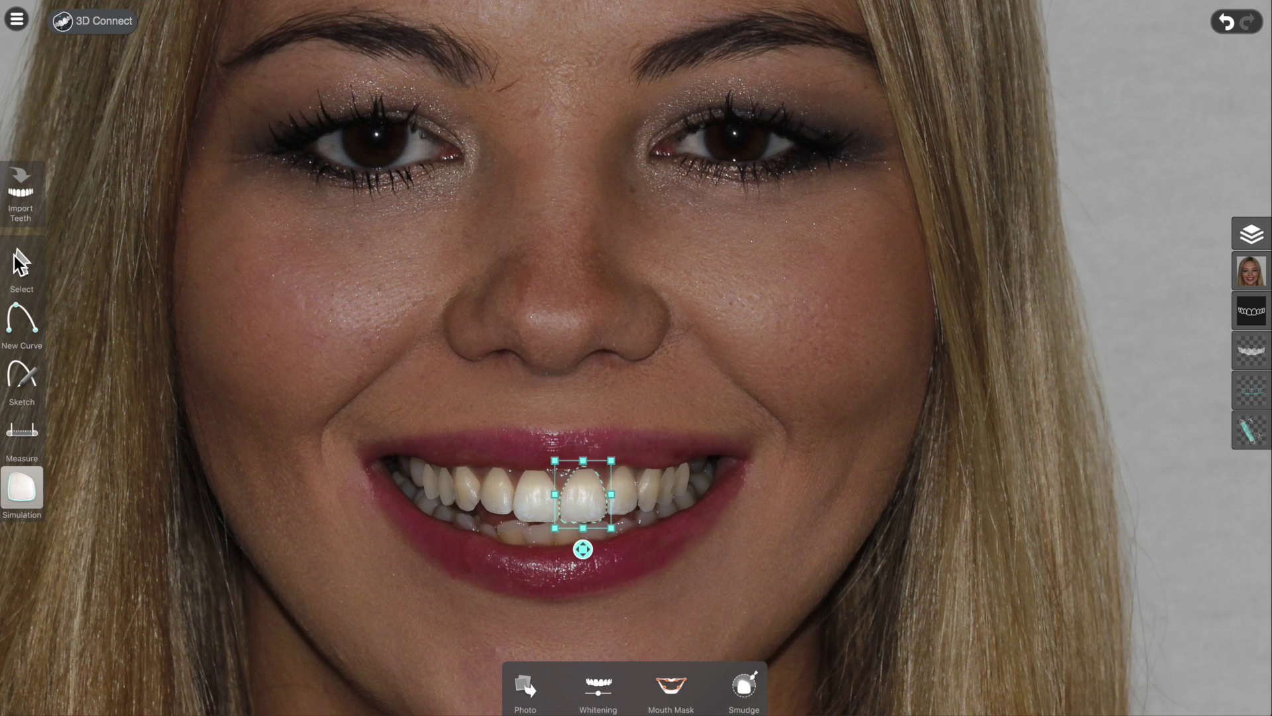
{"action": "left_click", "coordinate": [27, 494]}
{"action": "left_click_drag", "start_coordinate": [613, 530], "coordinate": [614, 534]}
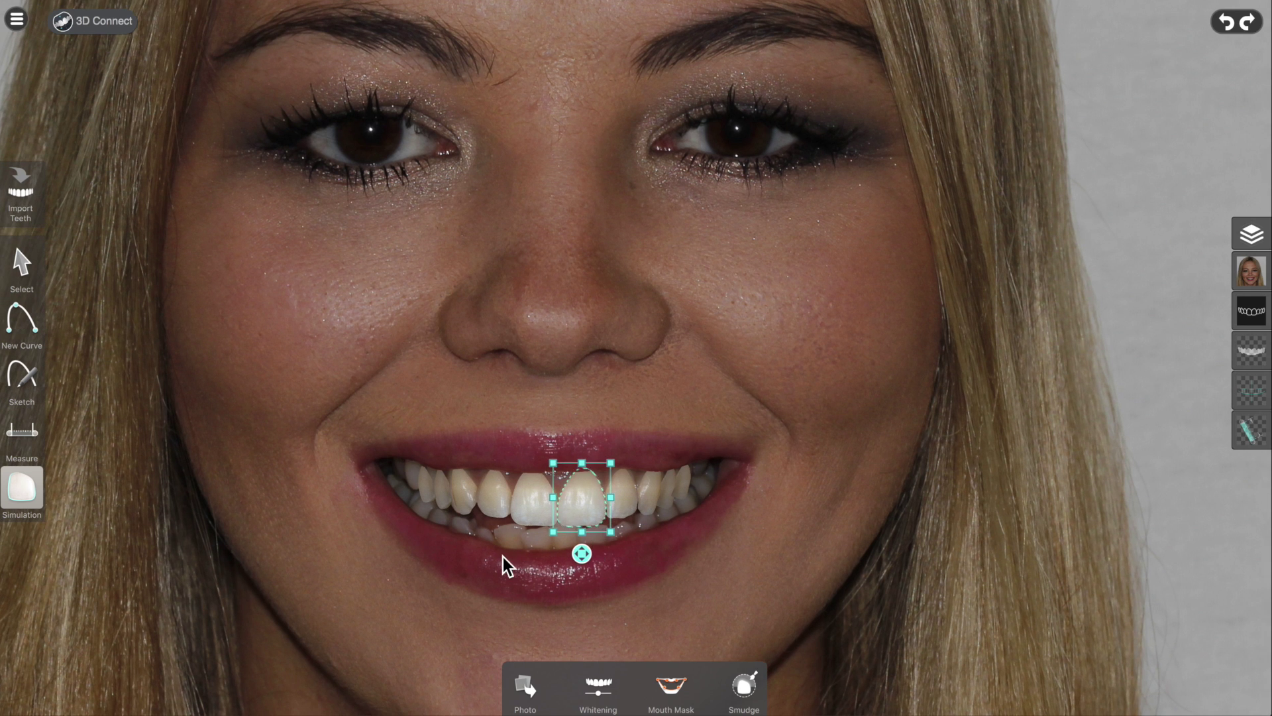
Select the simulated upper right central incisor, fine-tune it from its lower corner, and deselect it
{"action": "left_click", "coordinate": [531, 509]}
{"action": "left_click_drag", "start_coordinate": [563, 533], "coordinate": [531, 556]}
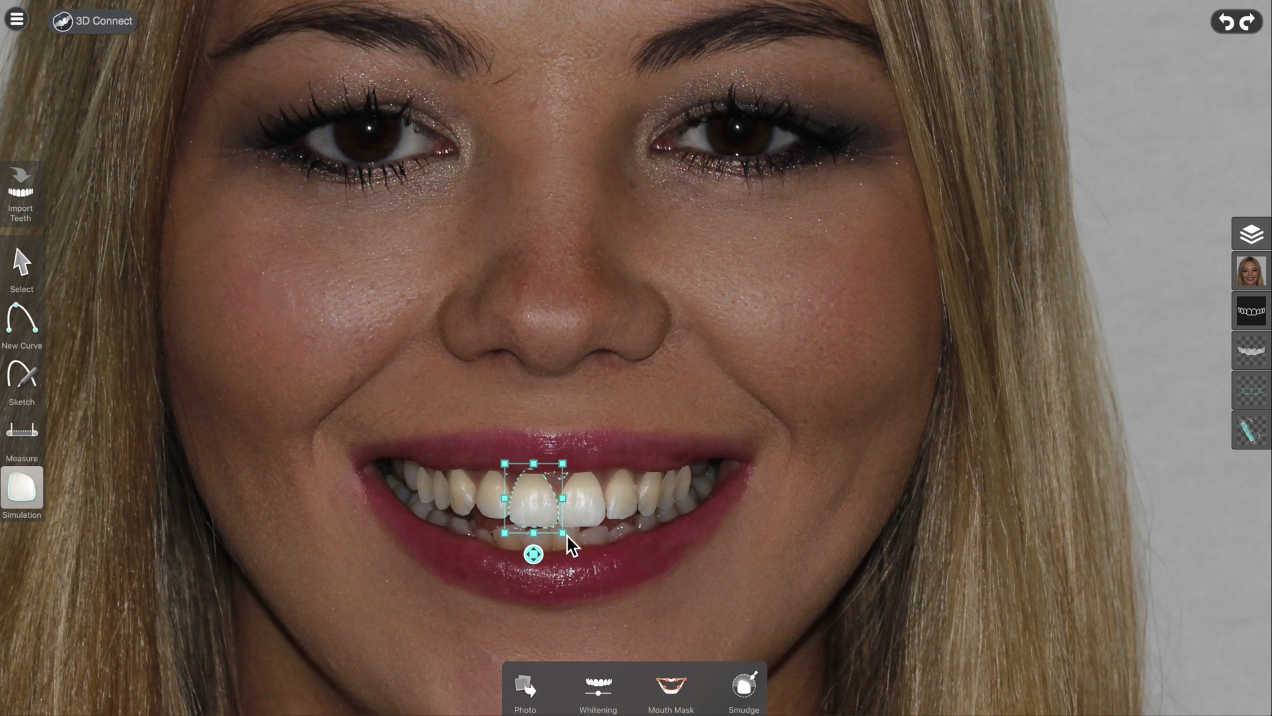
{"action": "left_click_drag", "start_coordinate": [563, 534], "coordinate": [593, 569]}
{"action": "left_click", "coordinate": [635, 570]}
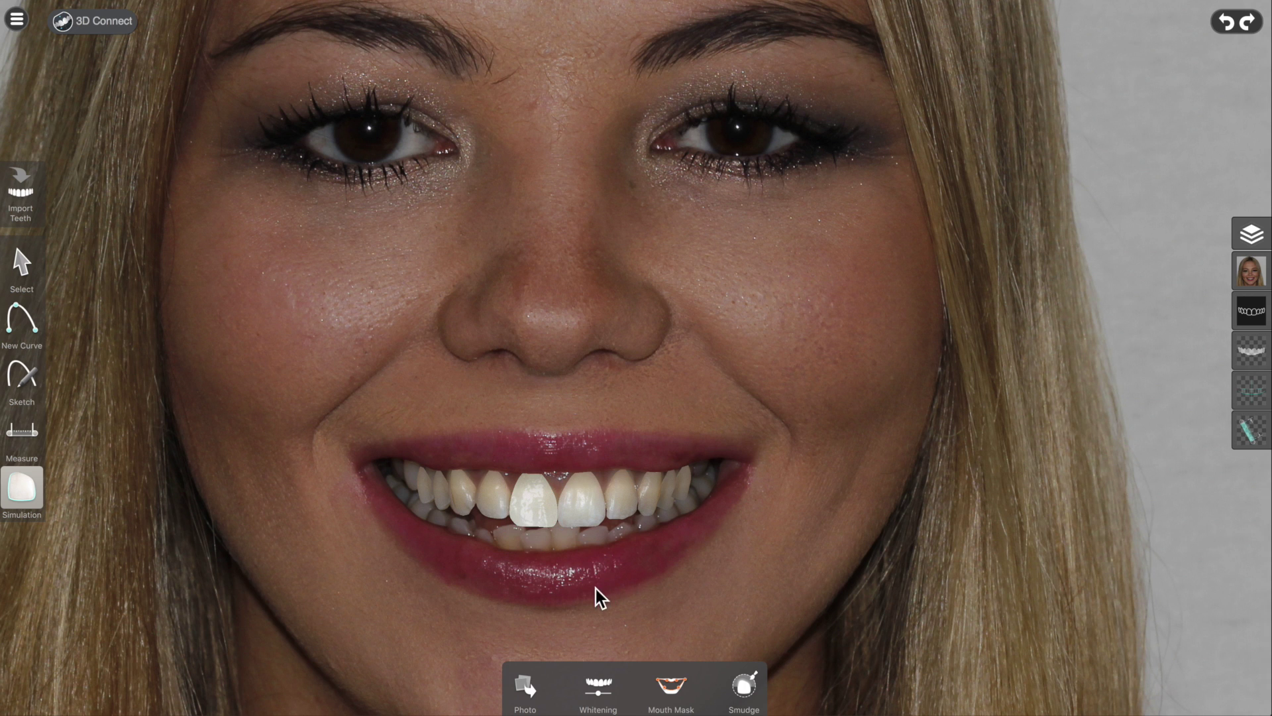
{"action": "left_click", "coordinate": [531, 506]}
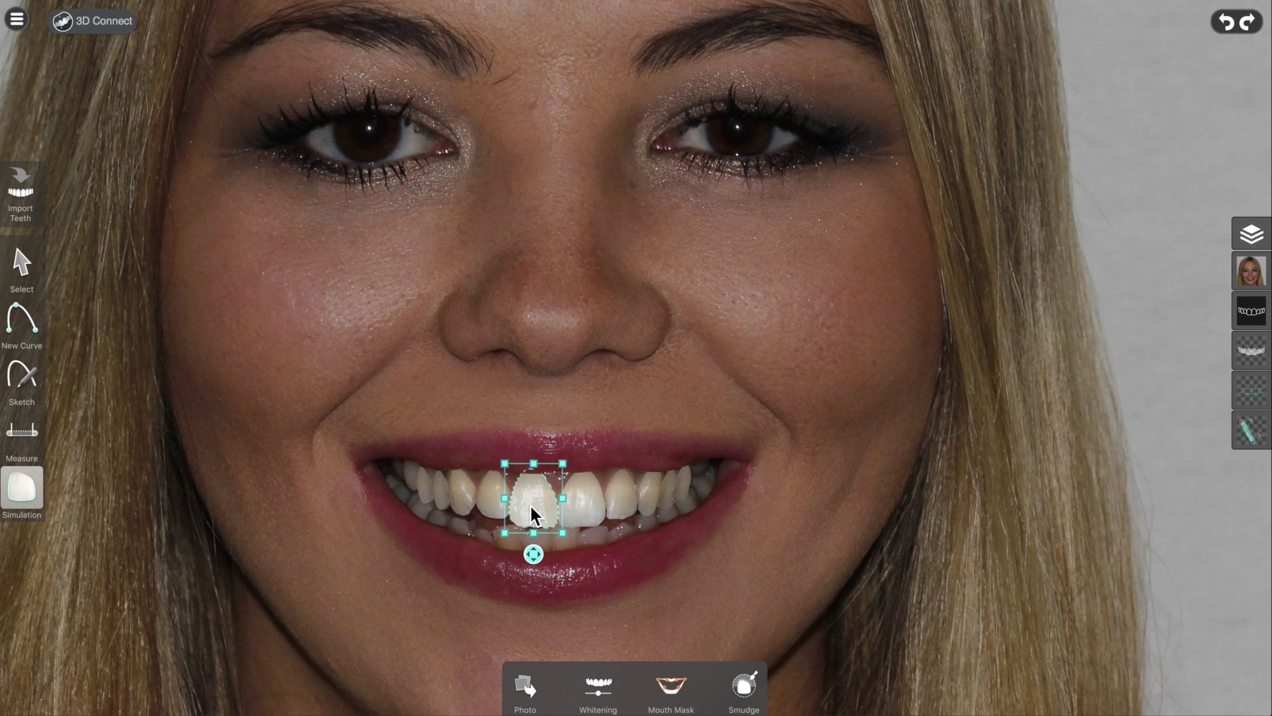
{"action": "left_click", "coordinate": [563, 535]}
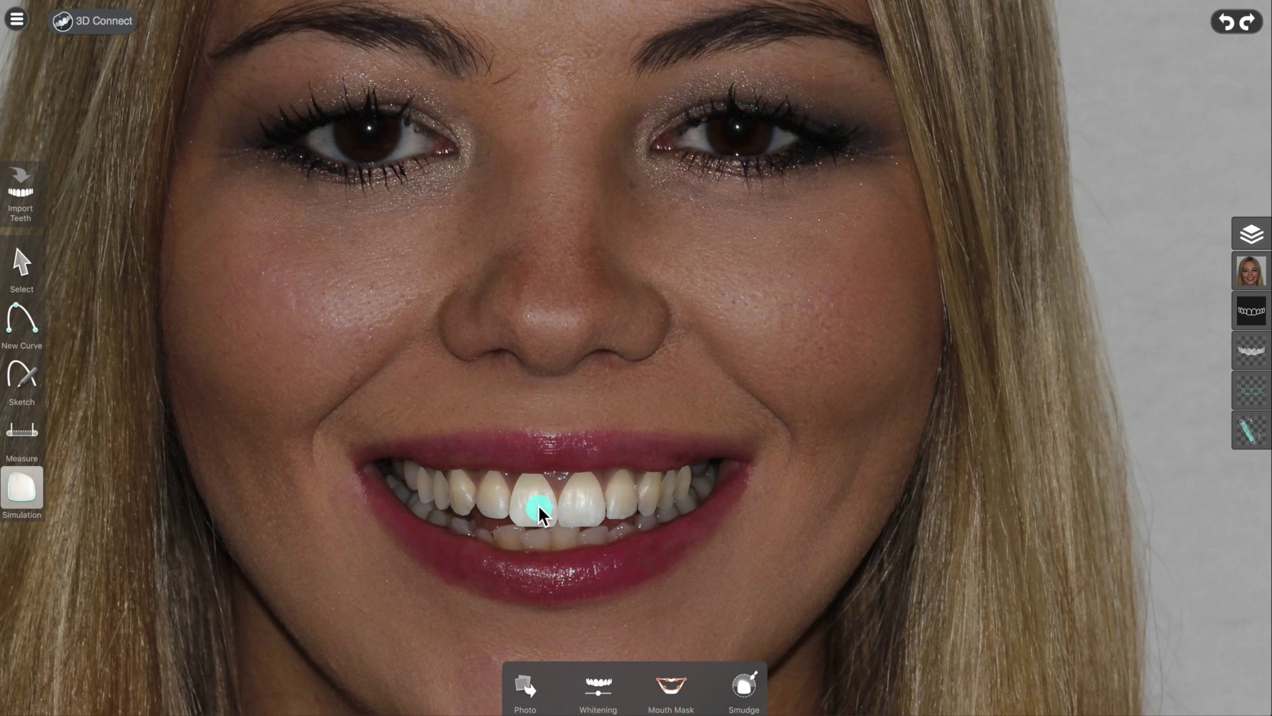
{"action": "left_click", "coordinate": [538, 506]}
{"action": "left_click", "coordinate": [560, 534]}
{"action": "left_click", "coordinate": [554, 531]}
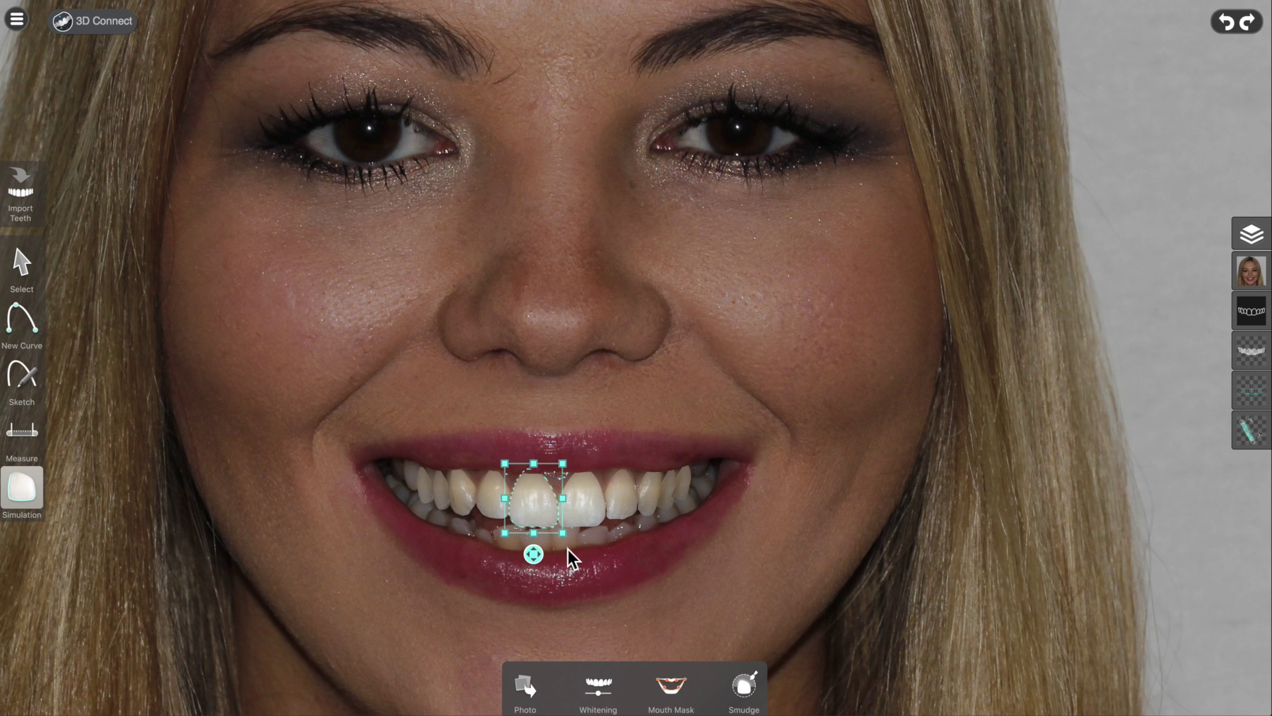
{"action": "left_click", "coordinate": [602, 550]}
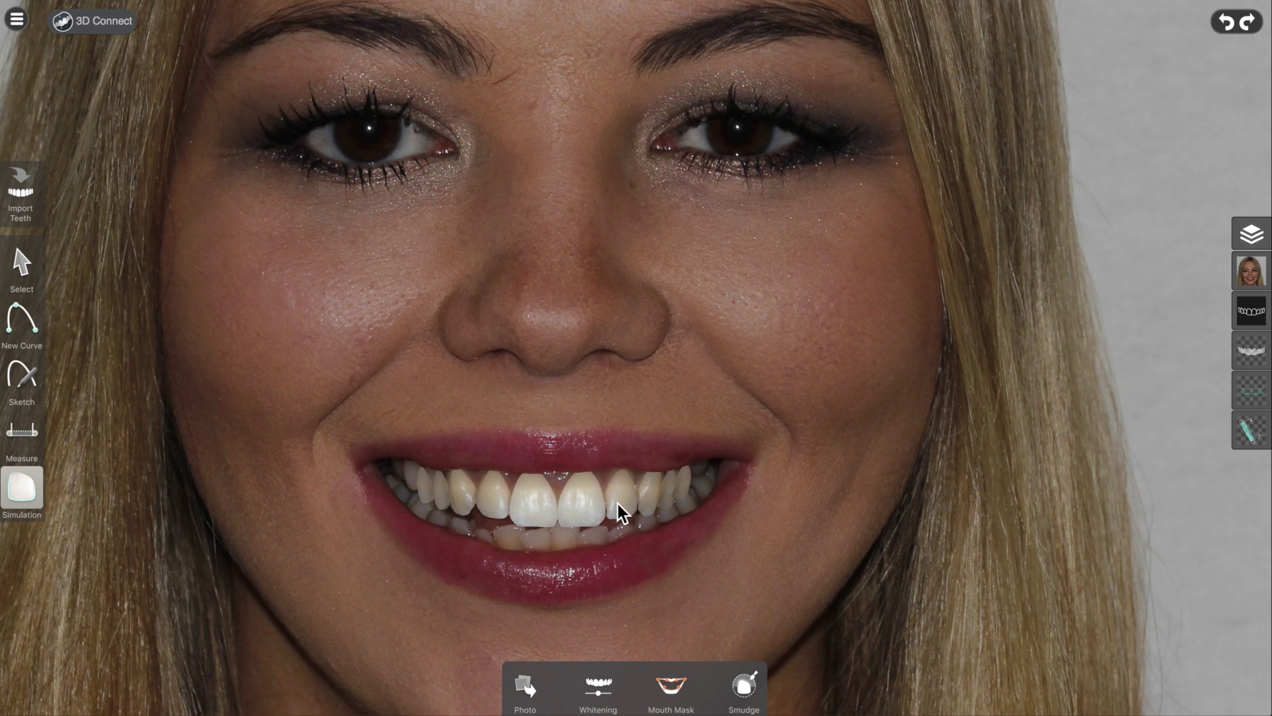
Select the simulated upper left and upper right lateral incisors one after the other and fine-tune each from its lower corner
{"action": "left_click", "coordinate": [621, 512]}
{"action": "left_click", "coordinate": [640, 525]}
{"action": "left_click", "coordinate": [640, 527]}
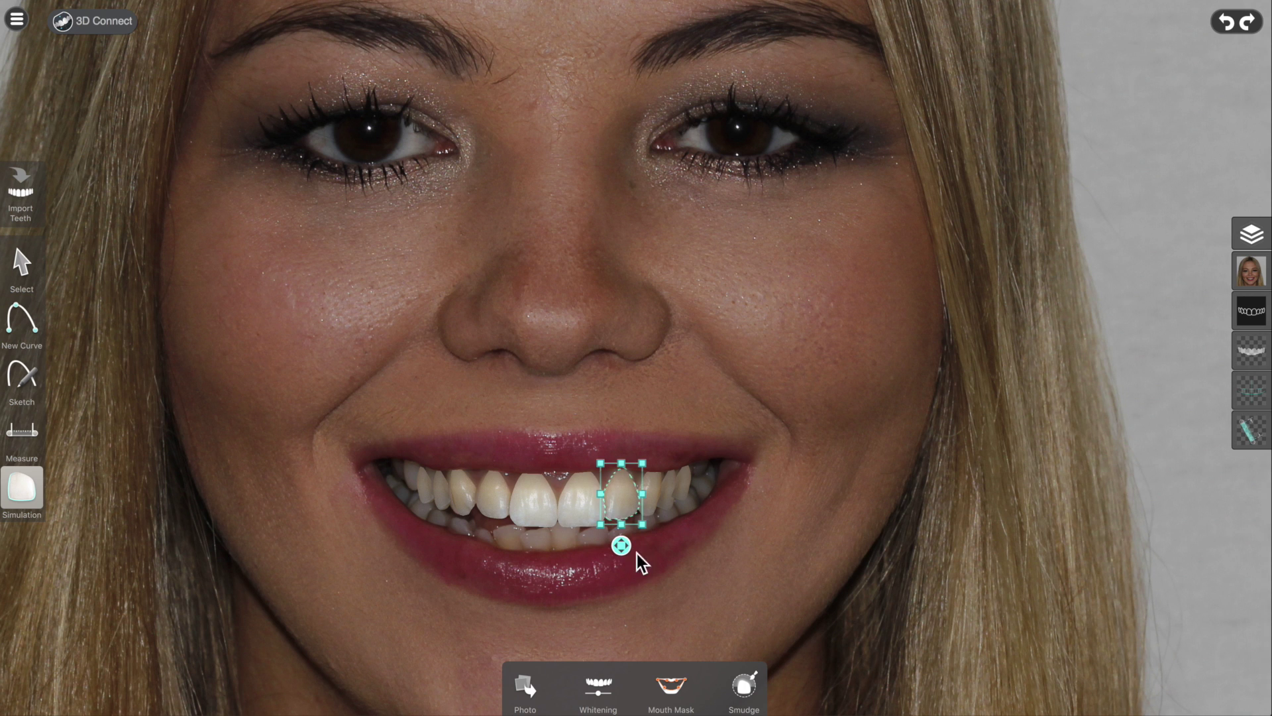
{"action": "left_click", "coordinate": [511, 568]}
{"action": "left_click", "coordinate": [499, 502]}
{"action": "left_click", "coordinate": [515, 526]}
{"action": "left_click", "coordinate": [515, 527]}
Select the simulated upper right and upper left canines in turn to fine-tune them
{"action": "left_click", "coordinate": [462, 505]}
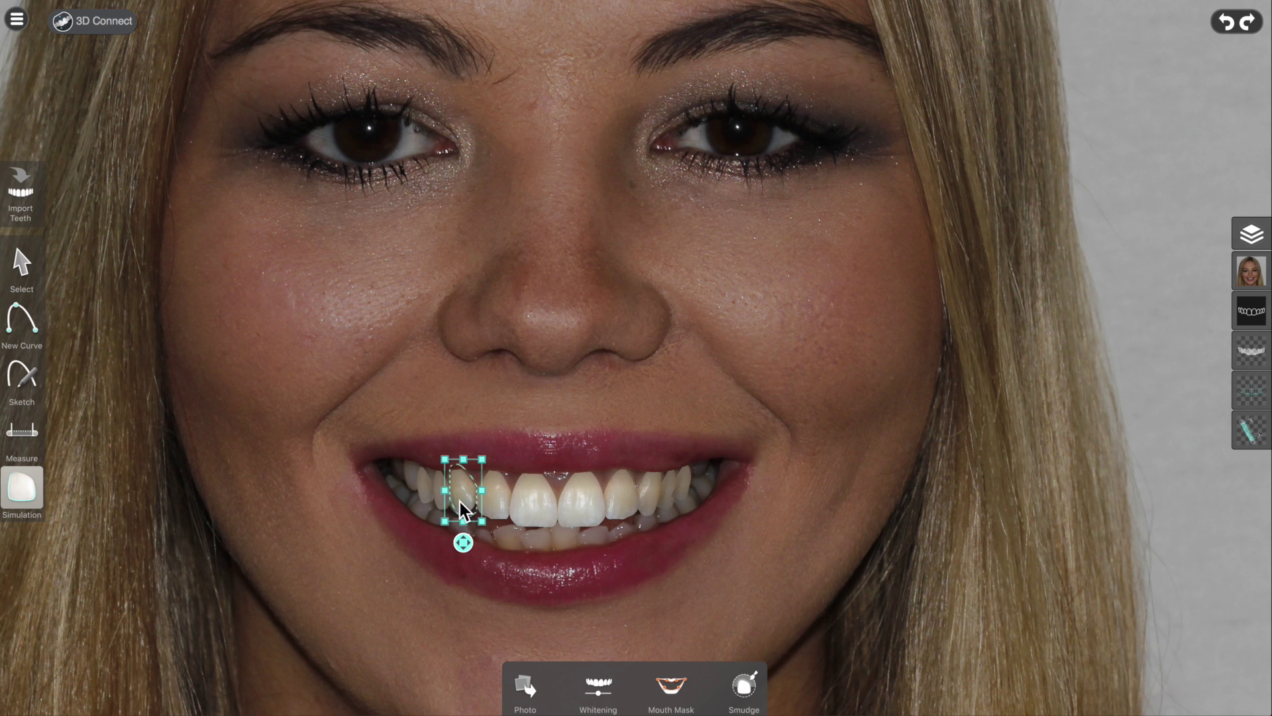
{"action": "left_click", "coordinate": [460, 543]}
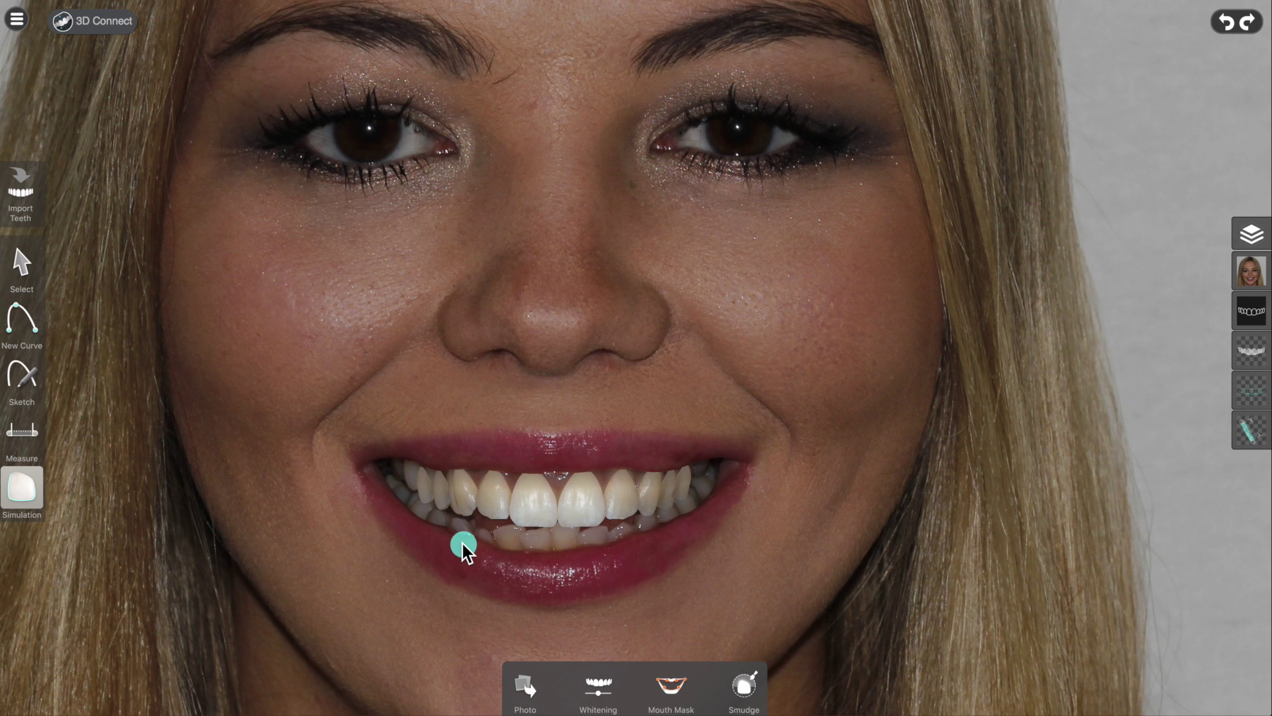
{"action": "left_click", "coordinate": [482, 531]}
{"action": "left_click", "coordinate": [656, 500]}
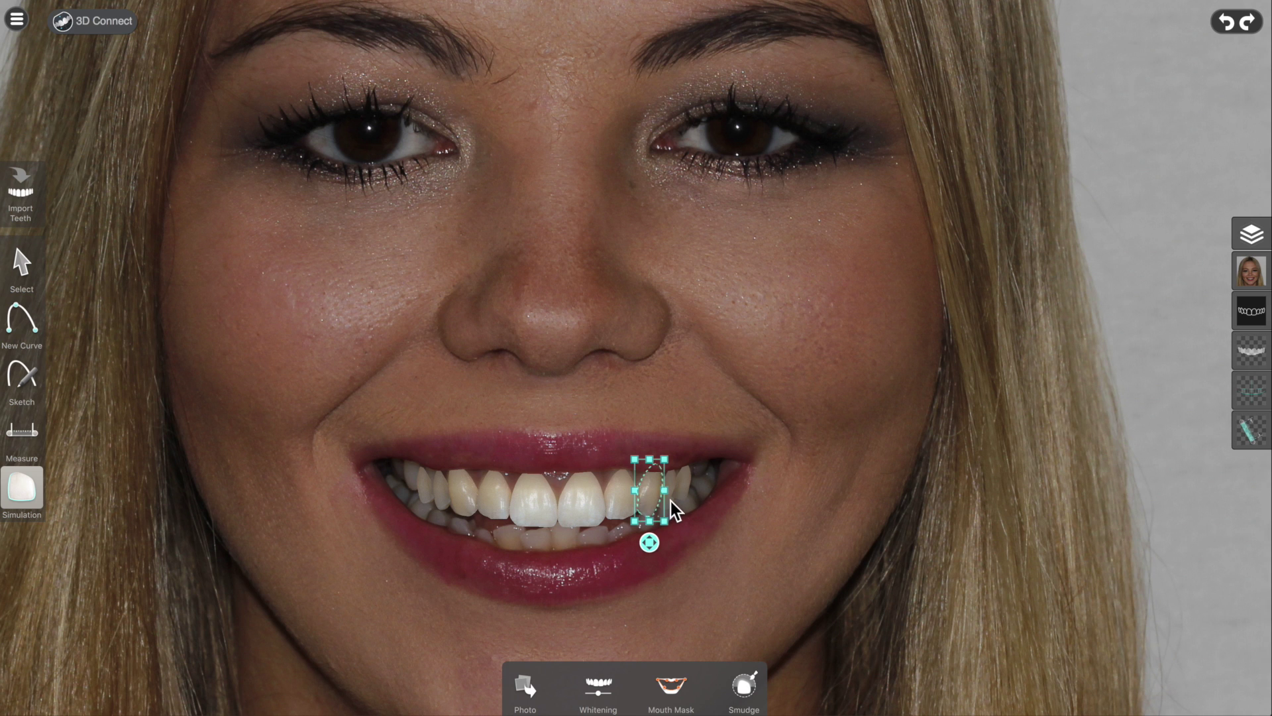
{"action": "left_click", "coordinate": [671, 502]}
Pick the simulated premolar on the patient's upper left, deselect it, and leave simulation mode for the Select tool
{"action": "left_click", "coordinate": [713, 491]}
{"action": "left_click", "coordinate": [688, 489]}
{"action": "left_click", "coordinate": [710, 491]}
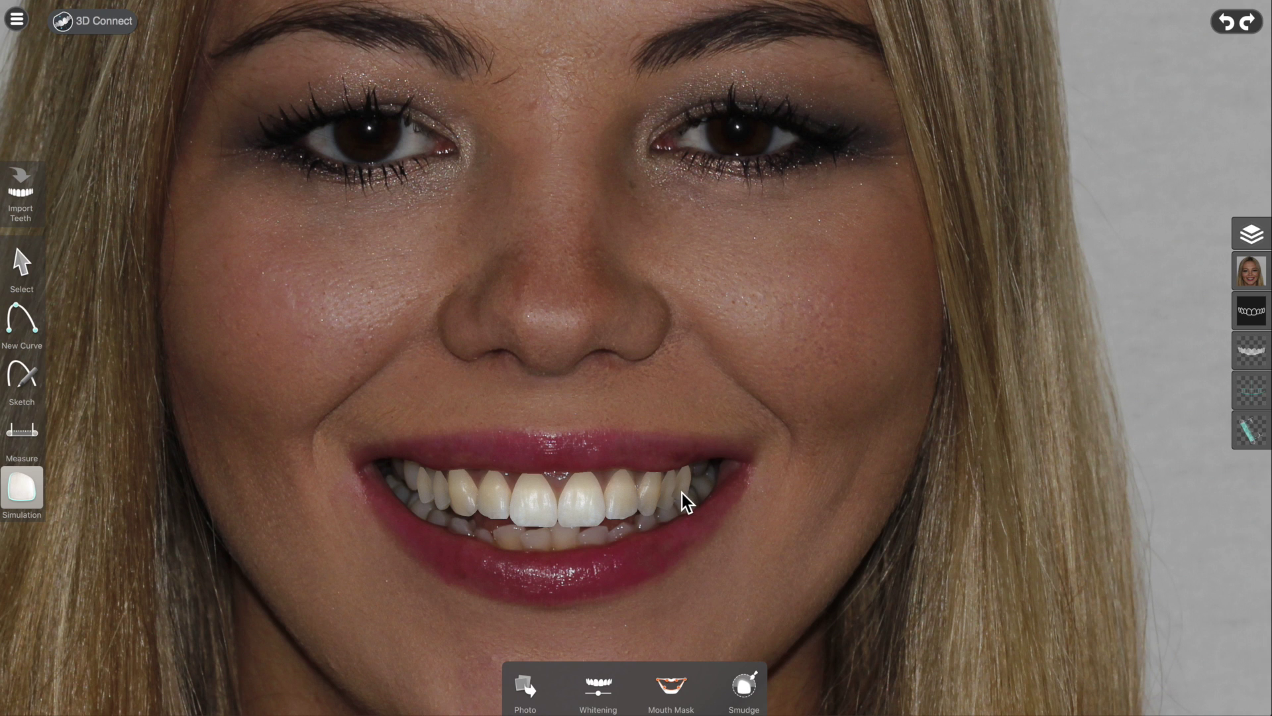
{"action": "left_click", "coordinate": [681, 495]}
{"action": "left_click", "coordinate": [639, 538]}
{"action": "left_click", "coordinate": [19, 256]}
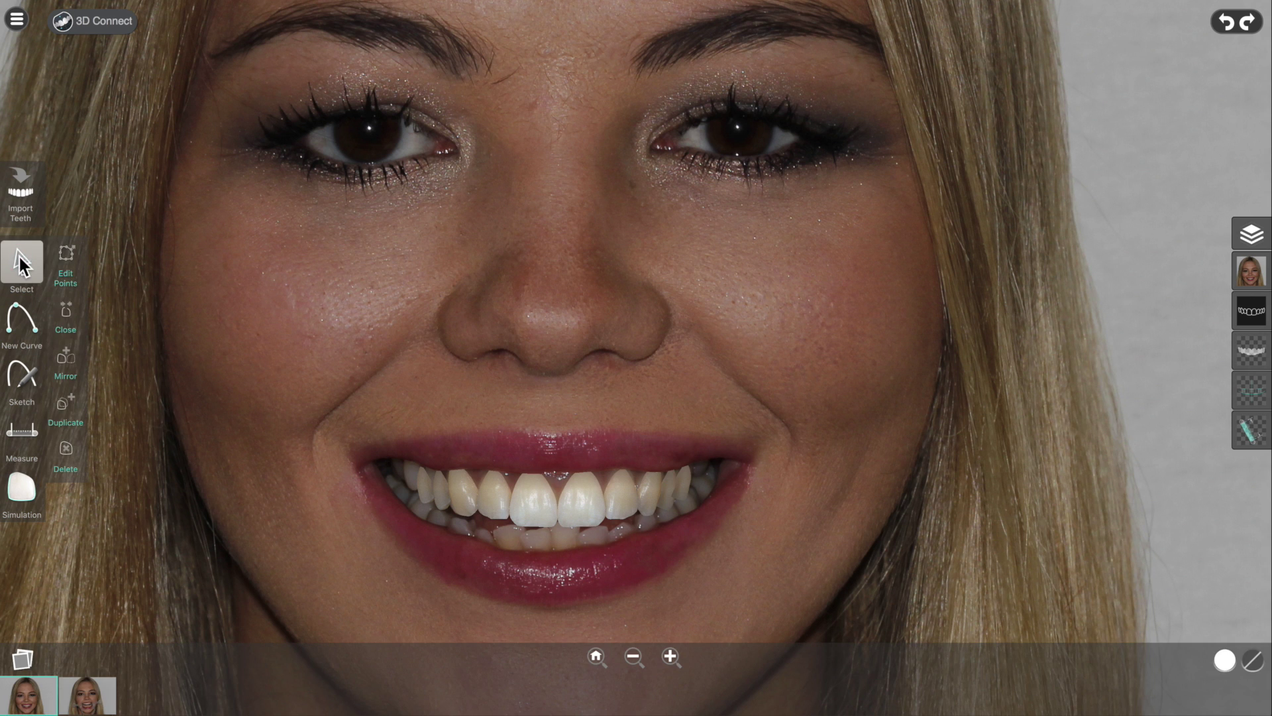
Select the simulated teeth on the patient's upper left one after another to inspect their width and height, and deselect
{"action": "left_click", "coordinate": [688, 492]}
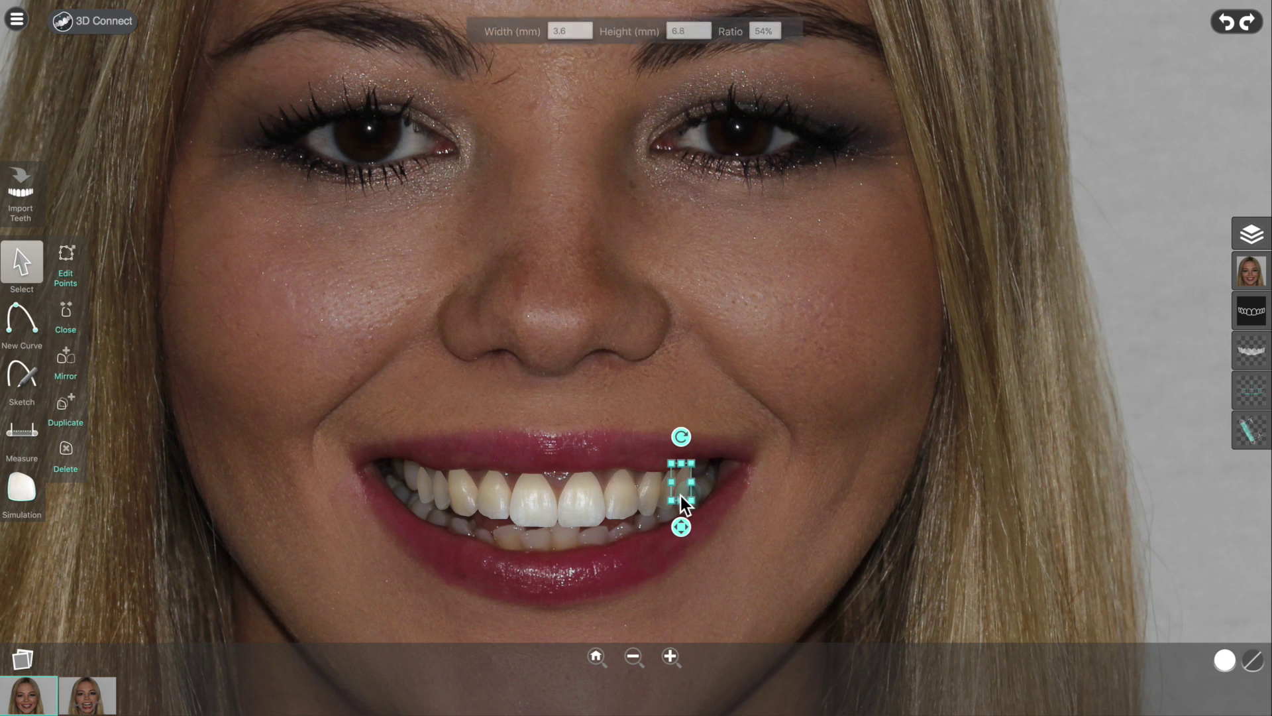
{"action": "left_click", "coordinate": [642, 502]}
{"action": "left_click", "coordinate": [615, 503]}
{"action": "left_click", "coordinate": [591, 504]}
{"action": "left_click", "coordinate": [503, 562]}
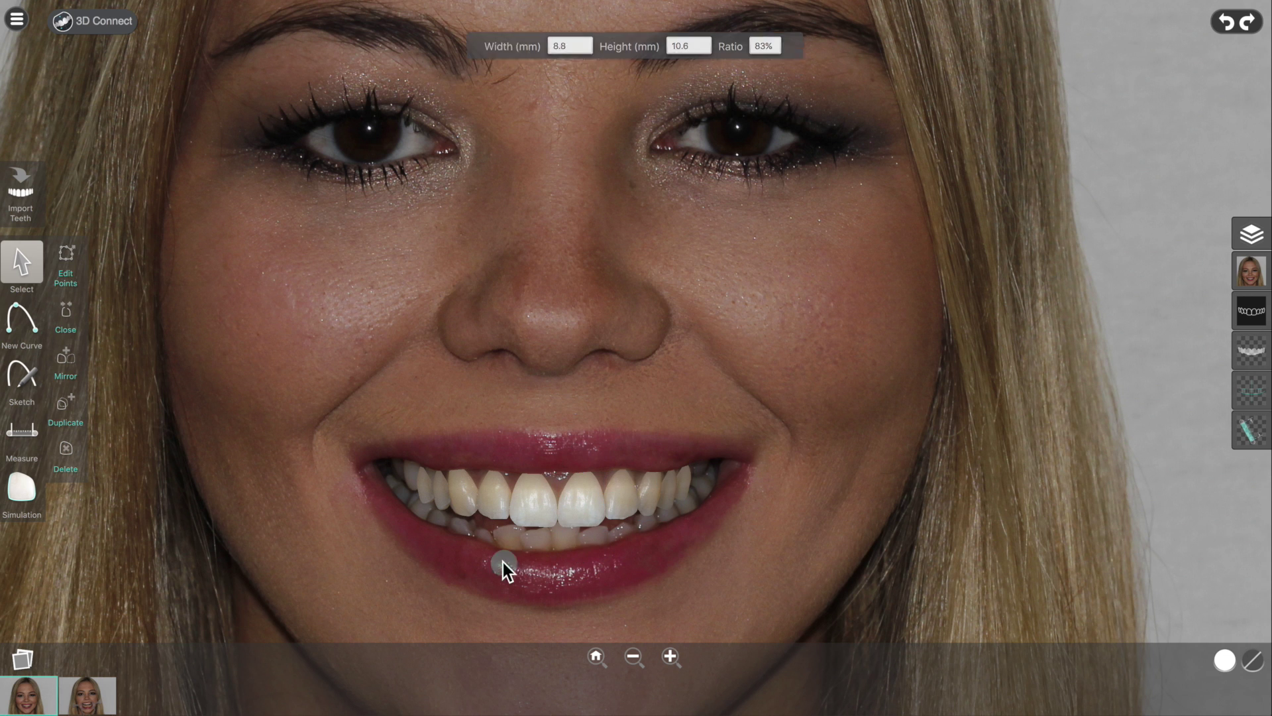
{"action": "left_click_drag", "start_coordinate": [424, 494], "coordinate": [525, 505]}
{"action": "left_click", "coordinate": [487, 575]}
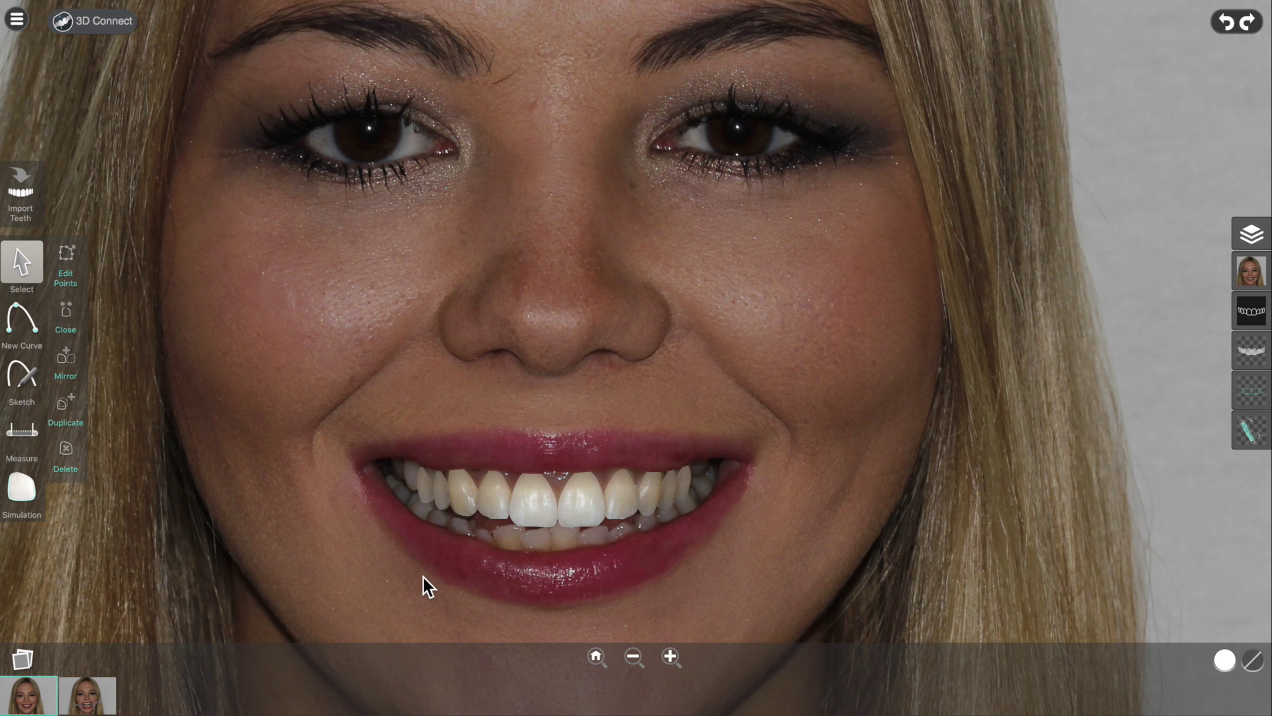
Open the whitening adjustments in simulation mode and set the whitening of the simulated teeth to 37%
{"action": "left_click", "coordinate": [23, 491]}
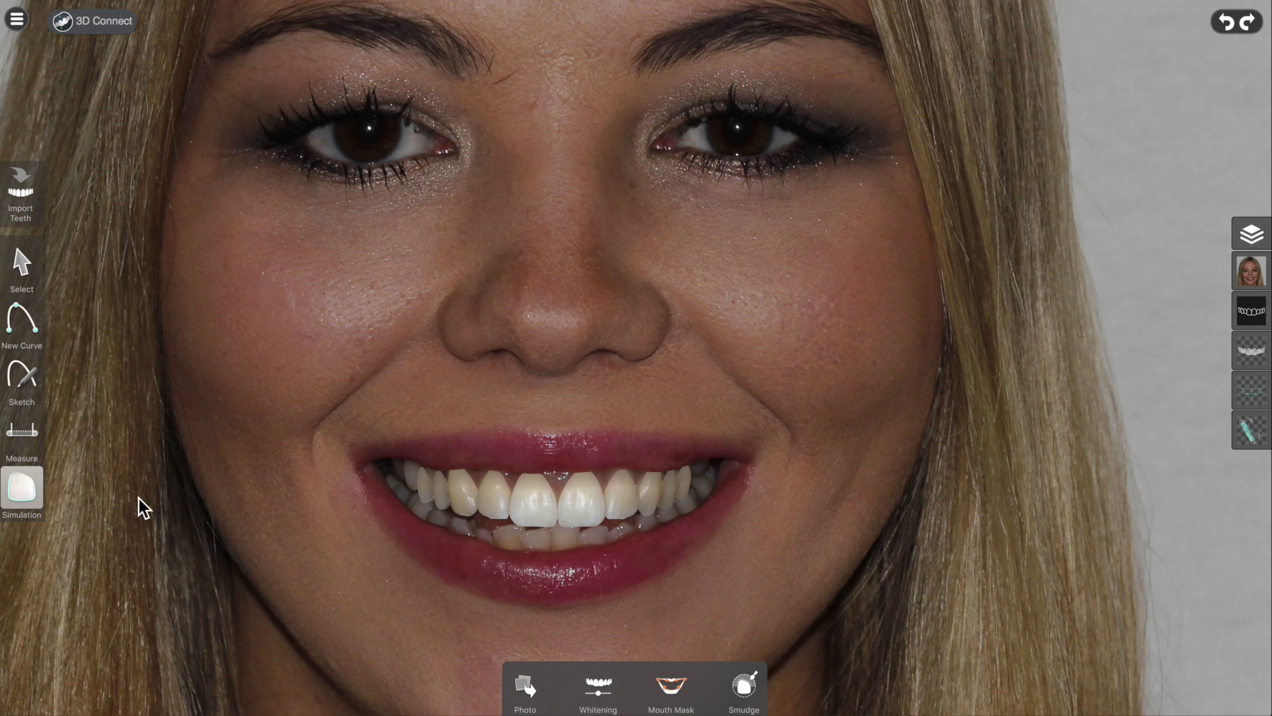
{"action": "scroll", "coordinate": [316, 515], "scroll_direction": "down", "scroll_amount": 3}
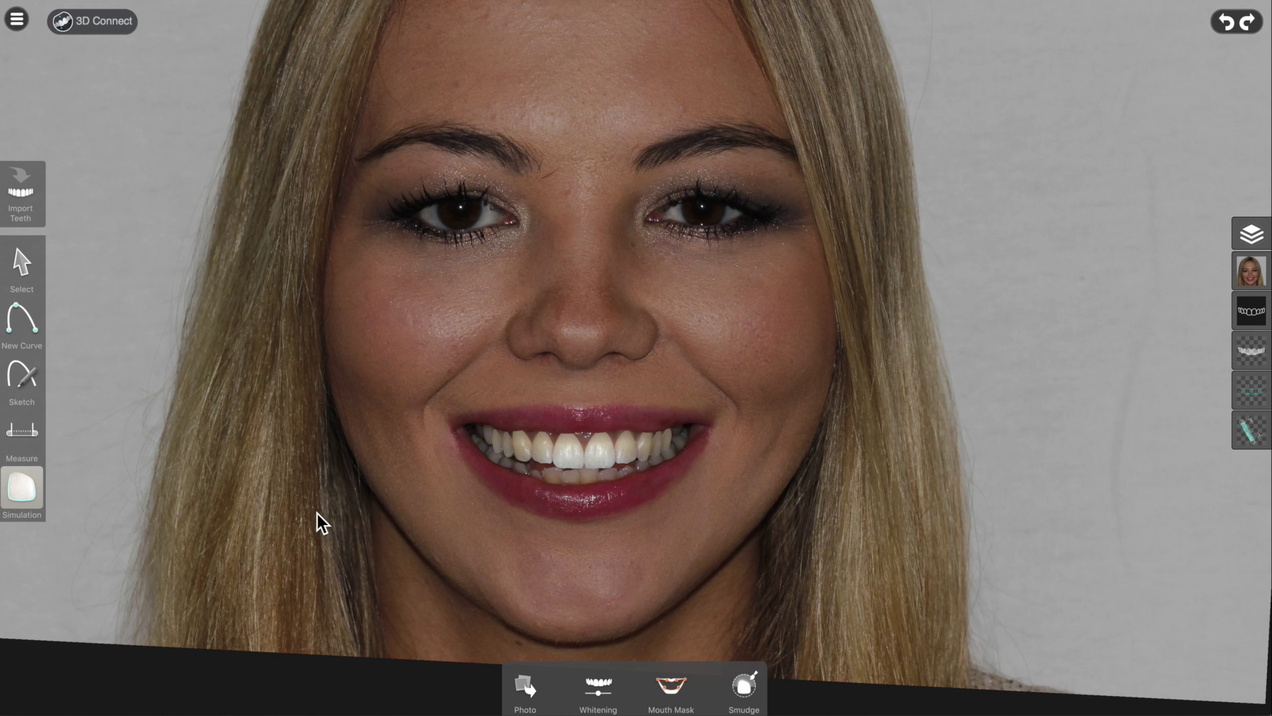
{"action": "scroll", "coordinate": [317, 514], "scroll_direction": "down", "scroll_amount": 1}
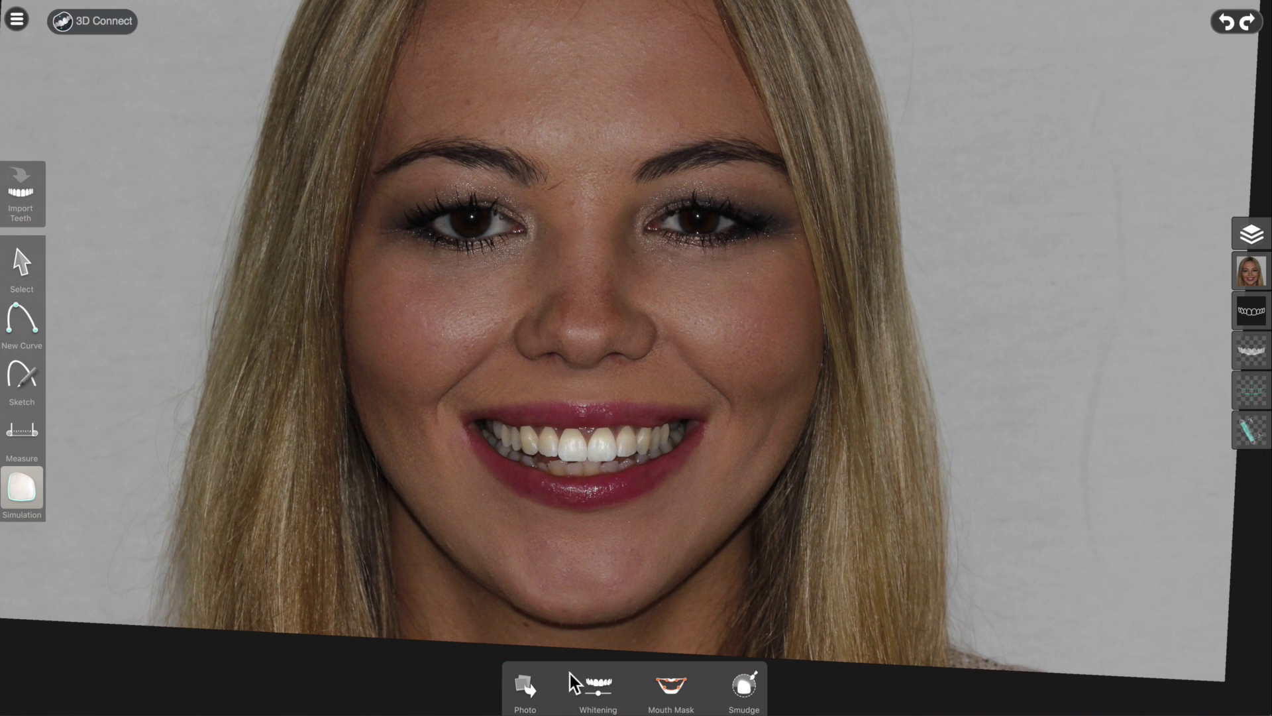
{"action": "left_click", "coordinate": [598, 689]}
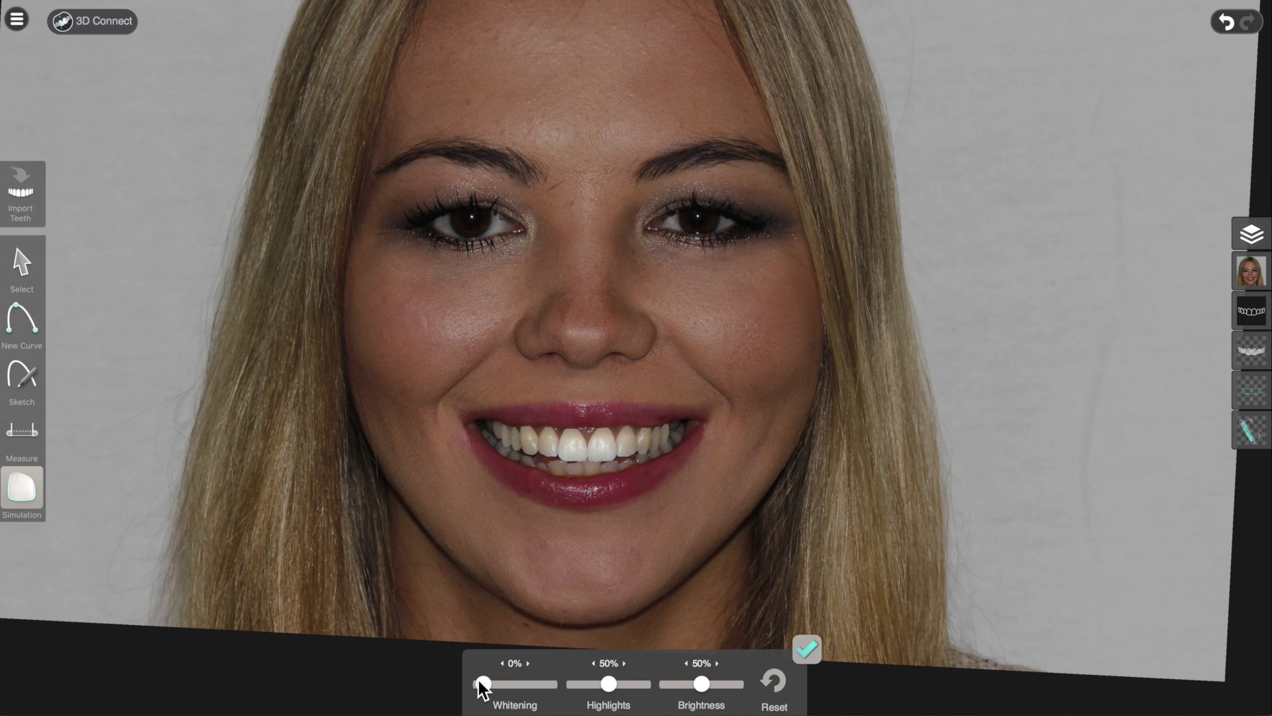
{"action": "left_click_drag", "start_coordinate": [483, 682], "coordinate": [509, 691]}
Try the highlights of the simulated teeth at 0%, and set them to 100%
{"action": "left_click_drag", "start_coordinate": [595, 681], "coordinate": [548, 687]}
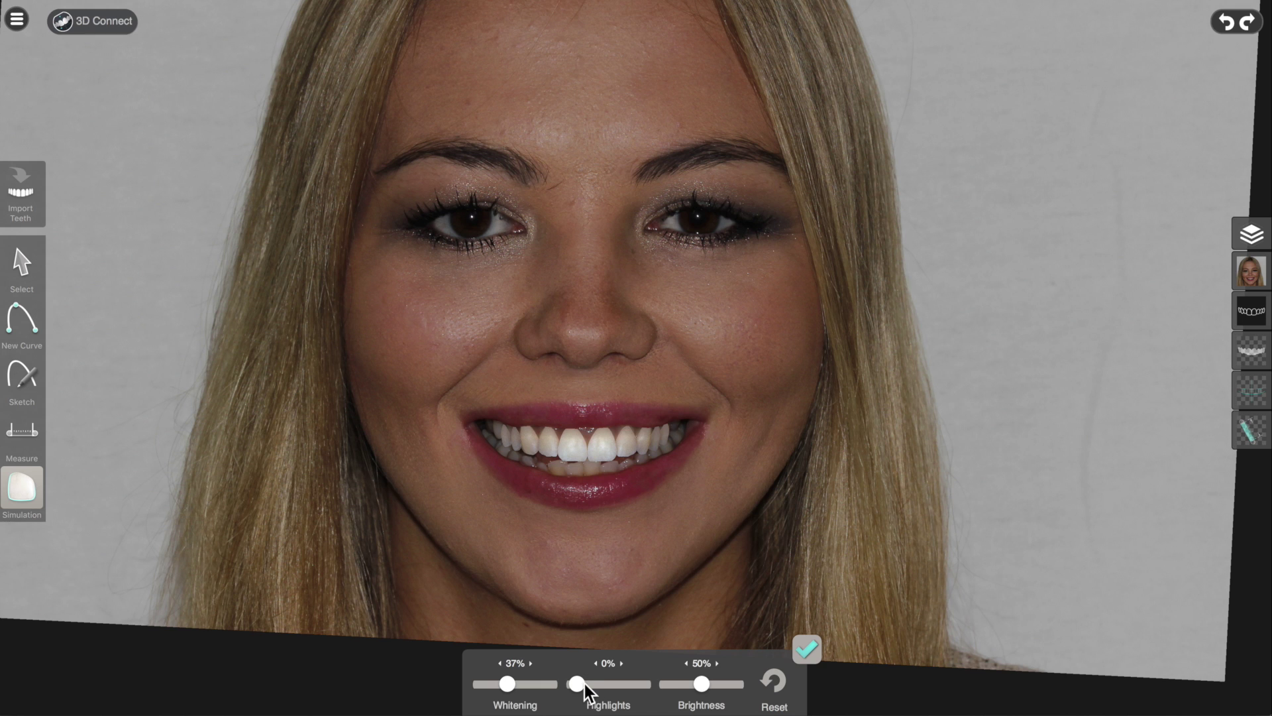
{"action": "left_click_drag", "start_coordinate": [578, 681], "coordinate": [578, 682]}
{"action": "left_click", "coordinate": [578, 681]}
{"action": "left_click", "coordinate": [578, 682]}
{"action": "left_click", "coordinate": [576, 683]}
{"action": "left_click", "coordinate": [578, 684]}
{"action": "left_click_drag", "start_coordinate": [634, 684], "coordinate": [643, 683]}
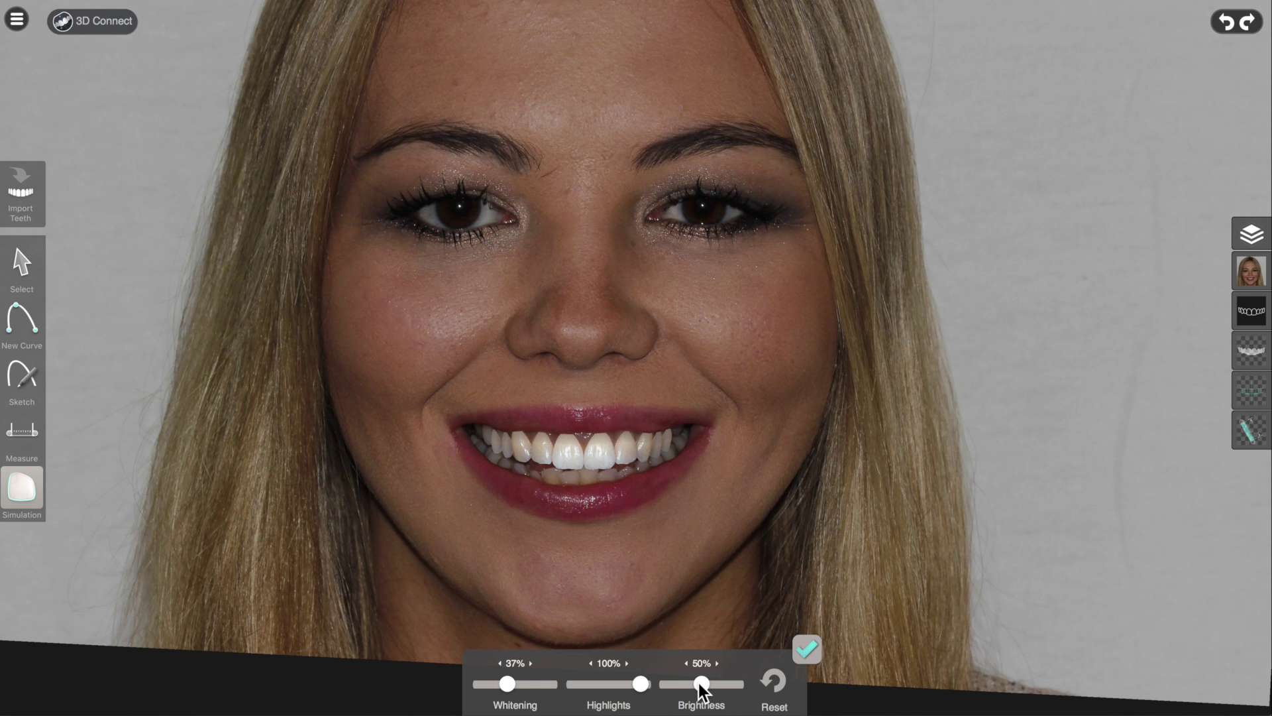
Try a brightness of 32% on all simulated teeth, and set only the rear upper left premolar to 32% brightness
{"action": "left_click_drag", "start_coordinate": [698, 683], "coordinate": [687, 686]}
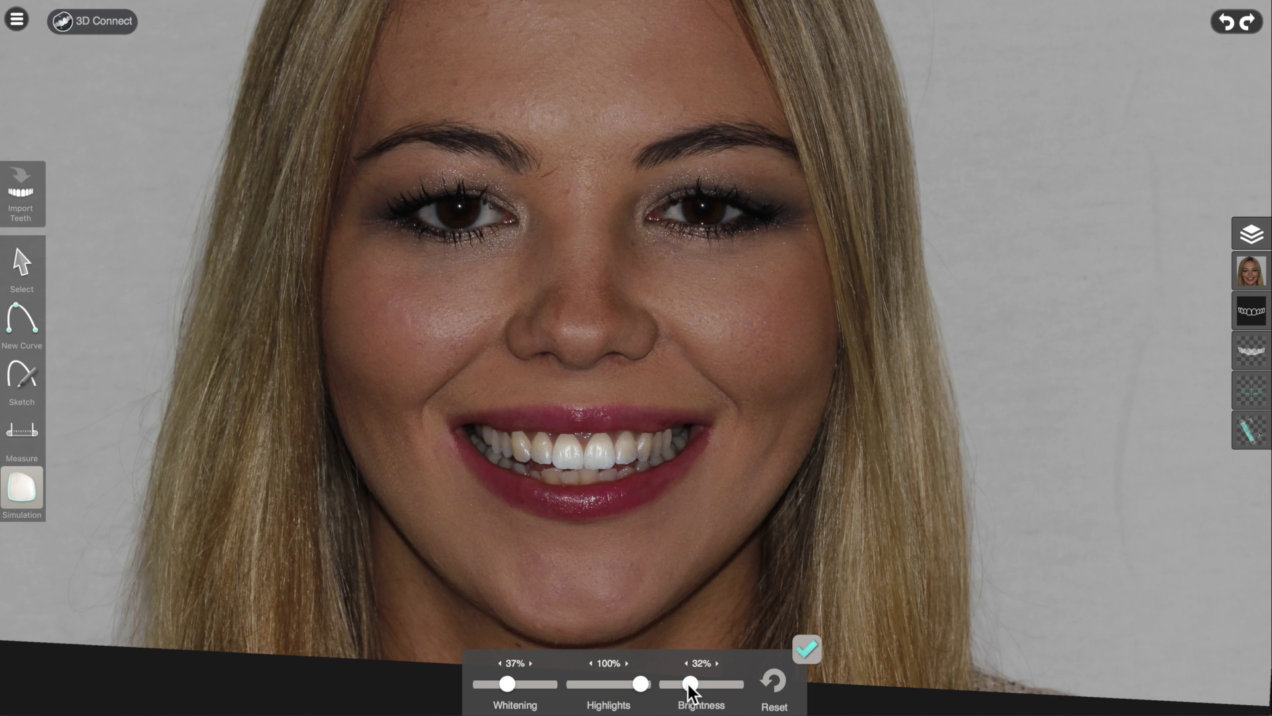
{"action": "scroll", "coordinate": [662, 603], "scroll_direction": "up", "scroll_amount": 2}
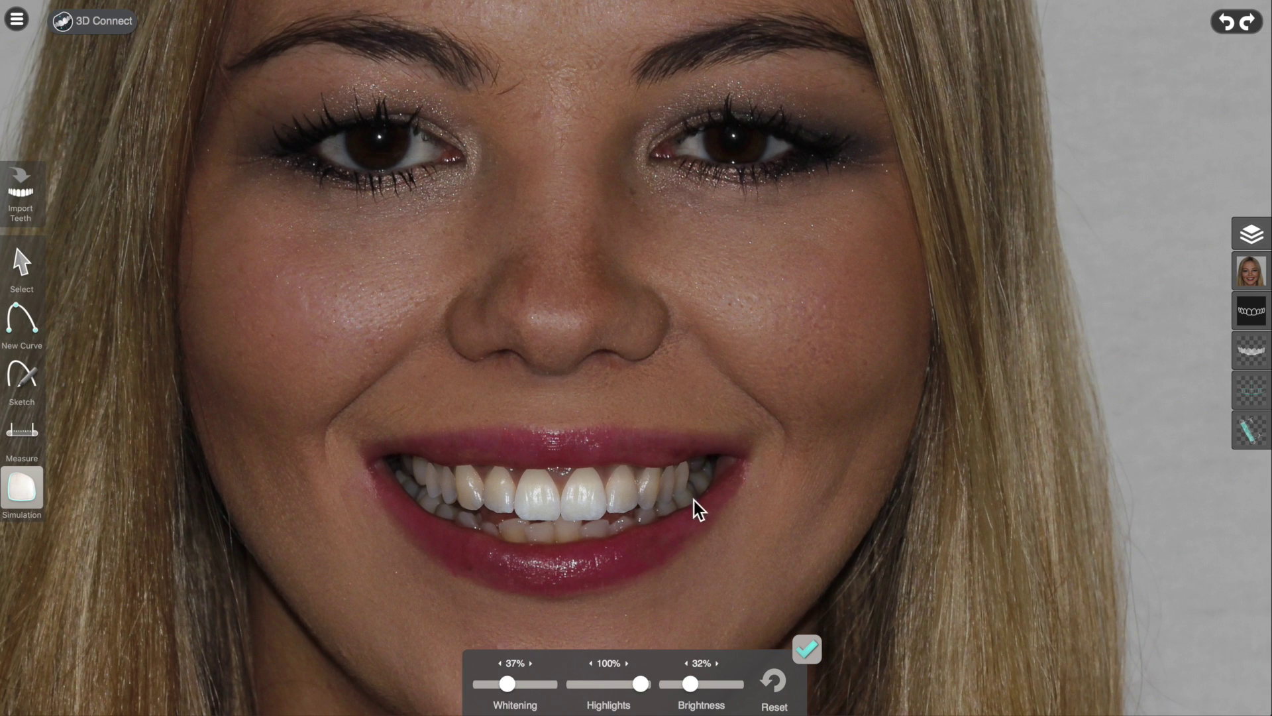
{"action": "left_click", "coordinate": [685, 483]}
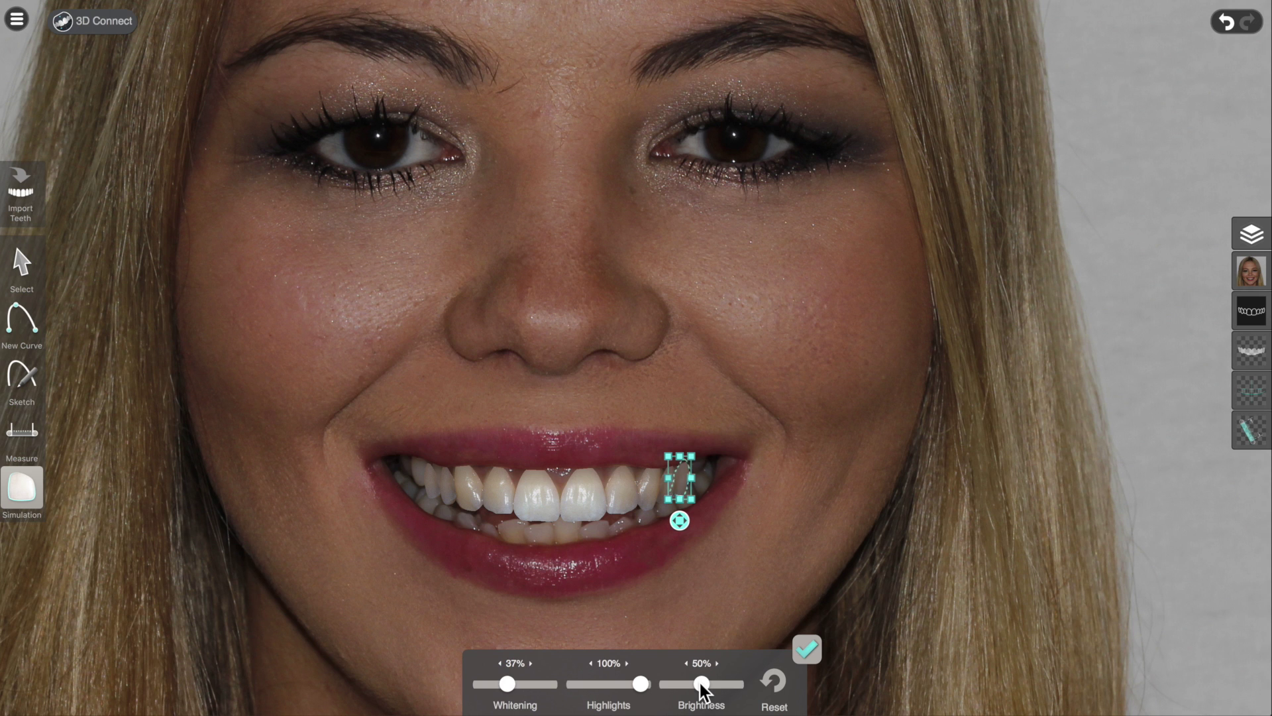
{"action": "left_click_drag", "start_coordinate": [700, 683], "coordinate": [689, 683]}
{"action": "left_click", "coordinate": [661, 614]}
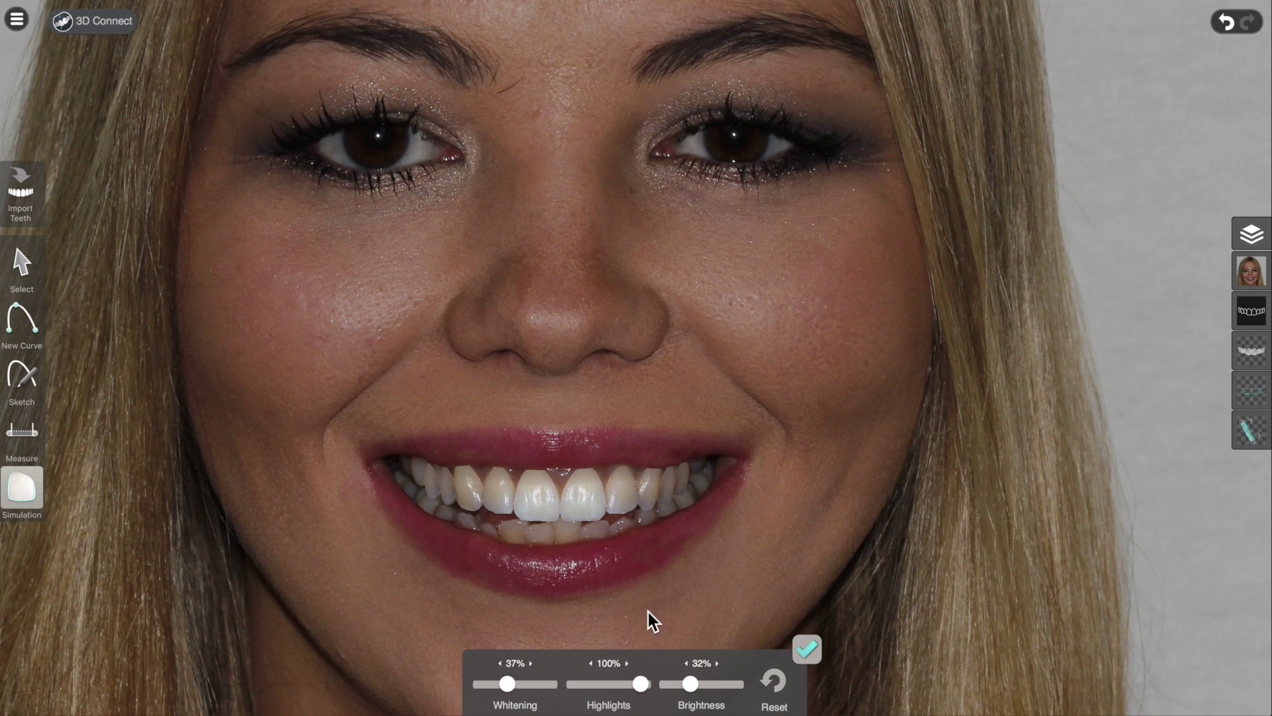
Set the brightness of the rear simulated premolar on the patient's upper right to 32% and accept the whitening adjustments
{"action": "left_click", "coordinate": [427, 479]}
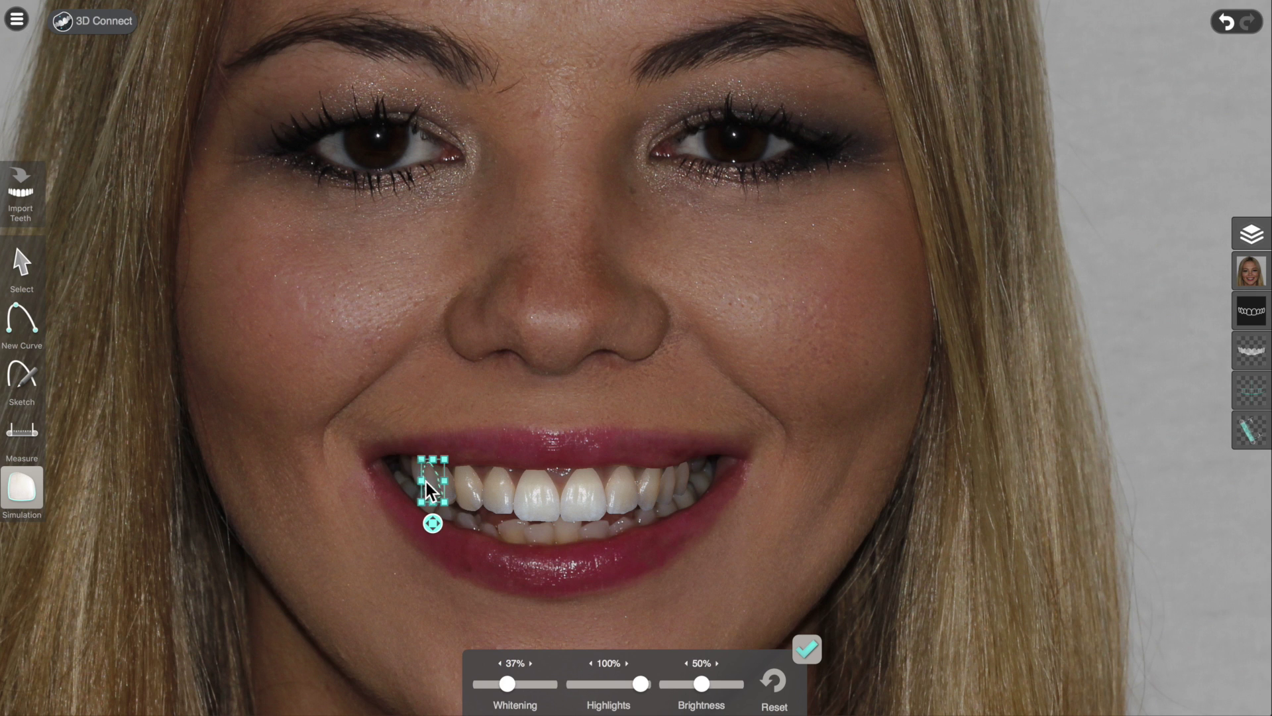
{"action": "left_click_drag", "start_coordinate": [697, 681], "coordinate": [690, 682]}
{"action": "left_click", "coordinate": [721, 600]}
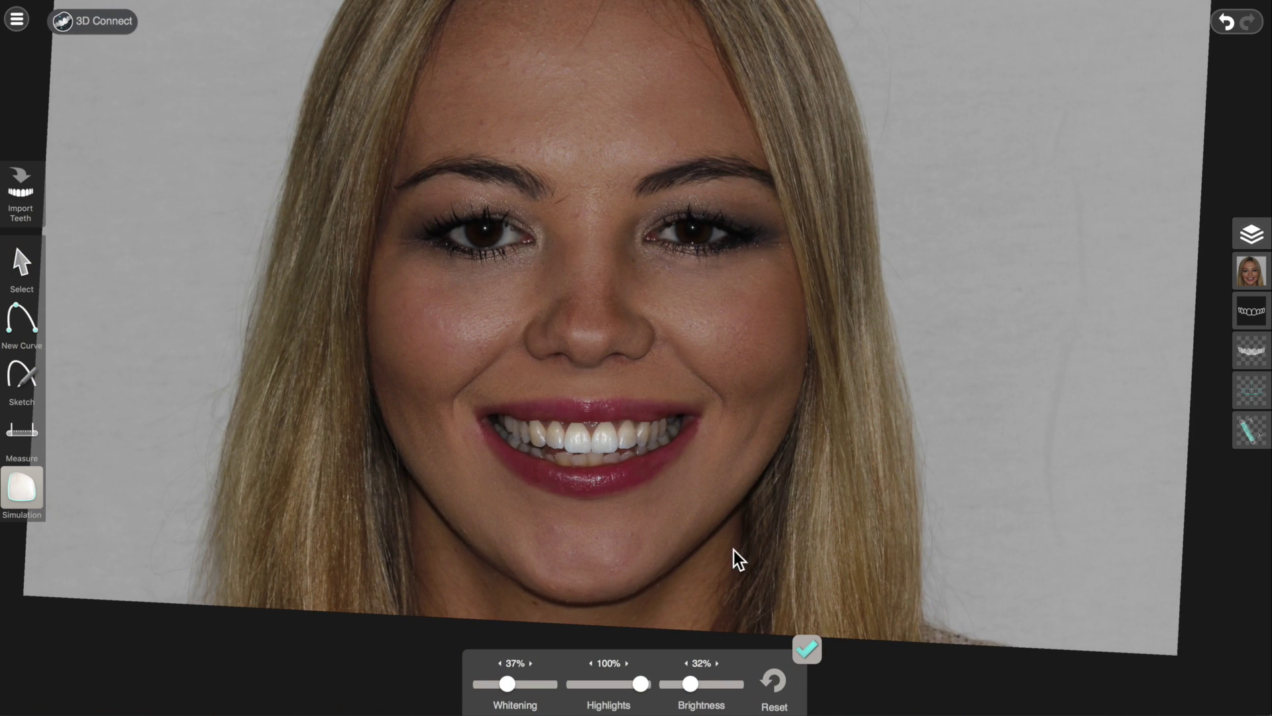
{"action": "left_click", "coordinate": [803, 649]}
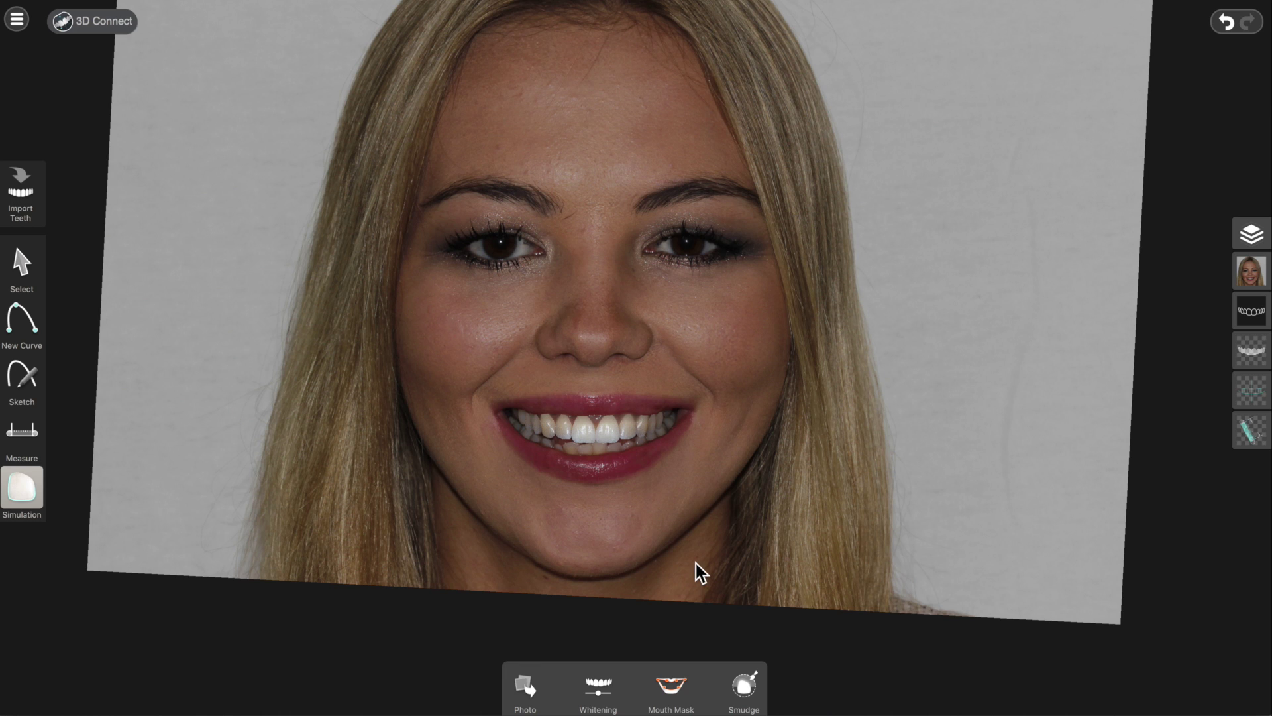
Smudge the highlight on the simulated upper left canine with a 34% brush, undo the stroke, and leave the Smudge tool
{"action": "scroll", "coordinate": [693, 594], "scroll_direction": "up", "scroll_amount": 5}
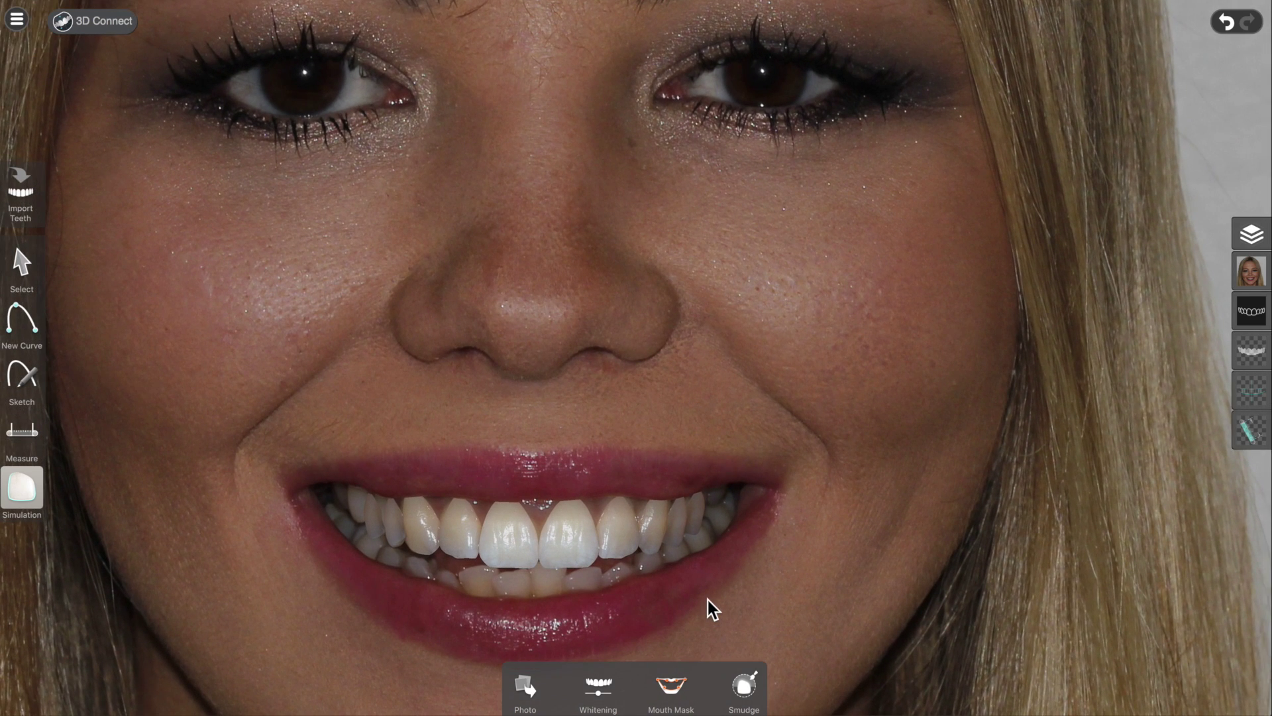
{"action": "left_click", "coordinate": [743, 689]}
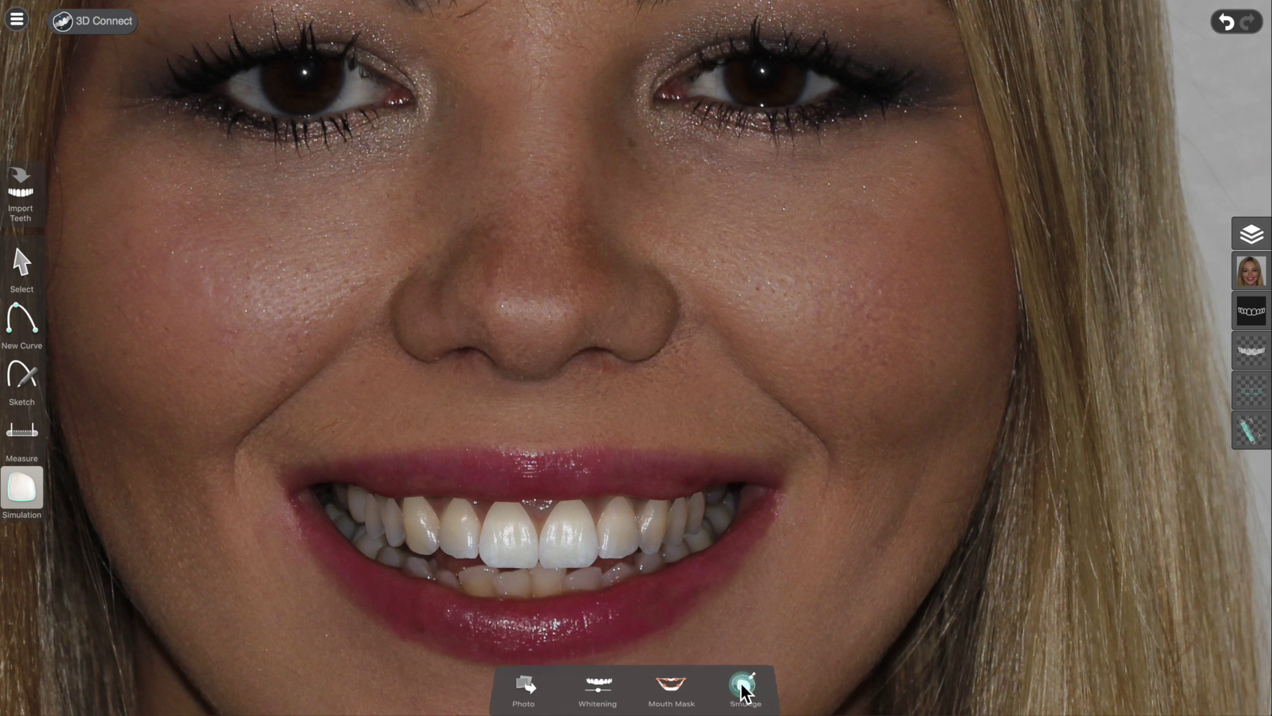
{"action": "left_click_drag", "start_coordinate": [529, 686], "coordinate": [566, 682]}
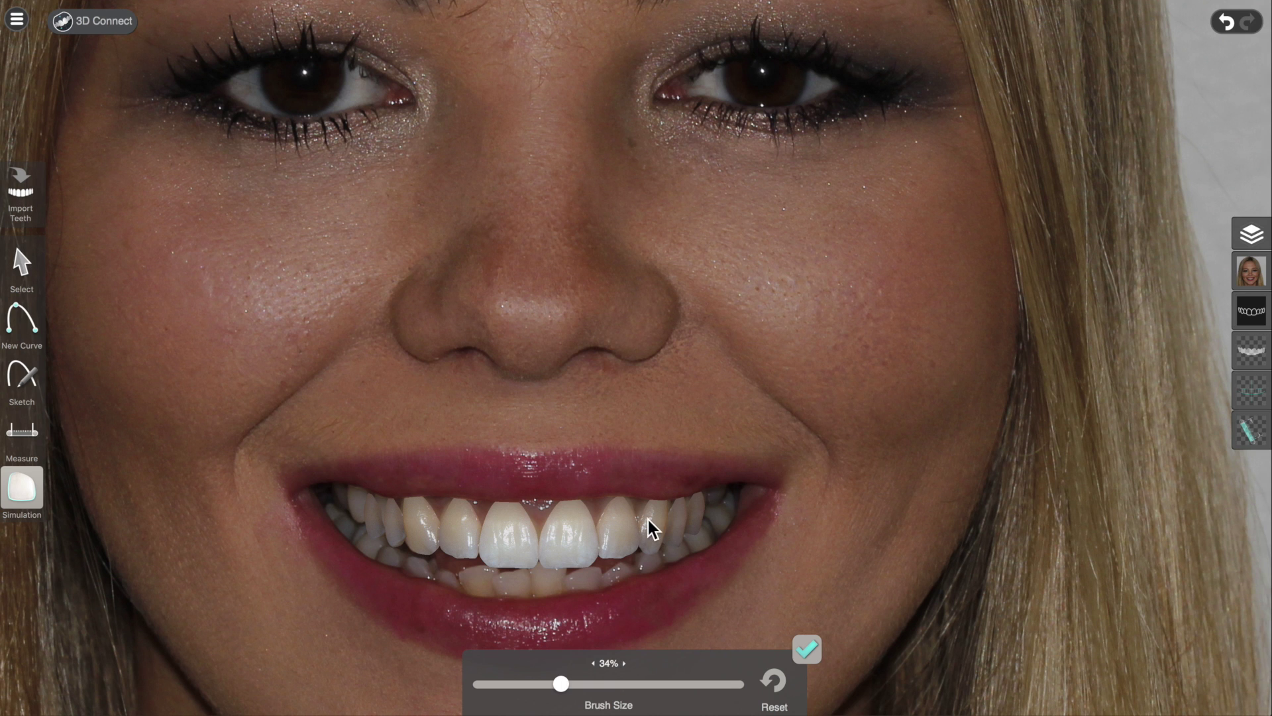
{"action": "left_click_drag", "start_coordinate": [643, 507], "coordinate": [644, 518]}
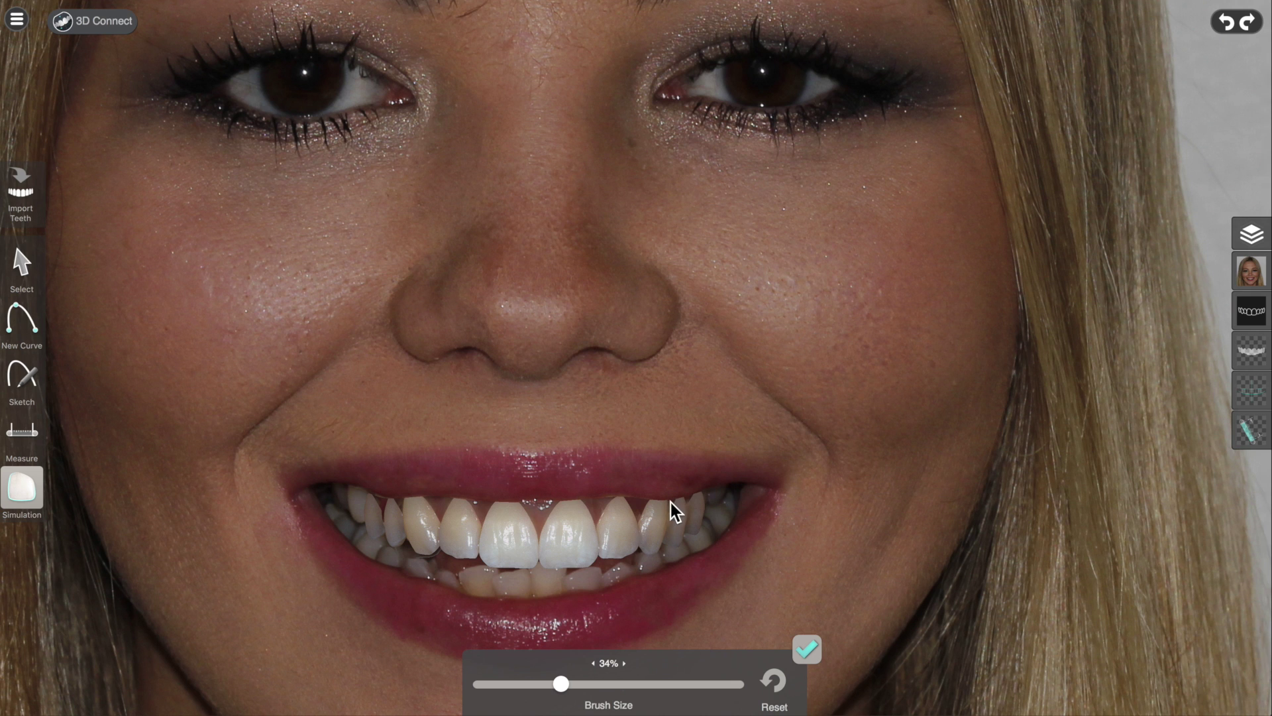
{"action": "left_click", "coordinate": [1224, 22]}
{"action": "left_click", "coordinate": [808, 649]}
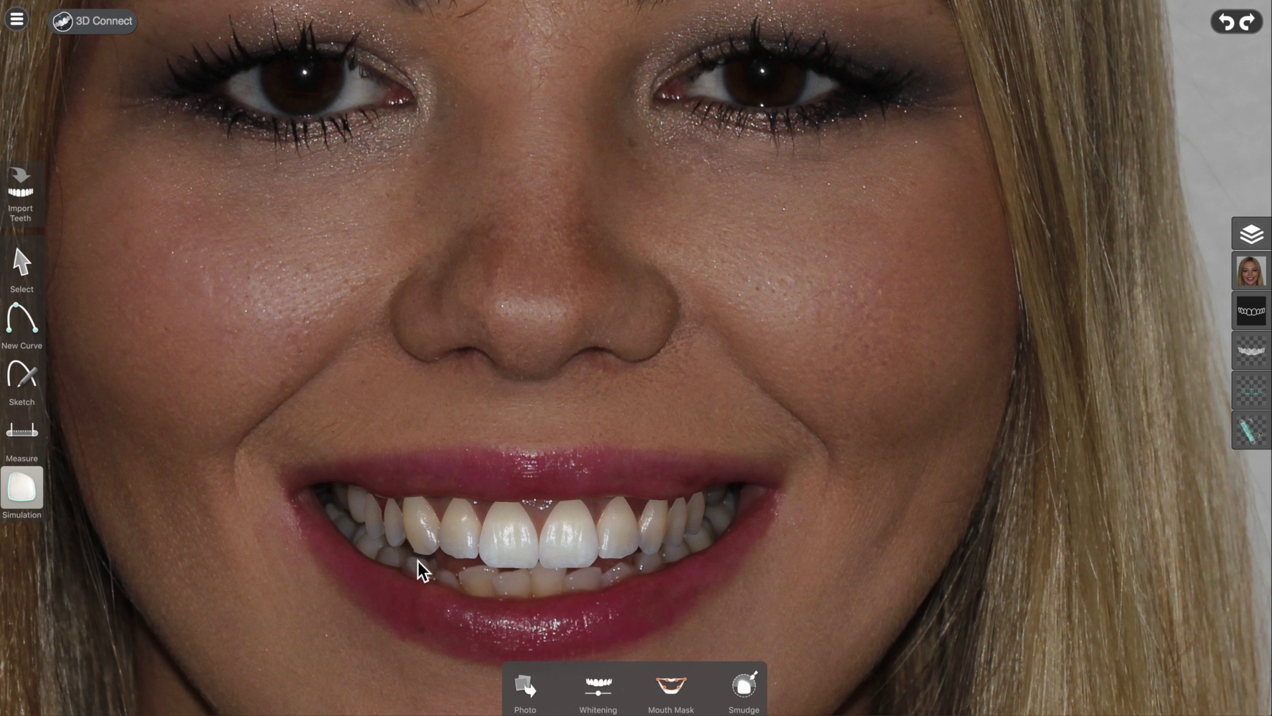
{"action": "scroll", "coordinate": [472, 550], "scroll_direction": "down", "scroll_amount": 10}
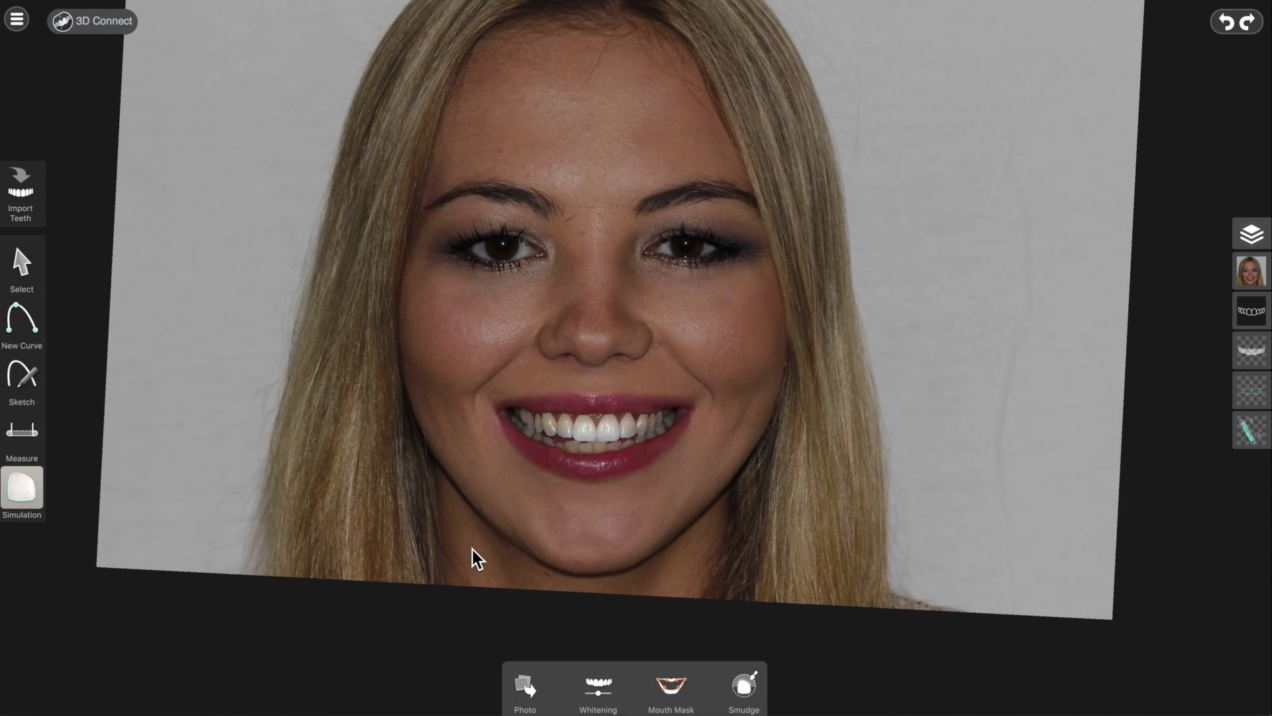
{"action": "scroll", "coordinate": [472, 550], "scroll_direction": "up", "scroll_amount": 3}
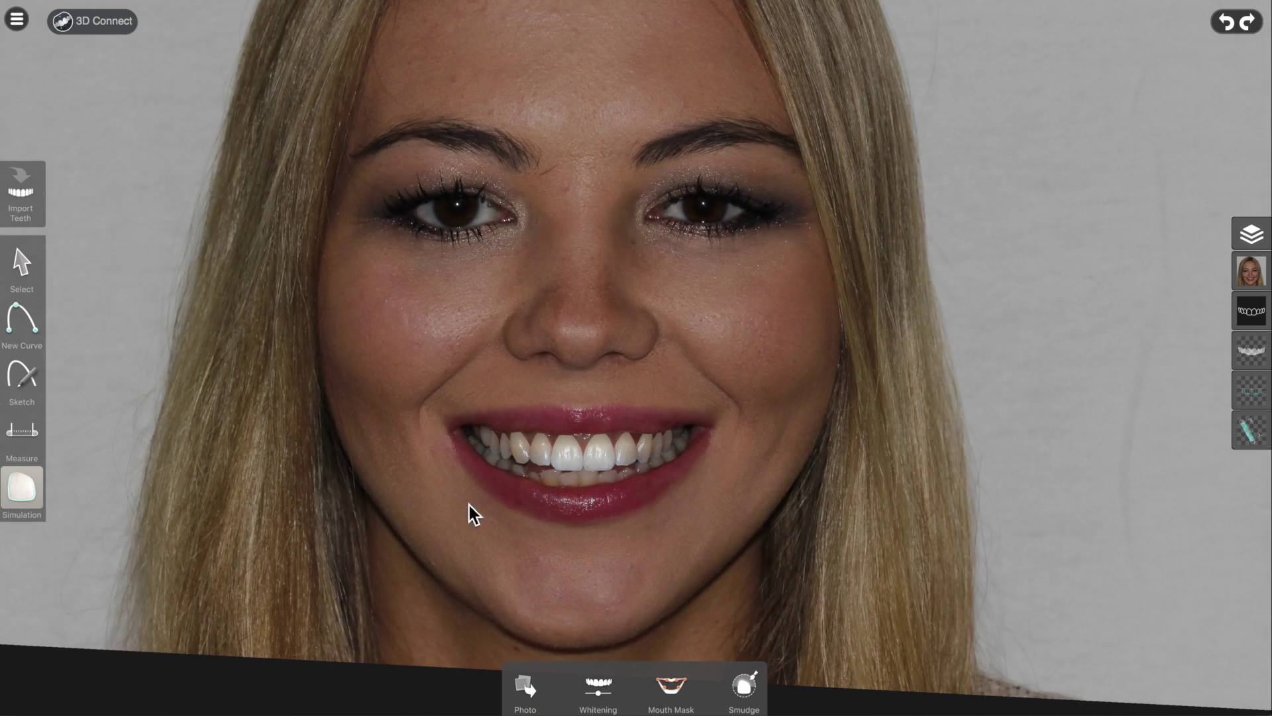
{"action": "scroll", "coordinate": [457, 503], "scroll_direction": "up", "scroll_amount": 5}
{"action": "scroll", "coordinate": [454, 501], "scroll_direction": "down", "scroll_amount": 3}
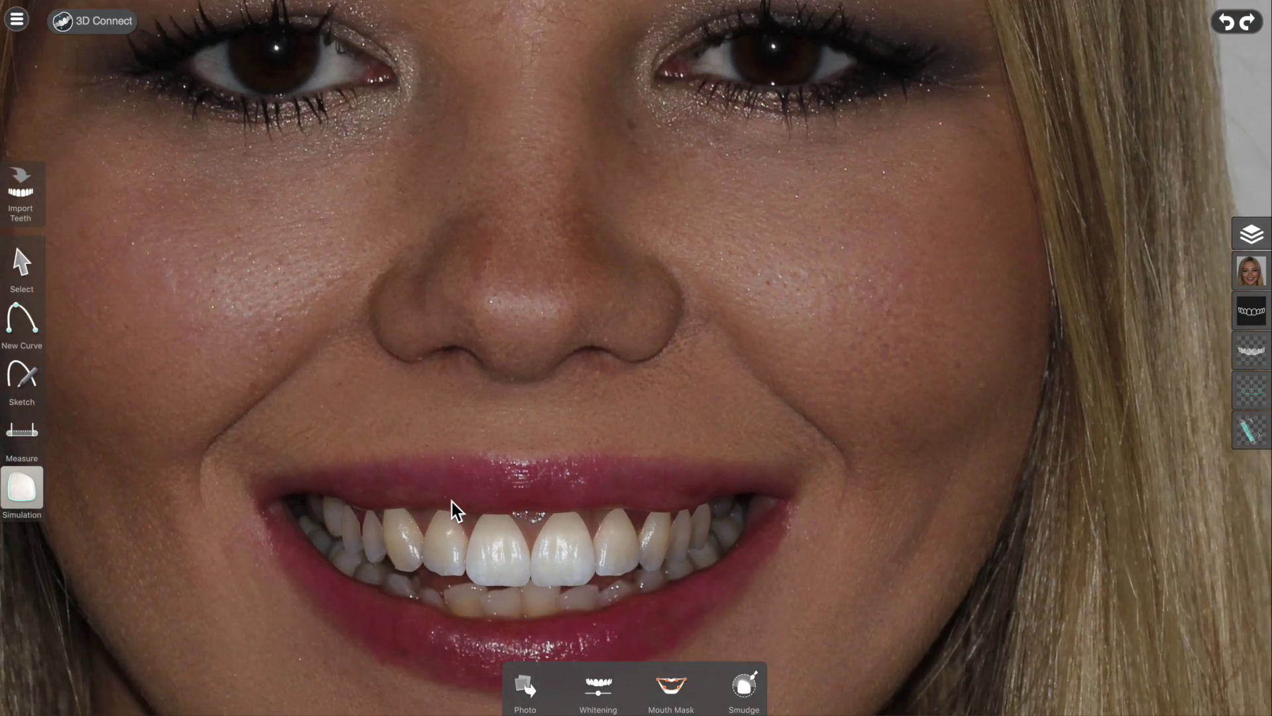
{"action": "scroll", "coordinate": [452, 501], "scroll_direction": "down", "scroll_amount": 5}
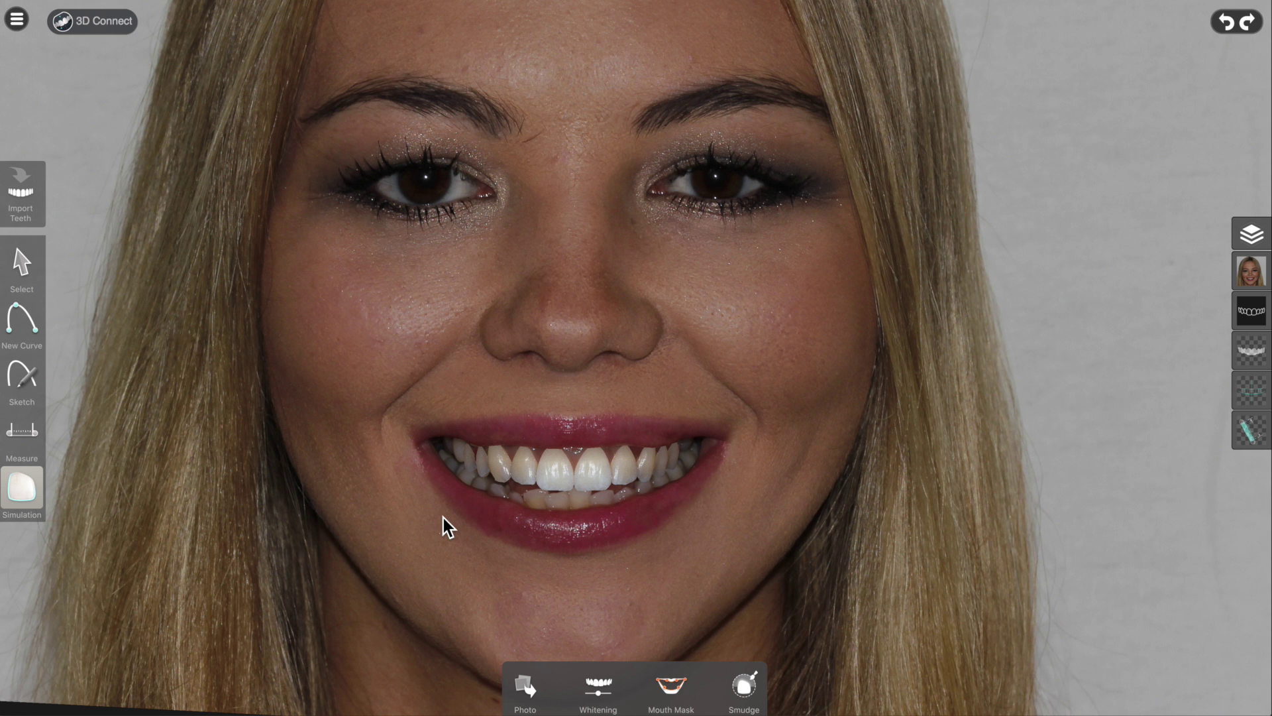
Switch to the Select tool, nudge the rear simulated premolar on the patient's upper right slightly upward, and deselect it
{"action": "left_click", "coordinate": [23, 262]}
{"action": "scroll", "coordinate": [391, 477], "scroll_direction": "up", "scroll_amount": 2}
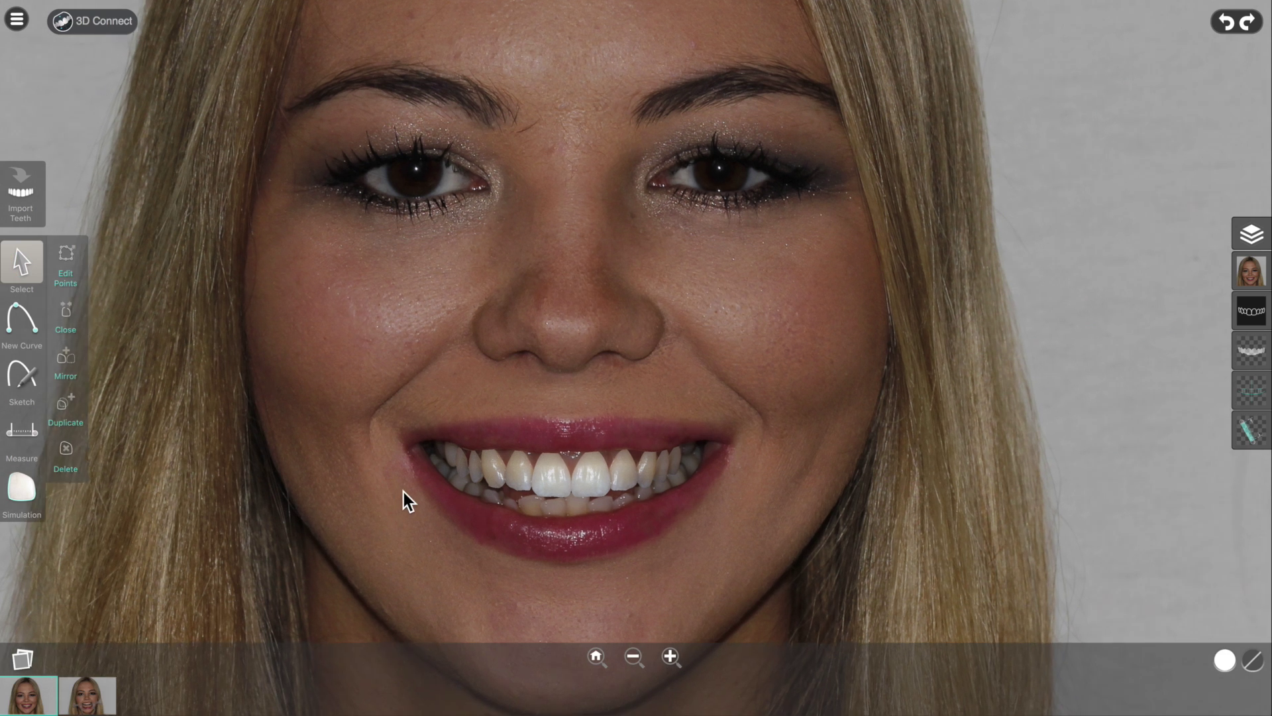
{"action": "left_click", "coordinate": [444, 477]}
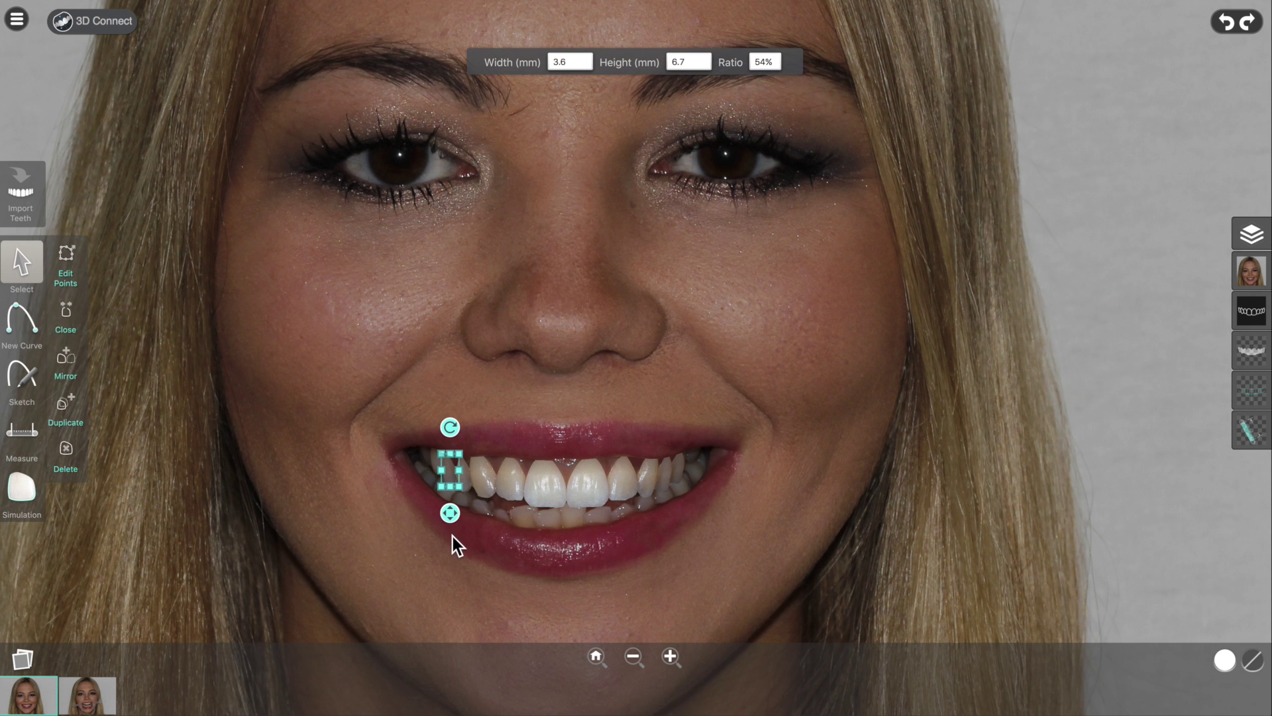
{"action": "left_click", "coordinate": [468, 550]}
{"action": "left_click_drag", "start_coordinate": [448, 549], "coordinate": [505, 519]}
{"action": "scroll", "coordinate": [504, 519], "scroll_direction": "up", "scroll_amount": 2}
{"action": "left_click", "coordinate": [427, 496]}
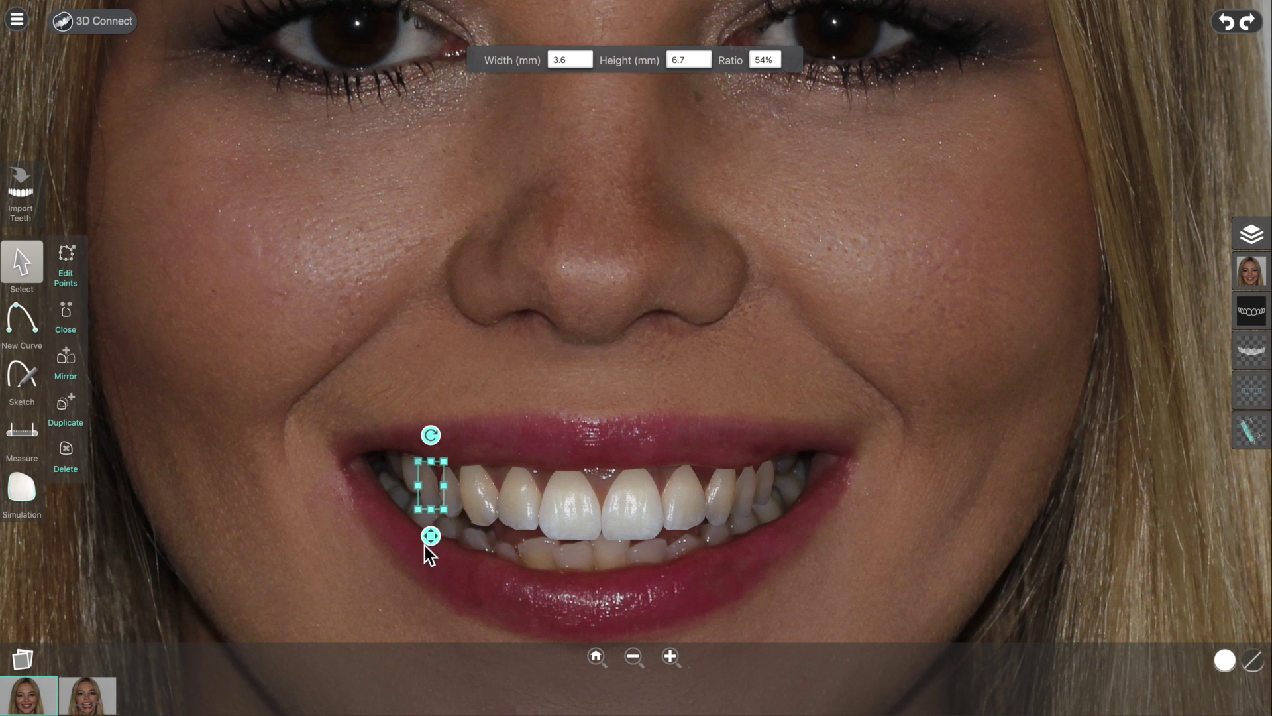
{"action": "left_click_drag", "start_coordinate": [430, 538], "coordinate": [428, 534]}
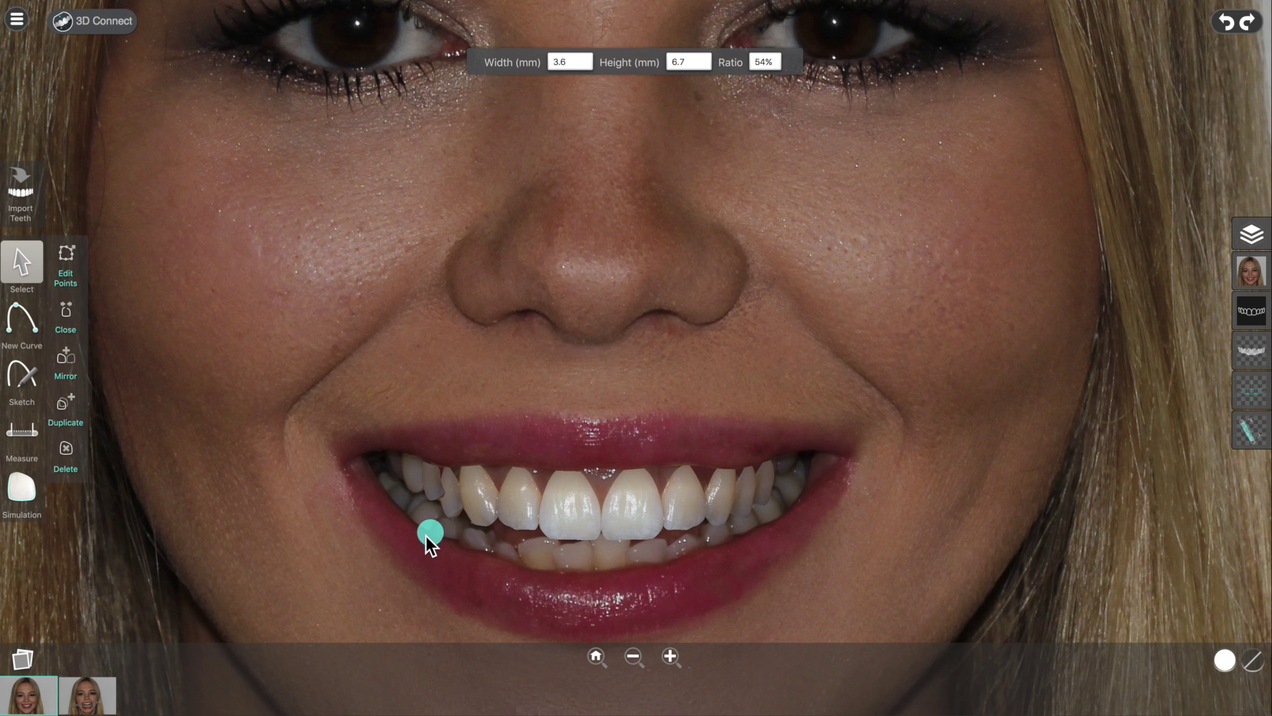
{"action": "left_click", "coordinate": [378, 522]}
Check the other simulated teeth on the patient's upper right from premolar to central incisor, and clear the selection
{"action": "left_click", "coordinate": [446, 509]}
{"action": "left_click", "coordinate": [487, 508]}
{"action": "left_click", "coordinate": [512, 508]}
{"action": "left_click", "coordinate": [546, 508]}
{"action": "left_click", "coordinate": [435, 565]}
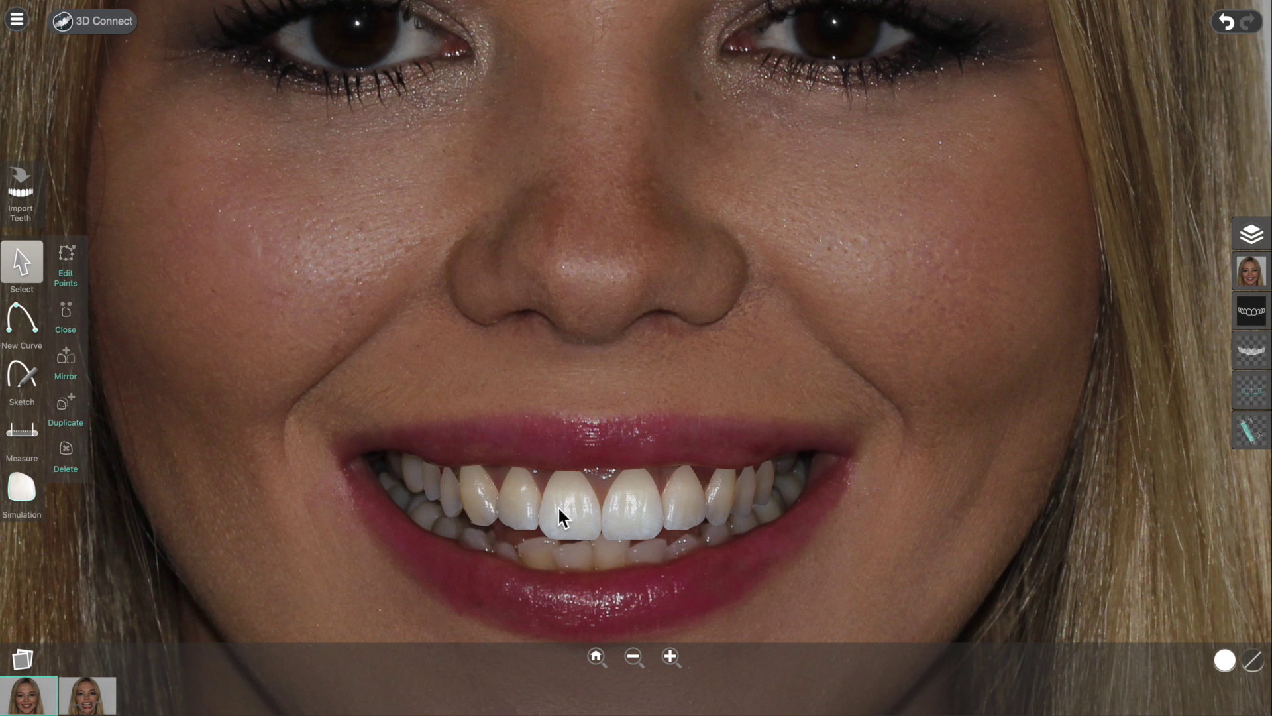
Toggle the tooth outline and simulation layers to compare them with the original teeth, leaving only the simulated teeth shown
{"action": "scroll", "coordinate": [897, 309], "scroll_direction": "down", "scroll_amount": 3}
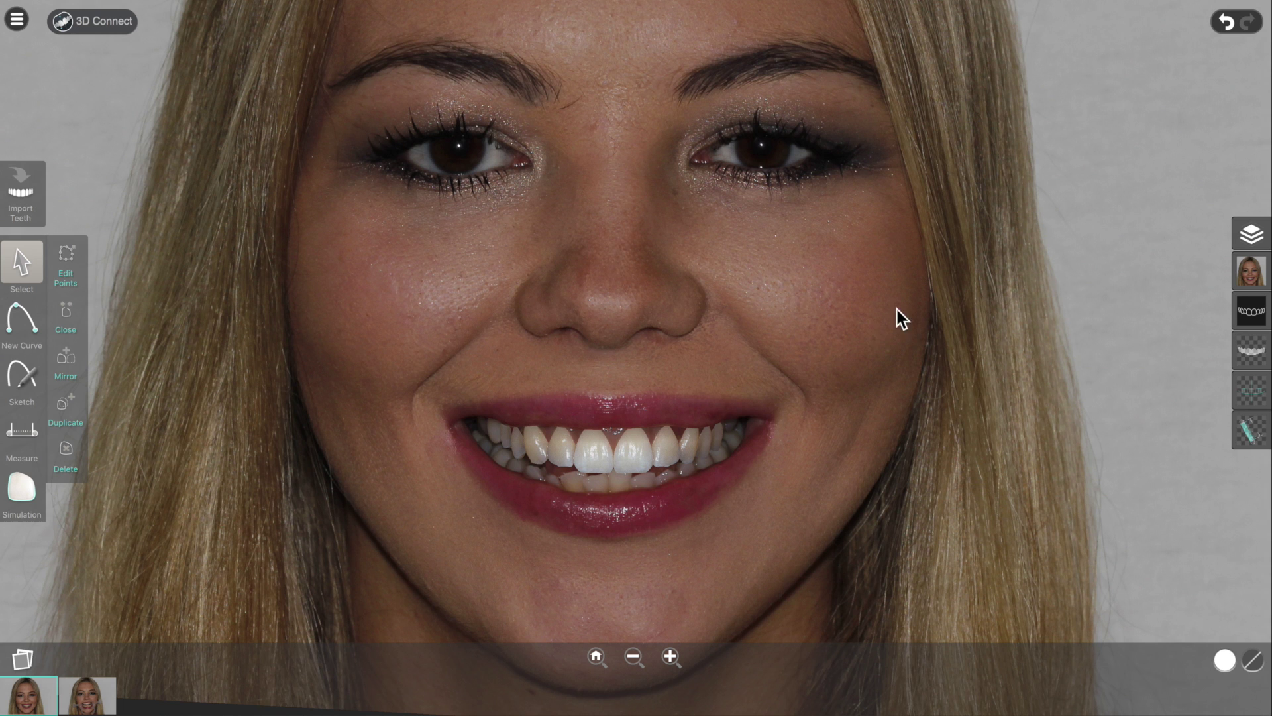
{"action": "left_click", "coordinate": [1255, 351]}
{"action": "left_click", "coordinate": [1255, 319]}
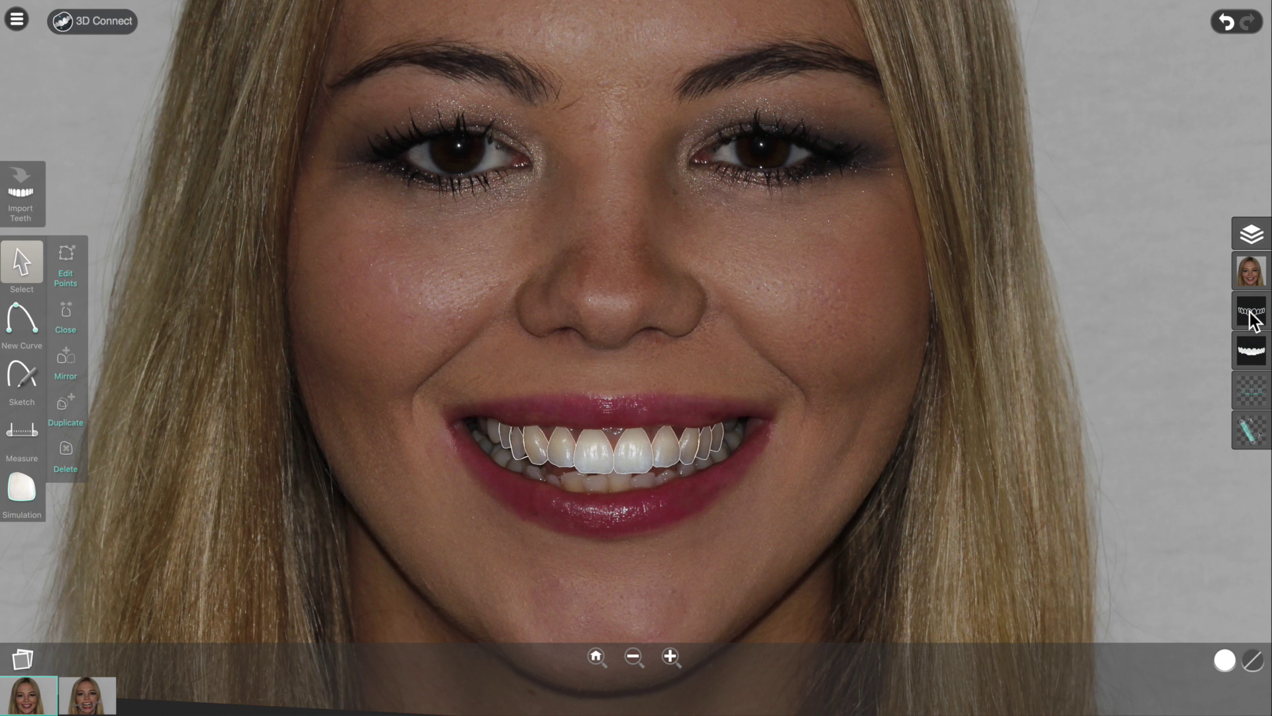
{"action": "left_click", "coordinate": [1252, 358]}
{"action": "left_click", "coordinate": [1252, 358]}
{"action": "left_click", "coordinate": [1251, 357]}
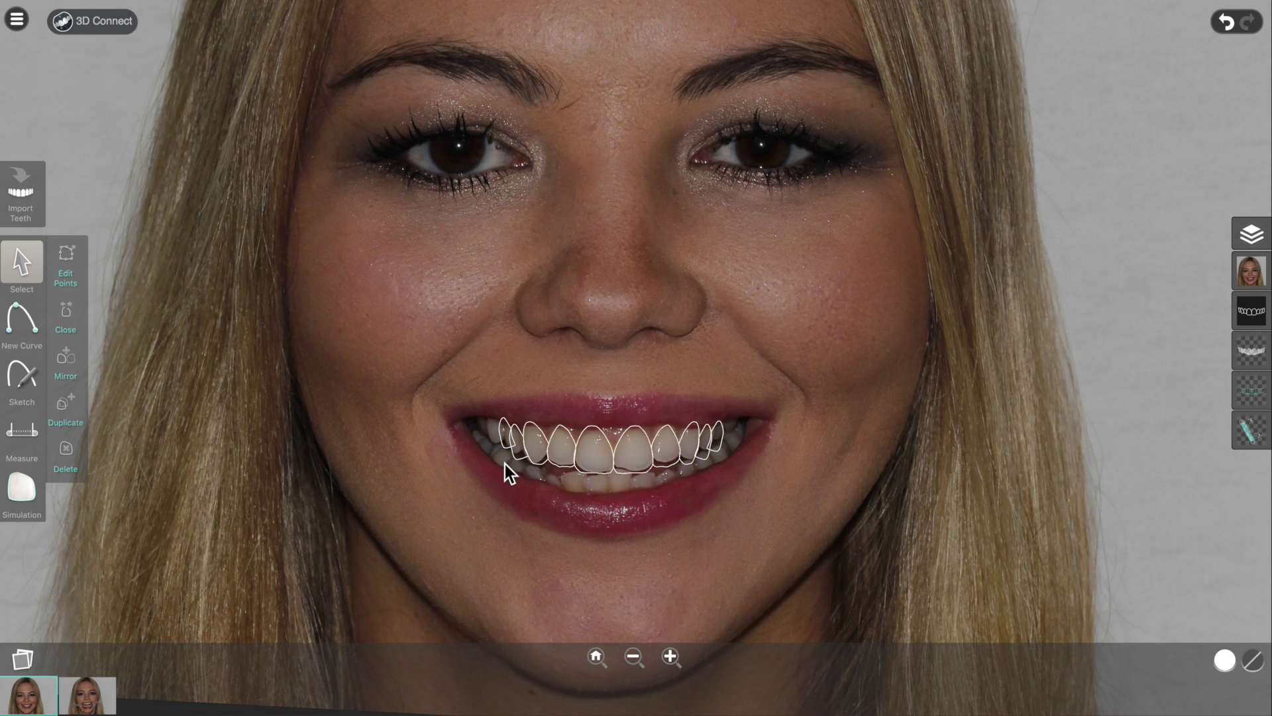
{"action": "left_click", "coordinate": [1250, 357]}
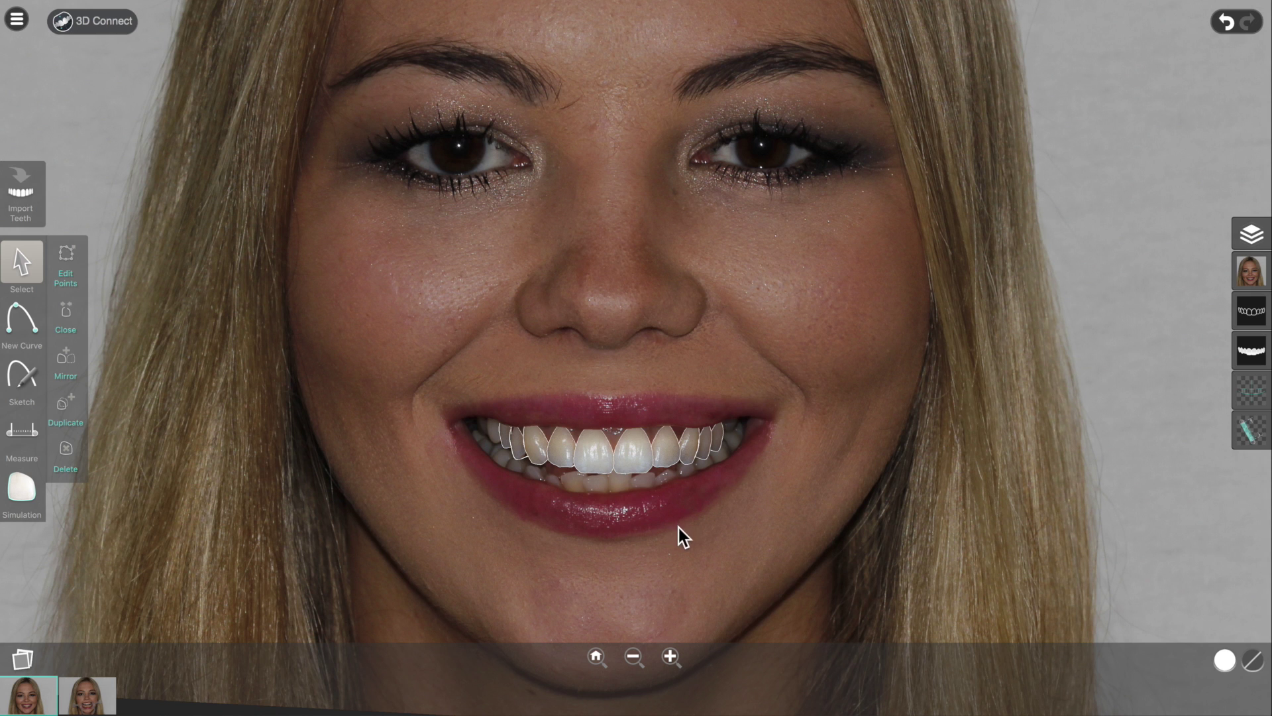
{"action": "left_click", "coordinate": [1258, 319]}
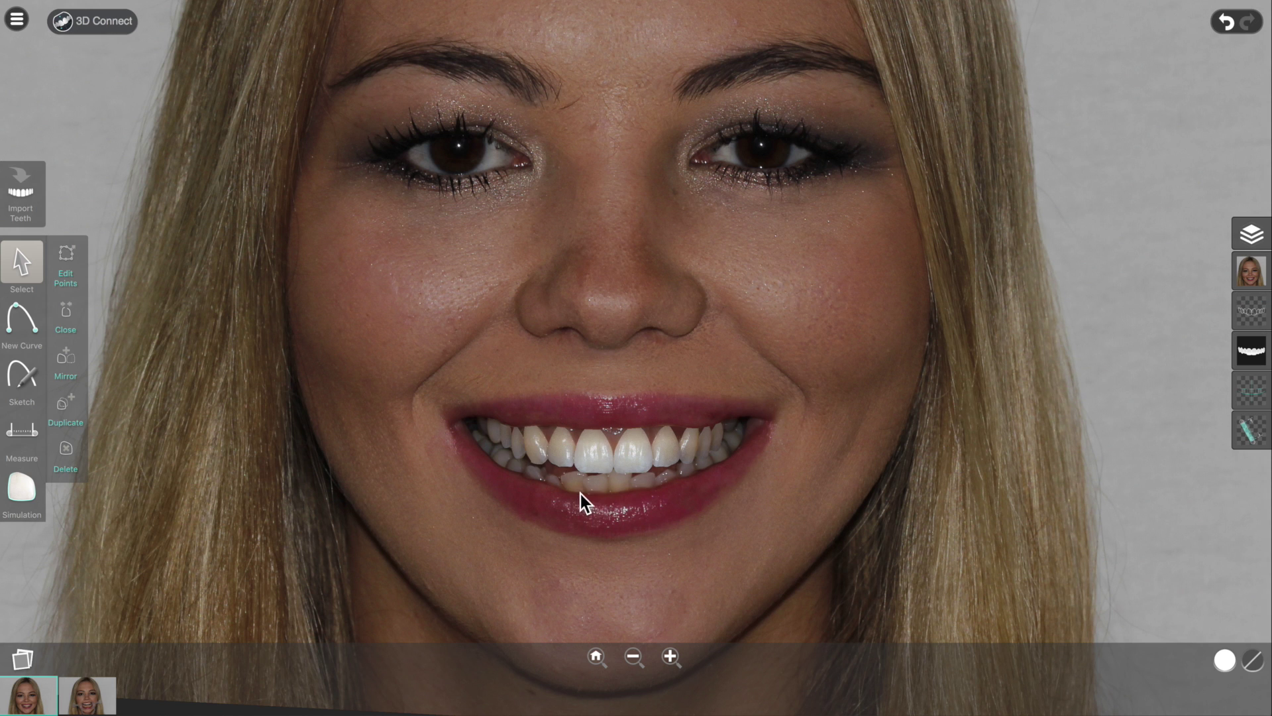
Adjust the gum-side edge of the two simulated upper central incisors together, and deselect them
{"action": "left_click", "coordinate": [636, 460]}
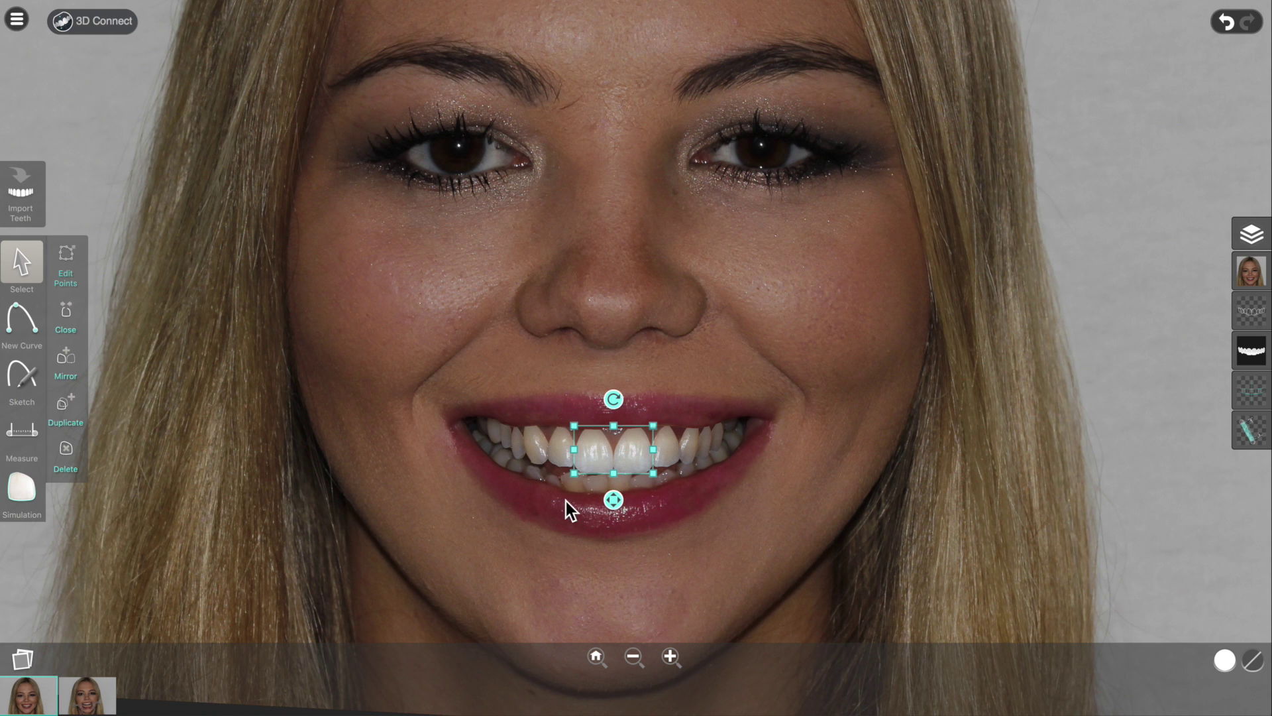
{"action": "left_click", "coordinate": [615, 426]}
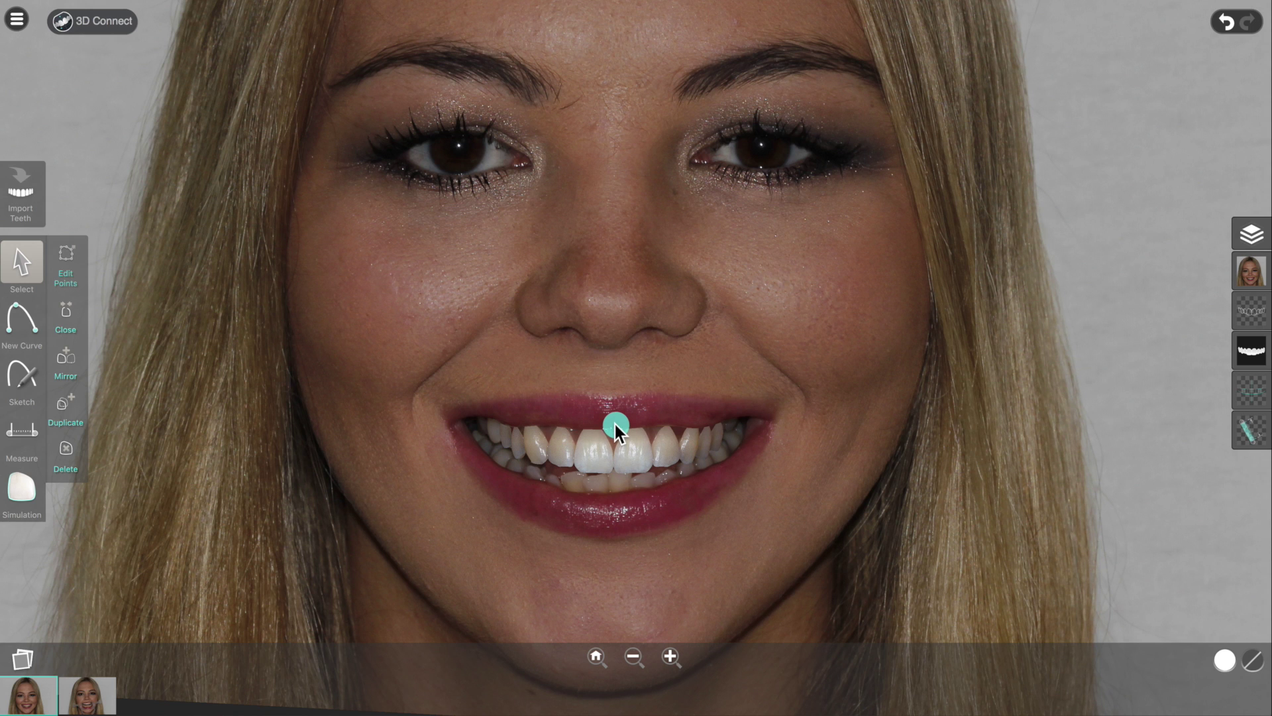
{"action": "left_click", "coordinate": [615, 424]}
{"action": "left_click", "coordinate": [710, 498]}
Compare the tooth outline layer with the simulation, and return to the simulated teeth
{"action": "scroll", "coordinate": [710, 503], "scroll_direction": "down", "scroll_amount": 2}
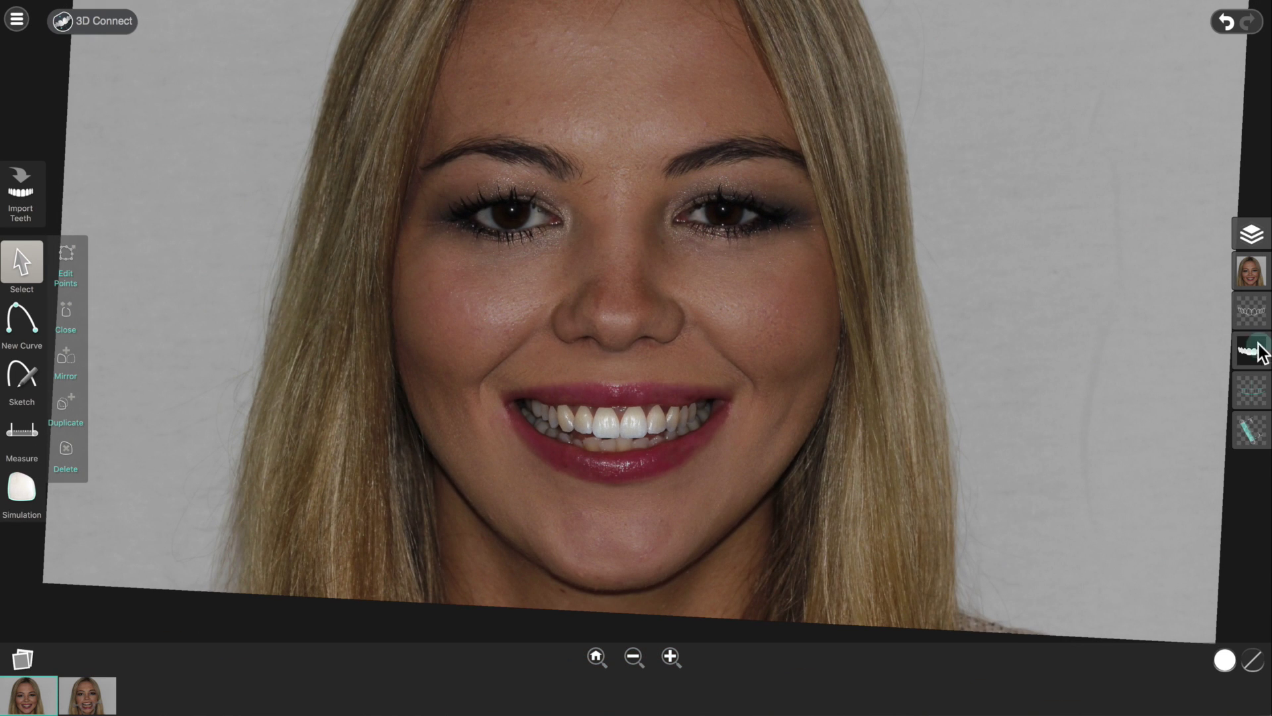
{"action": "left_click", "coordinate": [1251, 314]}
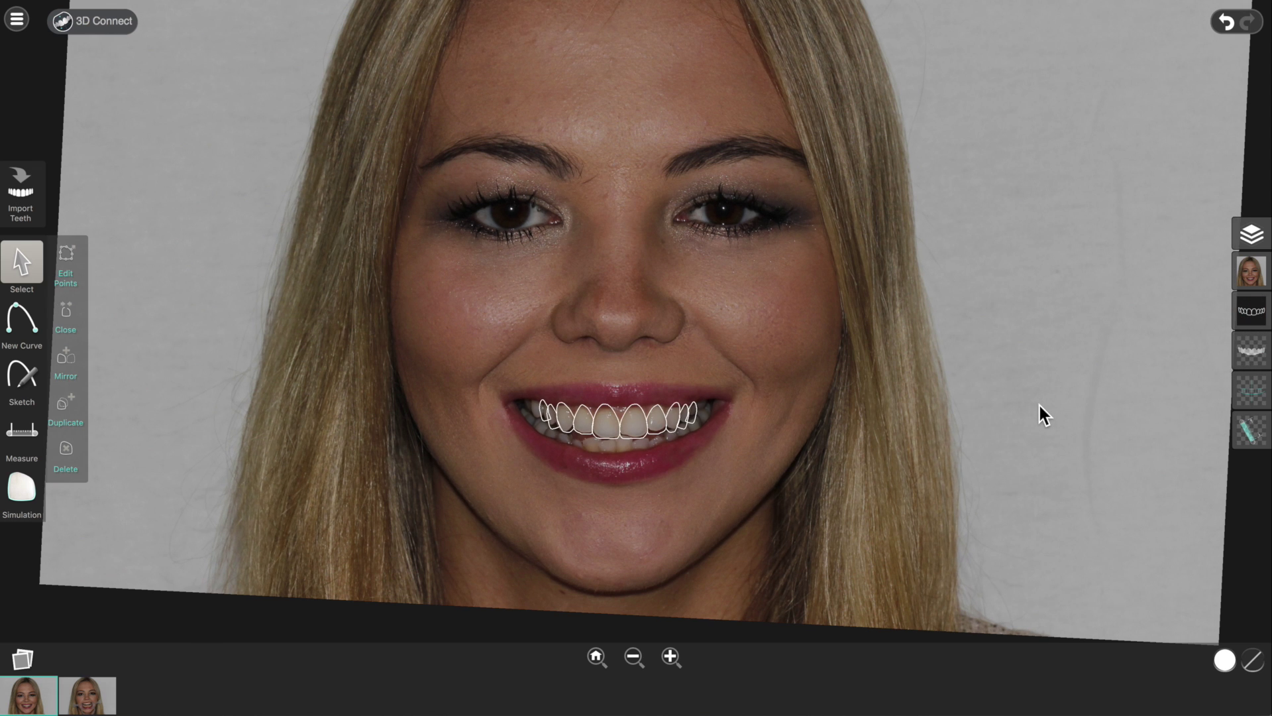
{"action": "left_click", "coordinate": [1259, 351]}
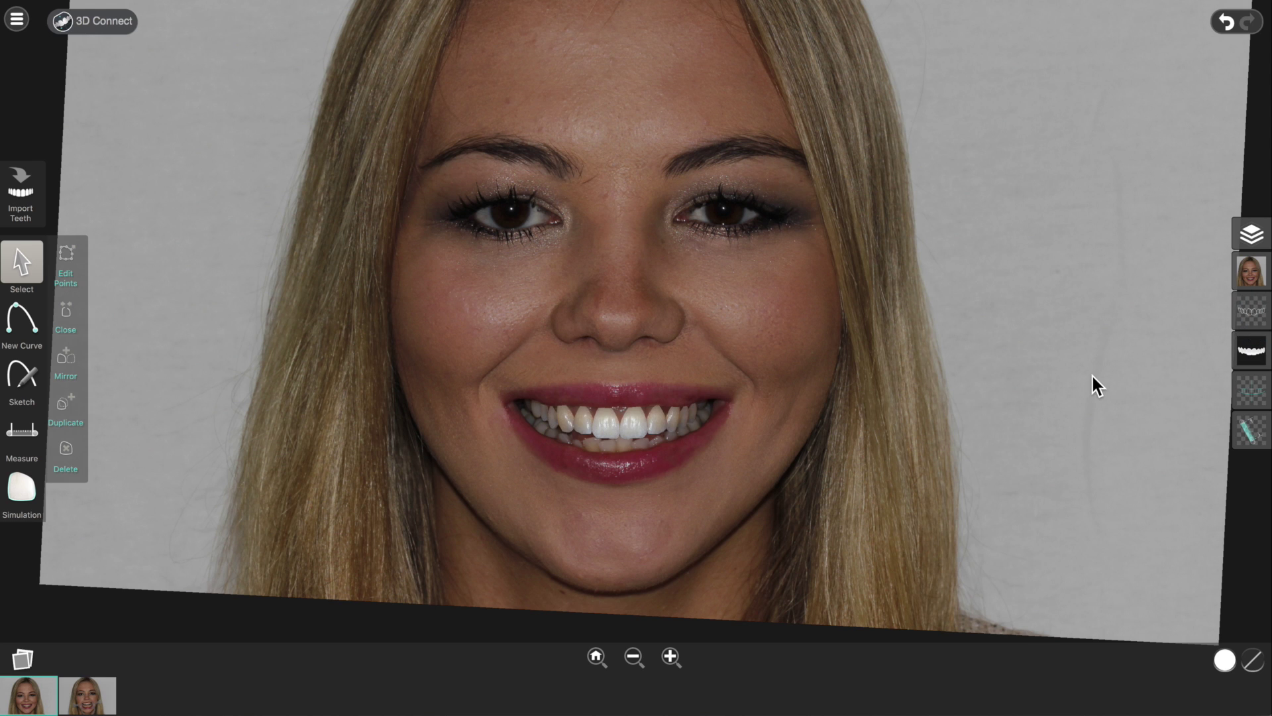
Use the F15 image from the Anteriores library as the source for the simulated teeth
{"action": "left_click", "coordinate": [25, 492]}
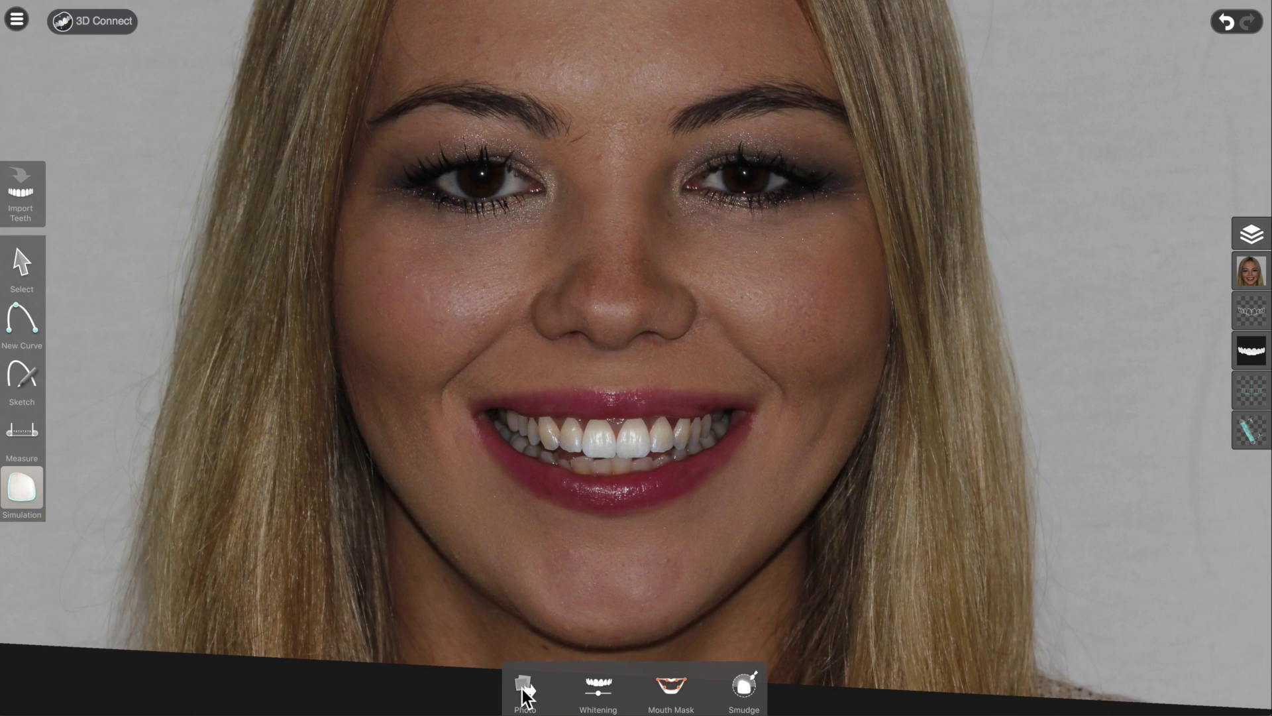
{"action": "left_click", "coordinate": [526, 689]}
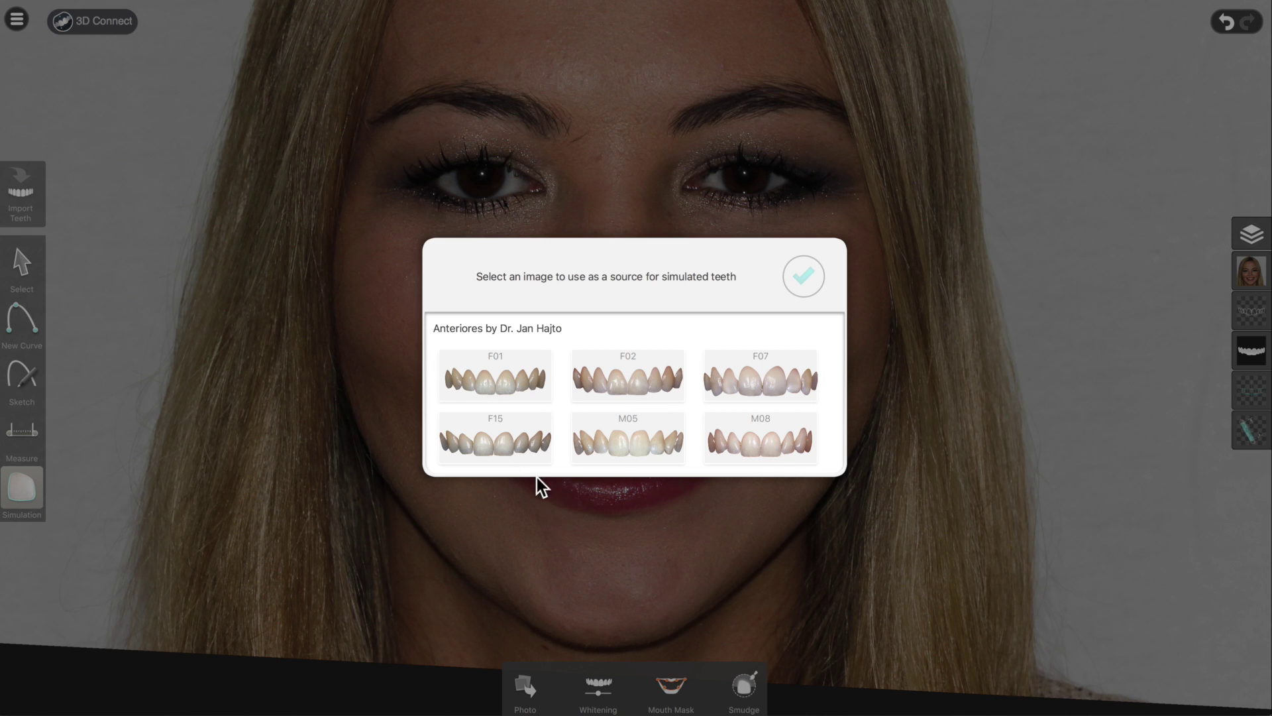
{"action": "left_click", "coordinate": [494, 440]}
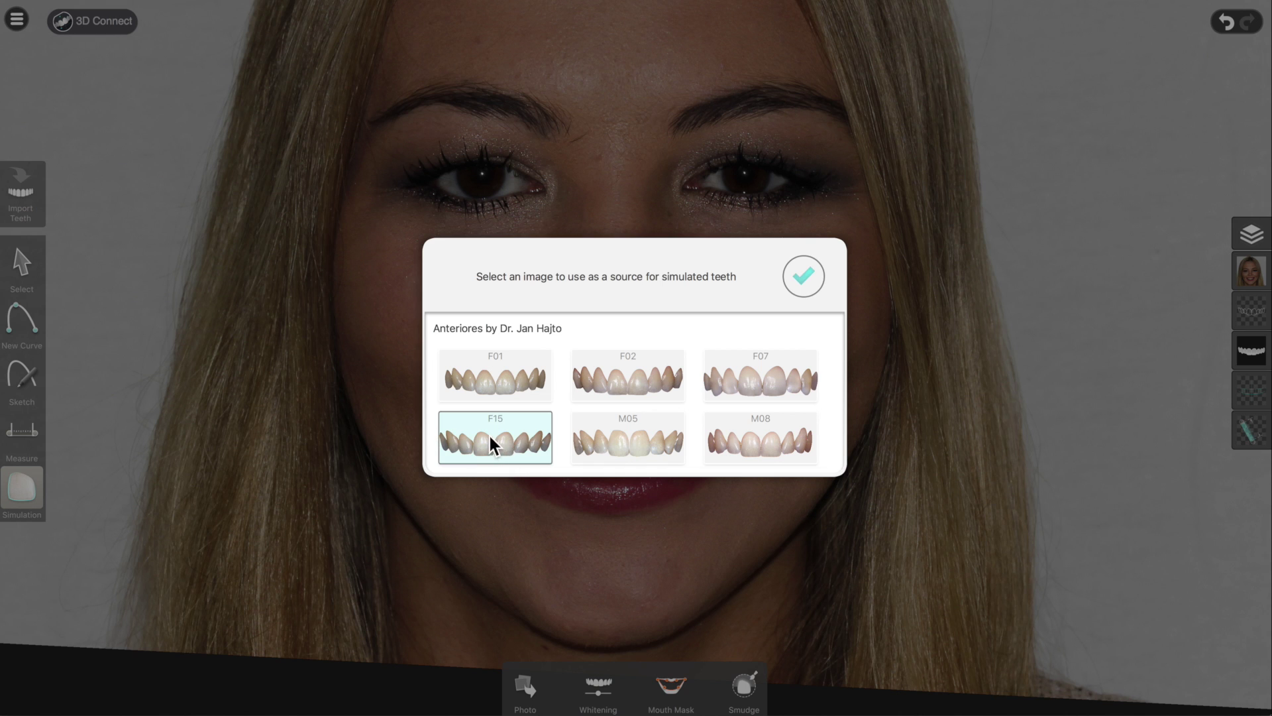
{"action": "left_click", "coordinate": [803, 278]}
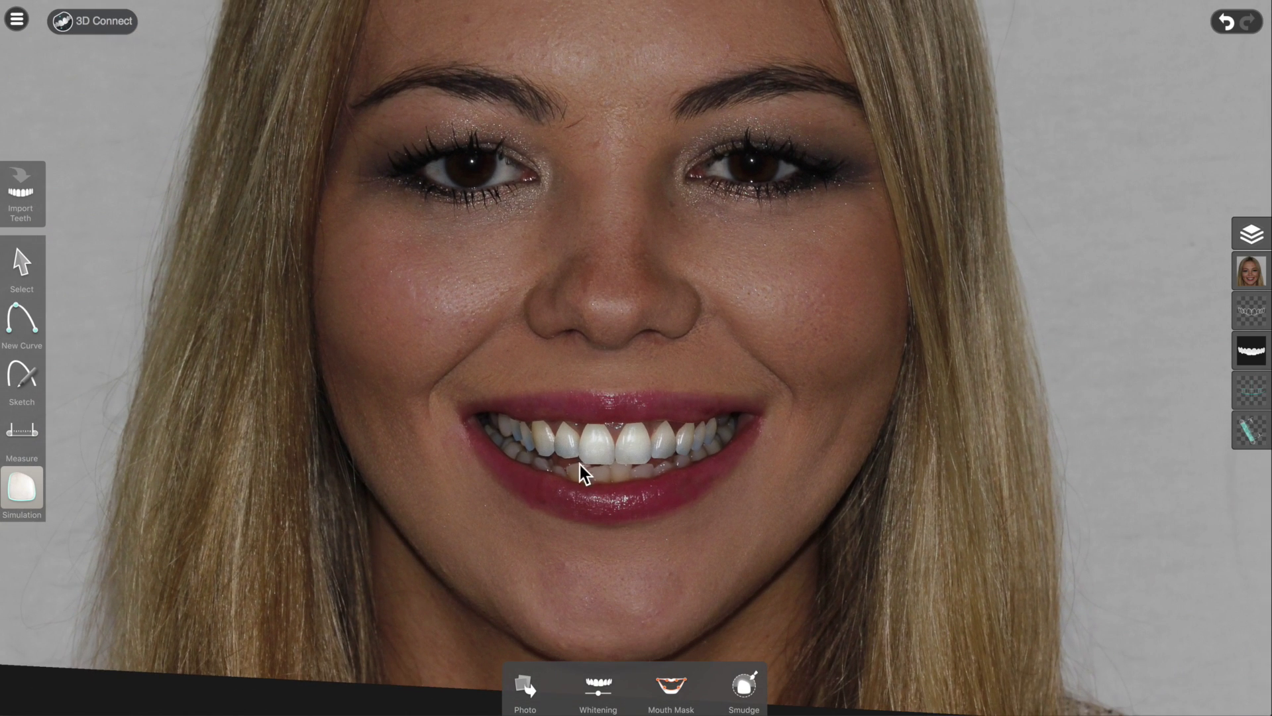
Set the simulated teeth's whitening to 0% and brightness to 42%, and apply the settings
{"action": "left_click", "coordinate": [599, 695]}
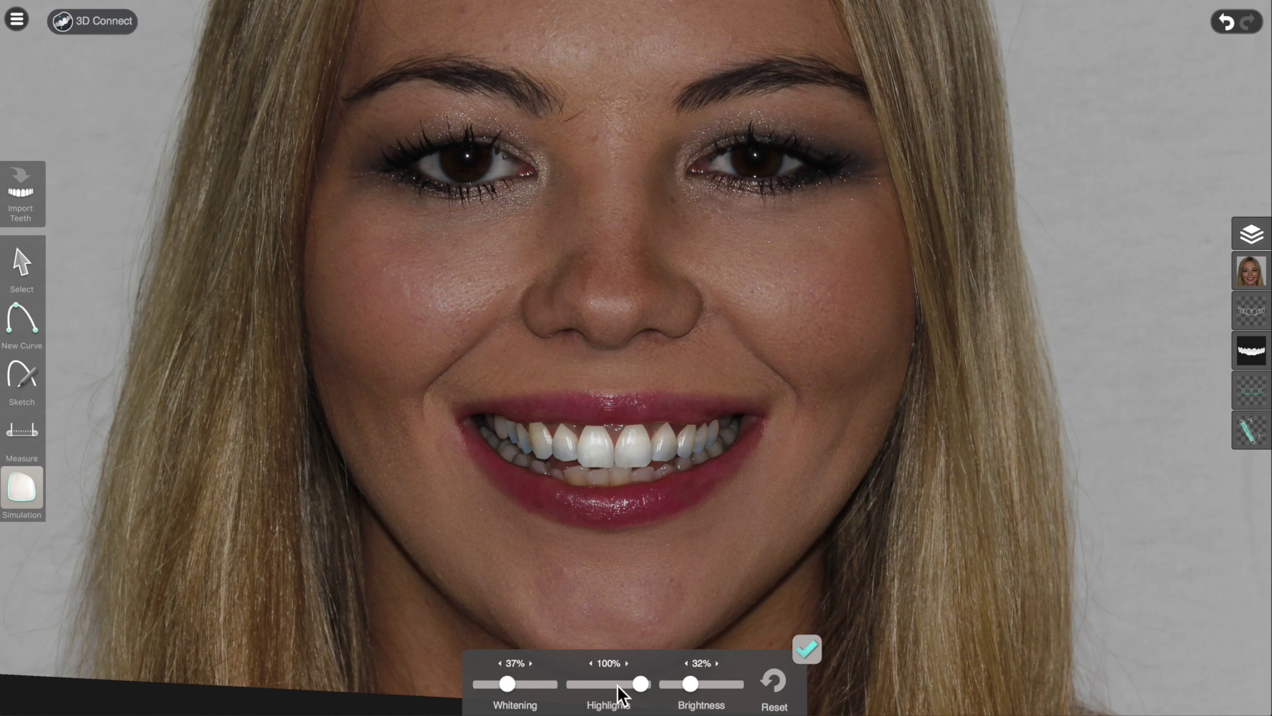
{"action": "left_click_drag", "start_coordinate": [509, 684], "coordinate": [467, 689]}
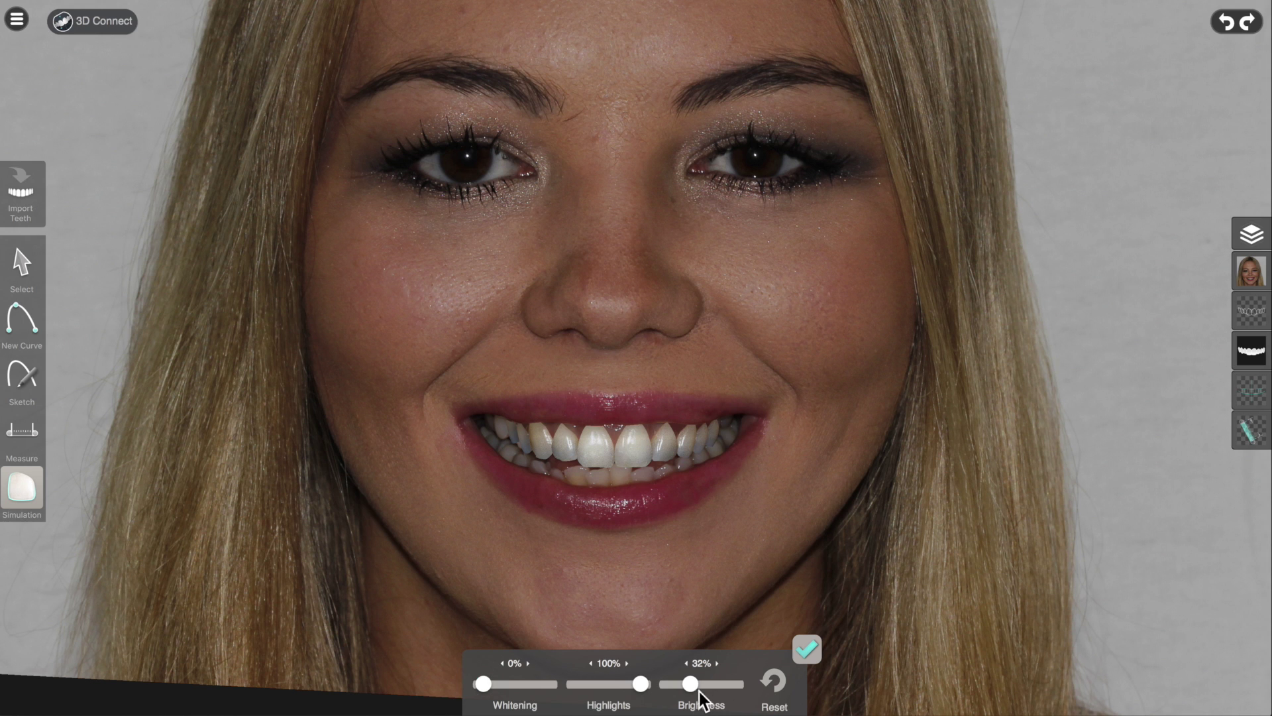
{"action": "left_click_drag", "start_coordinate": [690, 687], "coordinate": [695, 685]}
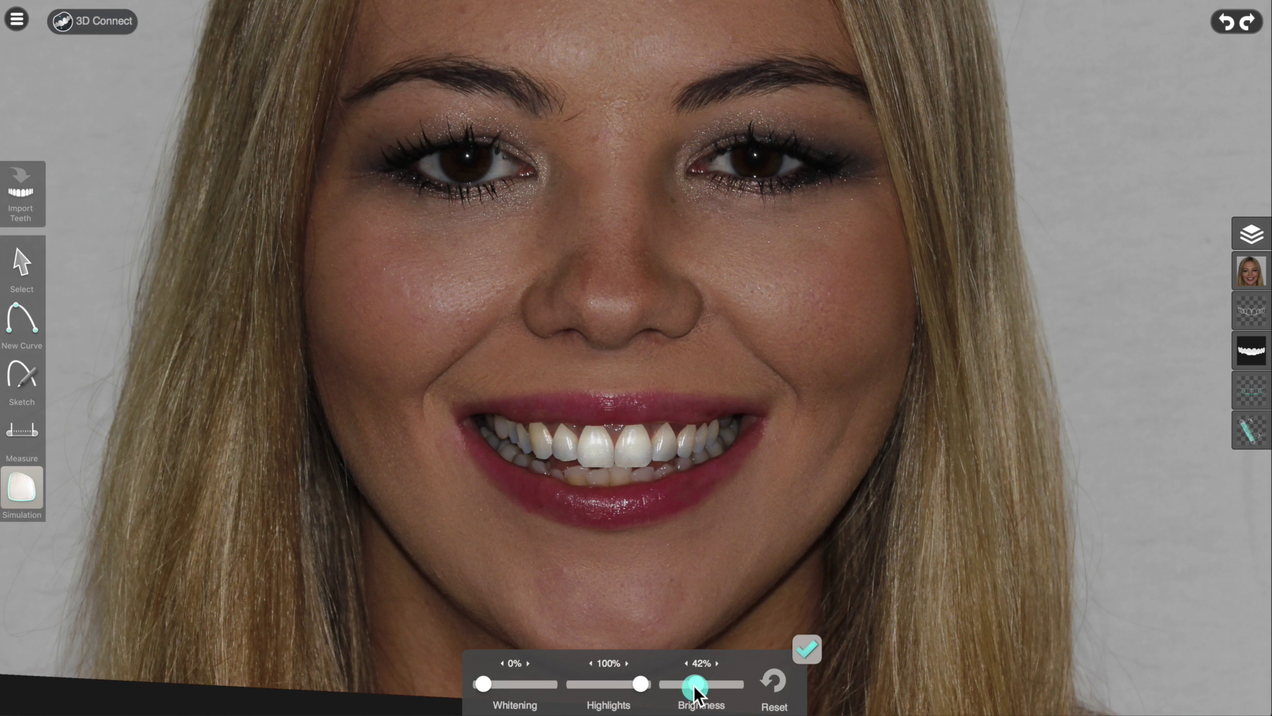
{"action": "left_click", "coordinate": [808, 648]}
Nudge the simulated upper central incisor on the patient's right slightly, and deselect it
{"action": "left_click", "coordinate": [600, 455]}
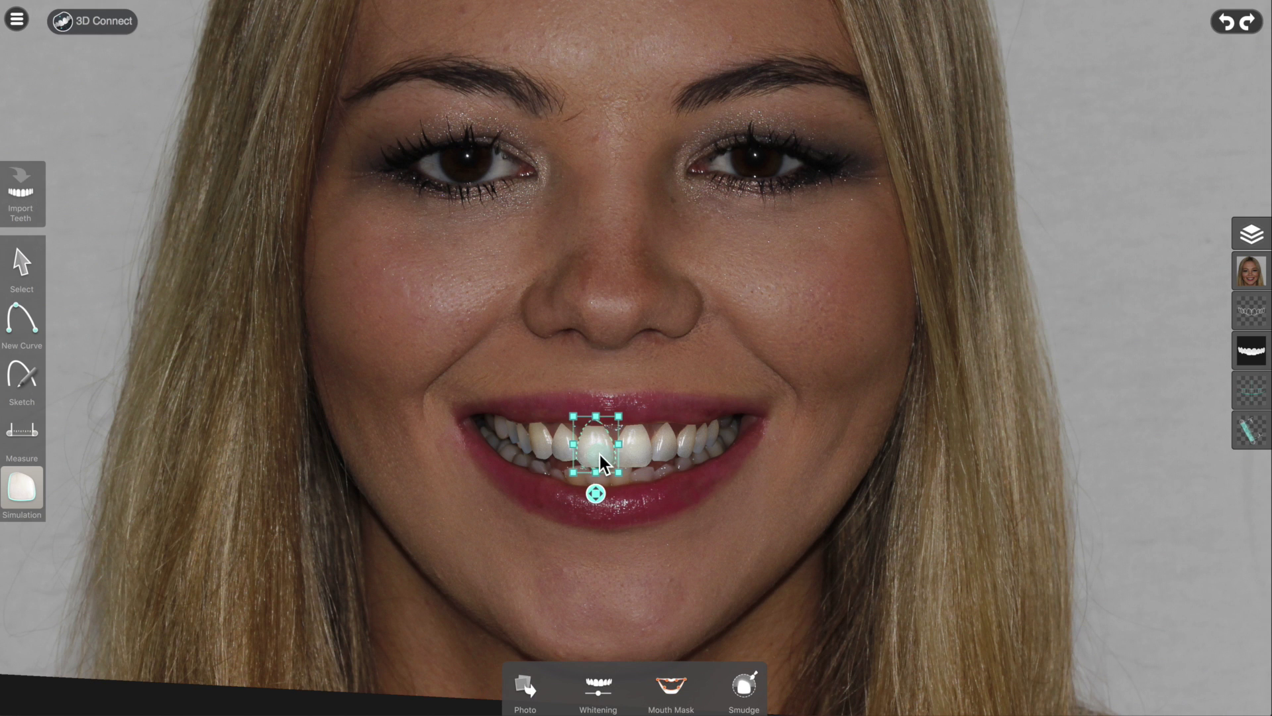
{"action": "left_click", "coordinate": [597, 497]}
{"action": "left_click_drag", "start_coordinate": [598, 496], "coordinate": [595, 498]}
{"action": "left_click", "coordinate": [671, 519]}
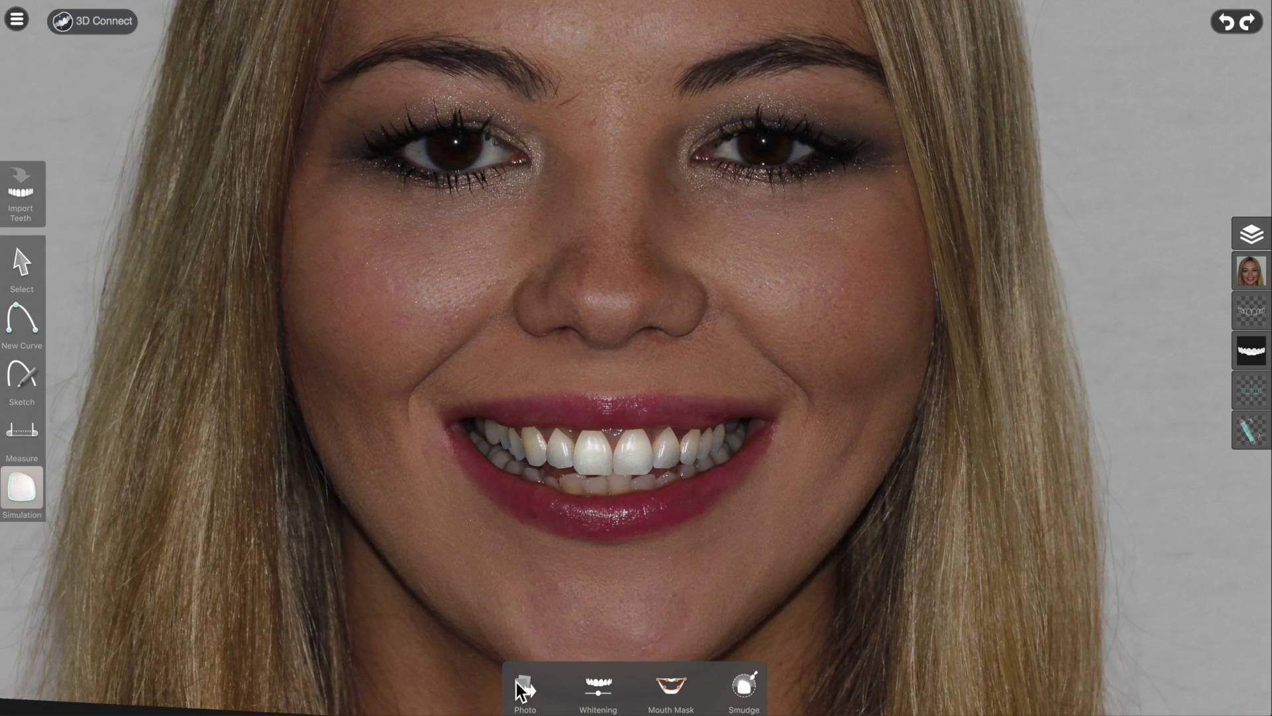
Change the source image of the simulated teeth to F01 from the Anteriores library
{"action": "left_click", "coordinate": [526, 687]}
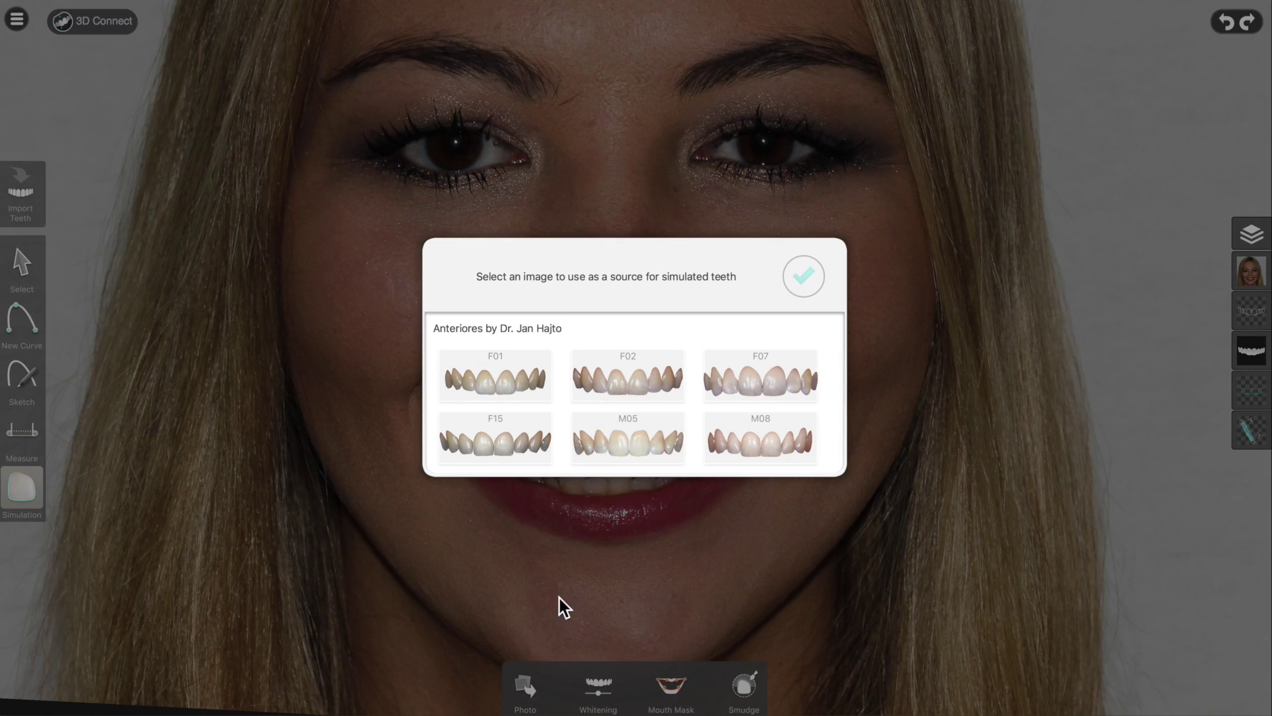
{"action": "left_click", "coordinate": [486, 369]}
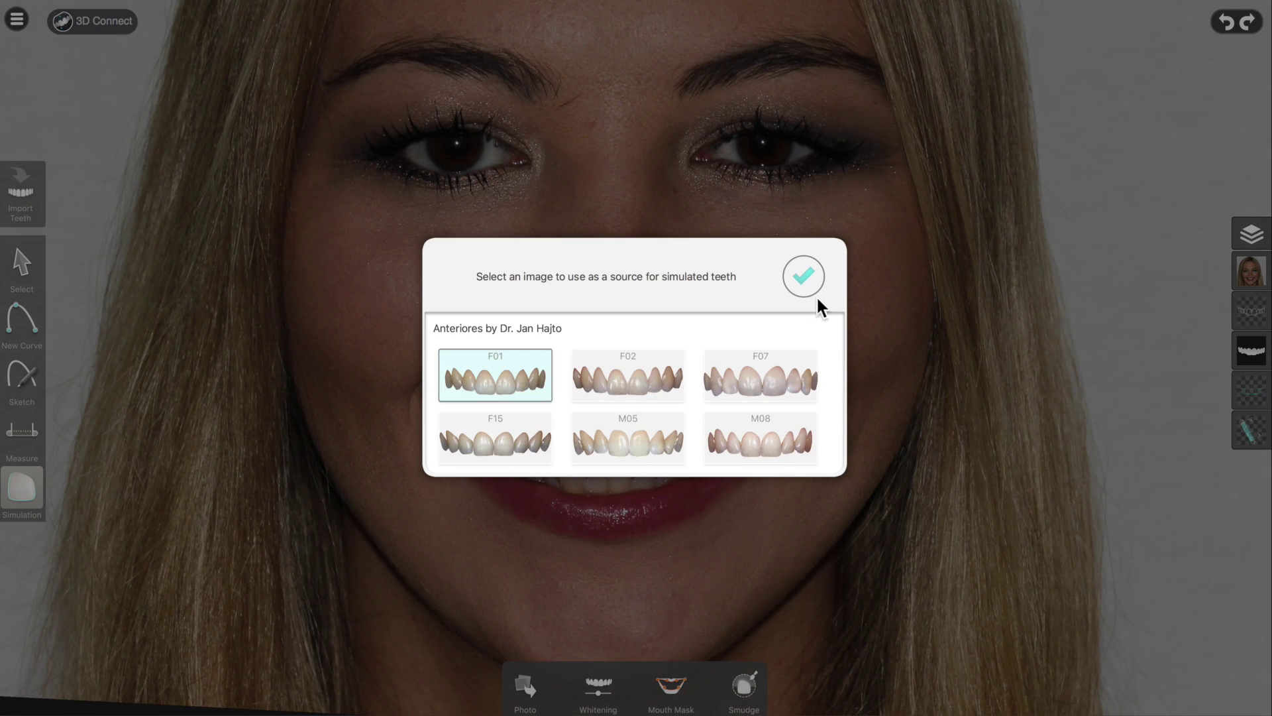
{"action": "left_click", "coordinate": [801, 275]}
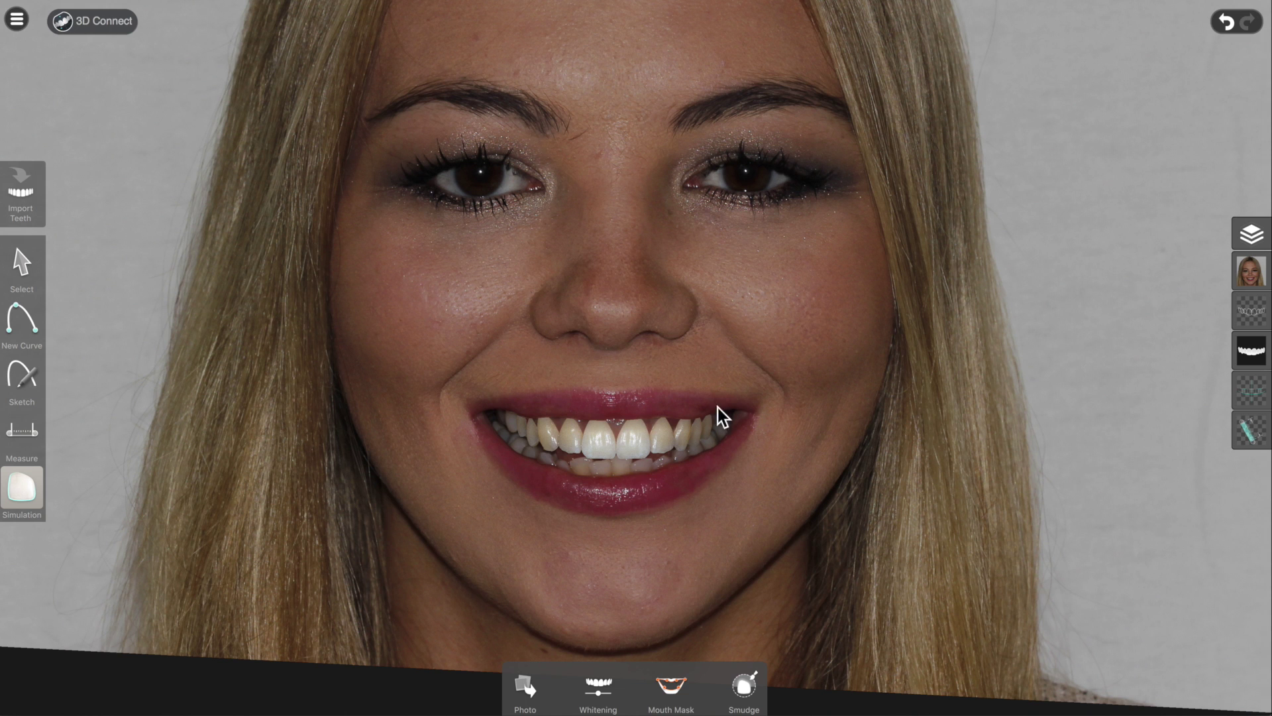
Set the whitening of the simulated teeth to 51% and apply it
{"action": "left_click", "coordinate": [593, 687]}
{"action": "left_click_drag", "start_coordinate": [489, 687], "coordinate": [519, 691]}
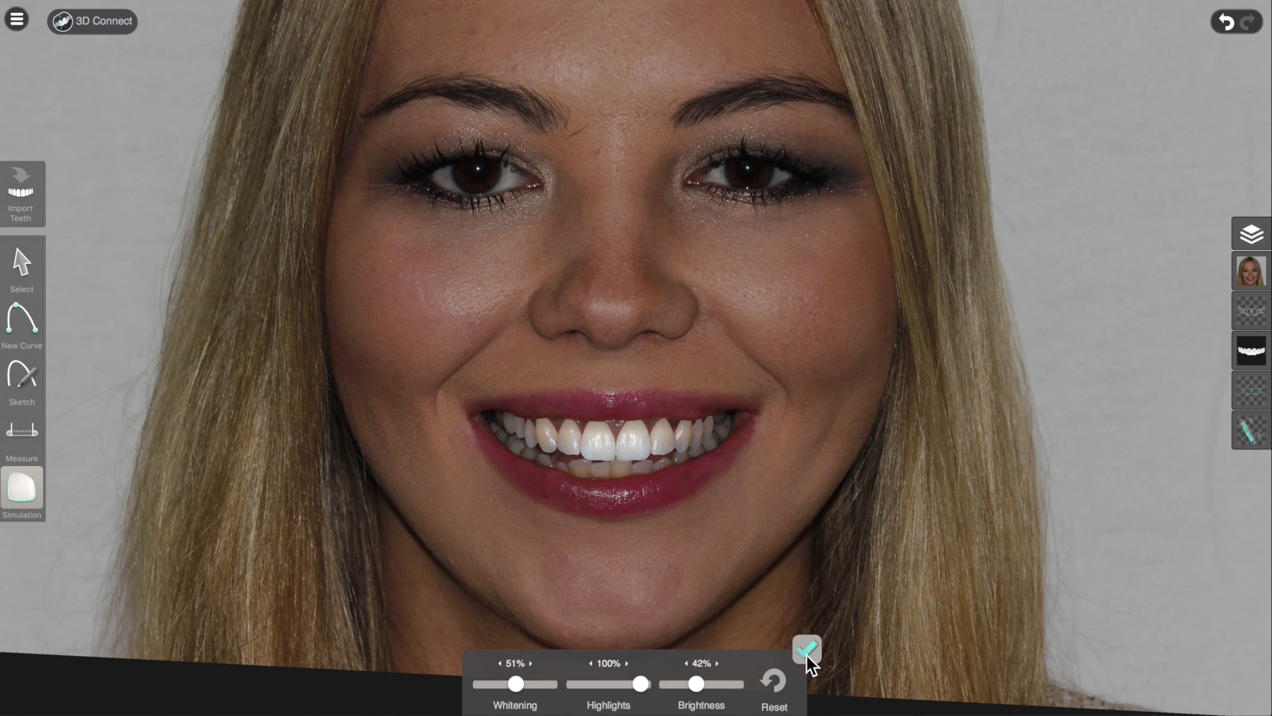
{"action": "left_click", "coordinate": [807, 656]}
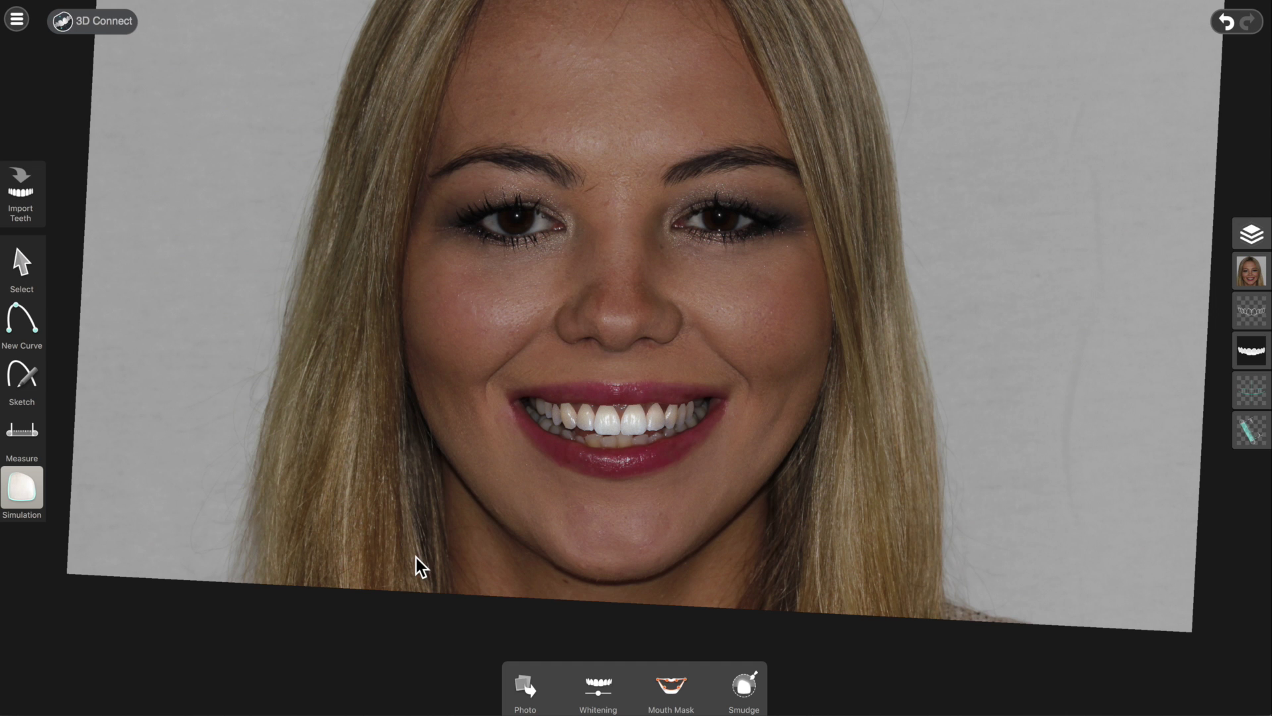
Switch to the Select tool, show the tooth outline layer instead of the simulation, and select all the upper tooth outlines
{"action": "left_click", "coordinate": [27, 285]}
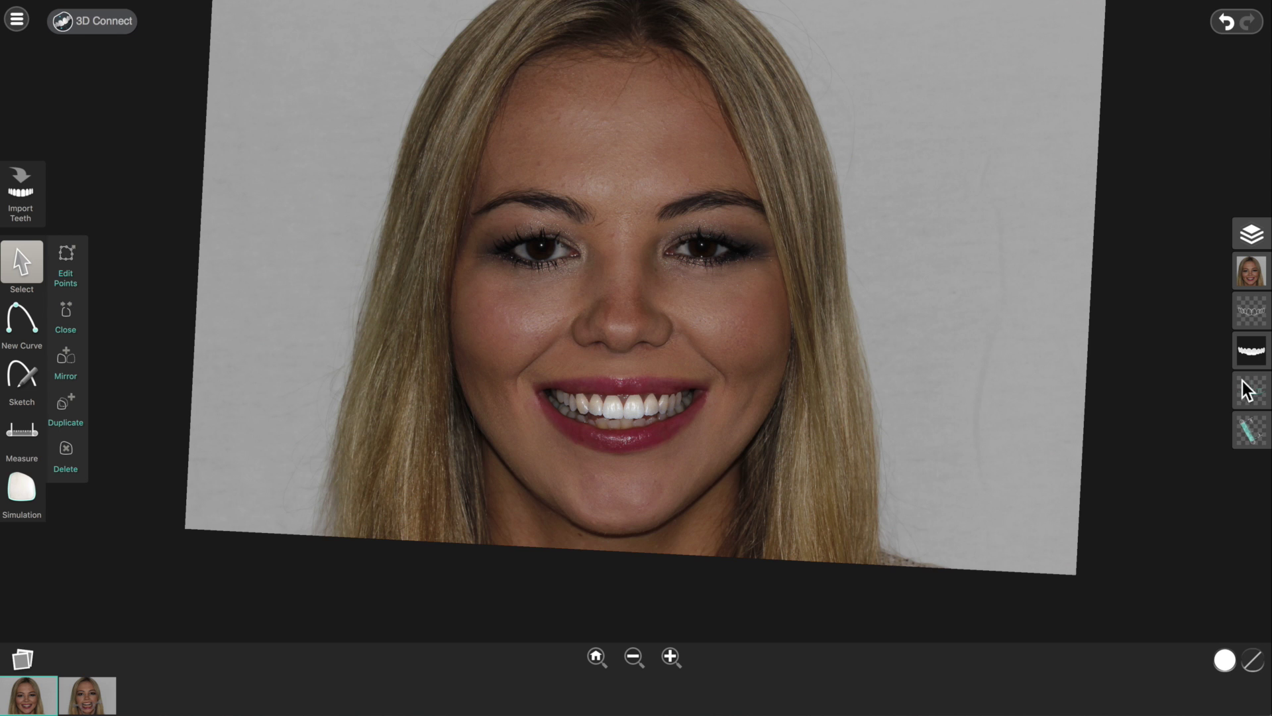
{"action": "scroll", "coordinate": [1230, 563], "scroll_direction": "up", "scroll_amount": 2}
{"action": "scroll", "coordinate": [1060, 545], "scroll_direction": "up", "scroll_amount": 4}
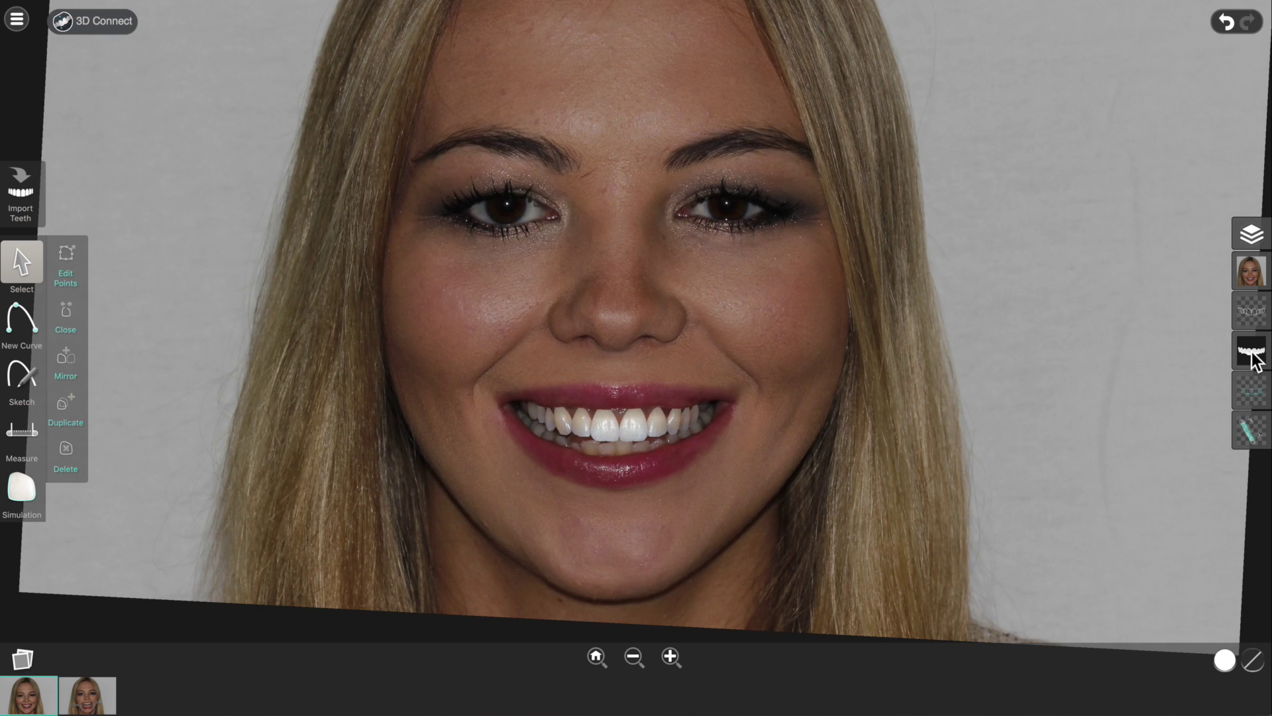
{"action": "left_click", "coordinate": [1254, 317]}
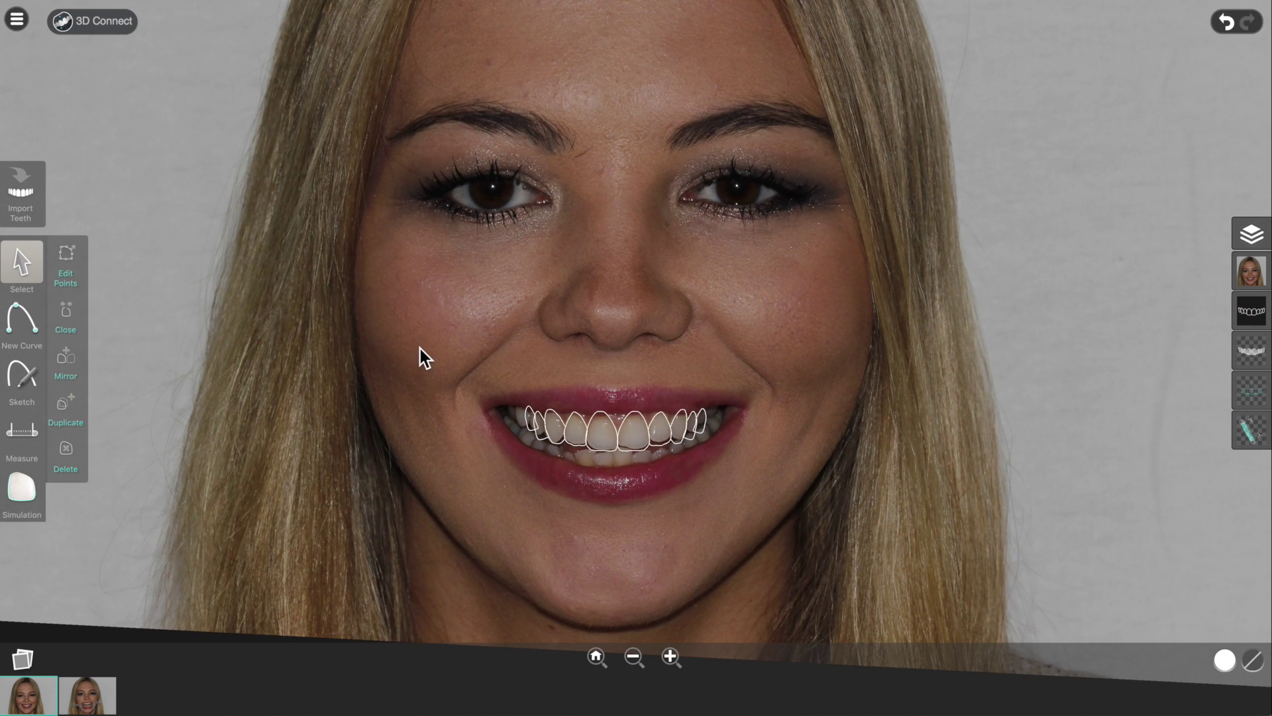
{"action": "left_click_drag", "start_coordinate": [444, 352], "coordinate": [821, 549]}
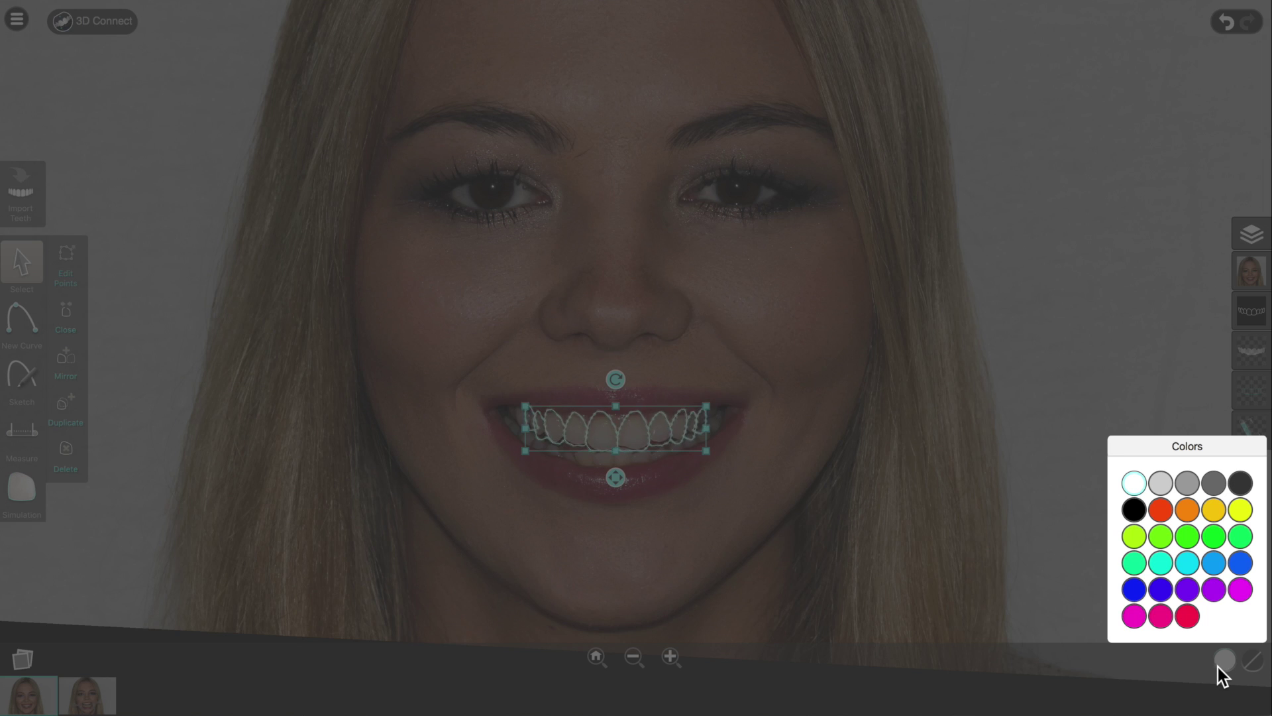
Try red as the colour of the selected tooth outlines, and restore white
{"action": "left_click", "coordinate": [1161, 515]}
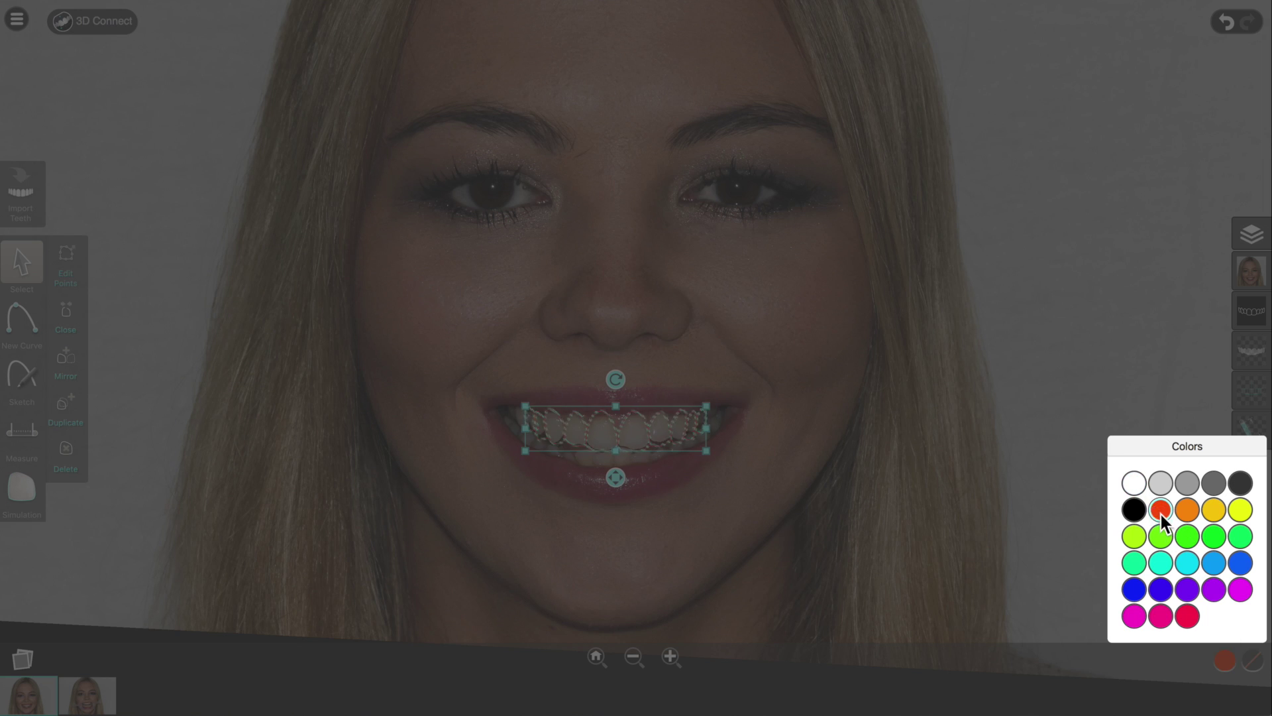
{"action": "left_click", "coordinate": [1134, 489]}
{"action": "left_click", "coordinate": [1188, 673]}
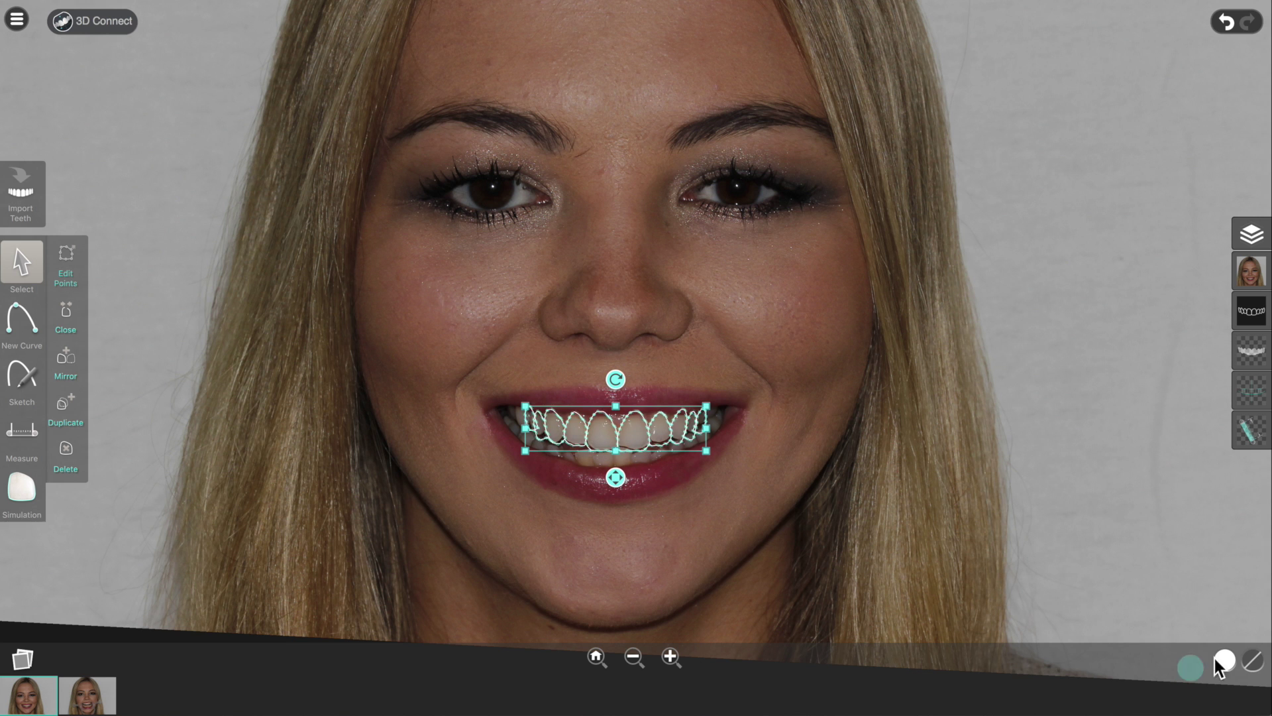
Try different line weights plus dashed and dotted styles on the outlines, settle on the medium solid line, and deselect them
{"action": "left_click", "coordinate": [1250, 664]}
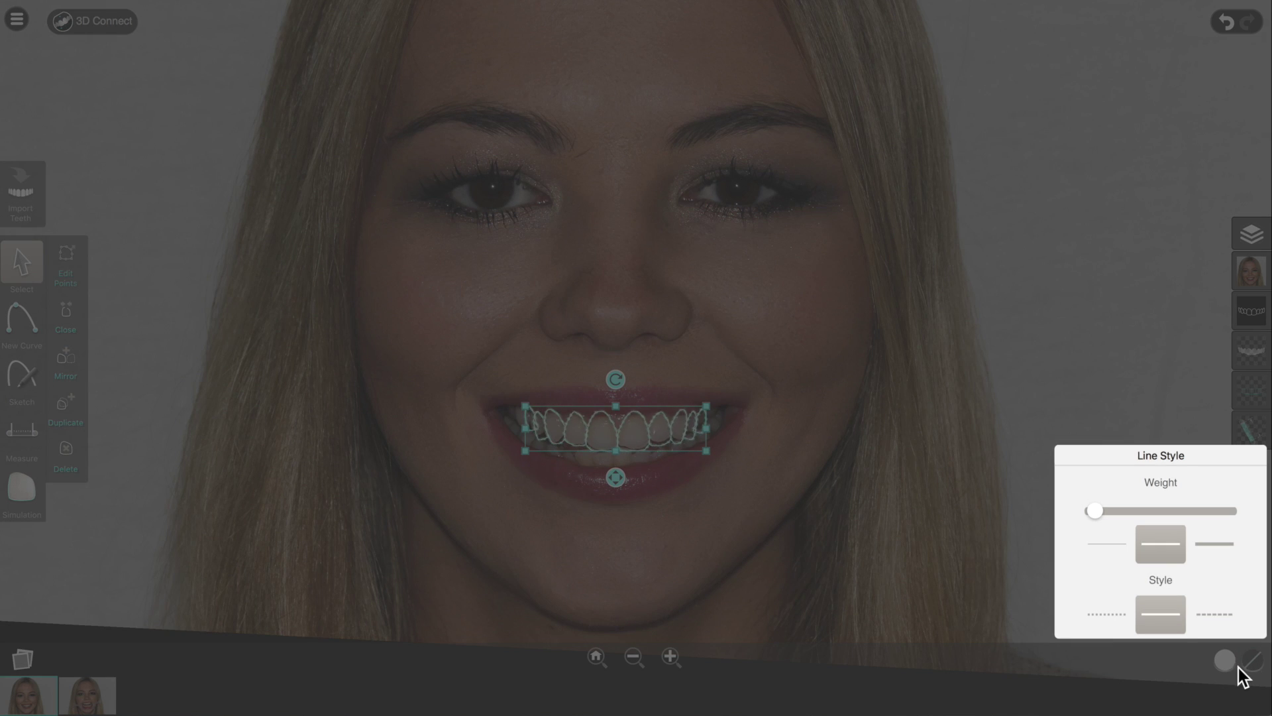
{"action": "left_click", "coordinate": [1116, 543]}
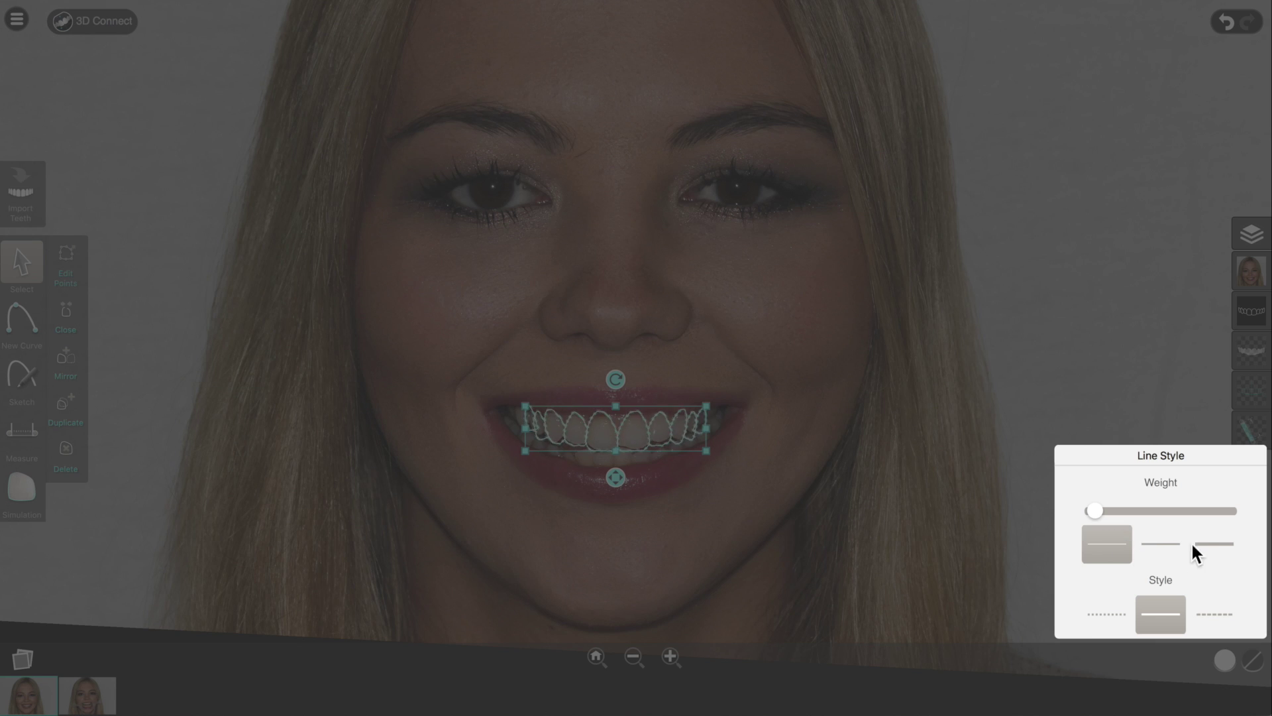
{"action": "left_click", "coordinate": [1216, 544]}
{"action": "mouse_move", "coordinate": [1125, 511]}
{"action": "left_mouse_down"}
{"action": "mouse_move", "coordinate": [1168, 512]}
{"action": "mouse_move", "coordinate": [1147, 510]}
{"action": "left_mouse_up"}
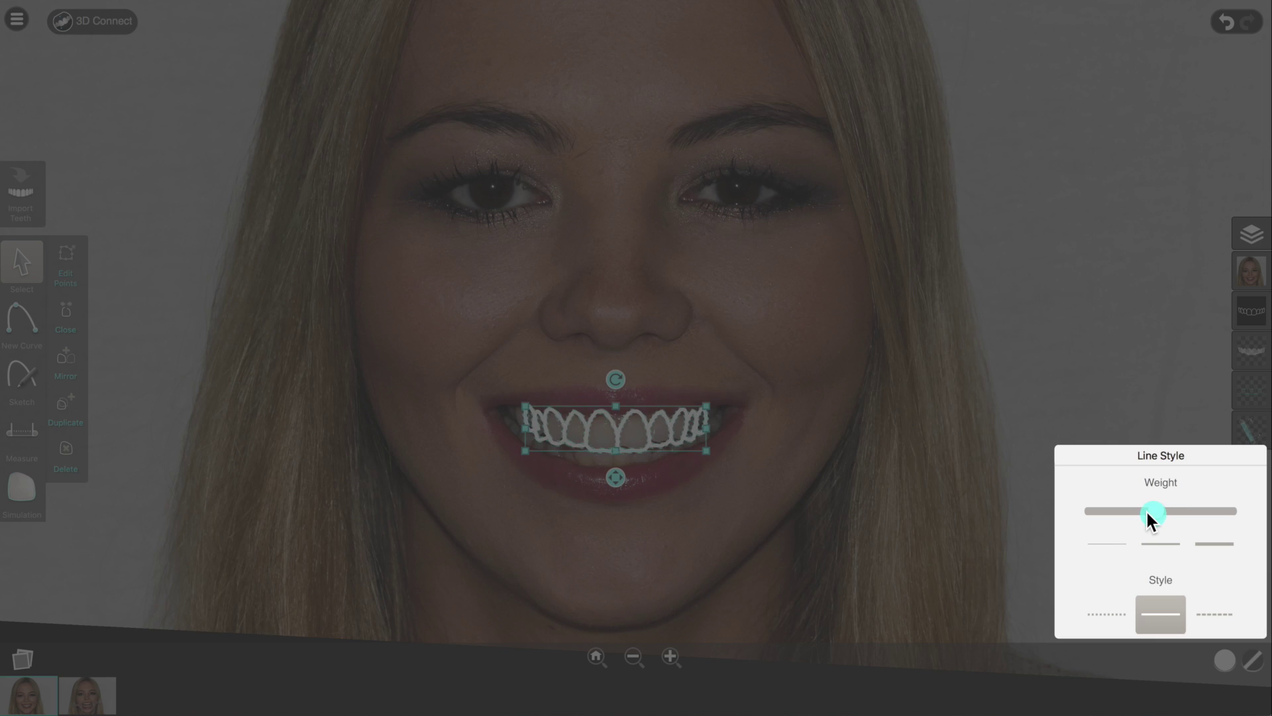
{"action": "left_click", "coordinate": [1158, 544]}
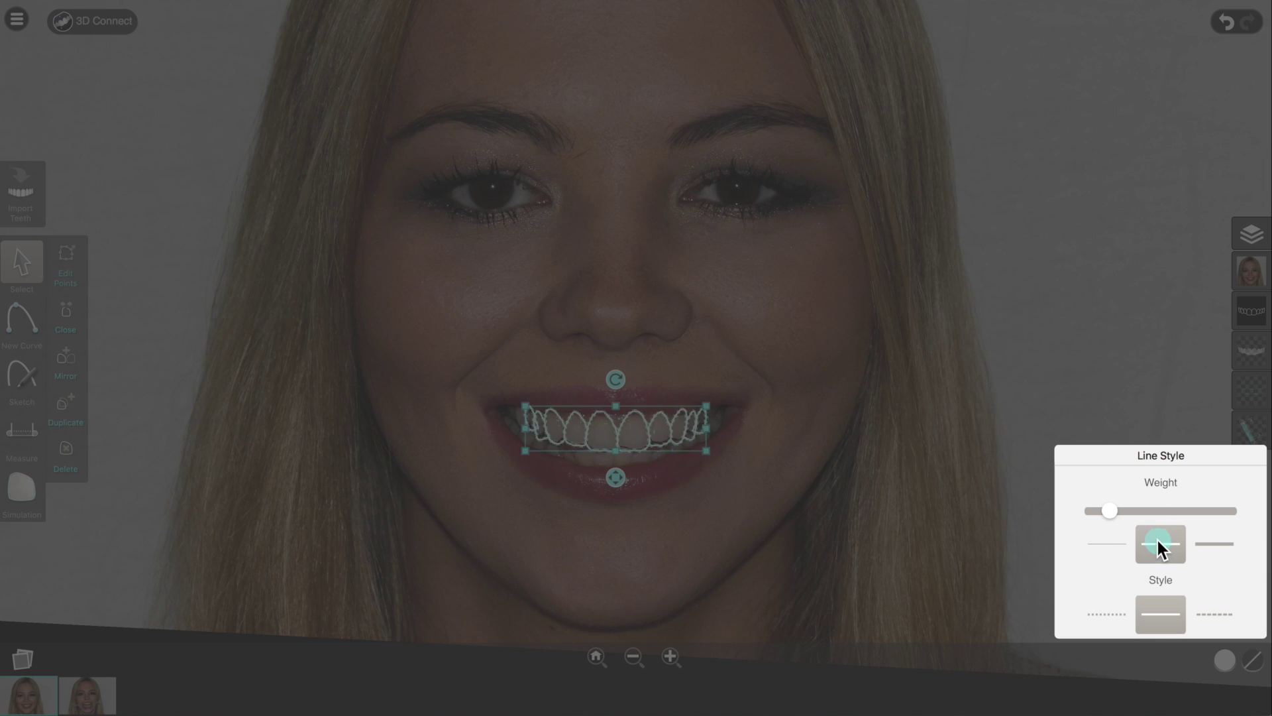
{"action": "left_click", "coordinate": [1206, 618]}
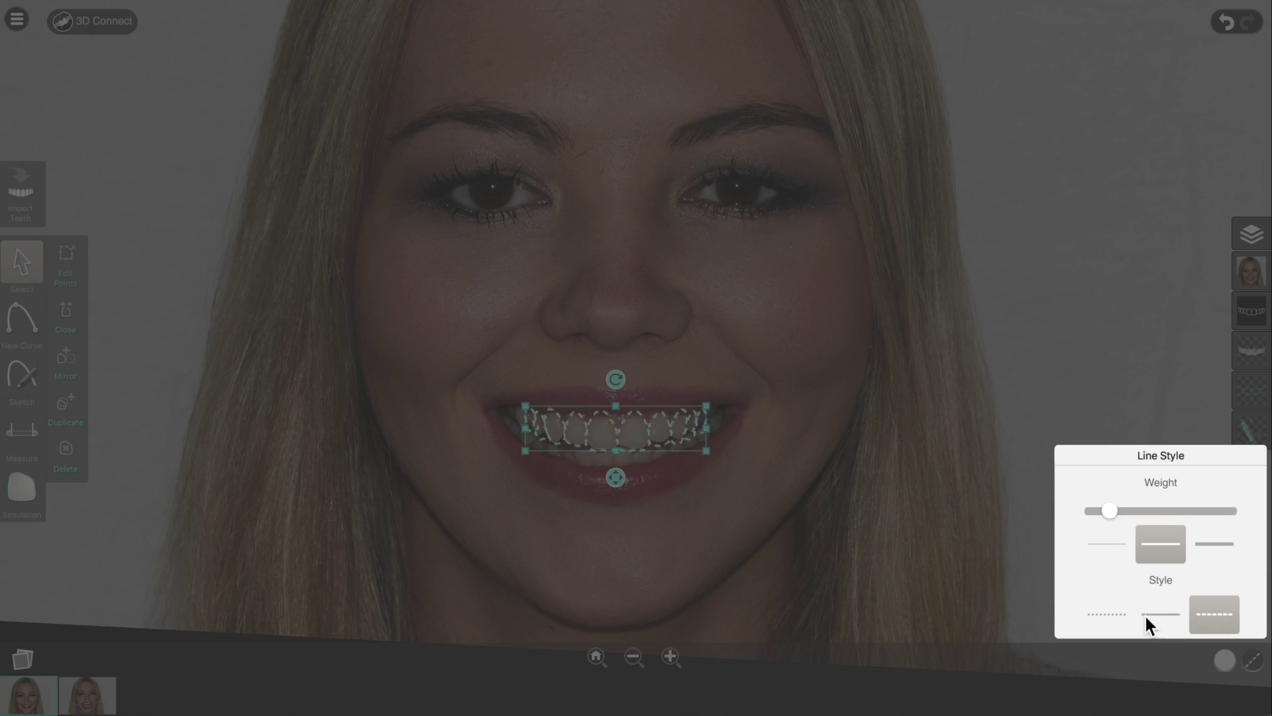
{"action": "left_click", "coordinate": [1098, 615]}
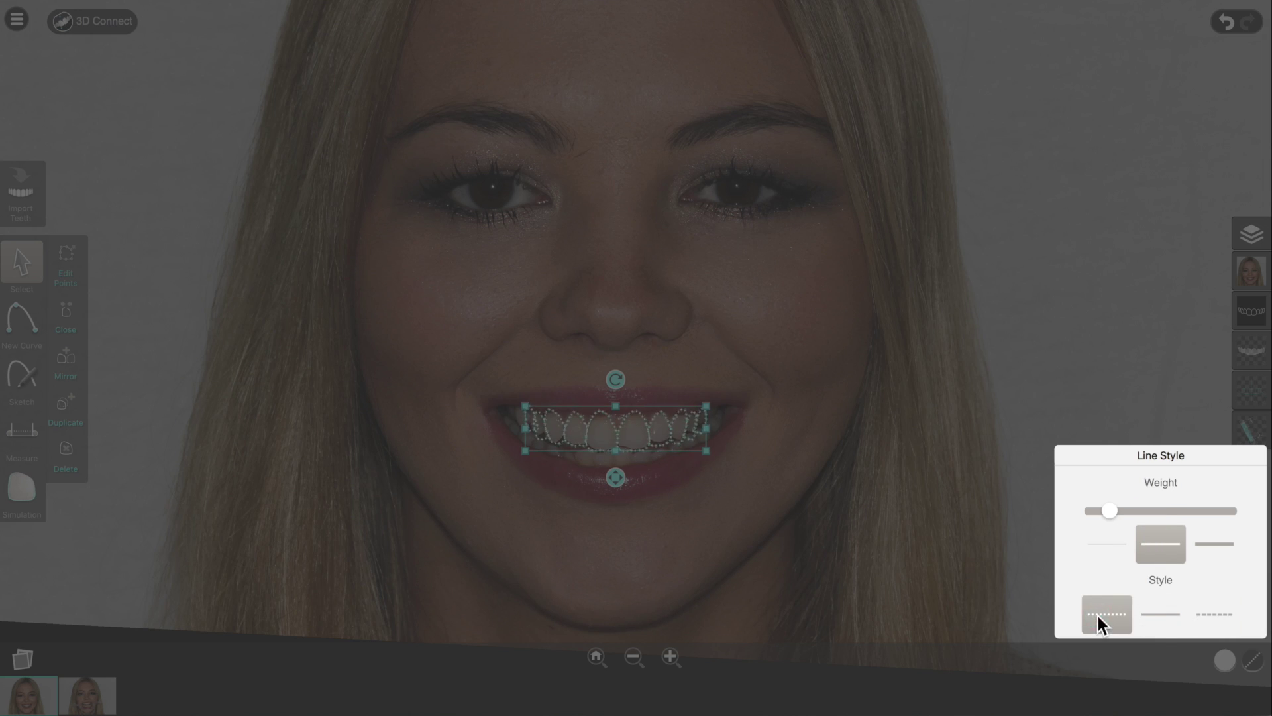
{"action": "left_click", "coordinate": [1163, 614]}
{"action": "left_click", "coordinate": [961, 575]}
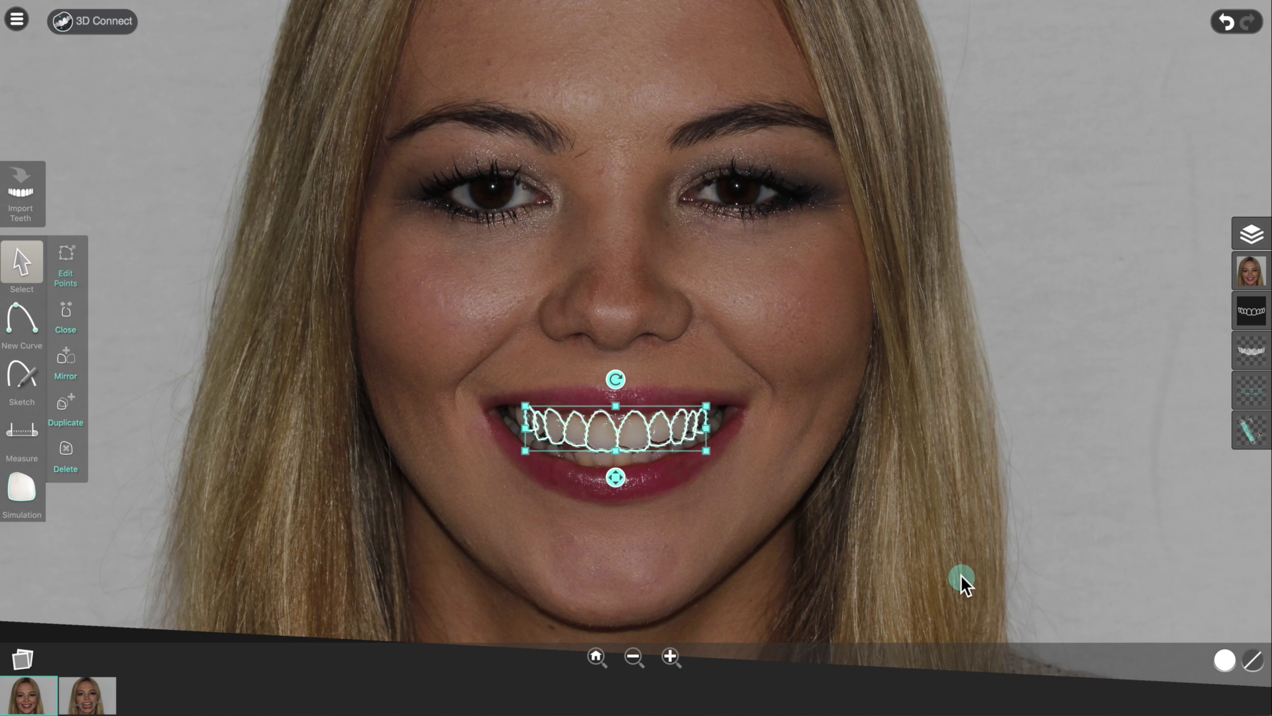
{"action": "left_click", "coordinate": [954, 568]}
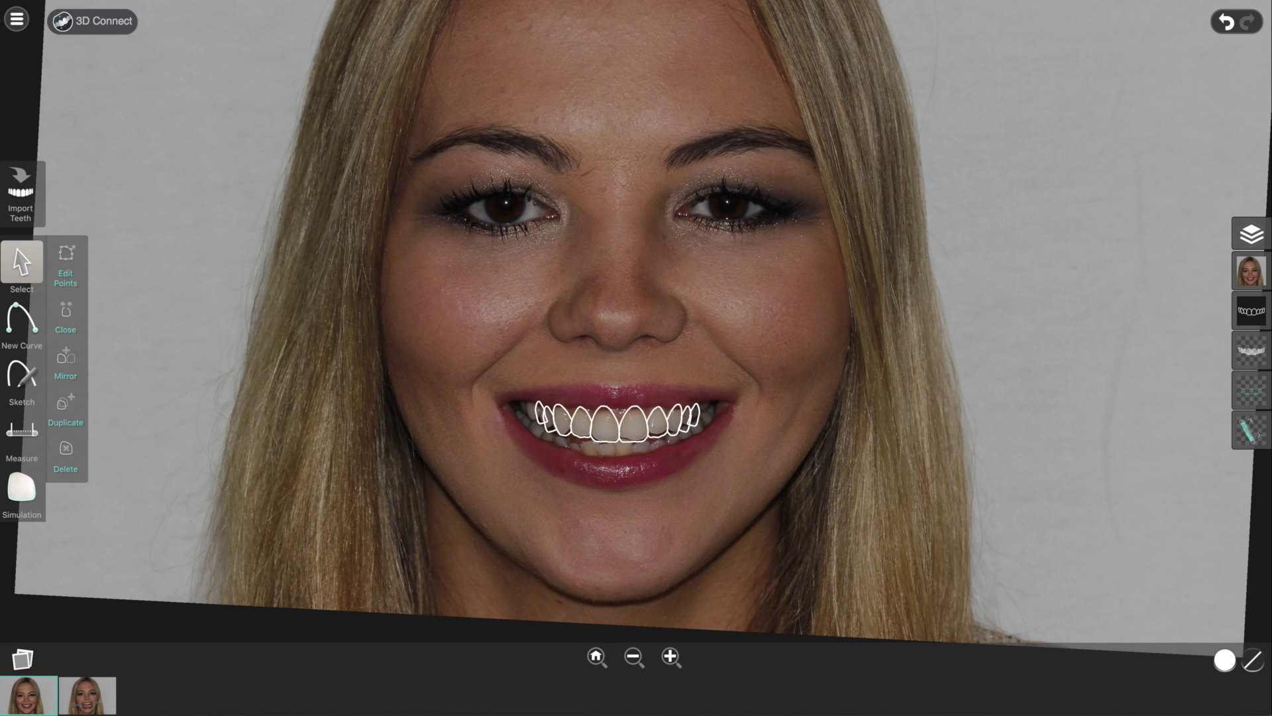
Open the Export view for the finished design
{"action": "left_click", "coordinate": [19, 20]}
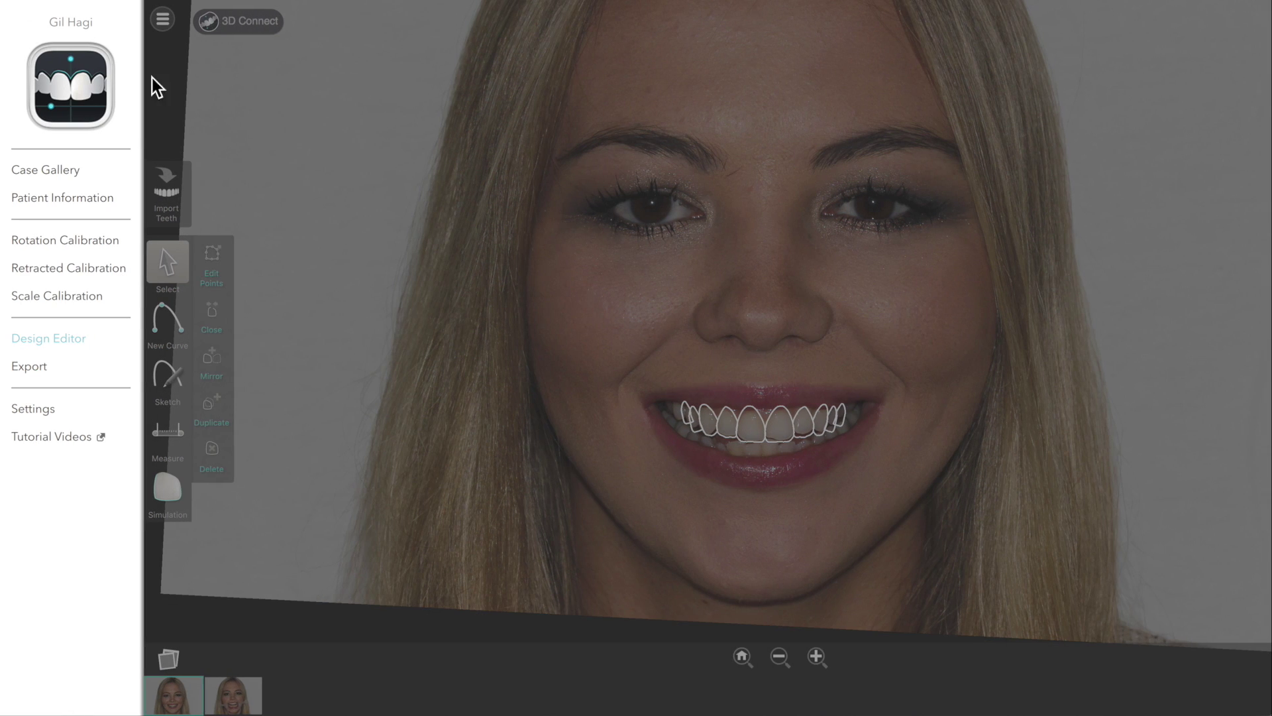
{"action": "left_click", "coordinate": [29, 367]}
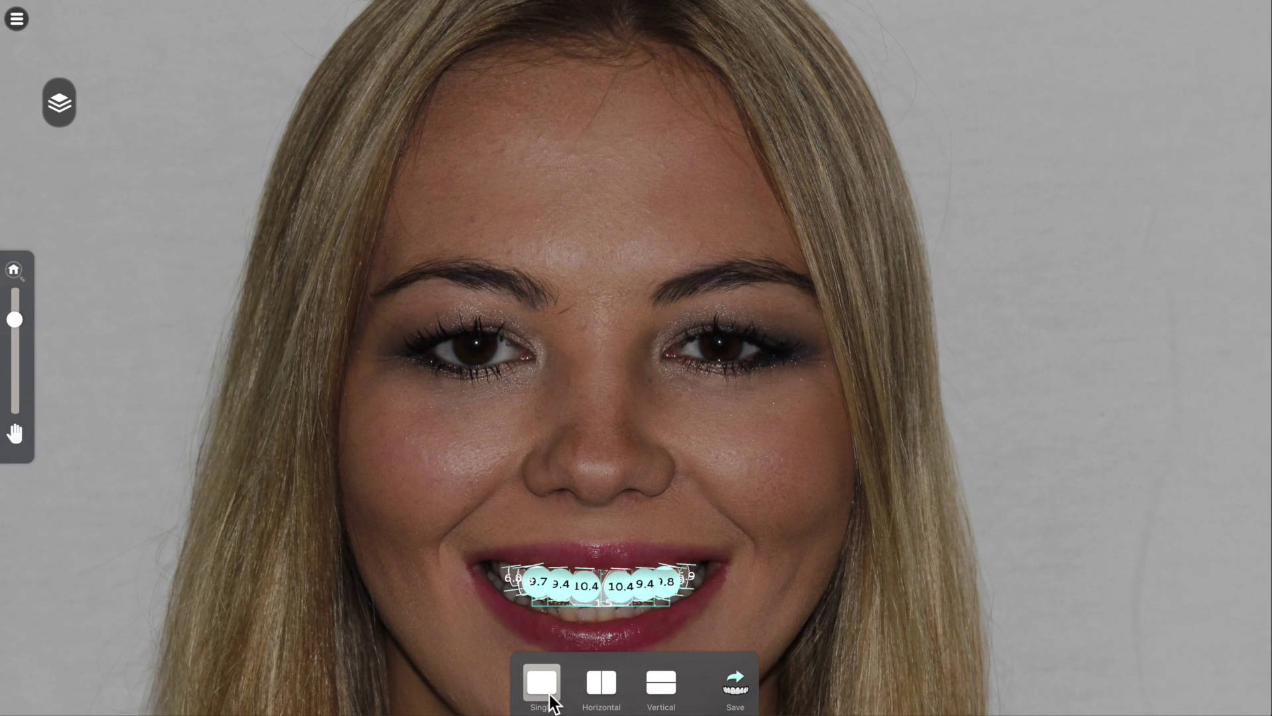
Compare the Retracted and Frontal photos in the single export view, ending on the Frontal photo
{"action": "left_click", "coordinate": [62, 113]}
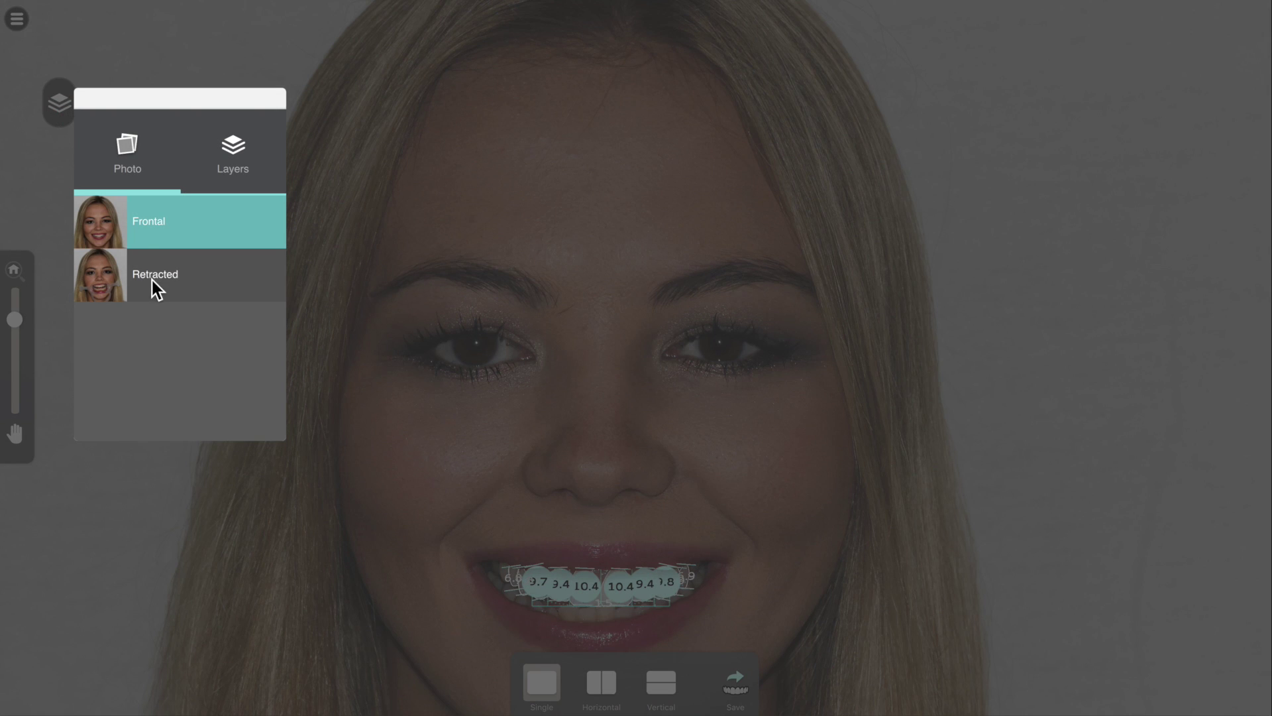
{"action": "left_click", "coordinate": [152, 279]}
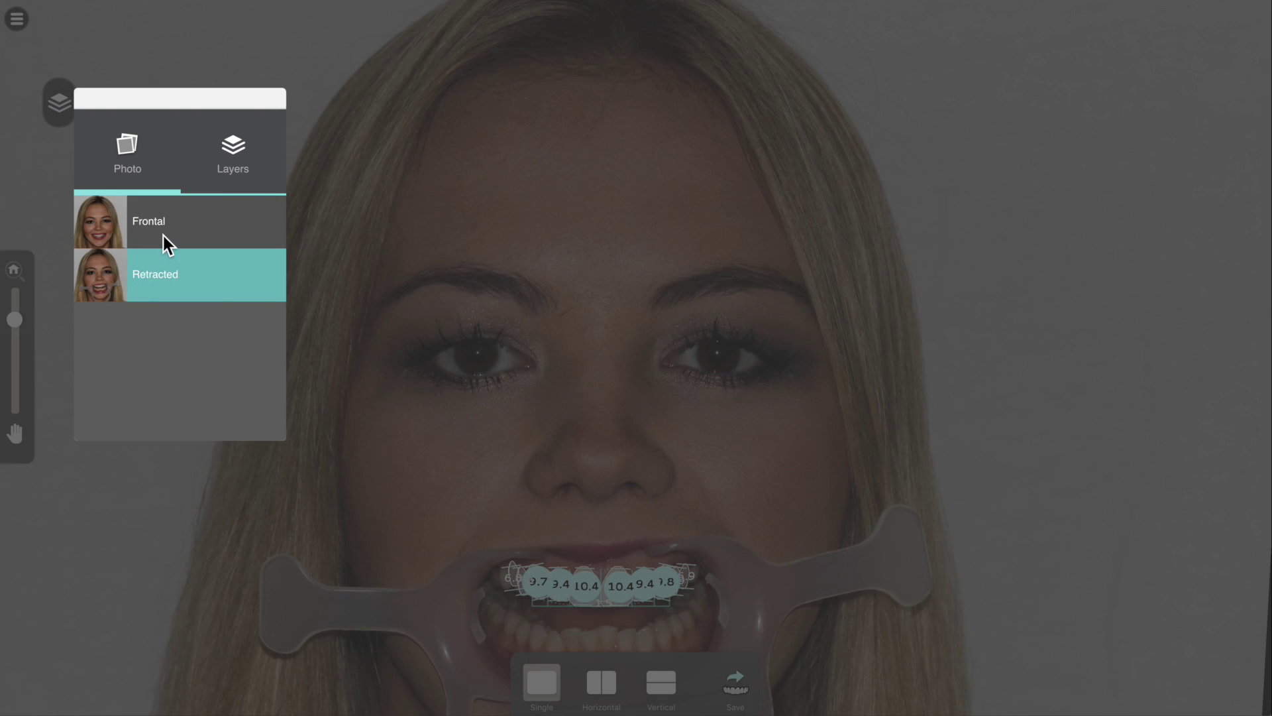
{"action": "left_click", "coordinate": [163, 238]}
{"action": "left_click", "coordinate": [166, 281]}
{"action": "left_click", "coordinate": [184, 231]}
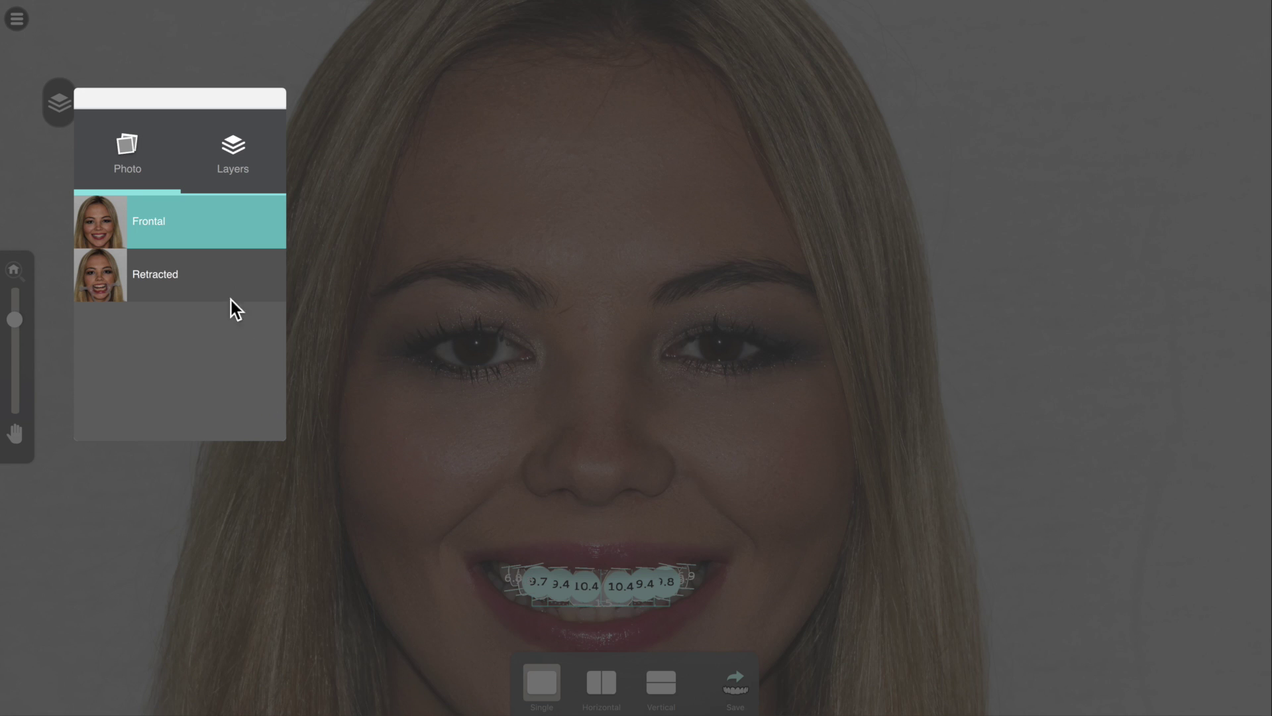
Hide the Measurements layer on the Frontal photo, keeping the design, simulation and guides shown over the smile
{"action": "left_click", "coordinate": [227, 166]}
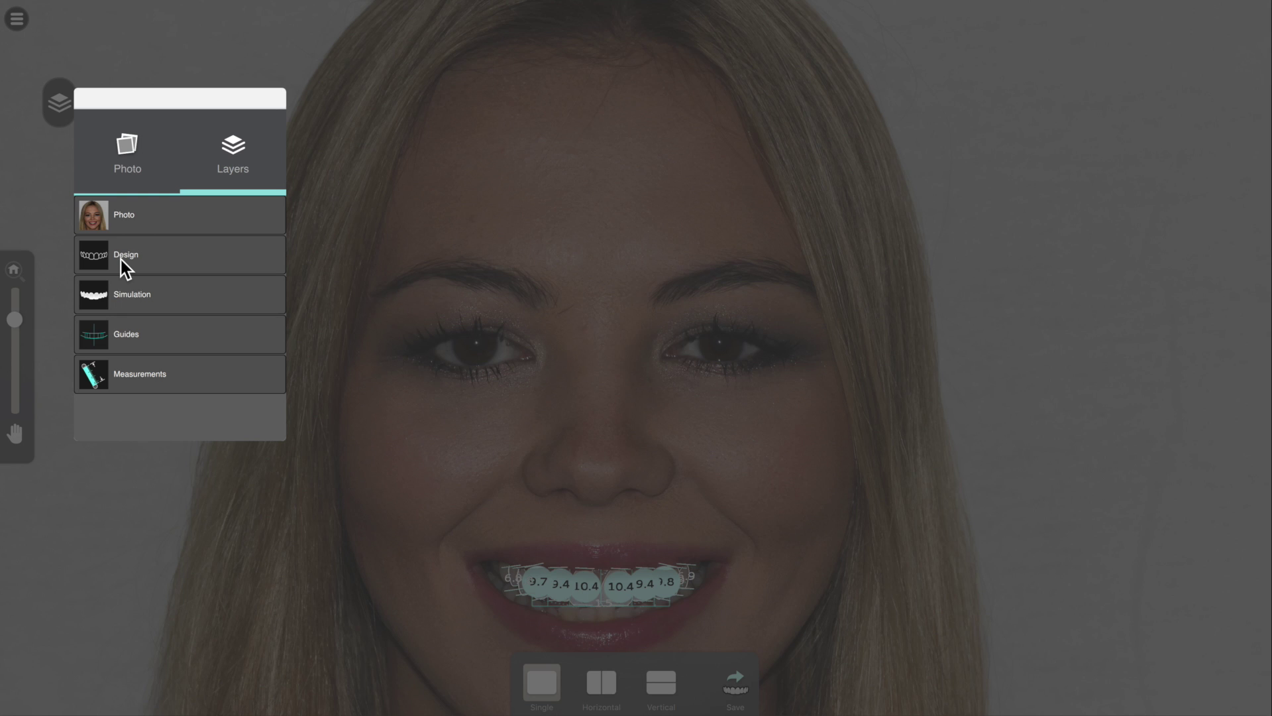
{"action": "left_click", "coordinate": [149, 141]}
{"action": "left_click", "coordinate": [225, 146]}
{"action": "left_click", "coordinate": [92, 376]}
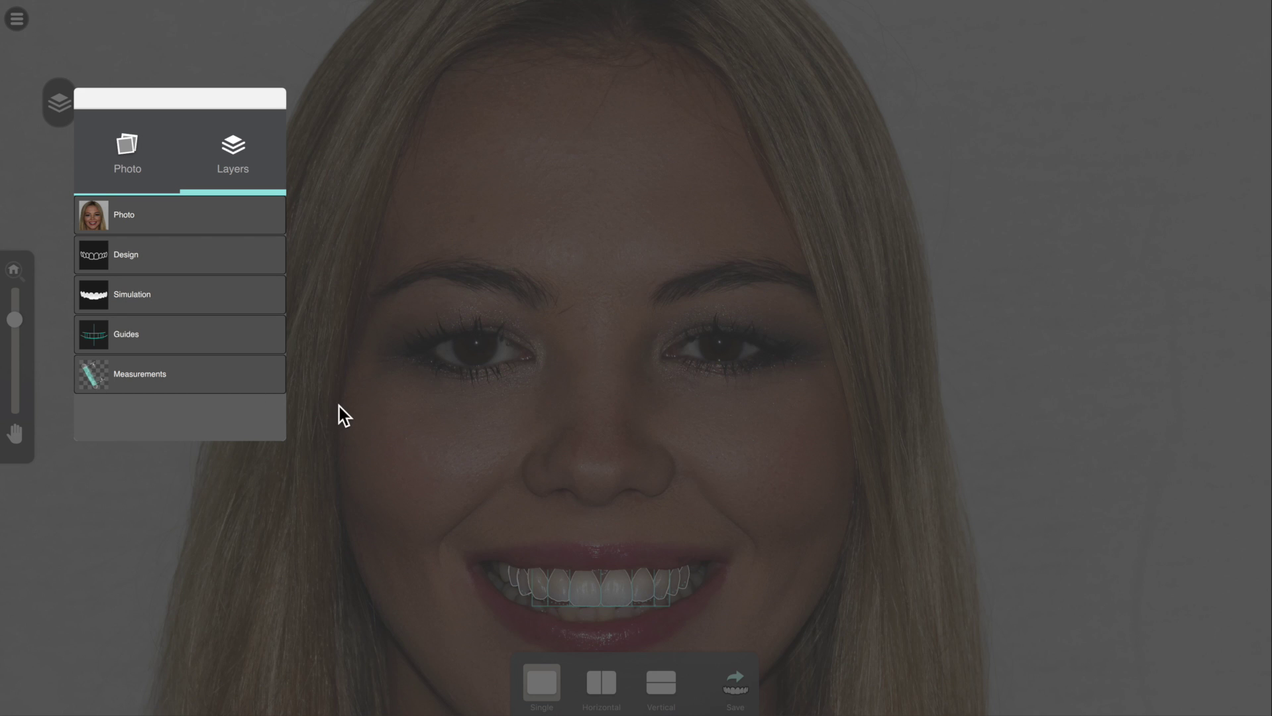
{"action": "left_click", "coordinate": [393, 398]}
{"action": "left_click_drag", "start_coordinate": [414, 486], "coordinate": [356, 229]}
{"action": "scroll", "coordinate": [356, 230], "scroll_direction": "up", "scroll_amount": 3}
{"action": "left_click_drag", "start_coordinate": [281, 205], "coordinate": [451, 220]}
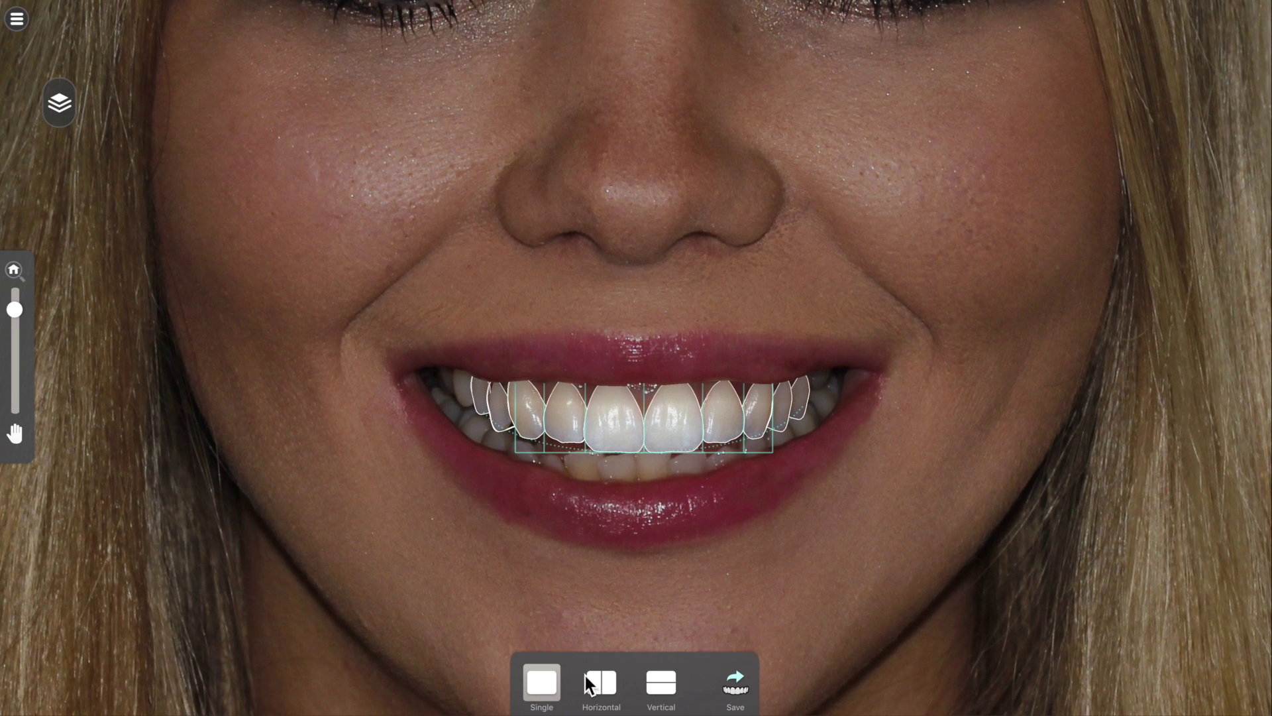
Hide the Simulation layer, show the Measurements layer again, and display them on the Retracted photo
{"action": "left_click", "coordinate": [61, 105]}
{"action": "left_click", "coordinate": [219, 140]}
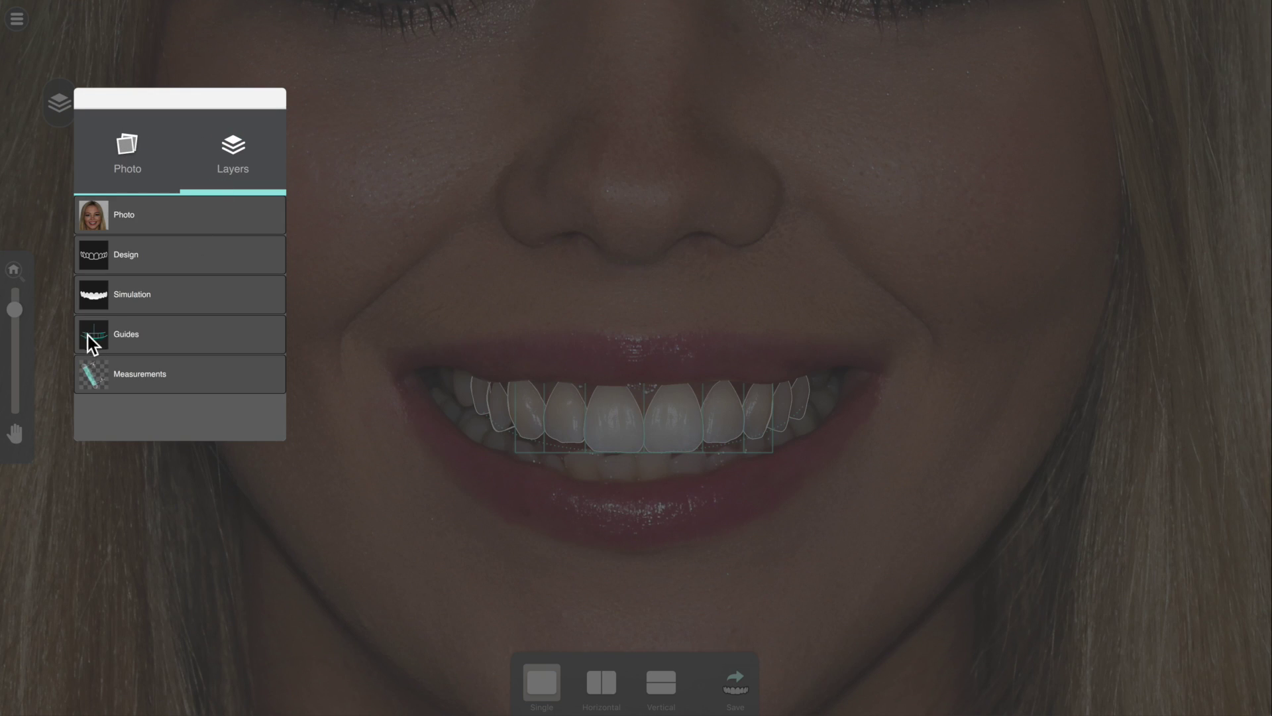
{"action": "left_click", "coordinate": [96, 297]}
{"action": "left_click", "coordinate": [96, 391]}
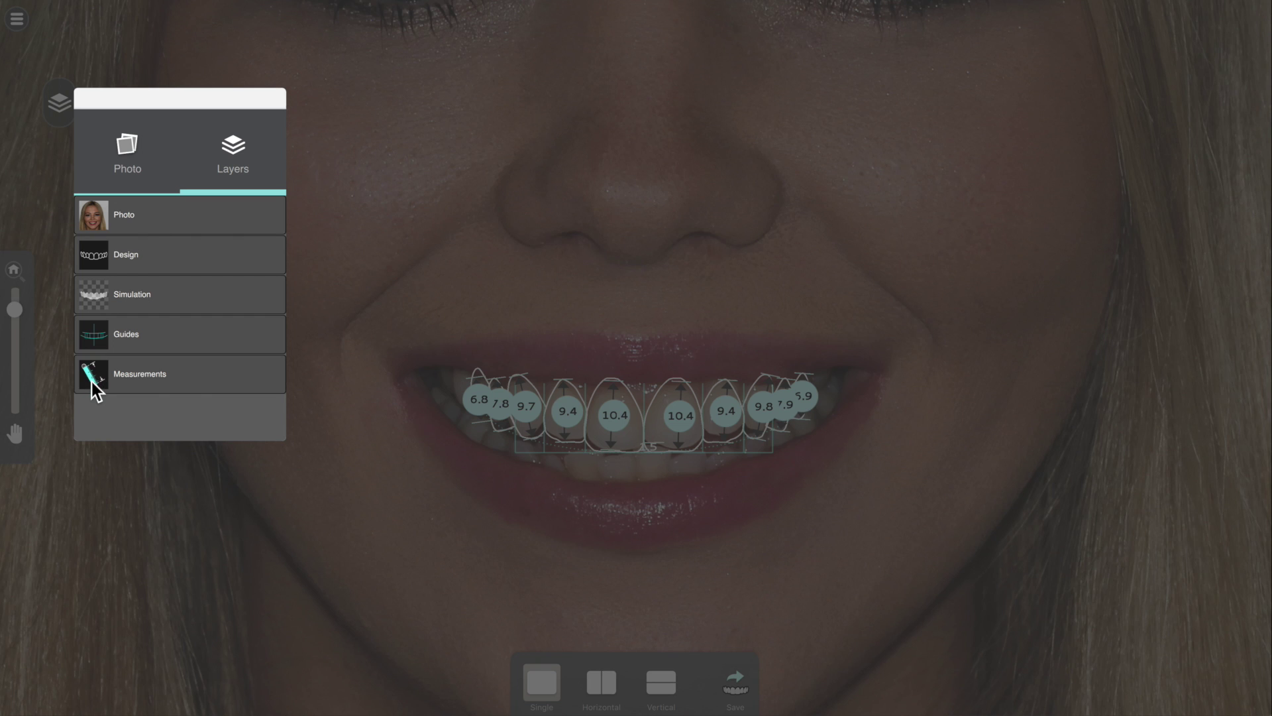
{"action": "left_click", "coordinate": [162, 220]}
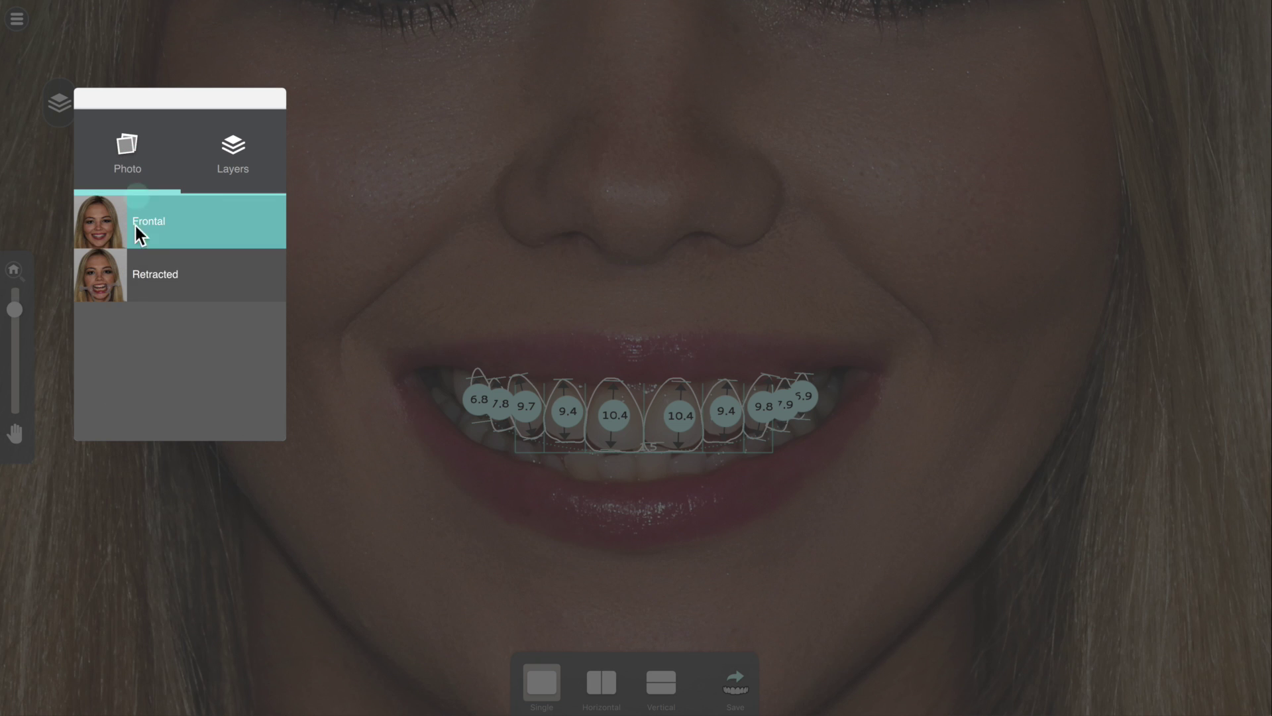
{"action": "left_click", "coordinate": [138, 282]}
{"action": "left_click", "coordinate": [425, 555]}
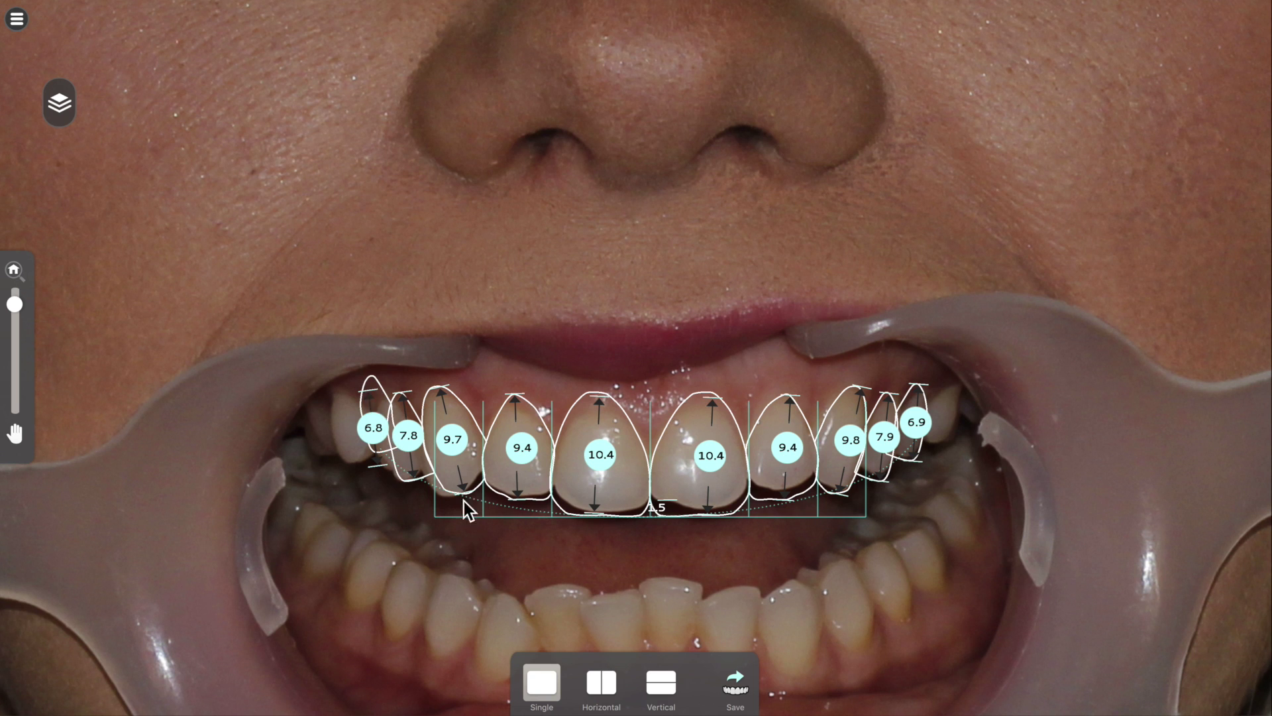
Switch the export to the Horizontal side-by-side layout and frame the full face in both panes
{"action": "left_click", "coordinate": [595, 683]}
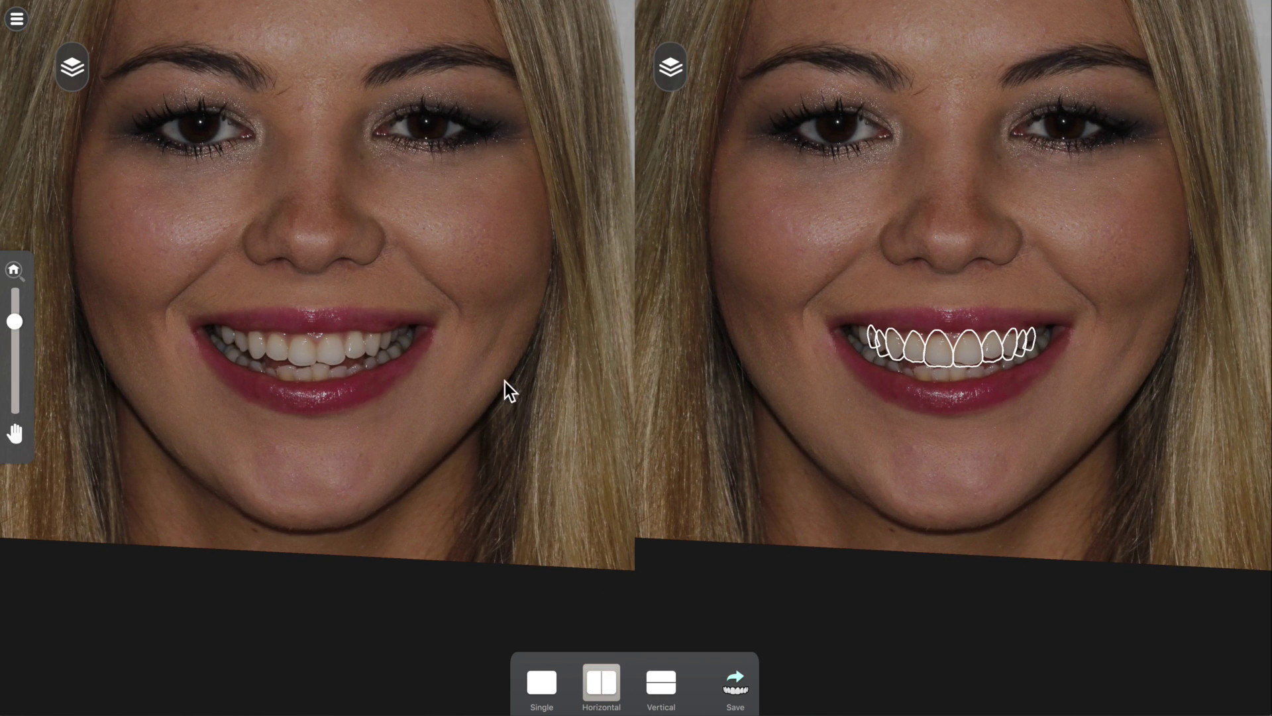
{"action": "scroll", "coordinate": [501, 378], "scroll_direction": "down", "scroll_amount": 3}
{"action": "left_click_drag", "start_coordinate": [488, 347], "coordinate": [448, 564]}
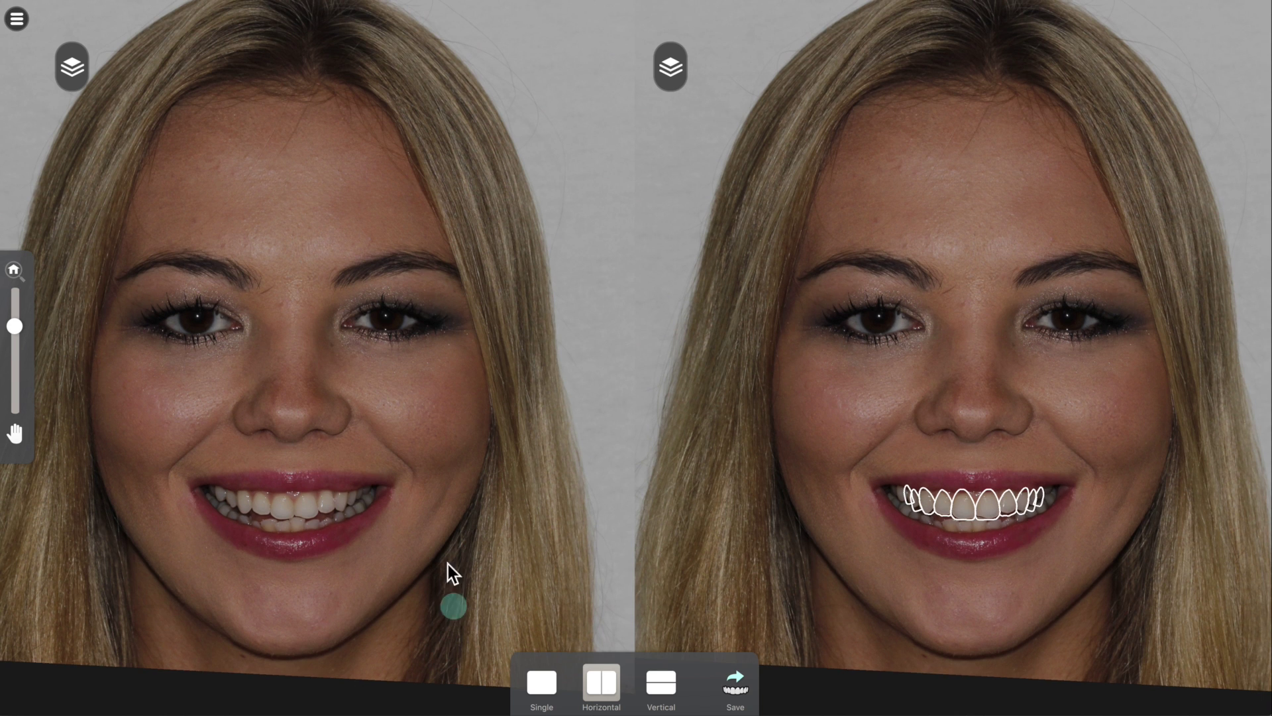
{"action": "mouse_move", "coordinate": [471, 381]}
{"action": "left_mouse_down"}
{"action": "mouse_move", "coordinate": [480, 453]}
{"action": "mouse_move", "coordinate": [445, 482]}
{"action": "mouse_move", "coordinate": [435, 358]}
{"action": "mouse_move", "coordinate": [438, 380]}
{"action": "left_mouse_up"}
{"action": "scroll", "coordinate": [437, 381], "scroll_direction": "up", "scroll_amount": 2}
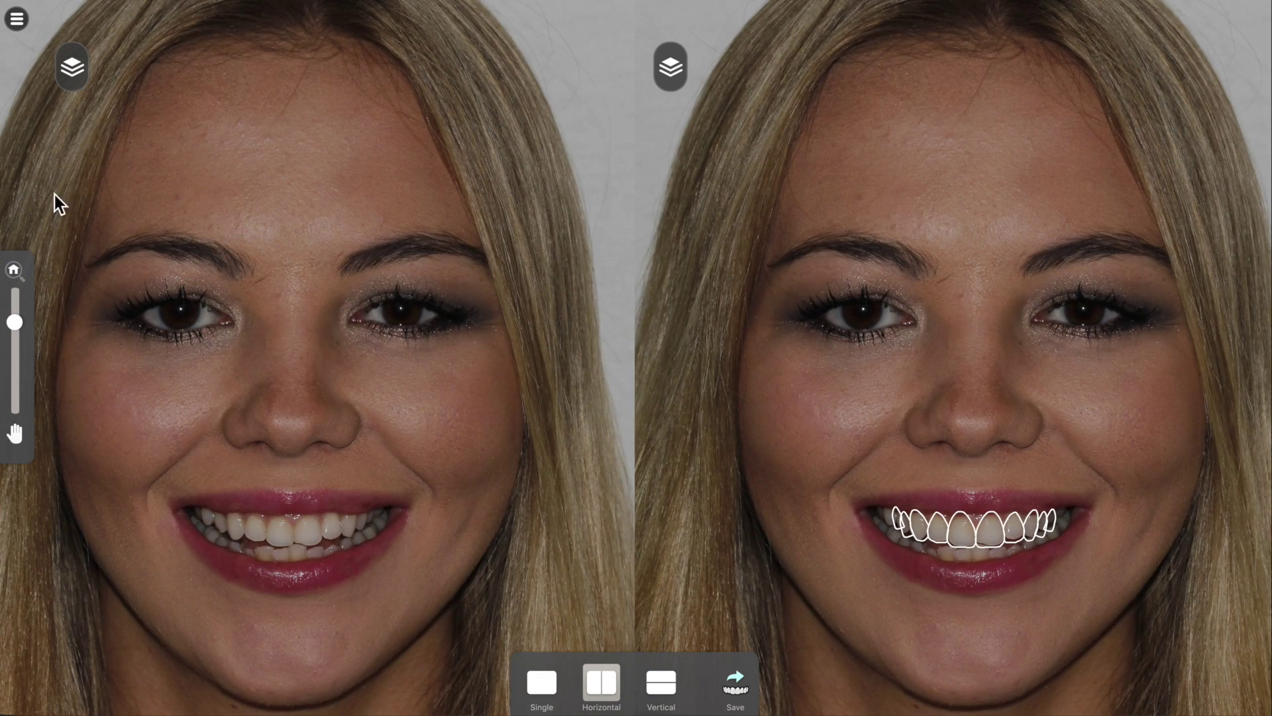
Check the layer visibility and photo choice of the pane with the original smile, leaving the Frontal photo selected
{"action": "left_click", "coordinate": [69, 72]}
{"action": "left_click", "coordinate": [220, 109]}
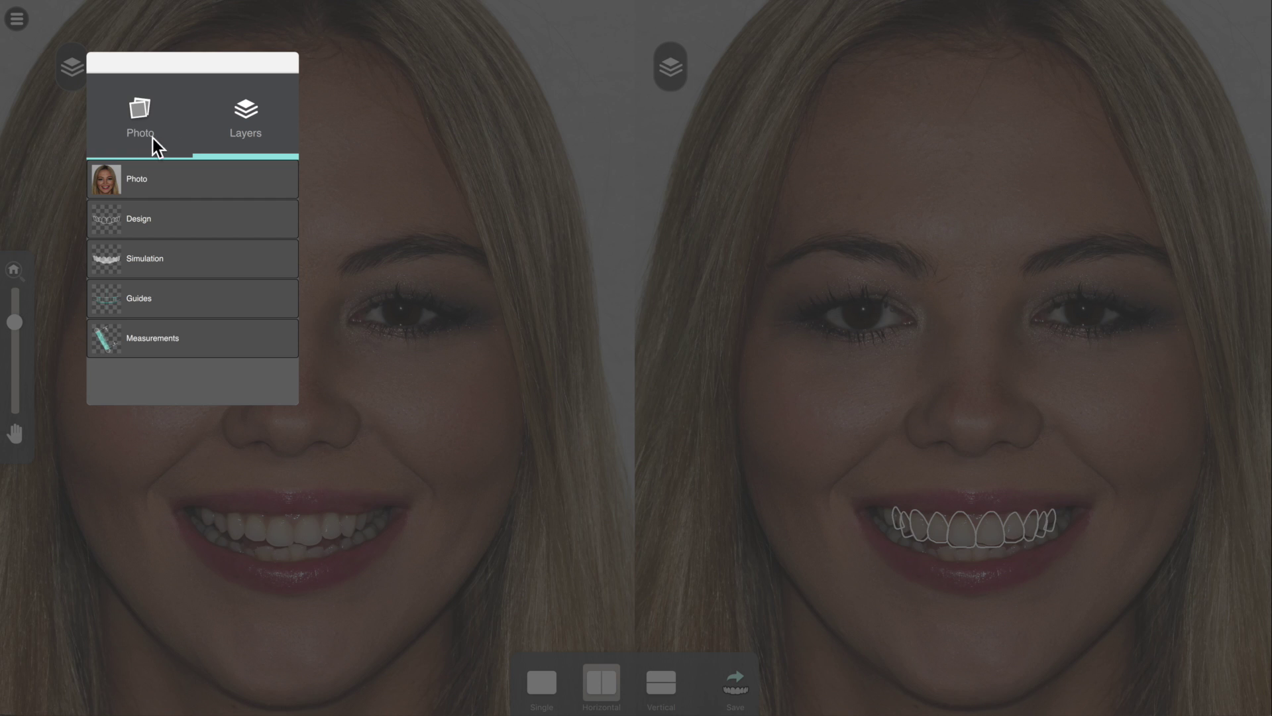
{"action": "left_click", "coordinate": [136, 117]}
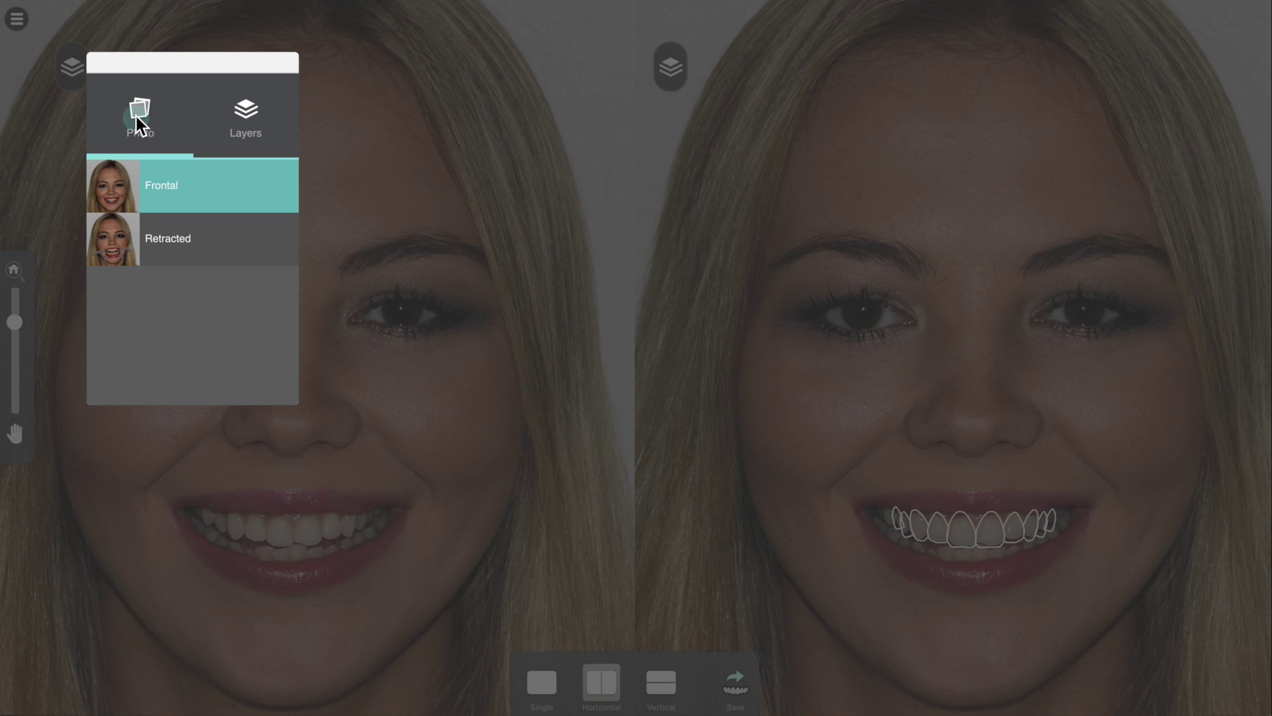
{"action": "left_click", "coordinate": [524, 171]}
Show the Simulation layer and hide the Design layer in the pane with the tooth outlines
{"action": "left_click", "coordinate": [669, 67]}
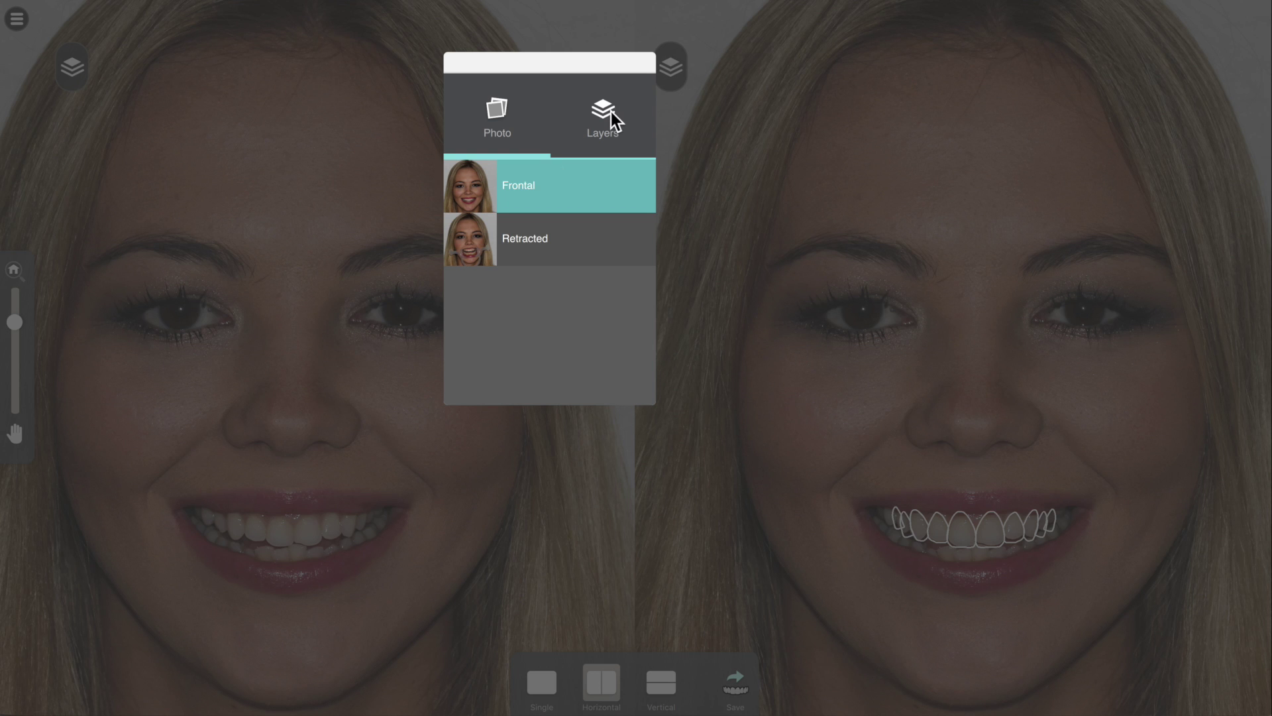
{"action": "left_click", "coordinate": [607, 119]}
{"action": "left_click", "coordinate": [463, 256]}
{"action": "left_click", "coordinate": [464, 217]}
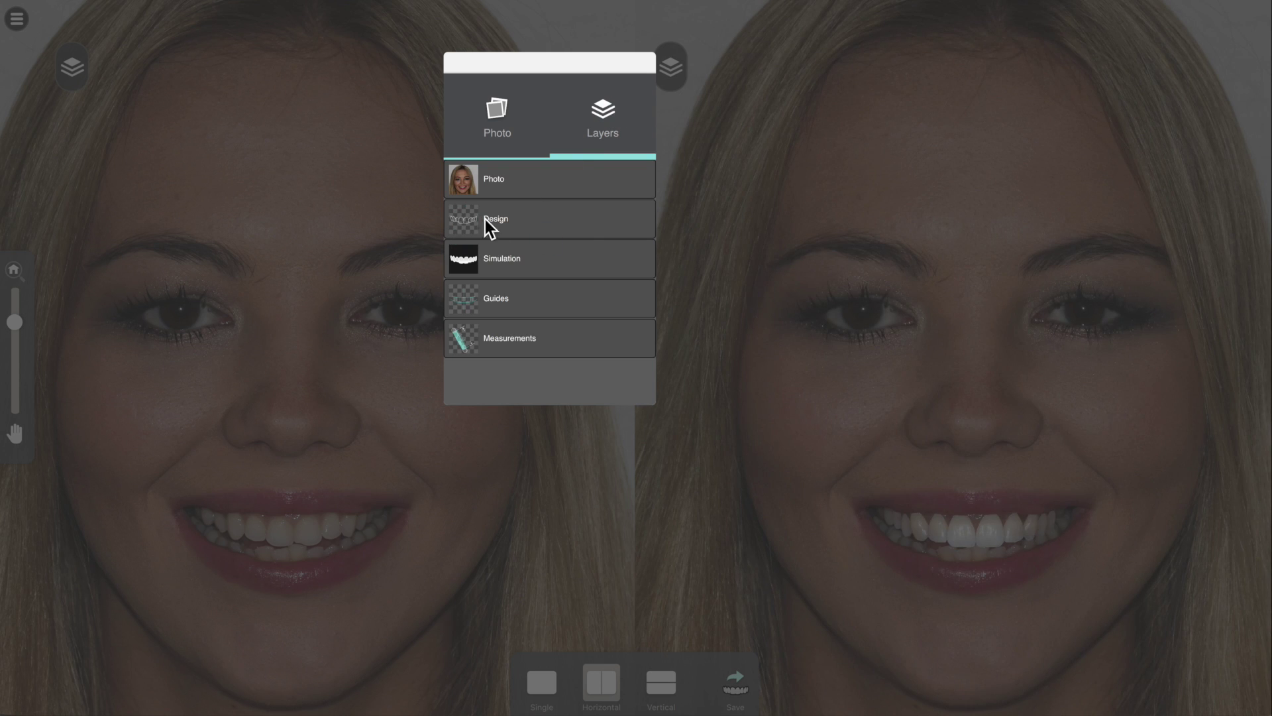
{"action": "left_click", "coordinate": [733, 252]}
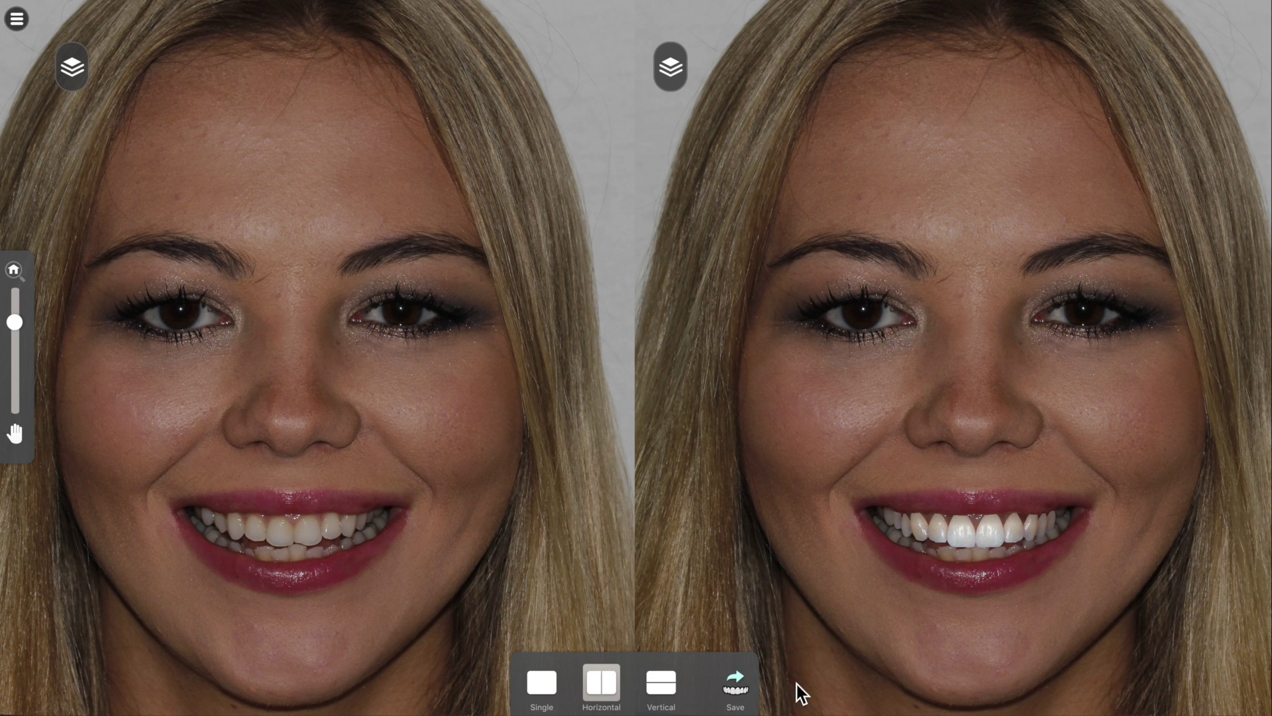
Try the 75 % and 50 % sizes and PNG format for saving the comparison, return to JPG at 100 %, and close without exporting
{"action": "left_click", "coordinate": [736, 686]}
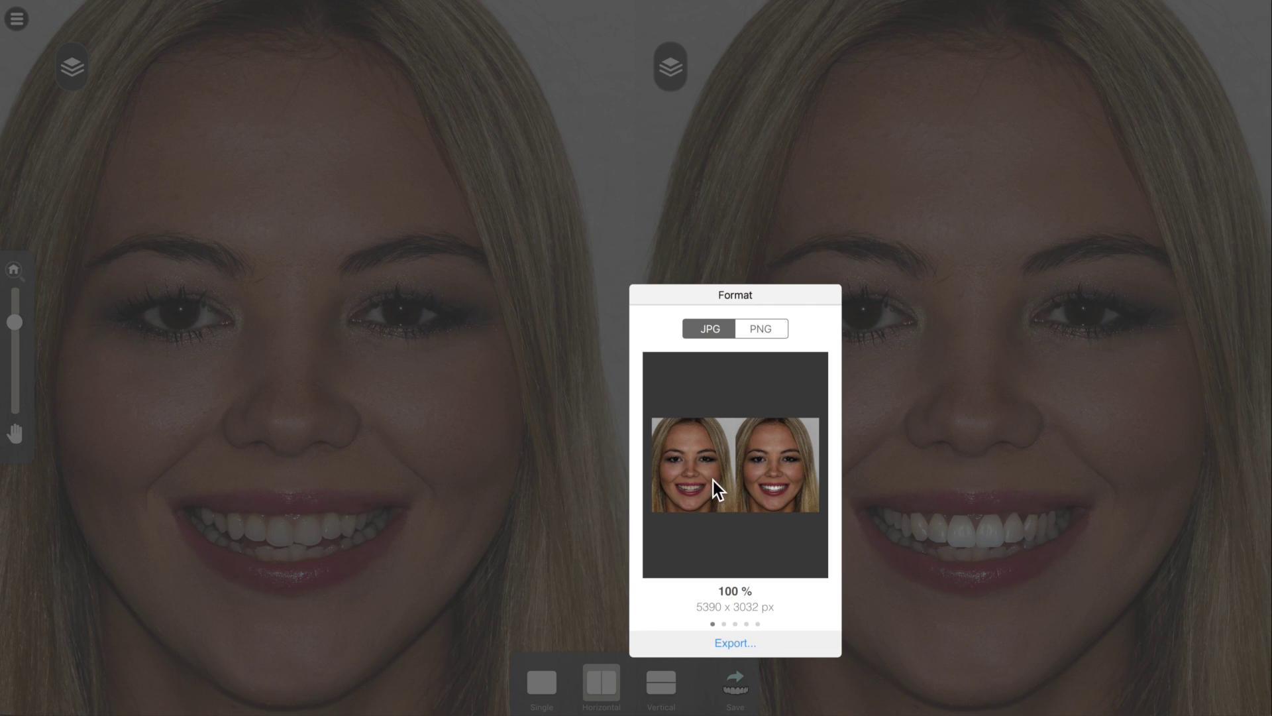
{"action": "left_click_drag", "start_coordinate": [778, 512], "coordinate": [620, 509]}
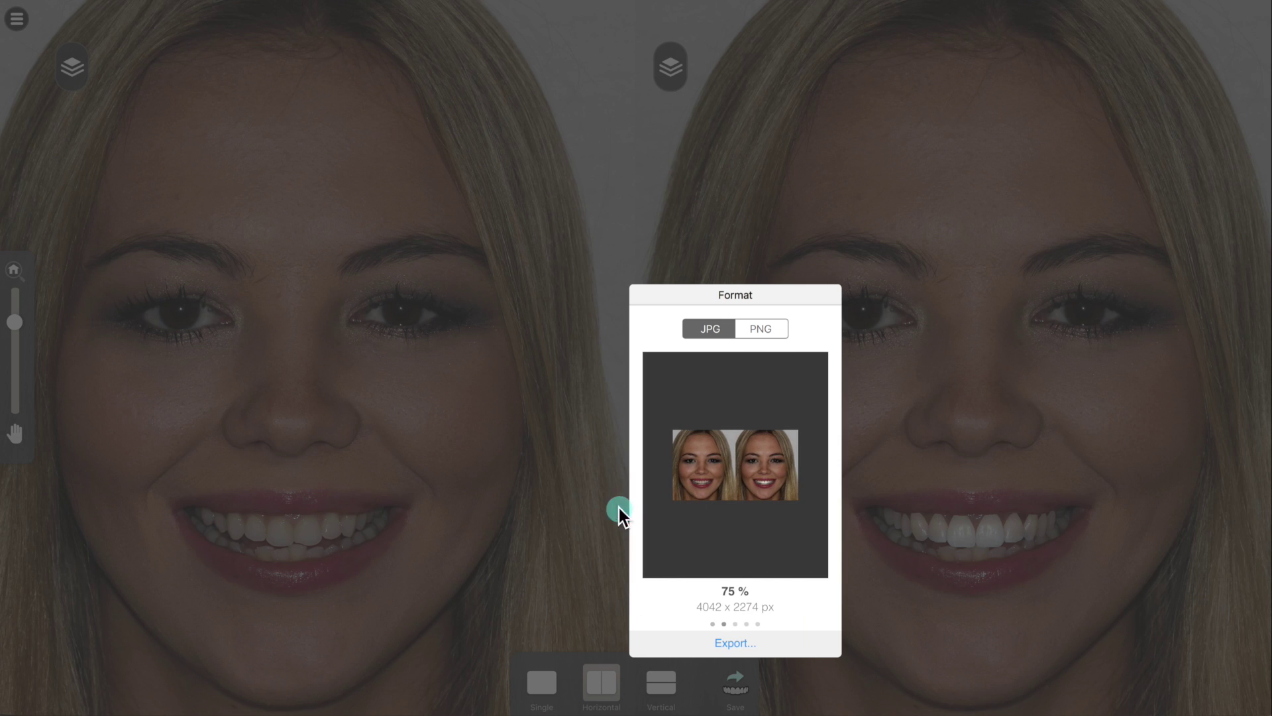
{"action": "left_click_drag", "start_coordinate": [767, 501], "coordinate": [655, 500]}
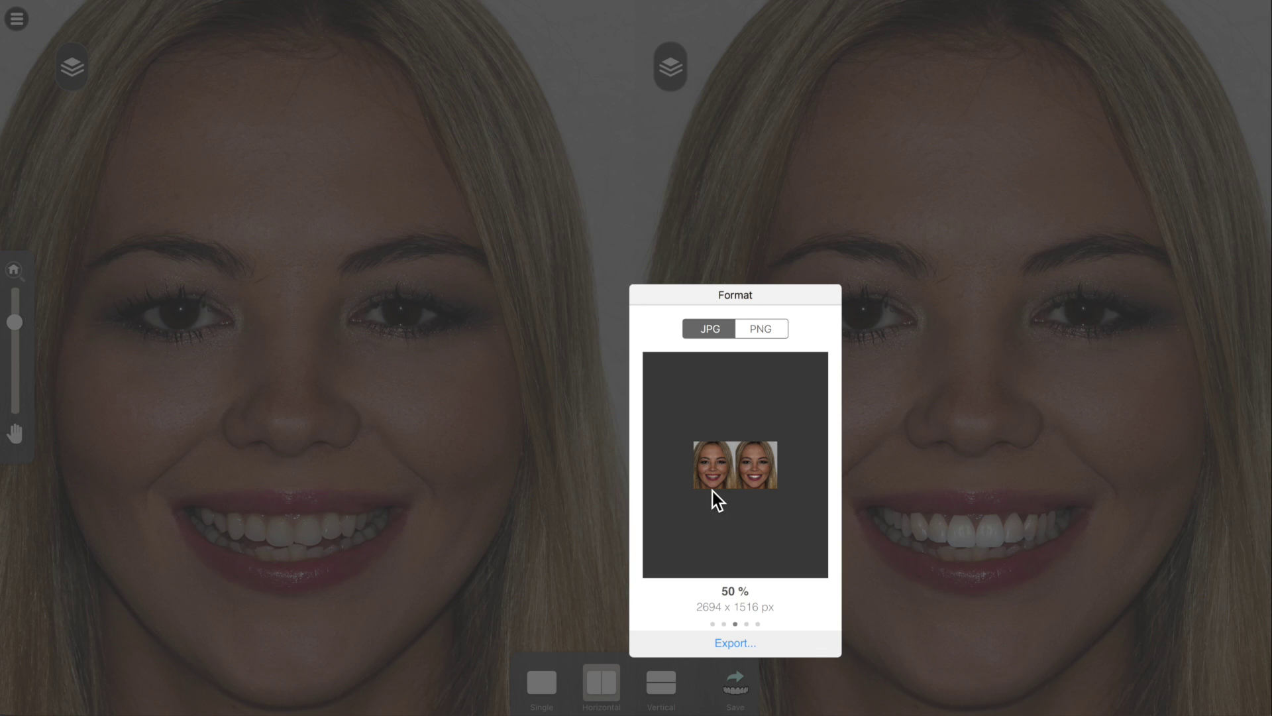
{"action": "left_click_drag", "start_coordinate": [744, 490], "coordinate": [819, 505]}
{"action": "left_click_drag", "start_coordinate": [711, 484], "coordinate": [793, 496]}
{"action": "left_click", "coordinate": [753, 327]}
{"action": "left_click", "coordinate": [709, 327]}
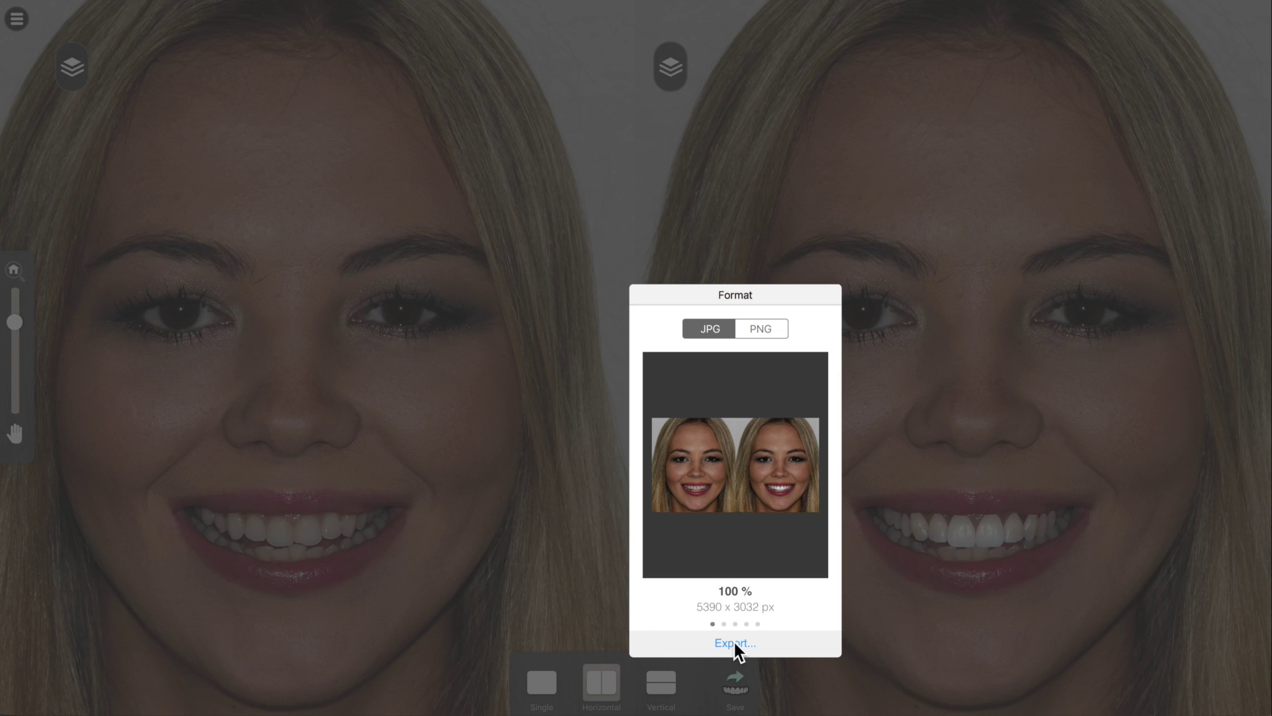
{"action": "left_click", "coordinate": [871, 589]}
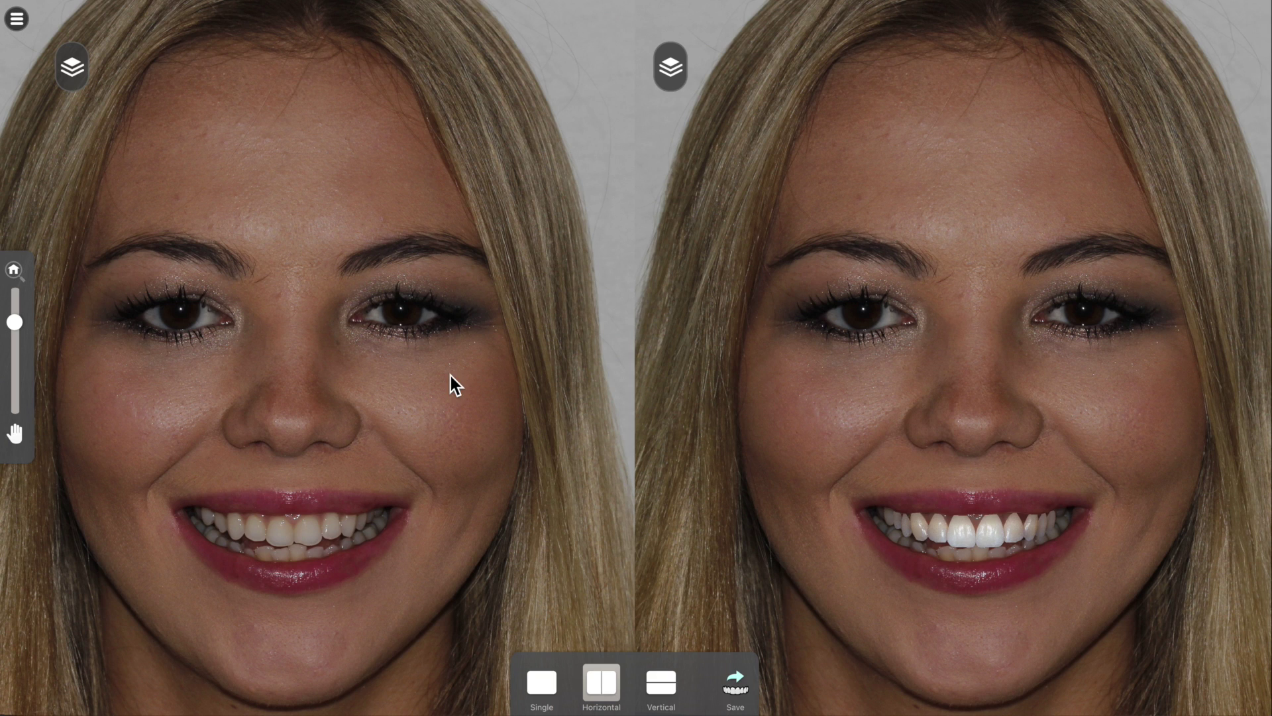